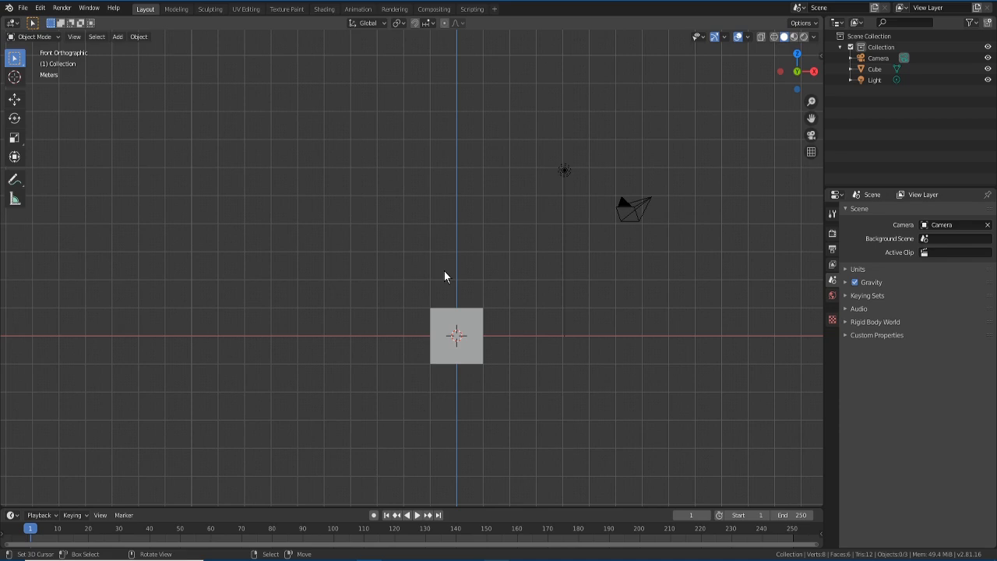
- Start a new file from the General template via the File menu
left_click(24, 8)
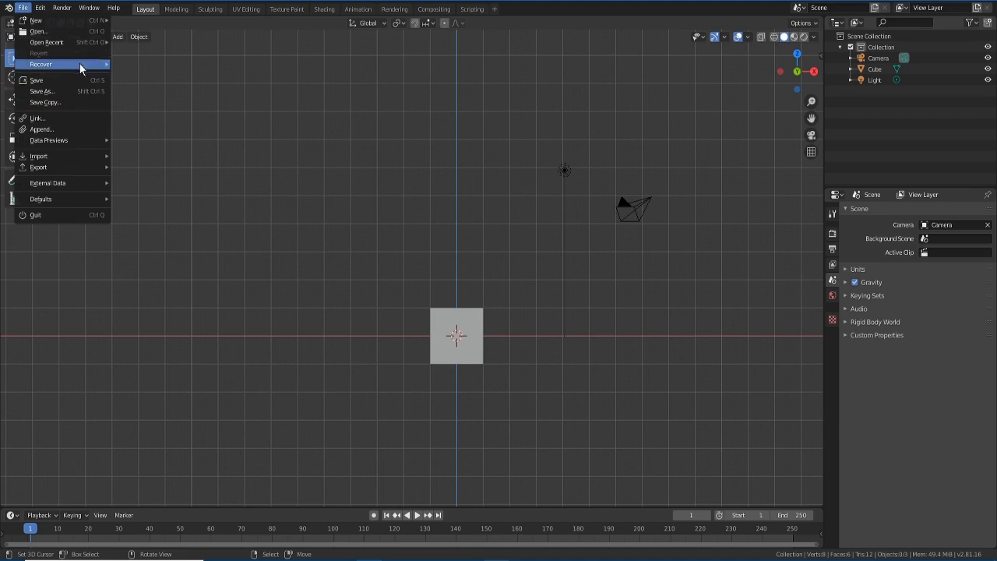
mouse_move(67, 45)
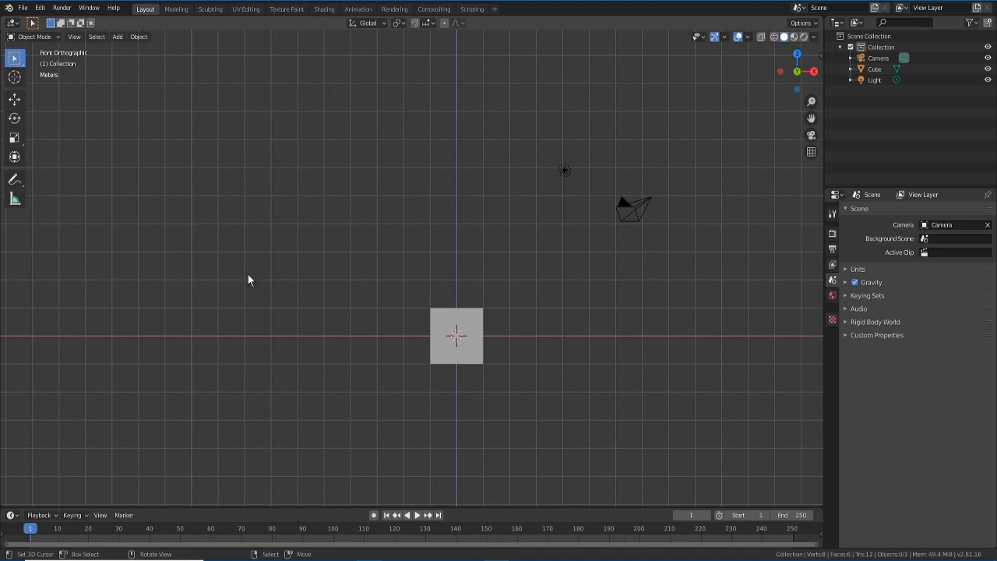
left_click(23, 8)
mouse_move(35, 19)
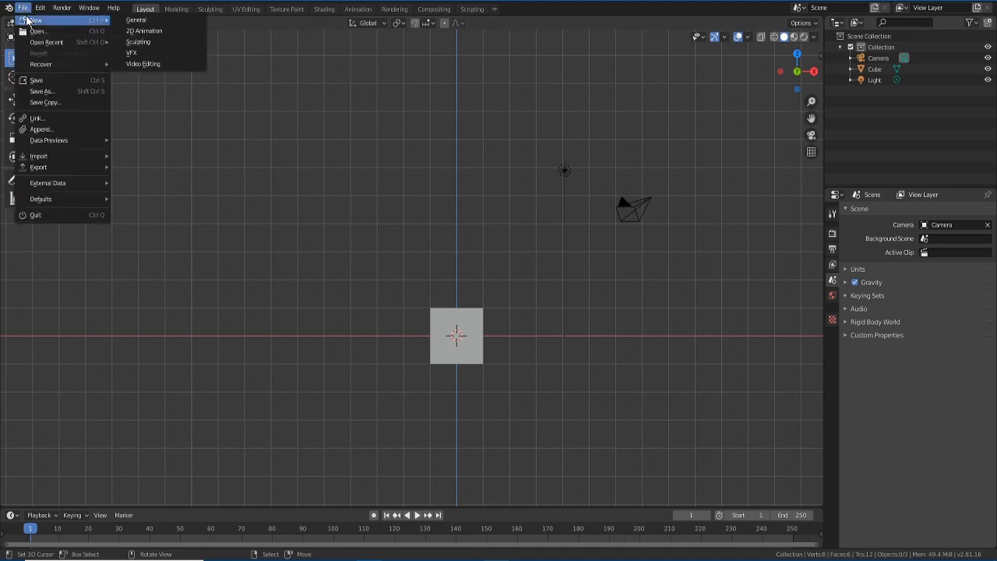
left_click(139, 25)
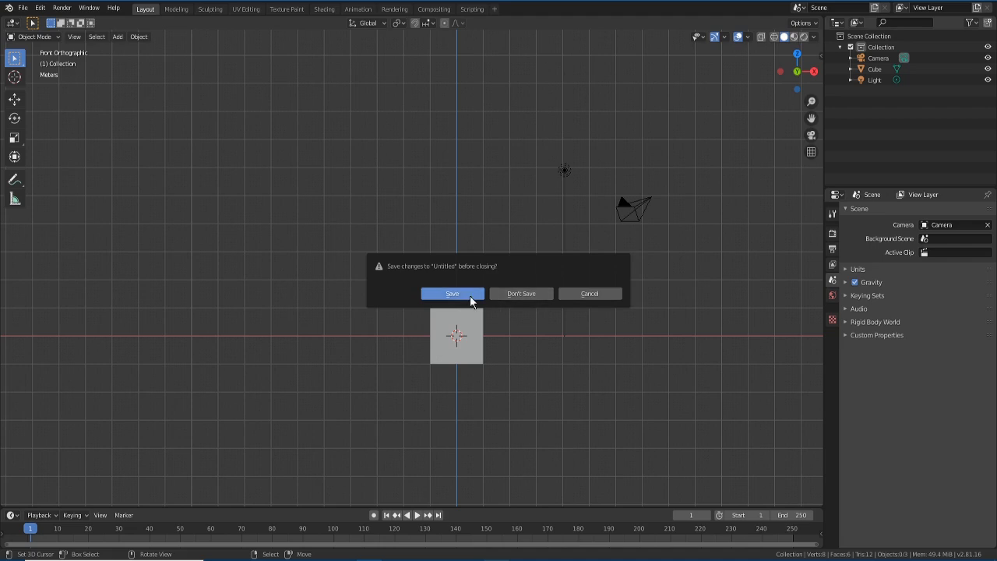
- Discard the unsaved Untitled work, then orbit and zoom in to inspect the default cube
left_click(506, 294)
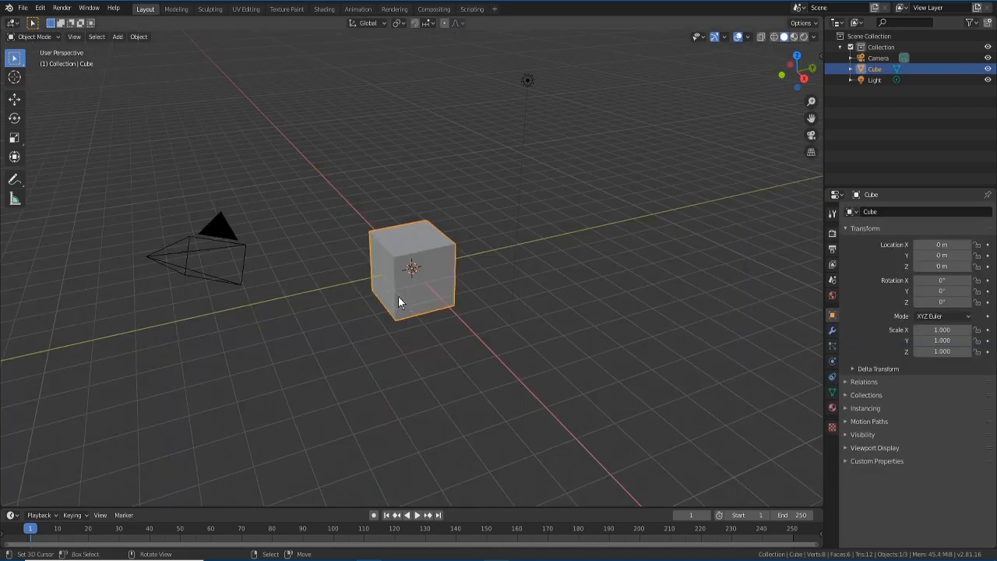
middle_click_drag(350, 265, 424, 271)
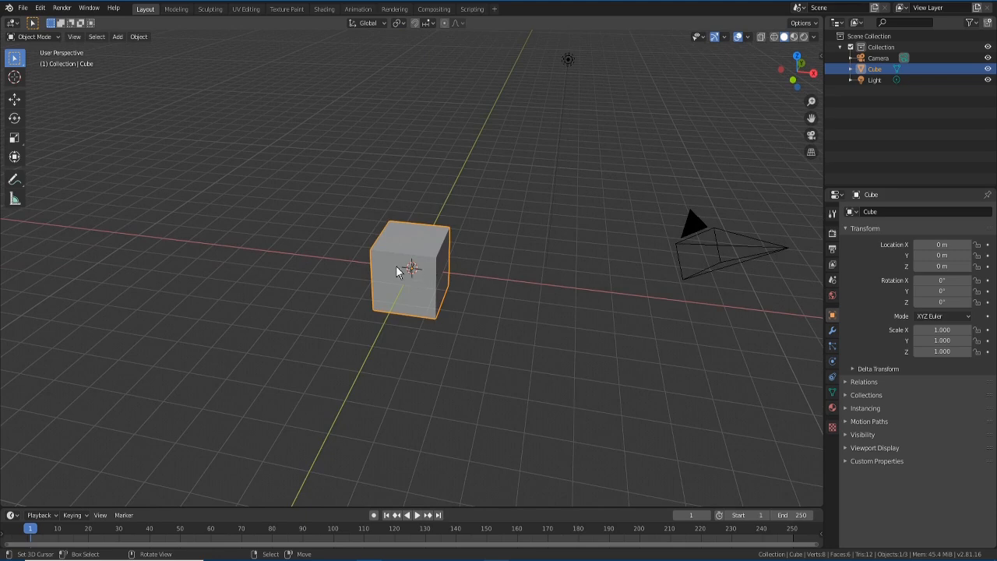
mouse_move(498, 350)
middle_mouse_down()
mouse_move(518, 345)
mouse_move(514, 355)
mouse_move(485, 356)
mouse_move(497, 344)
middle_mouse_up()
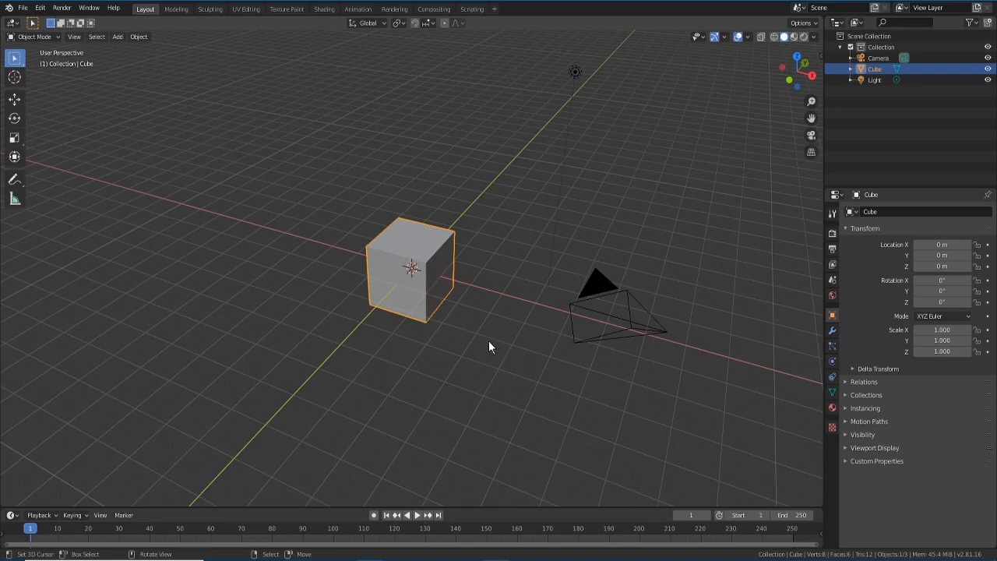
middle_click_drag(497, 343, 540, 345)
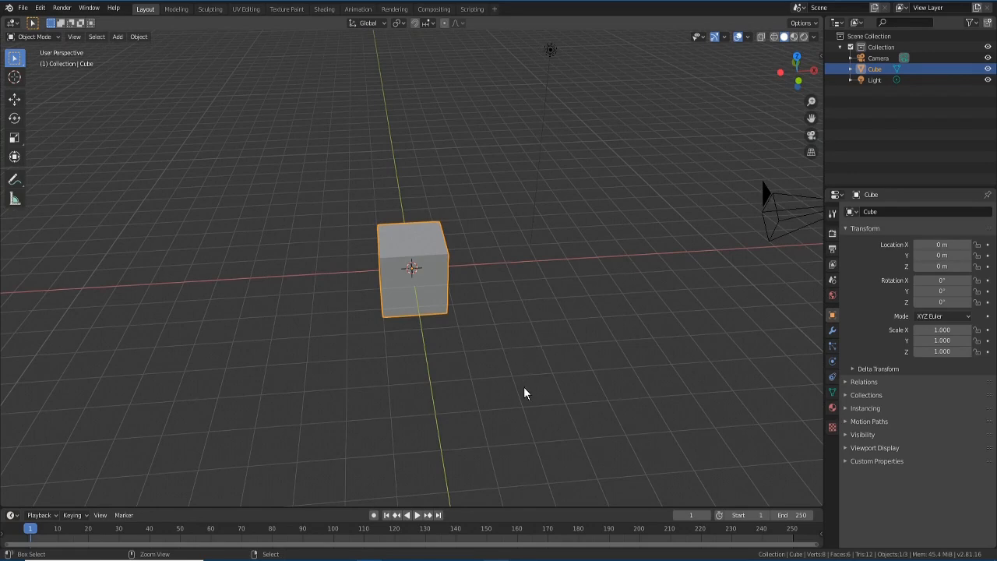
middle_click_drag(519, 394, 488, 293, "ctrl")
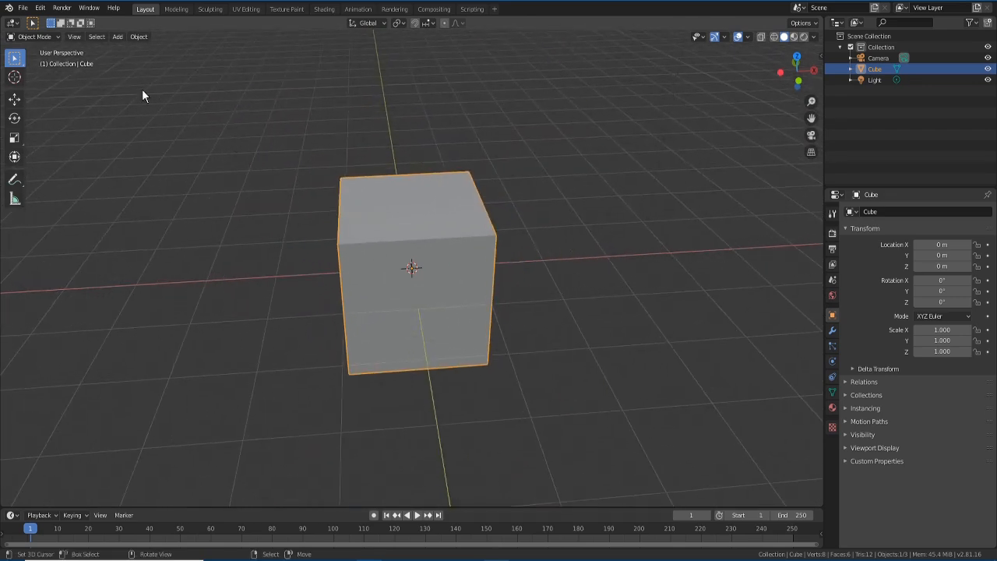
left_click(822, 60)
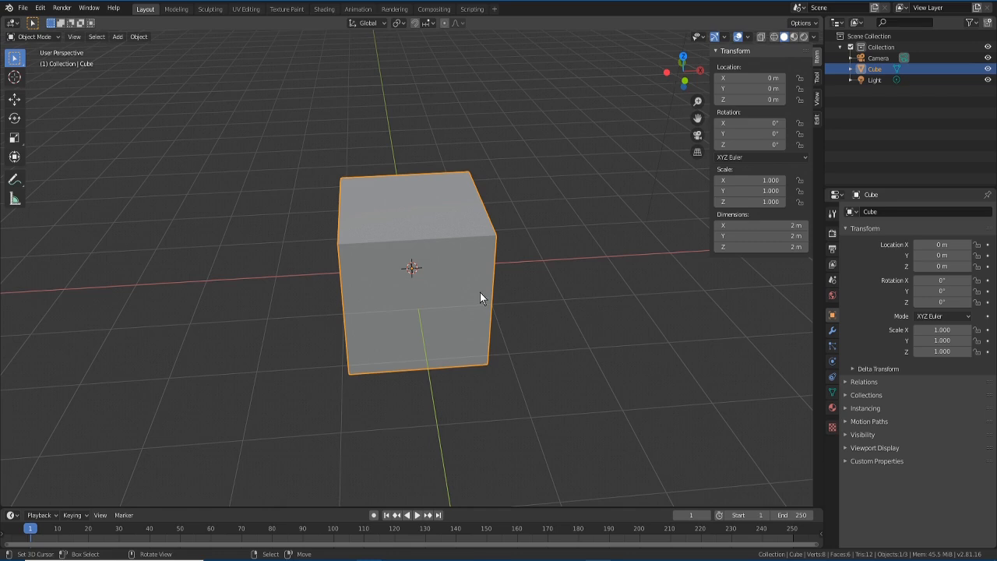
middle_click_drag(422, 304, 436, 285)
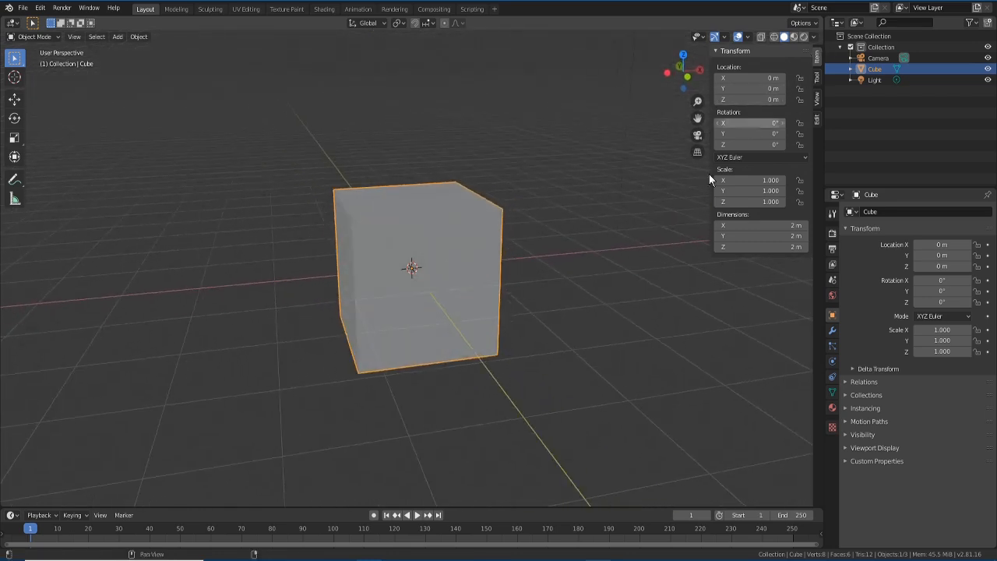
key("n")
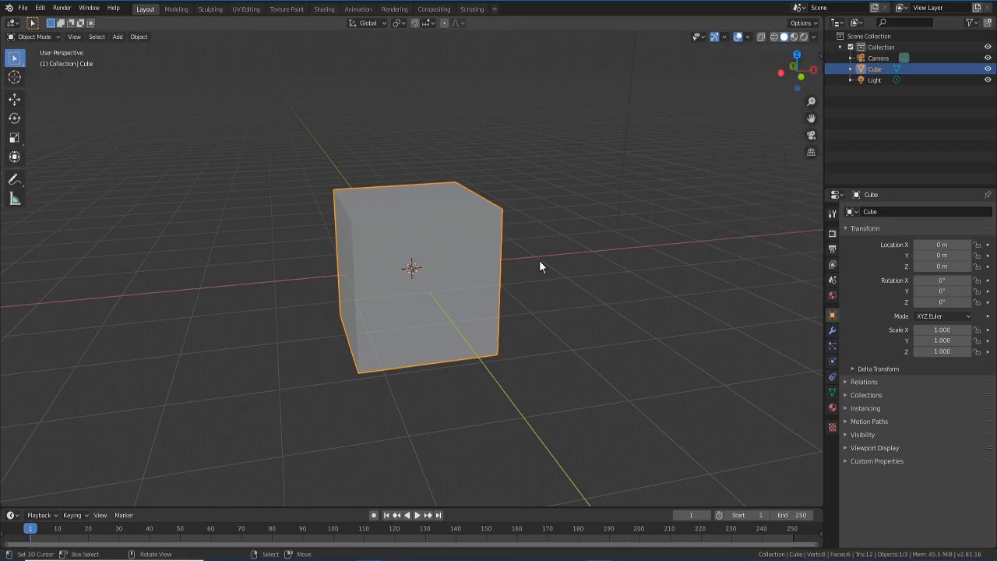
mouse_move(501, 274)
middle_mouse_down()
mouse_move(450, 287)
mouse_move(535, 293)
mouse_move(422, 288)
mouse_move(331, 264)
mouse_move(395, 284)
mouse_move(578, 247)
mouse_move(357, 290)
mouse_move(606, 264)
mouse_move(343, 291)
mouse_move(531, 295)
mouse_move(317, 306)
mouse_move(473, 301)
mouse_move(418, 296)
mouse_move(548, 280)
mouse_move(490, 285)
middle_mouse_up()
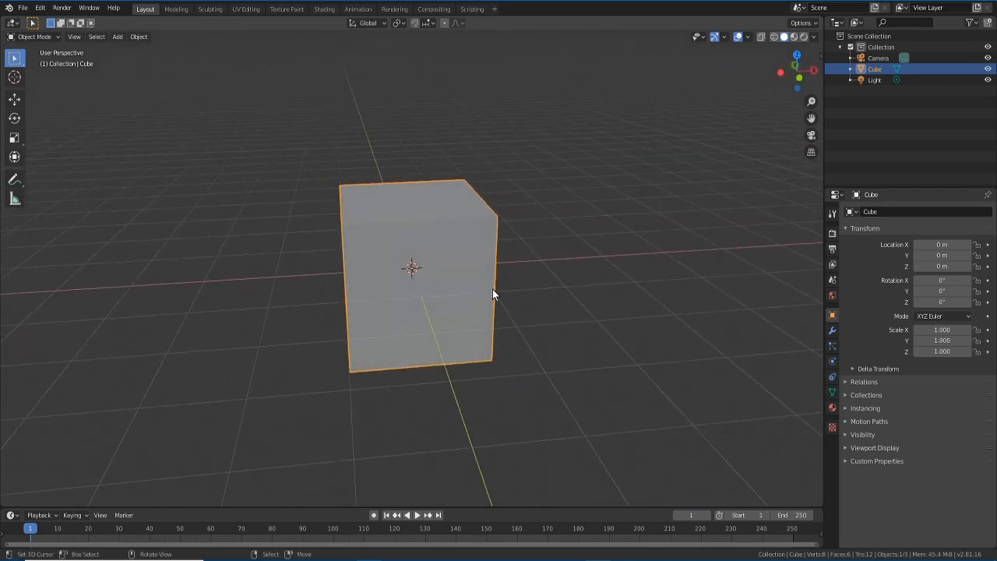
middle_click_drag(492, 289, 431, 232, "shift")
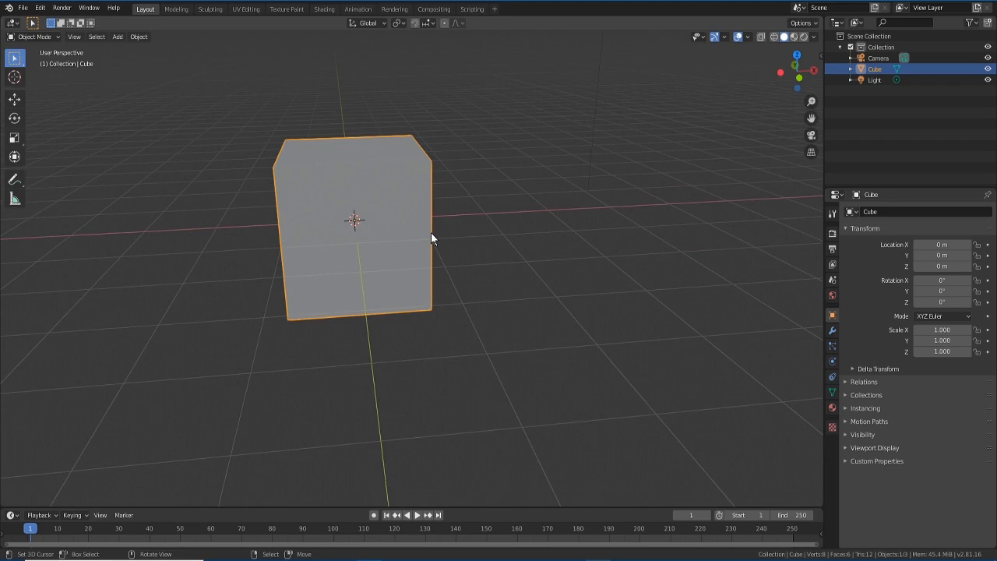
middle_click_drag(430, 232, 365, 333)
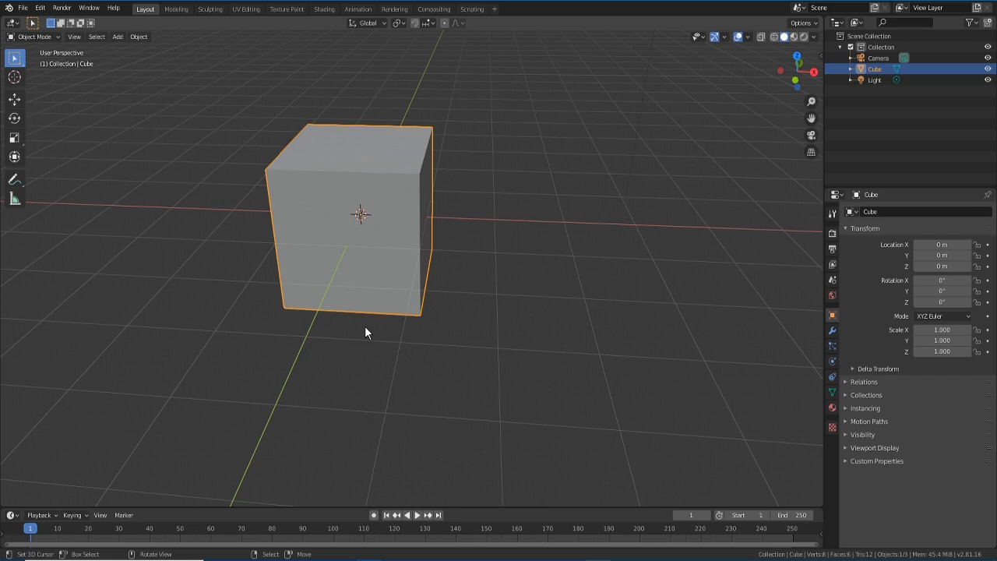
- Cycle through front, right and top numpad views, switching to orthographic projection
key("KP_1")
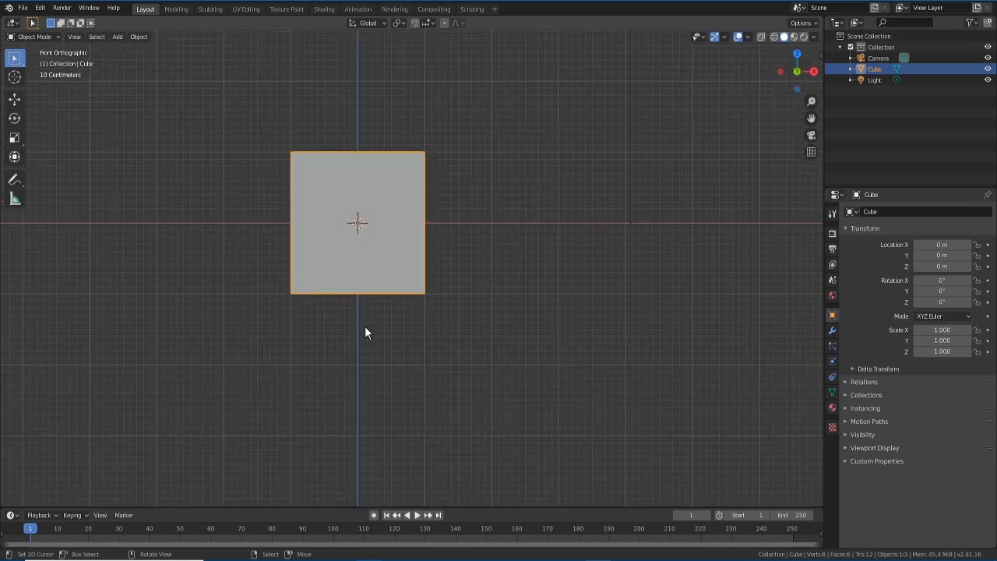
key("KP_8")
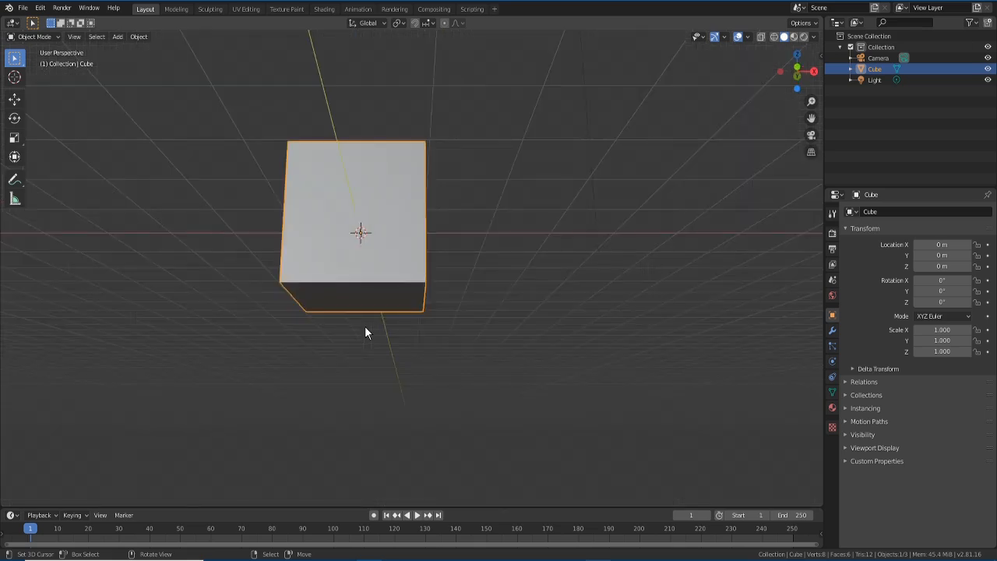
key("KP_3")
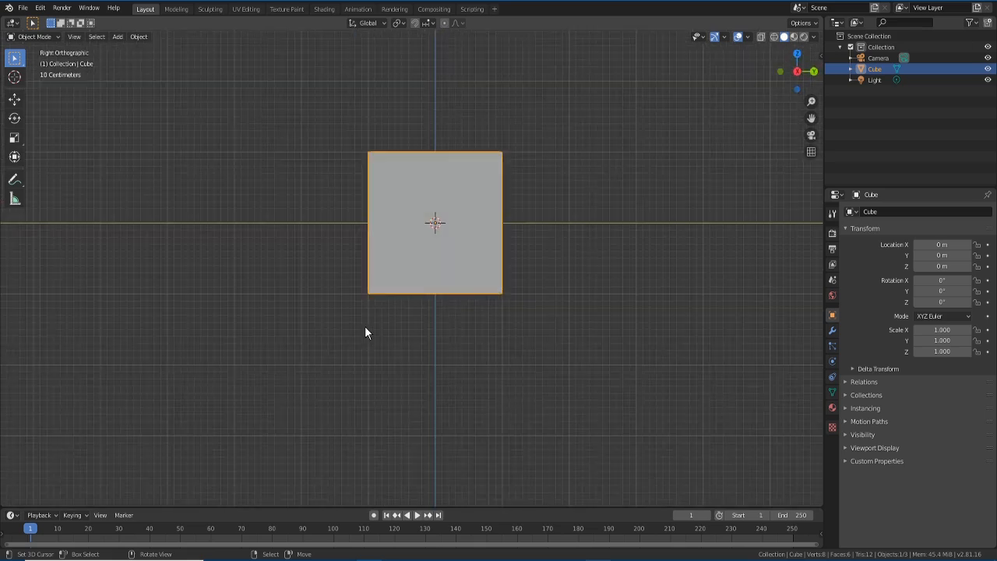
key("KP_4")
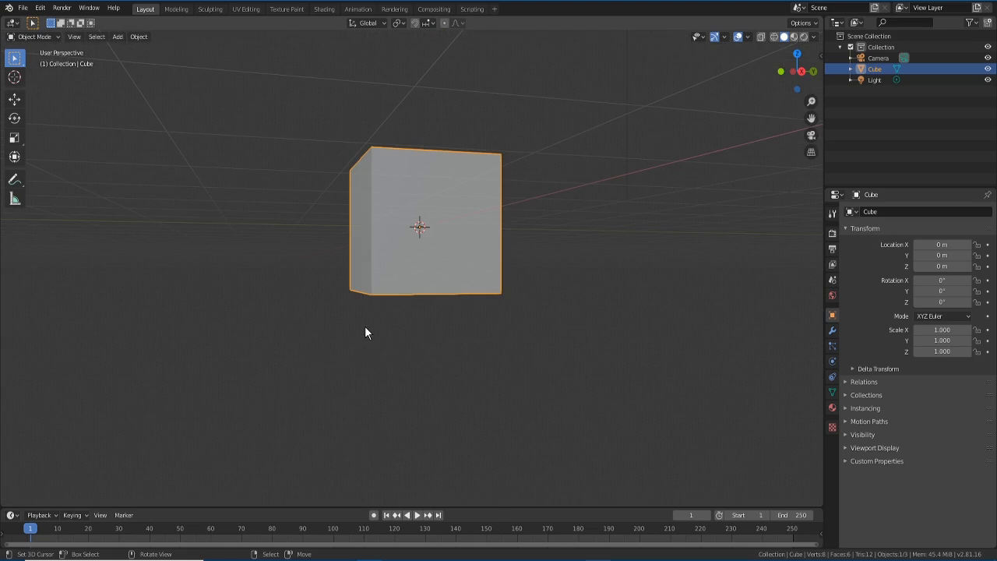
key("KP_5")
key("KP_7")
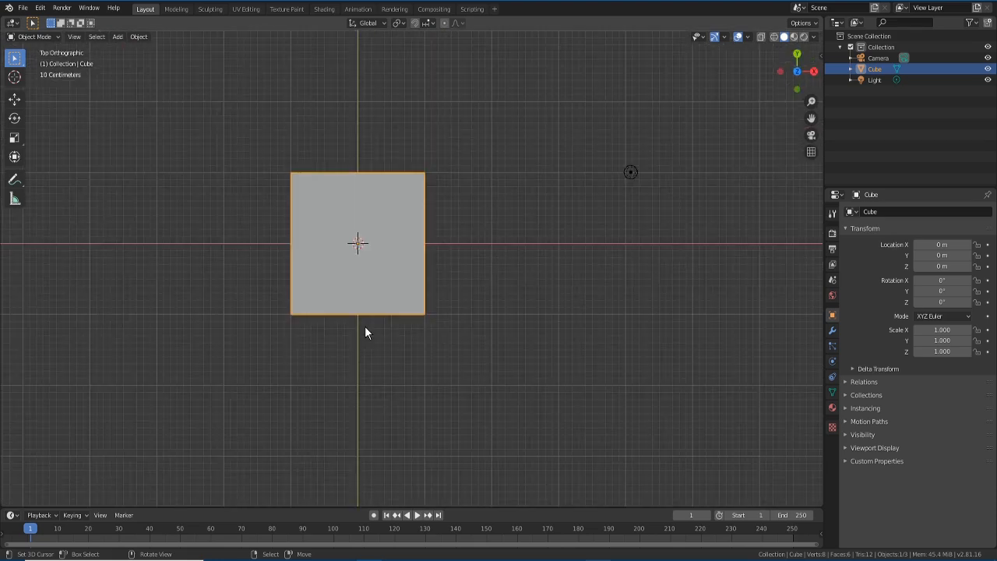
key("KP_3")
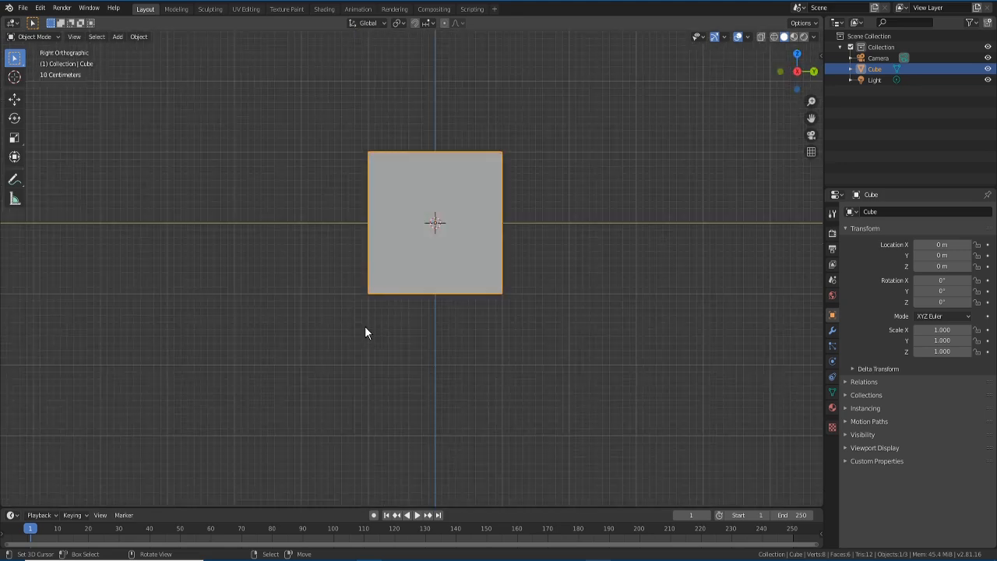
key("KP_7")
key("KP_1")
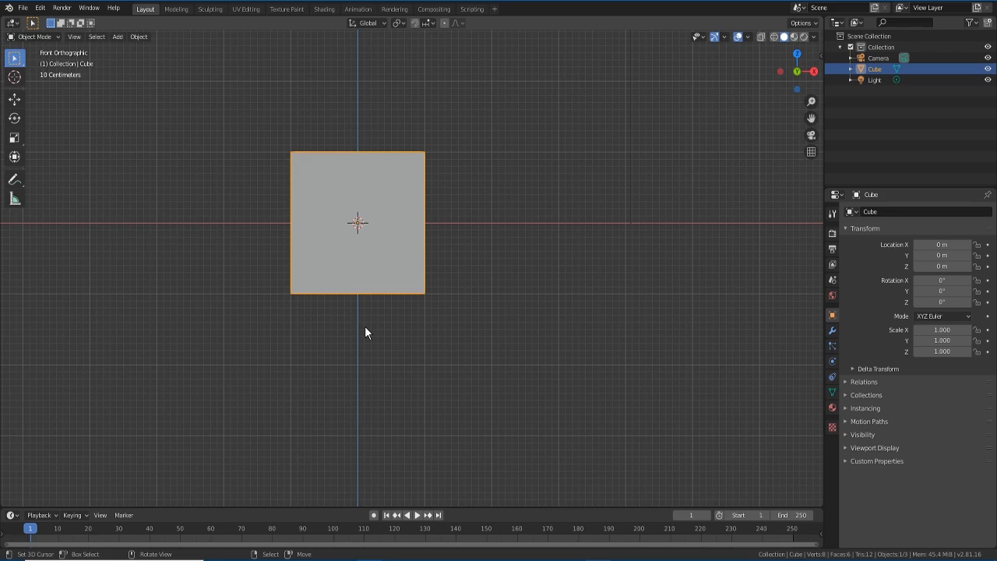
- Check the back view with Ctrl+Numpad 1 and toggle perspective/orthographic, returning to front
key("ctrl+KP_1")
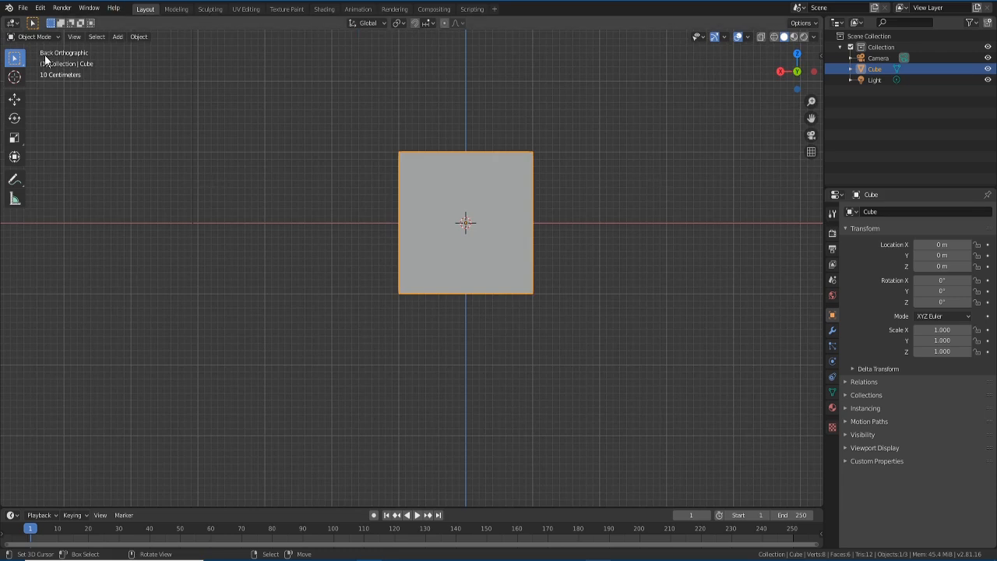
key("KP_1")
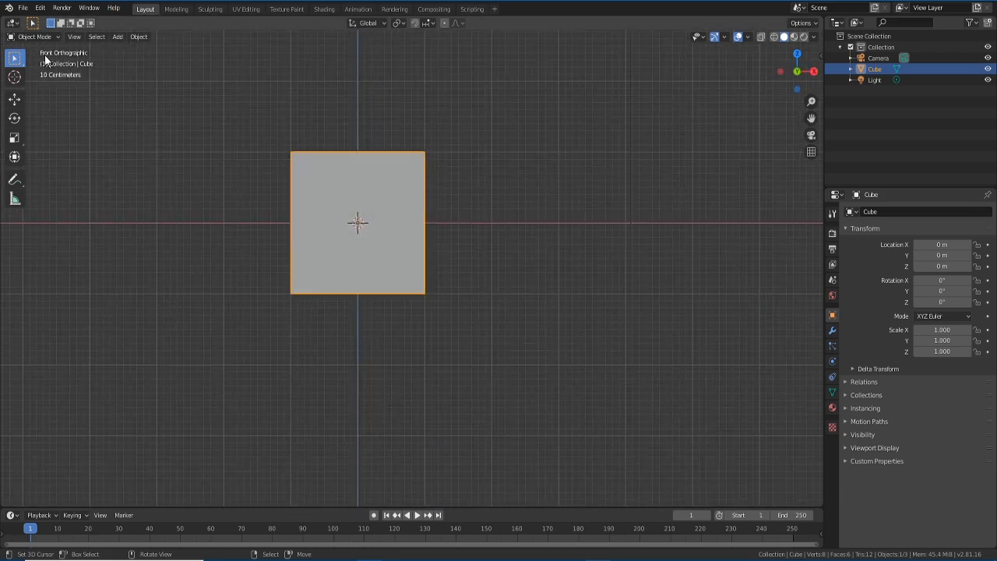
key("KP_5")
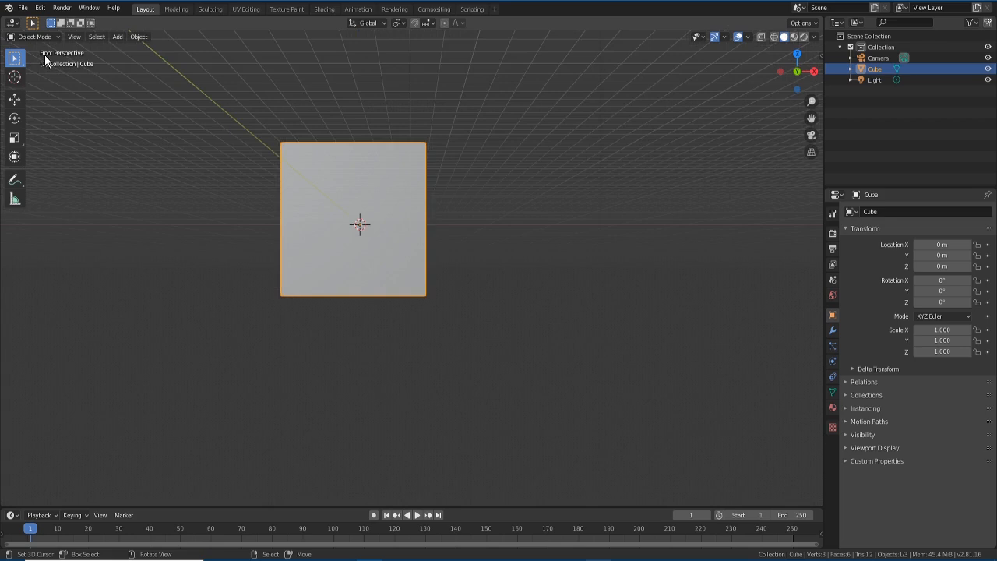
key("KP_5")
key("KP_5")
key("KP_5")
key("KP_5")
key("KP_5")
key("KP_5")
key("KP_5")
key("KP_5")
key("KP_5")
key("KP_5")
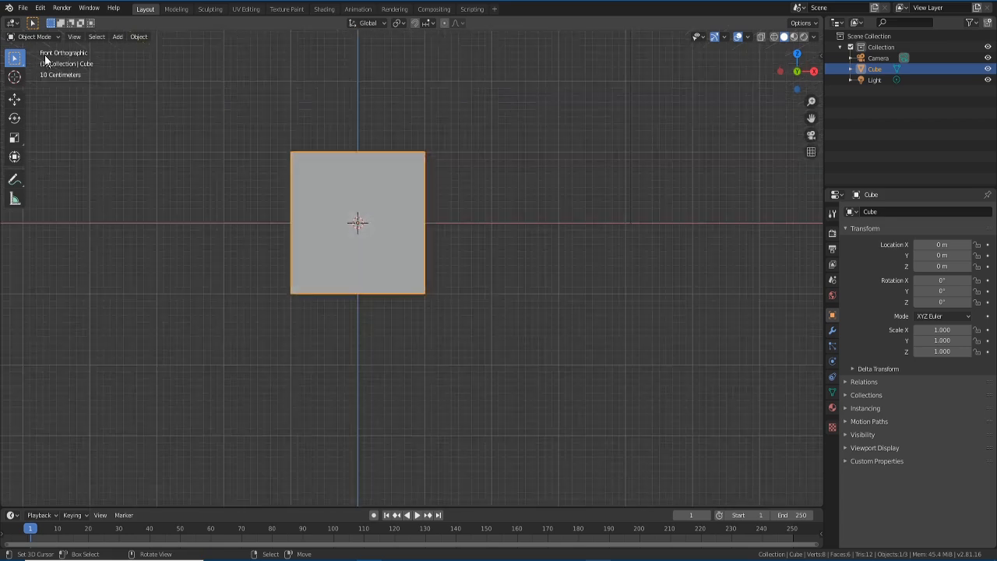
key("KP_5")
key("KP_5")
key("KP_5")
key("KP_5")
key("KP_5")
key("KP_7")
key("KP_1")
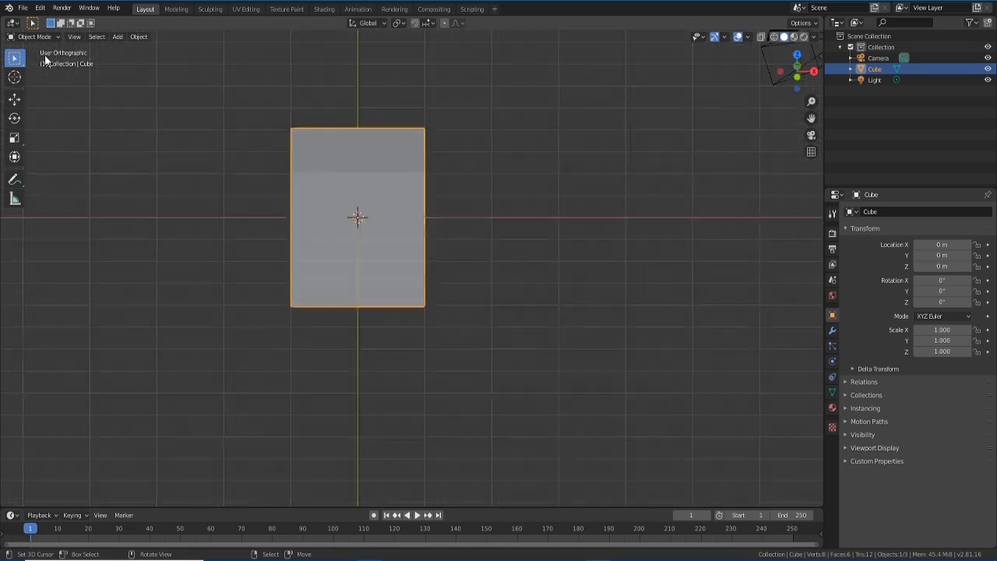
- Orbit briefly, settle on Front Orthographic, and pan the cube right and down
middle_click_drag(310, 227, 343, 253)
key("KP_1")
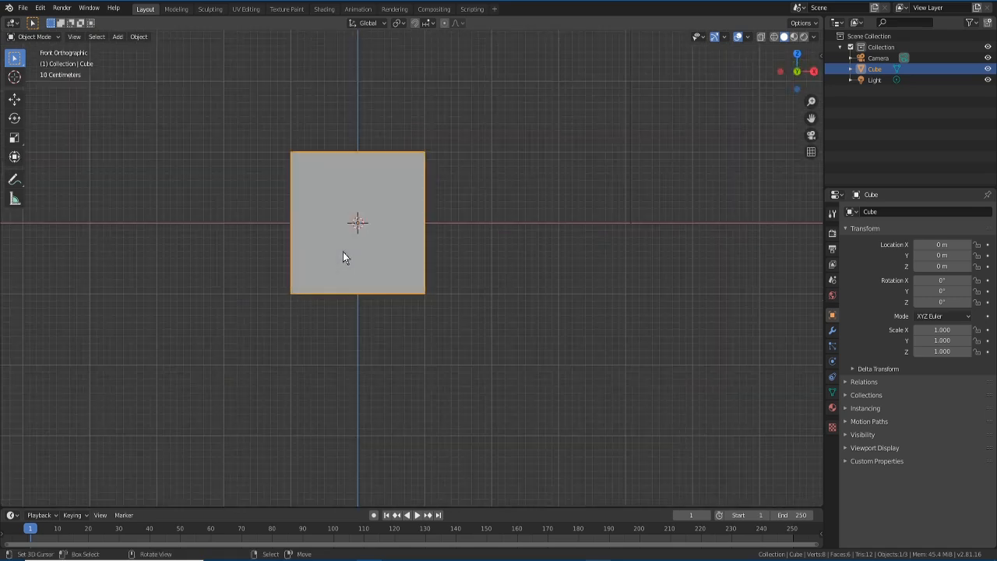
key("KP_2")
key("KP_3")
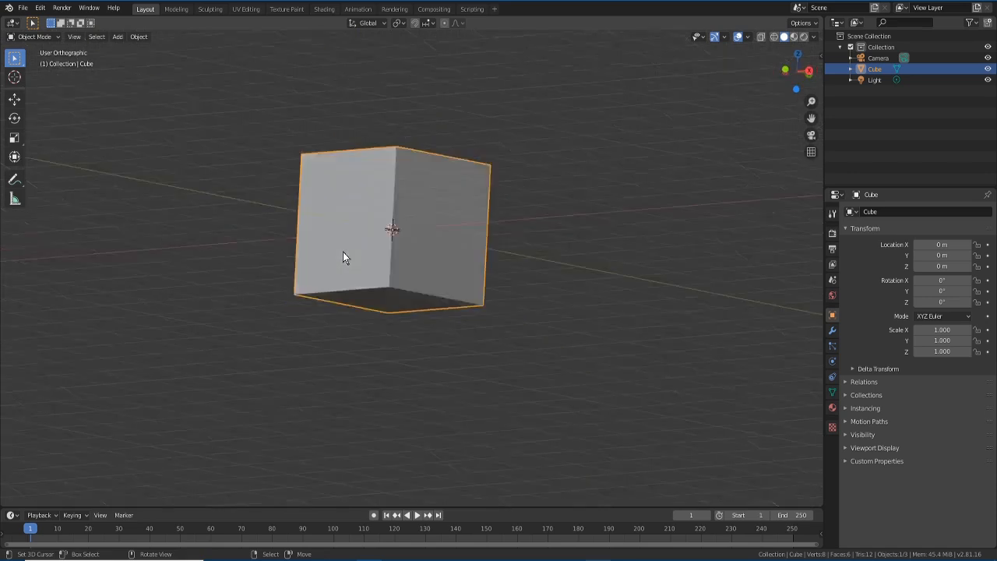
key("KP_1")
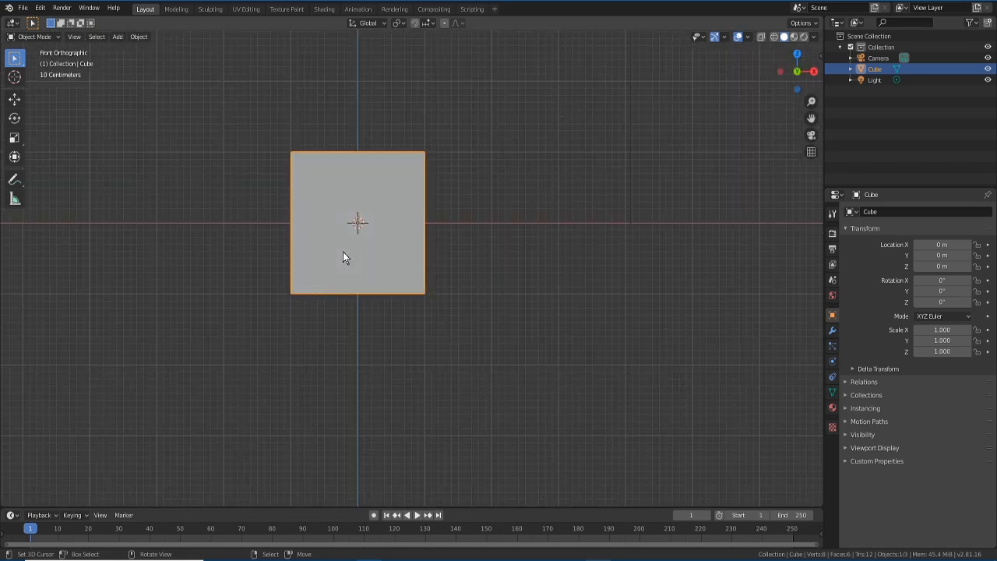
middle_click_drag(397, 264, 471, 321, "shift")
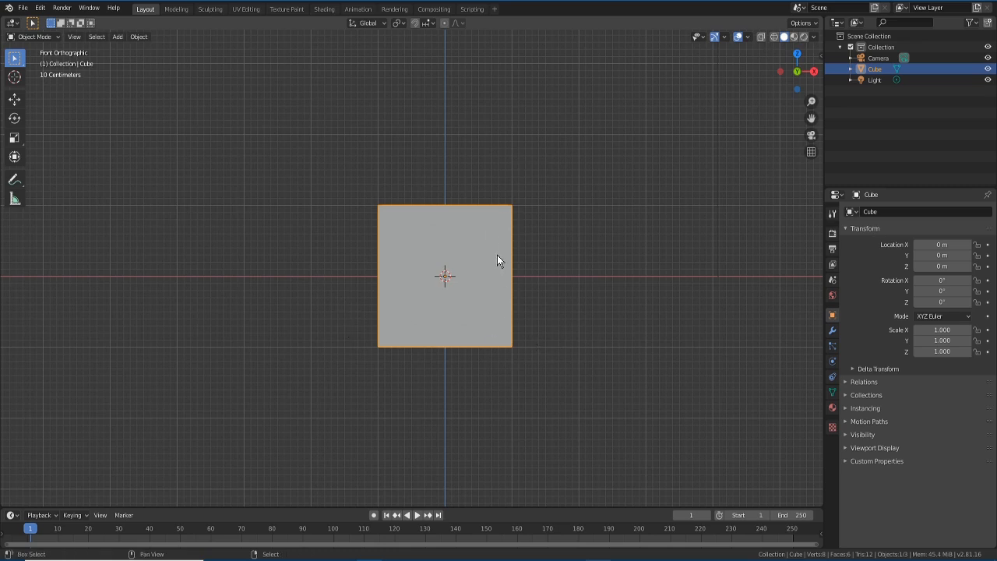
- Bring up the Shift+A add-object menu to reach its Image options
key("shift+a")
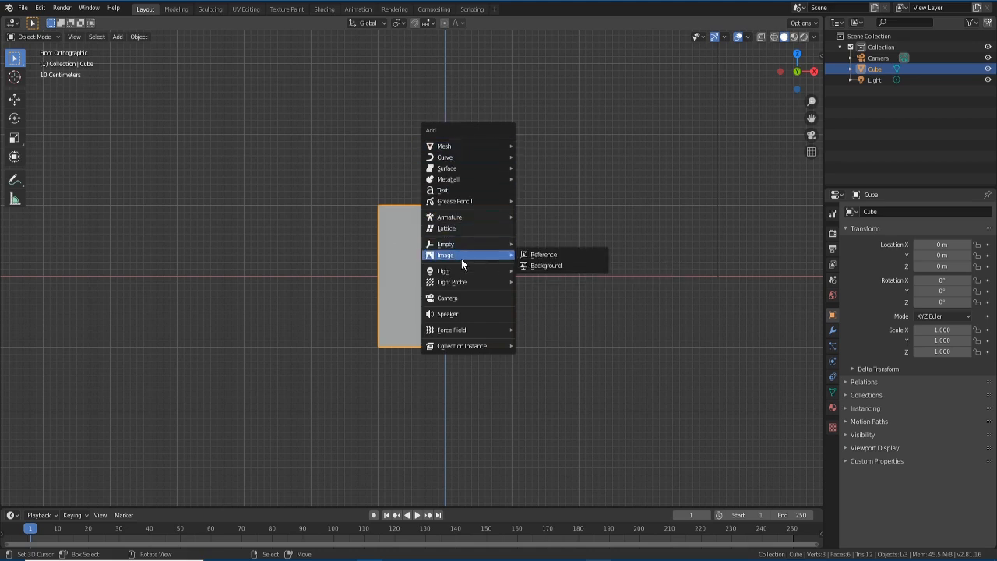
- Load anima.png from the Pictures folder as a reference image
left_click(543, 255)
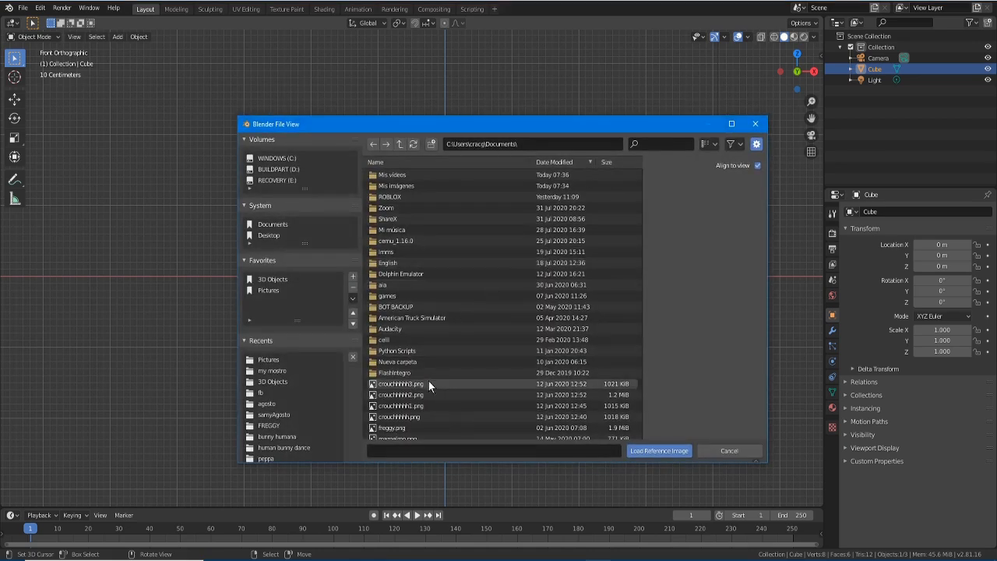
left_click(277, 290)
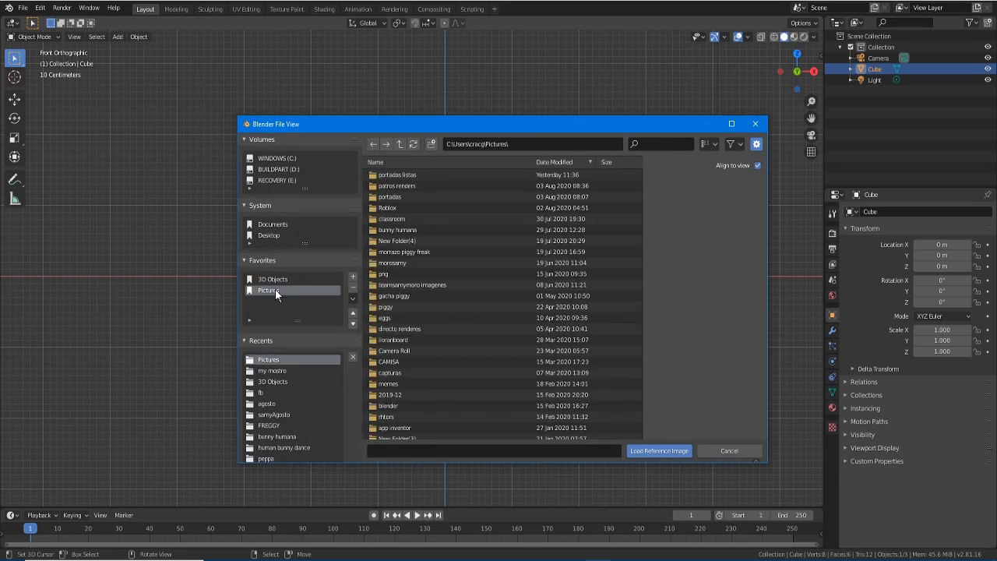
scroll(433, 317, "down", 5)
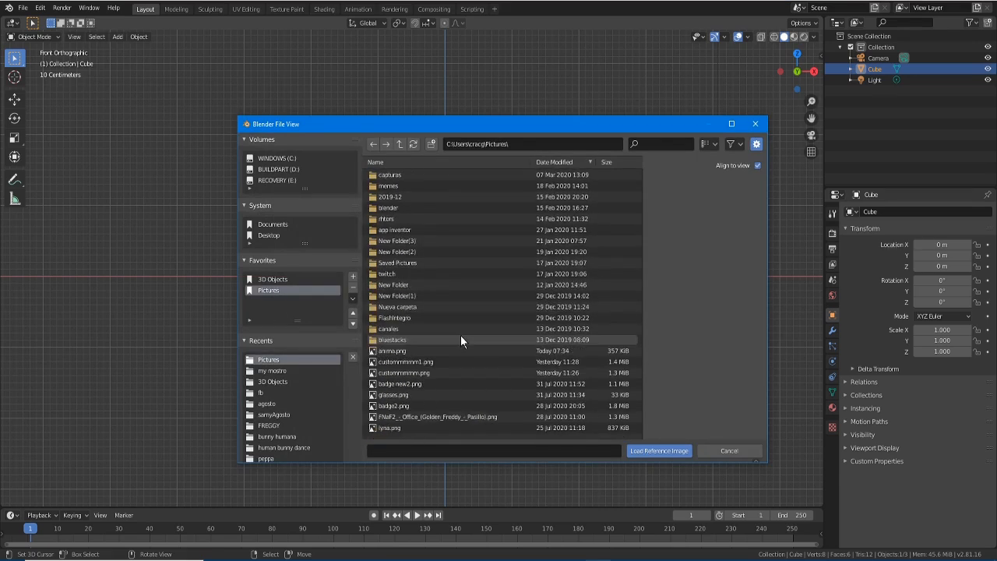
left_click(420, 350)
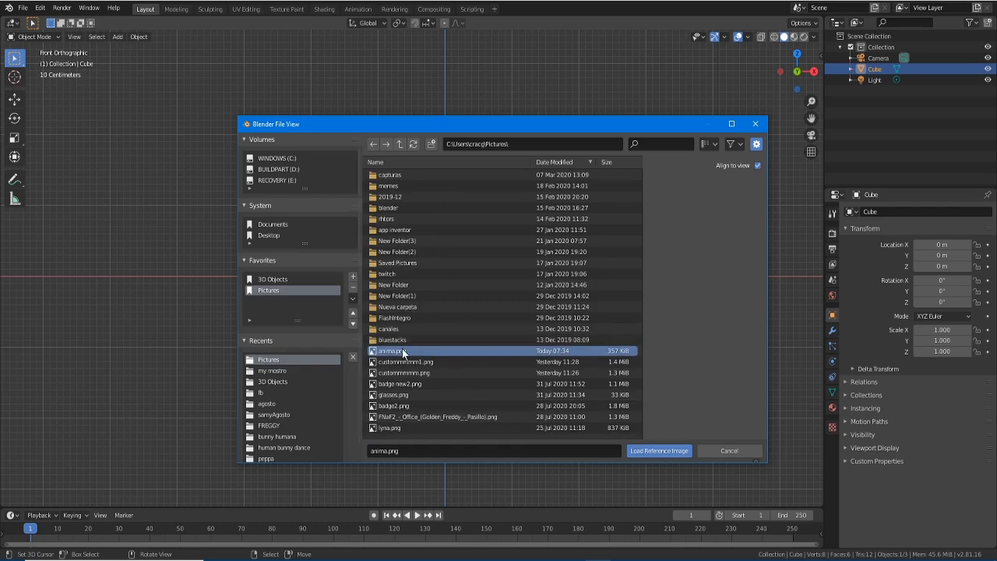
left_click(658, 451)
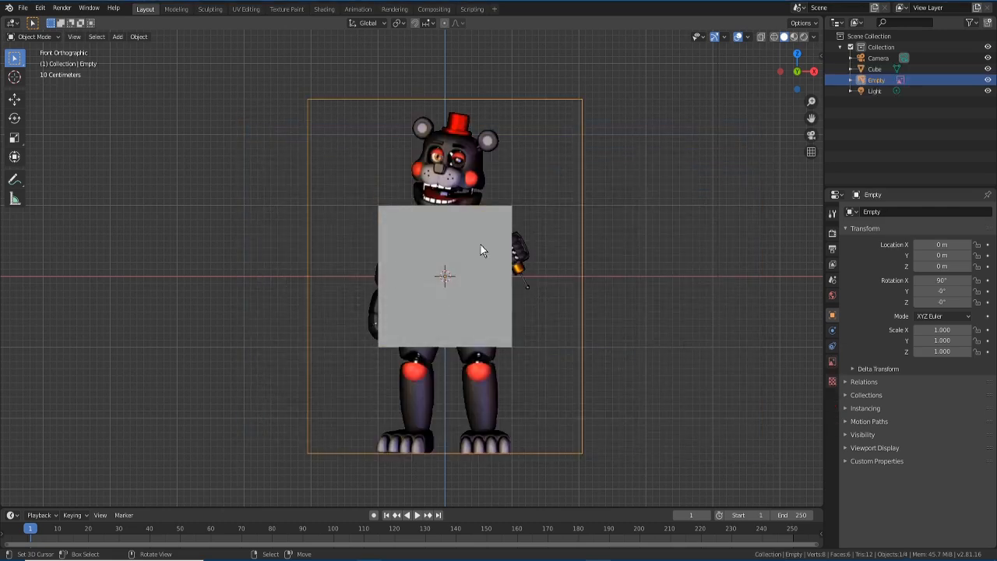
- Try moving the reference image left and back, testing X, Z and Y constraints, then cancel
key("g")
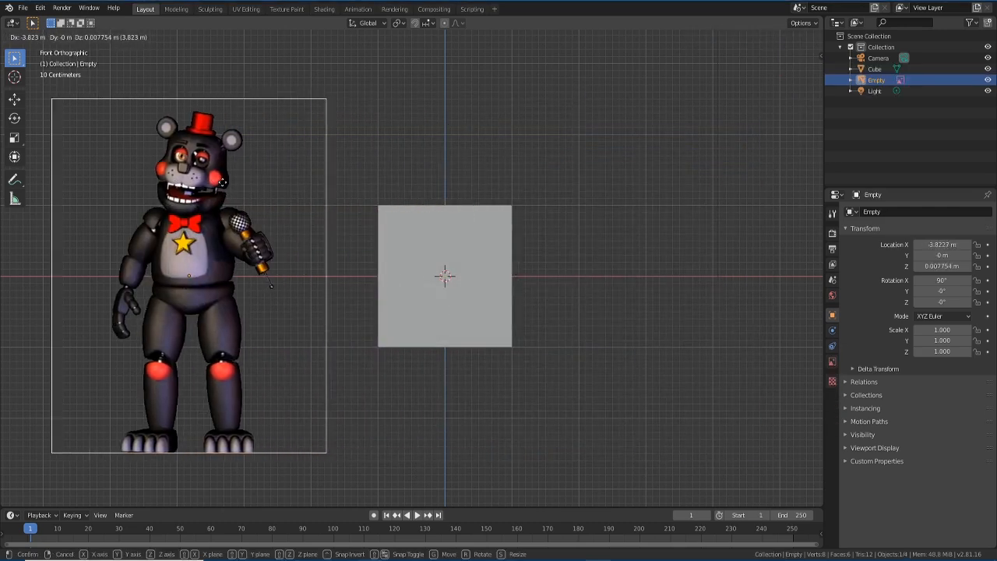
left_click(207, 161)
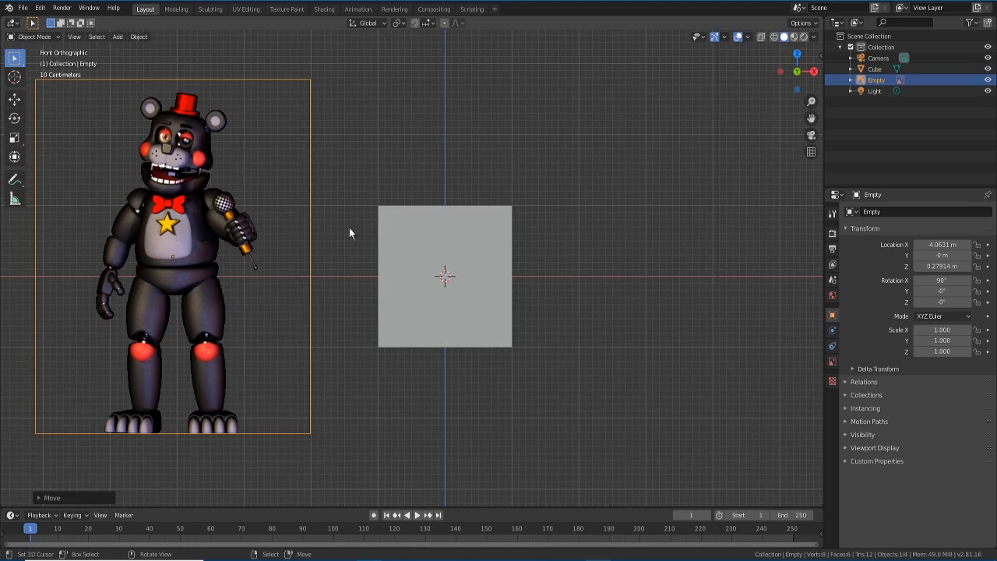
key("g")
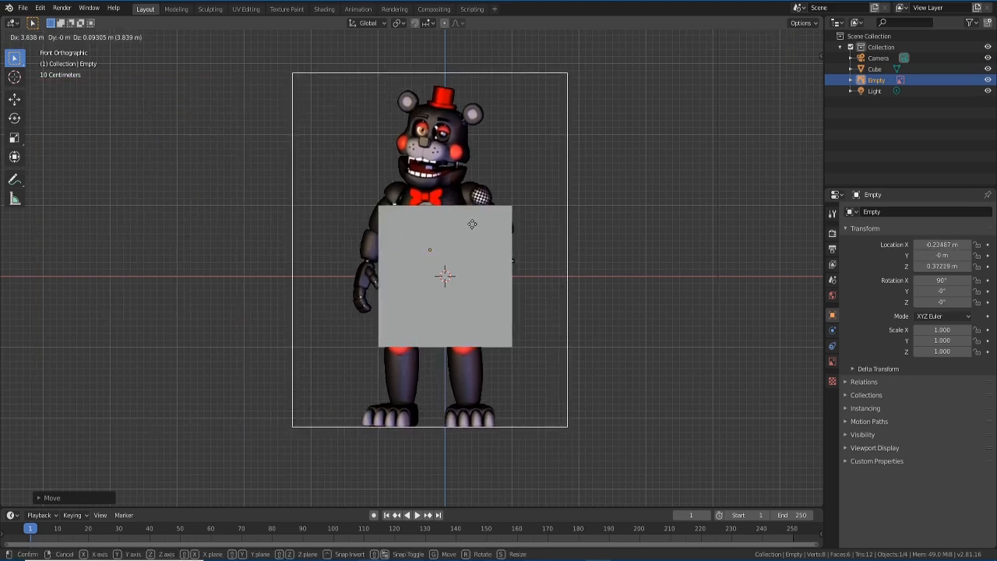
left_click(472, 217)
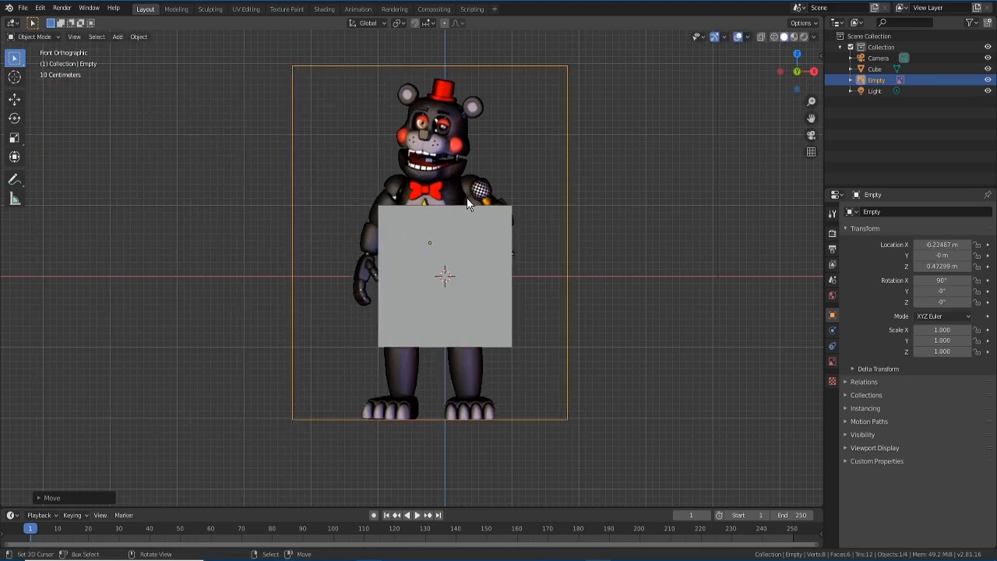
key("g")
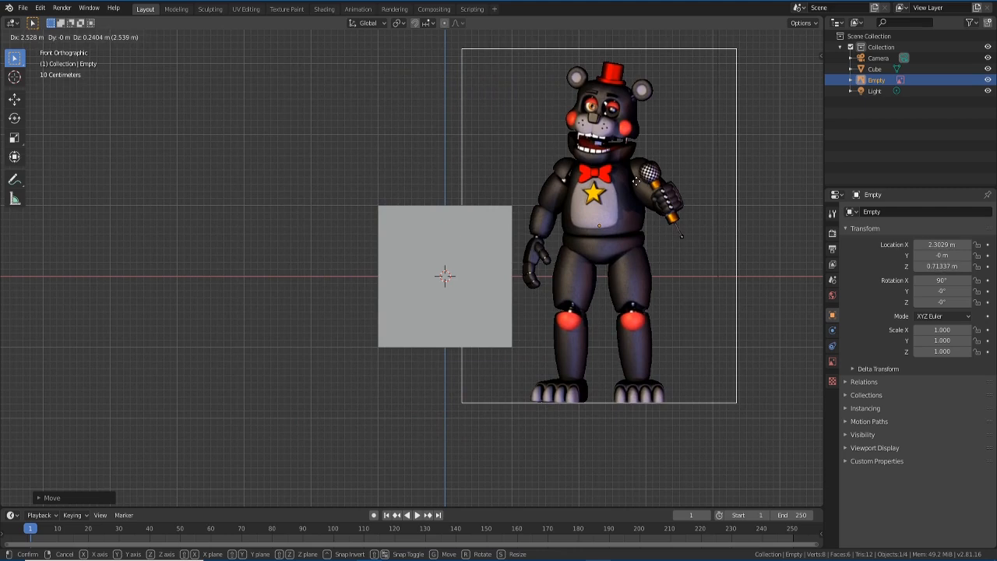
key("x")
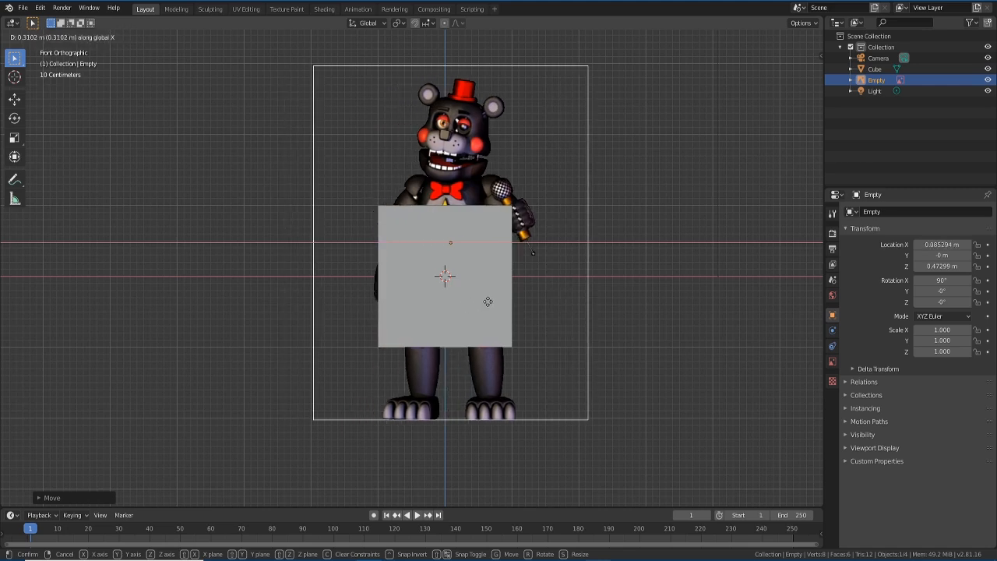
key("z")
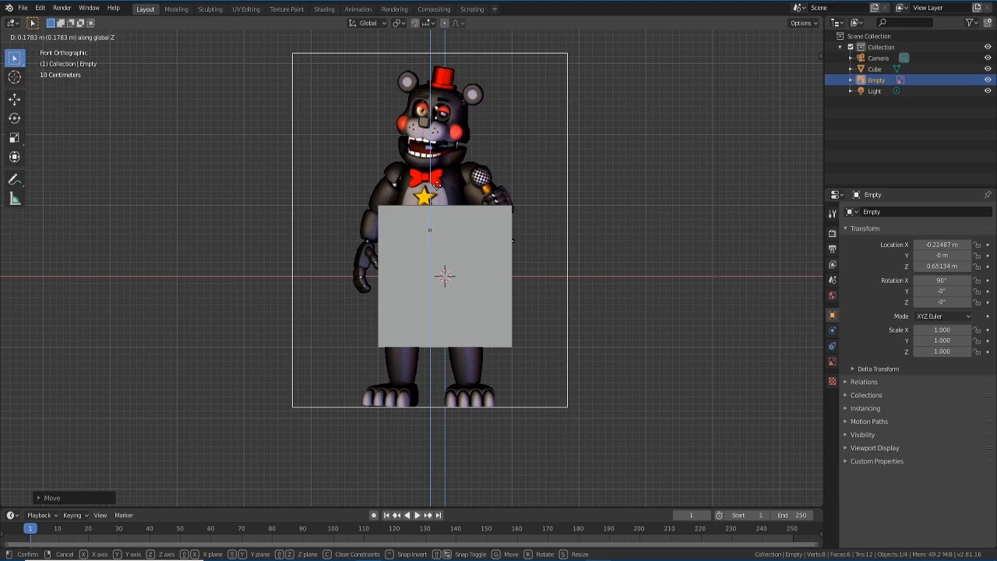
key("y")
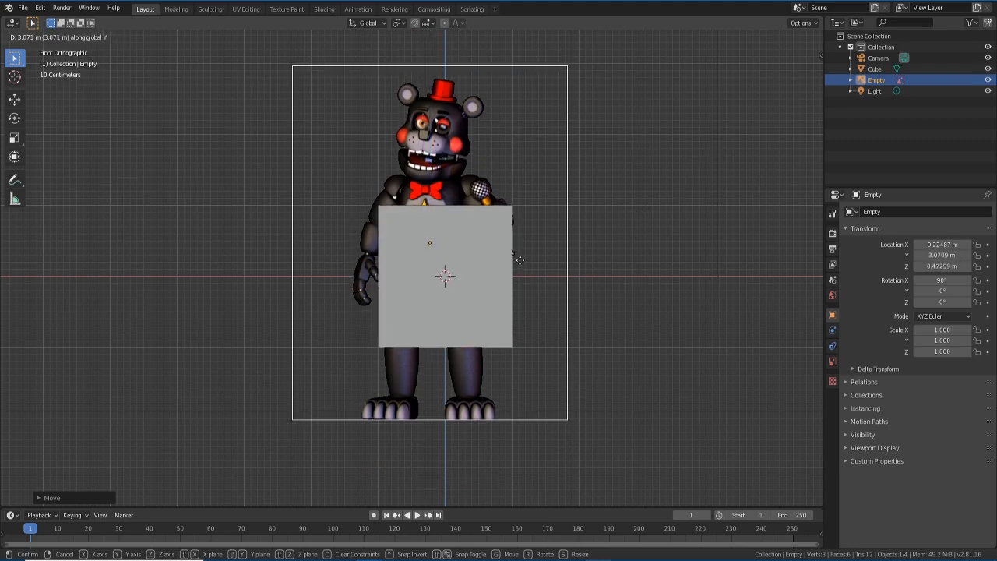
key("Escape")
- In perspective, push the reference back along Y, then adjust its X position and Z height
middle_click_drag(584, 272, 485, 289)
key("g")
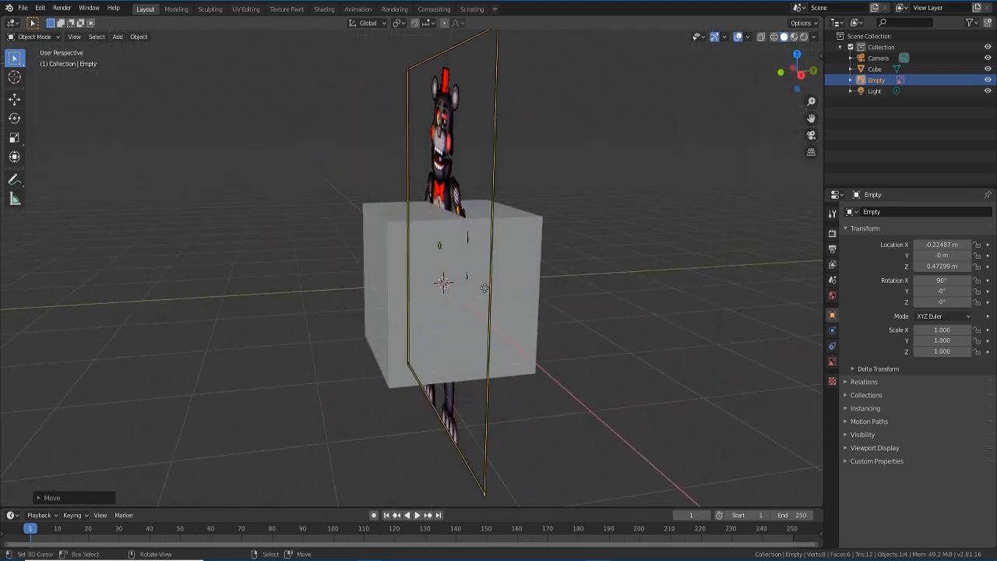
key("y")
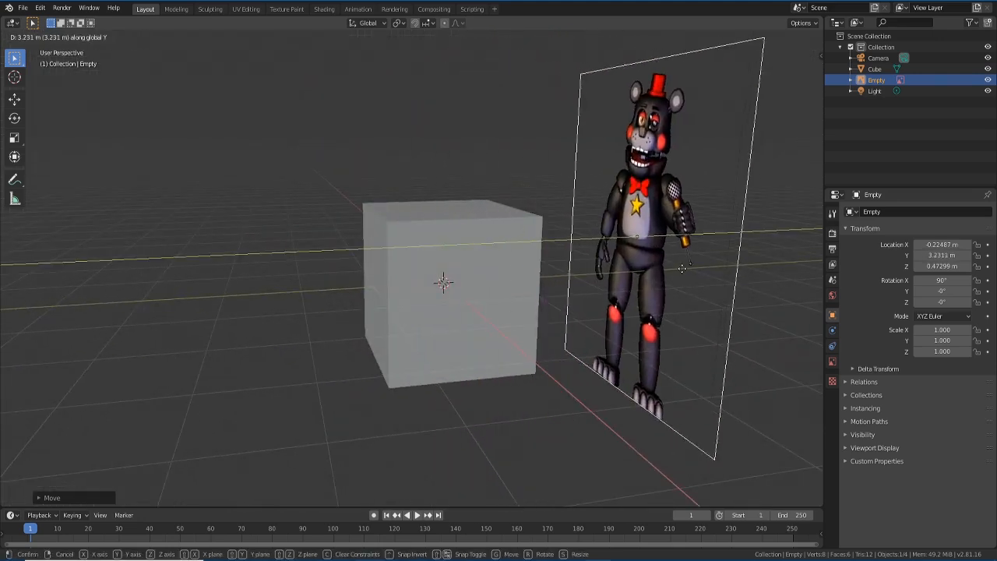
left_click(312, 335)
key("g")
key("x")
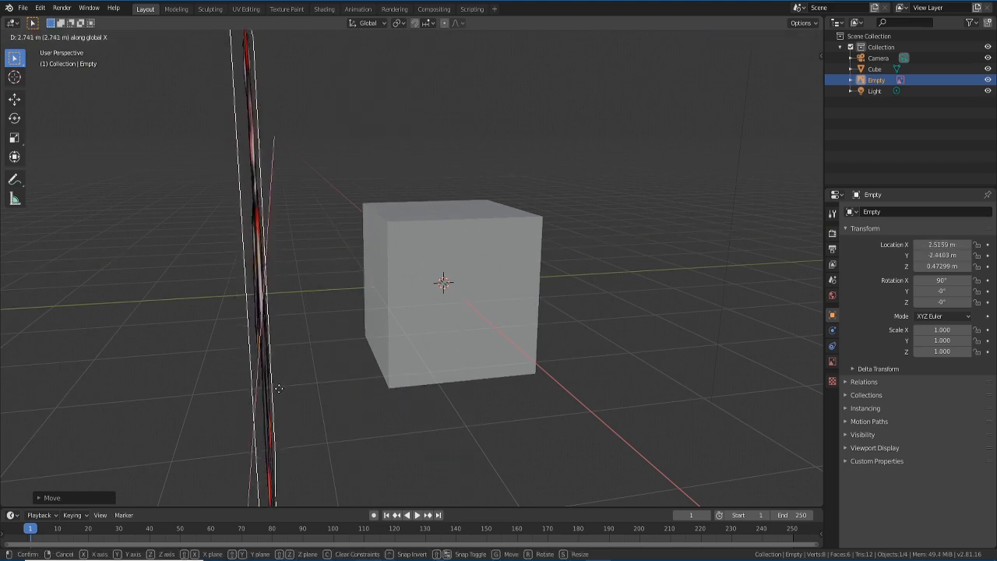
left_click(275, 326)
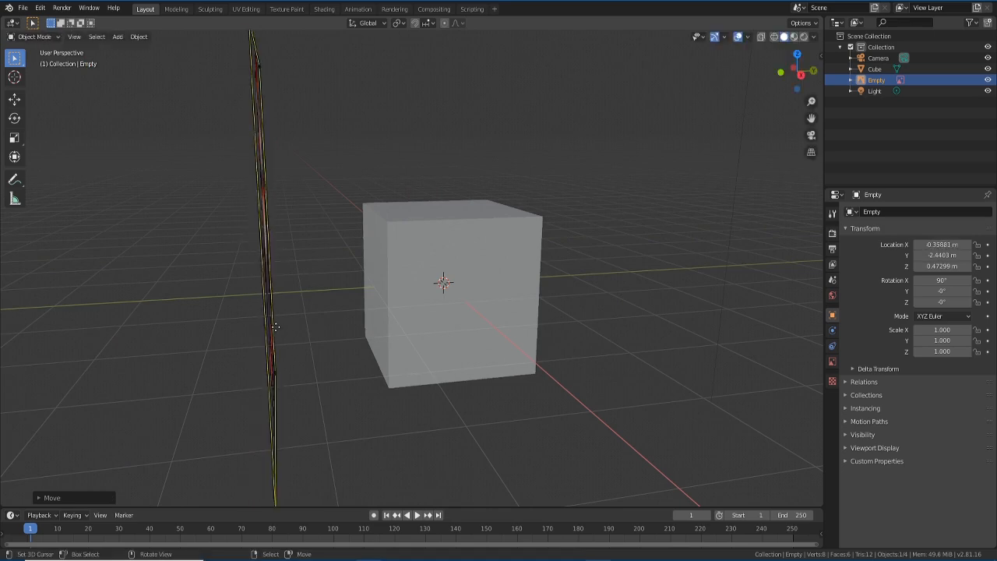
key("g")
key("z")
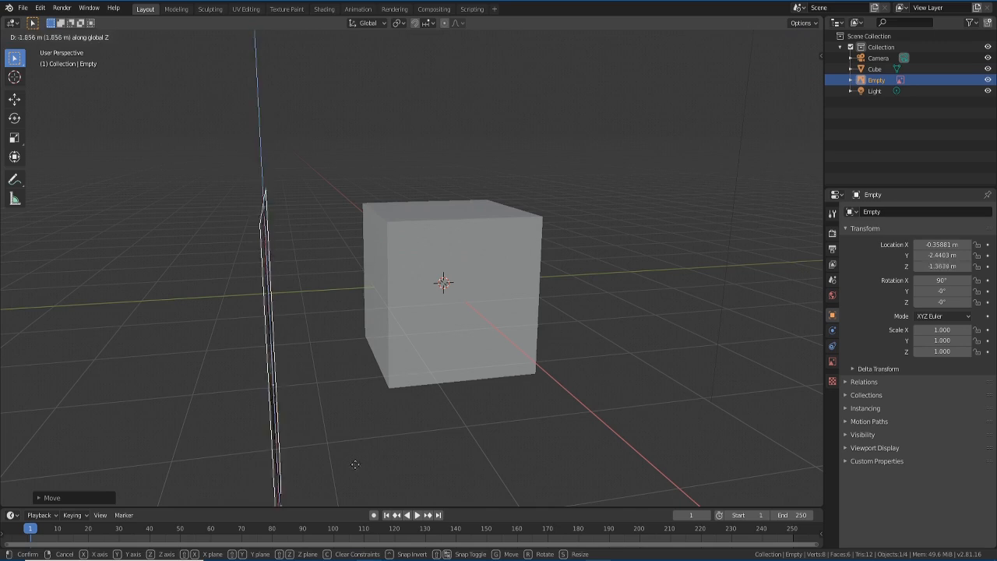
left_click(291, 290)
- In front view, move the reference left of the cube to X -4.2746 m, then select the cube
middle_click_drag(292, 289, 380, 298)
key("KP_1")
scroll(411, 262, "up", 3)
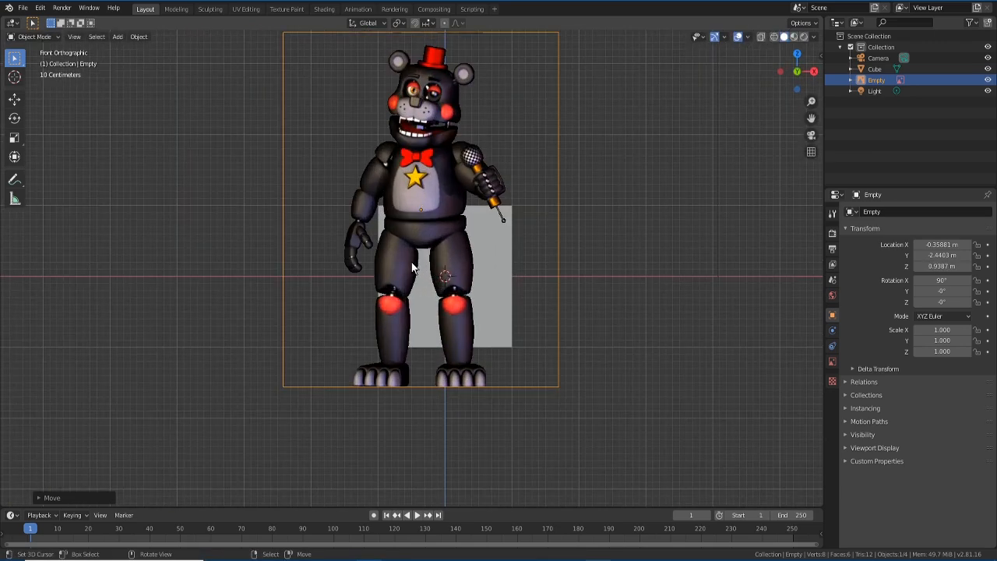
key("g")
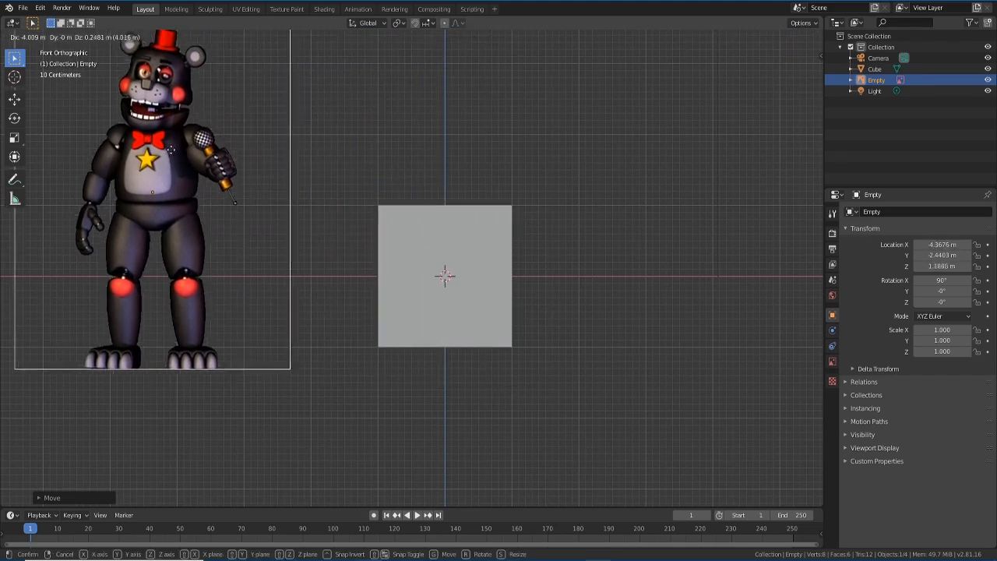
left_click(173, 163)
middle_click_drag(260, 196, 335, 249, "shift")
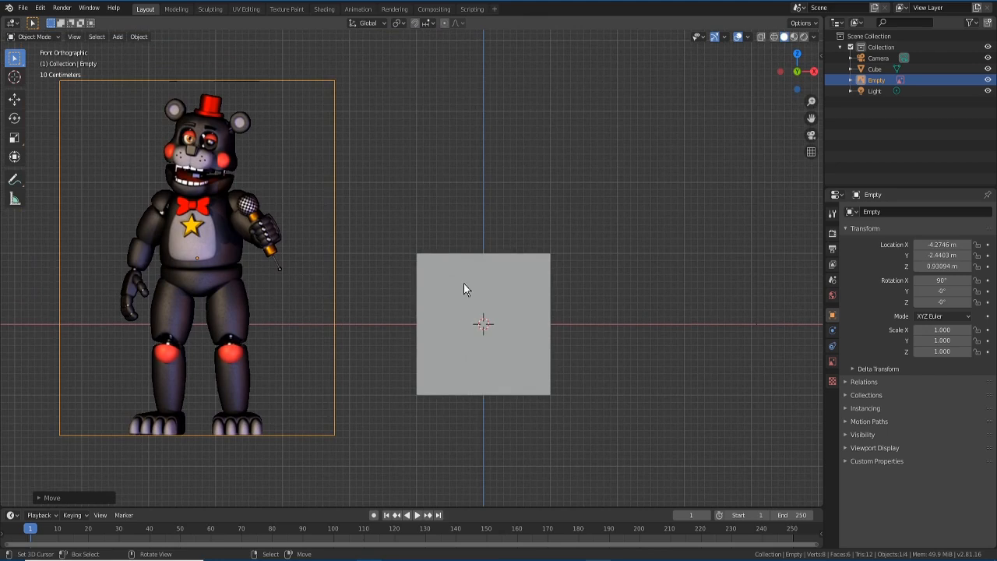
left_click(463, 284)
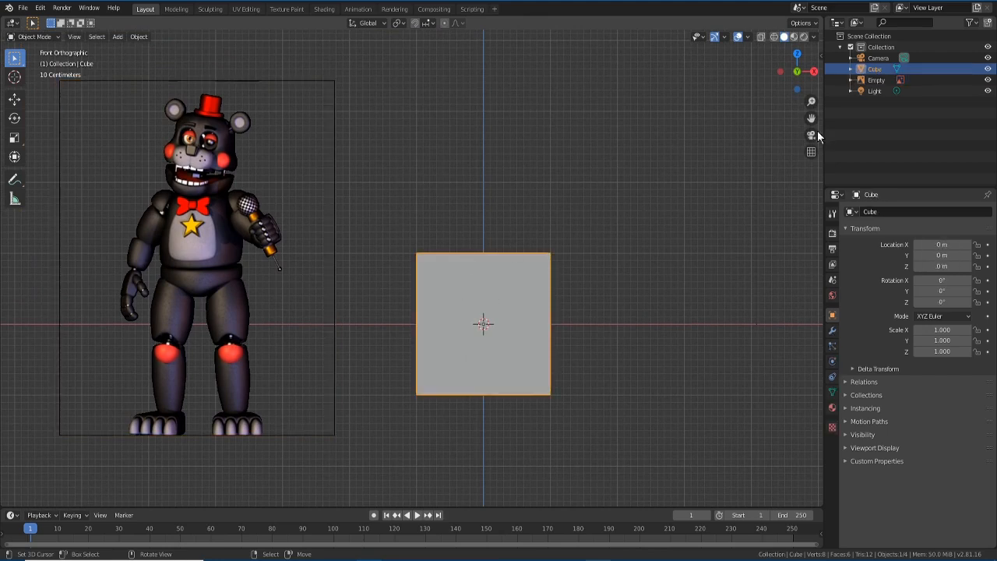
- Select the light and camera, delete both, then reselect the cube
scroll(627, 263, "down", 3)
left_click(611, 59)
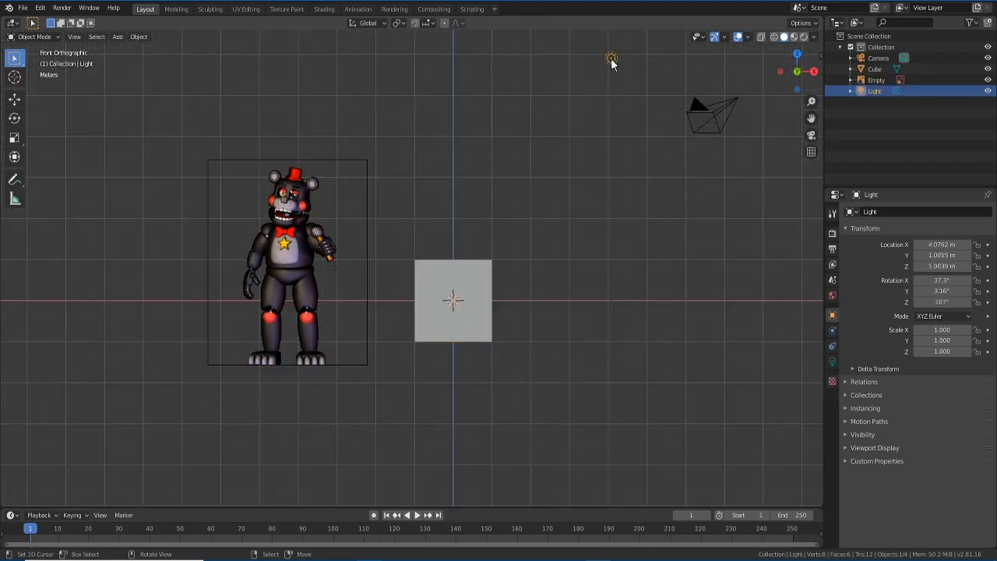
left_click(705, 115, "shift")
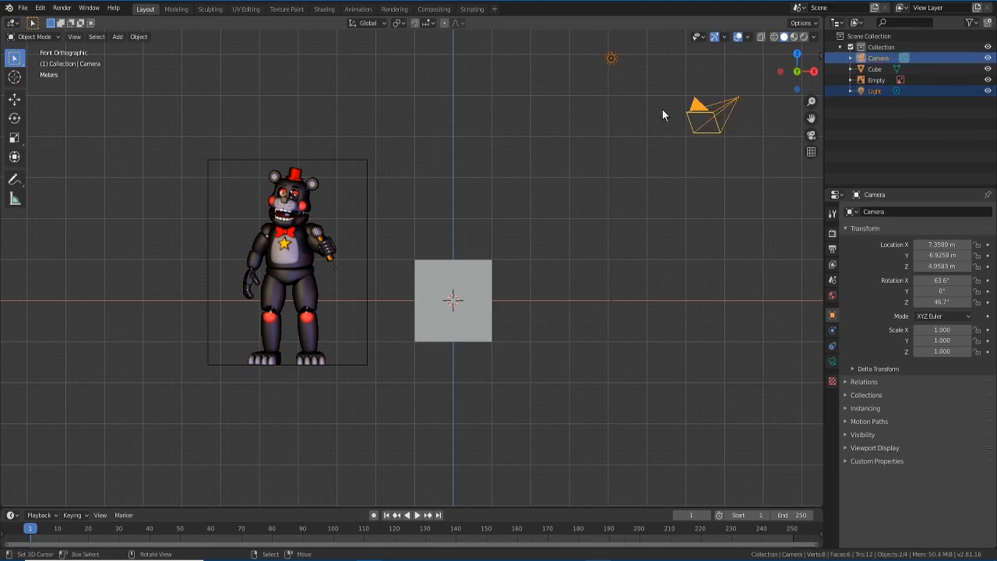
left_click(609, 67)
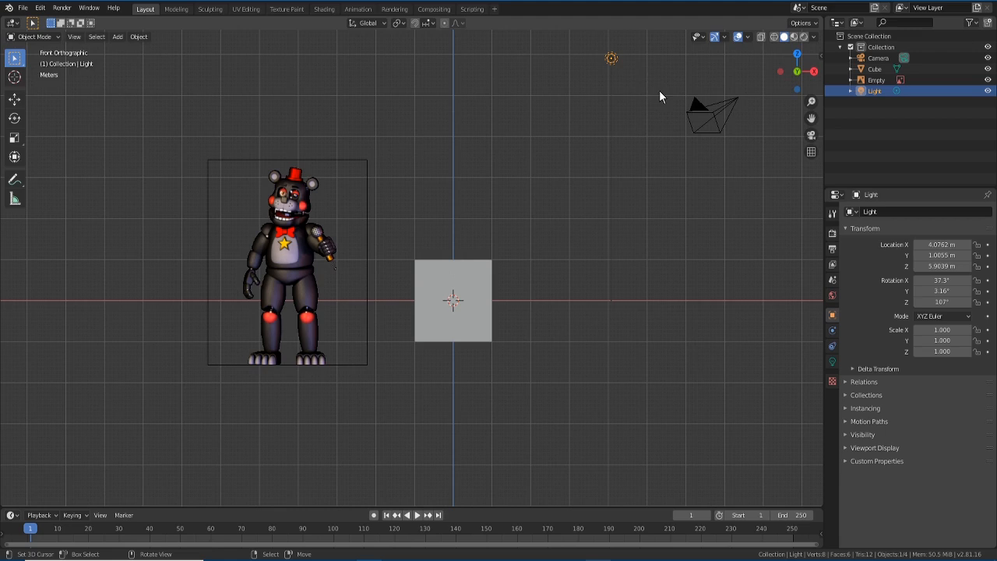
left_click(693, 115, "shift")
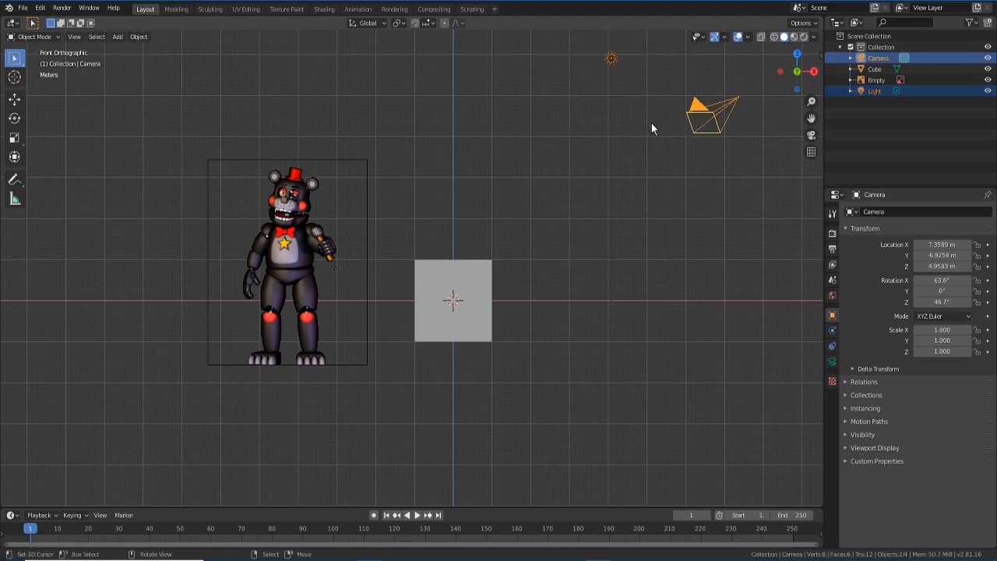
key("x")
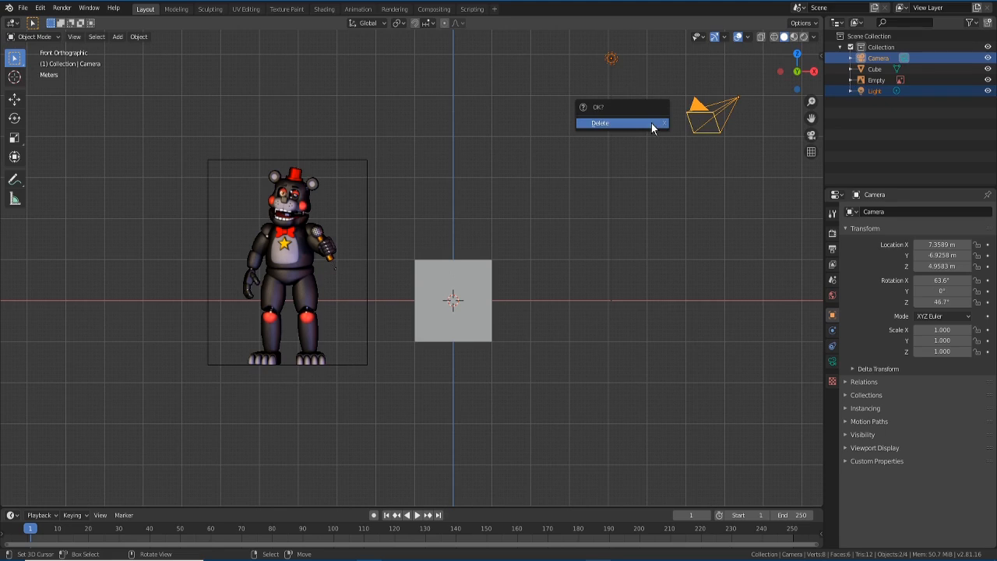
left_click(651, 125)
left_click(433, 317)
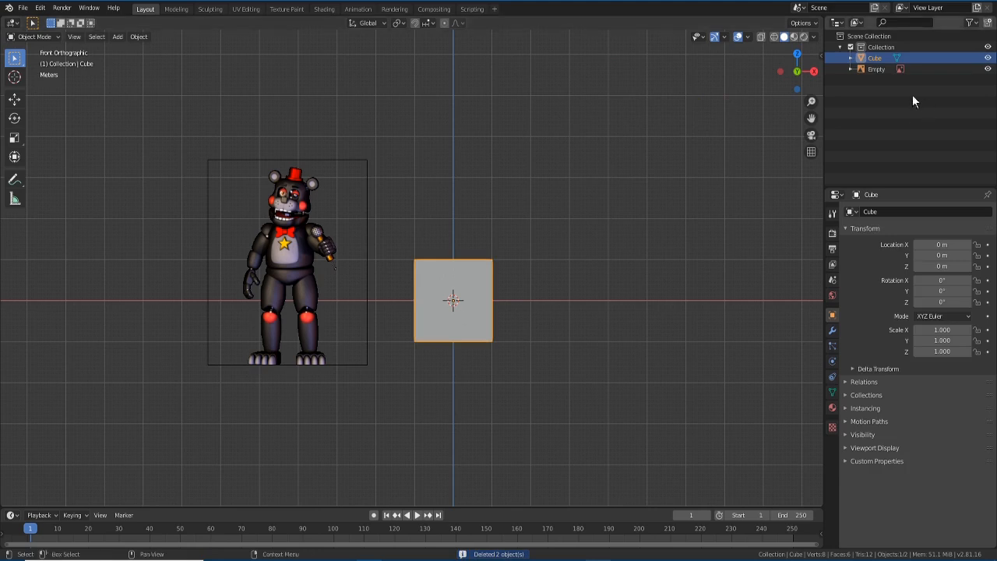
- Rename the cube to 'UpperTorso' in the Outliner and zoom to frame the reference
double_click(874, 57)
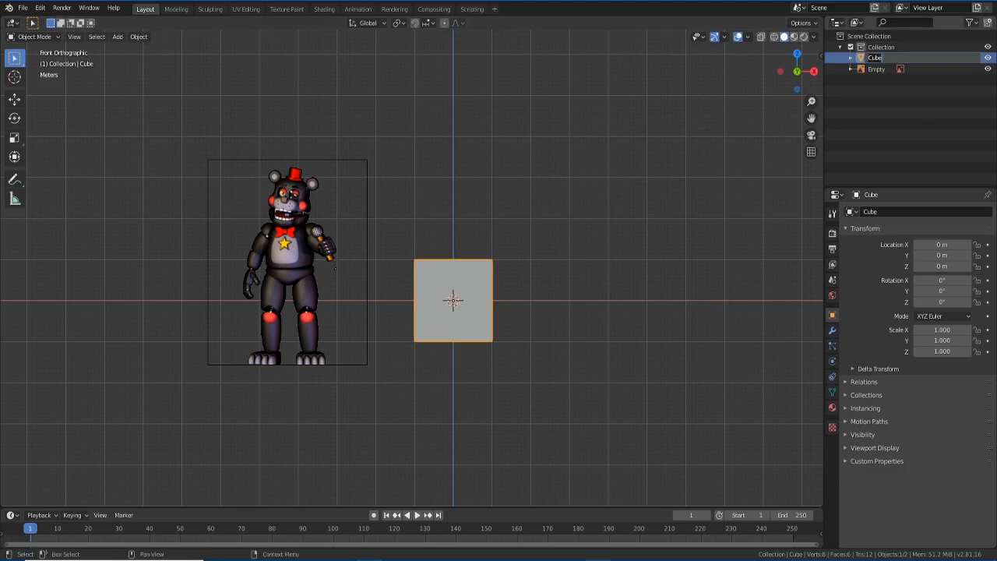
type("UpperTorso")
key("Return")
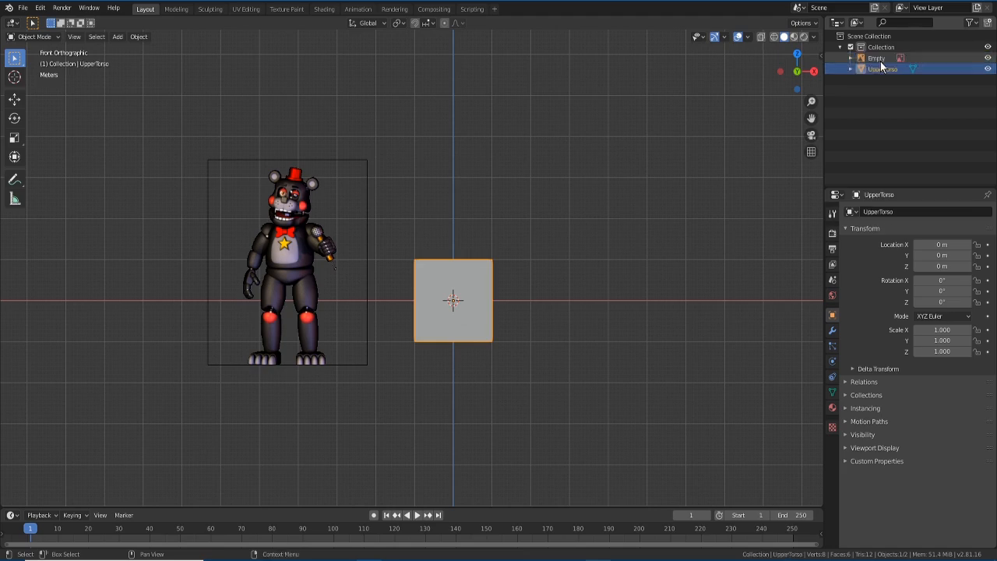
scroll(296, 272, "up", 3)
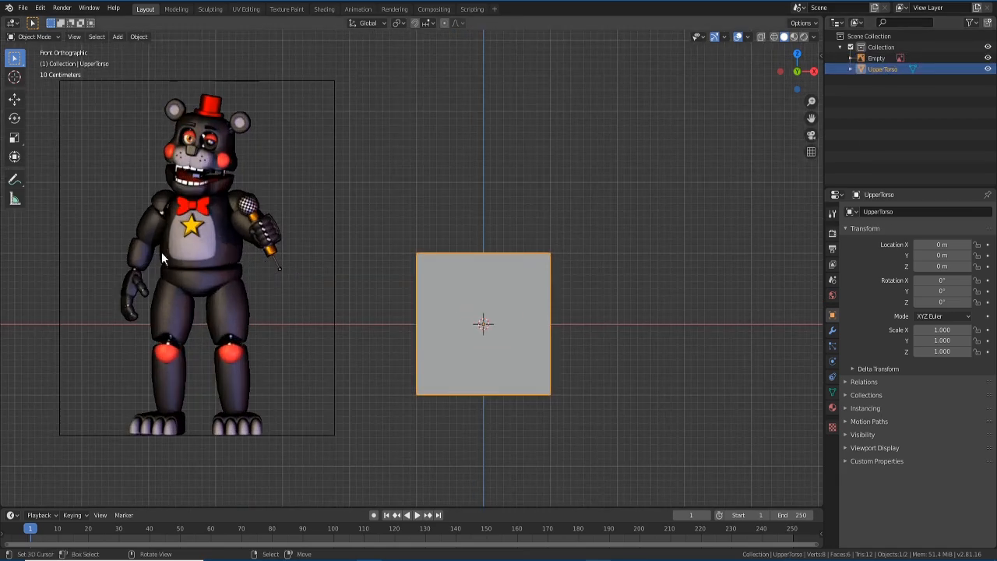
scroll(644, 255, "down", 1)
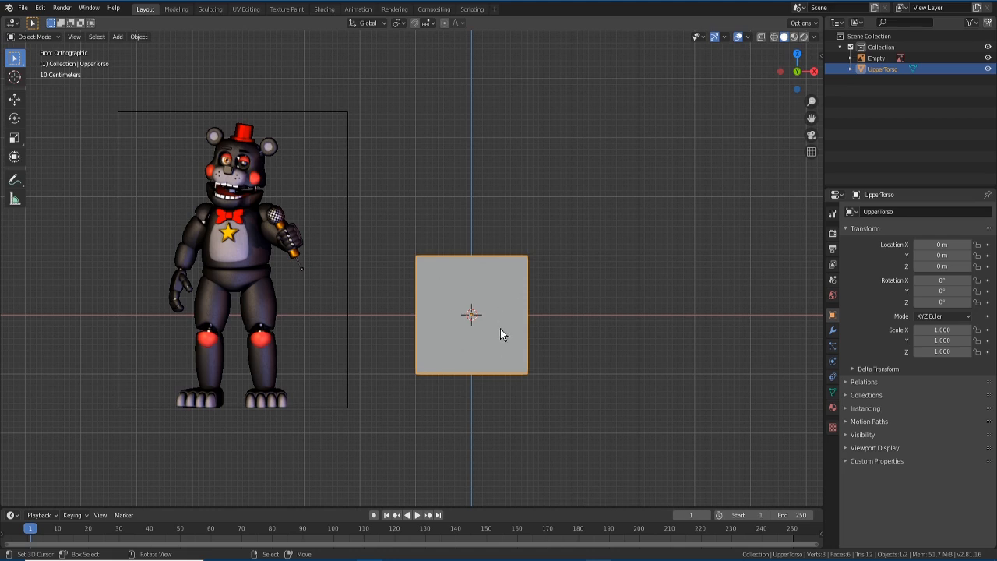
- Move the cube up along Z to 1.0049 m so its base rests on the ground line
key("g")
key("z")
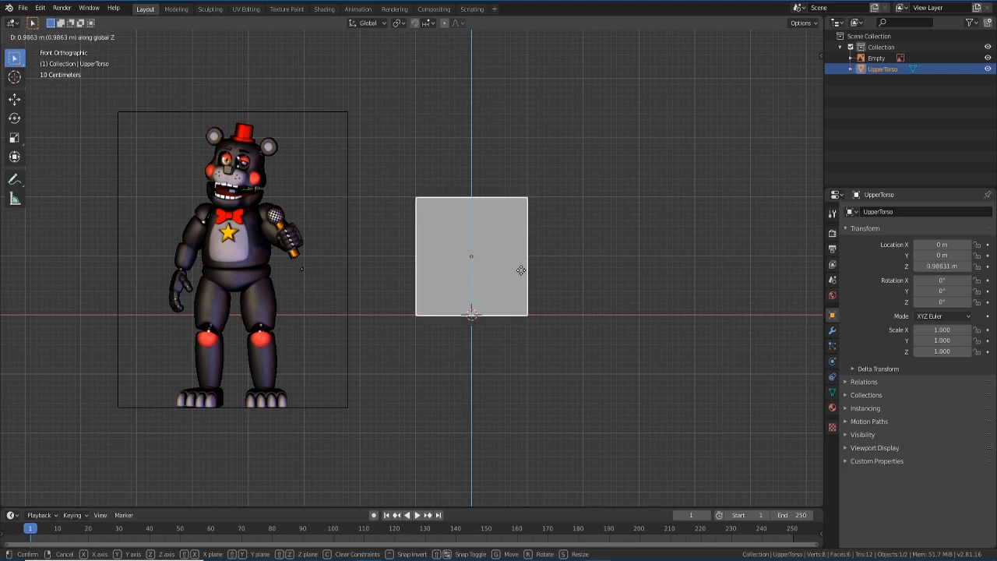
left_click(520, 273)
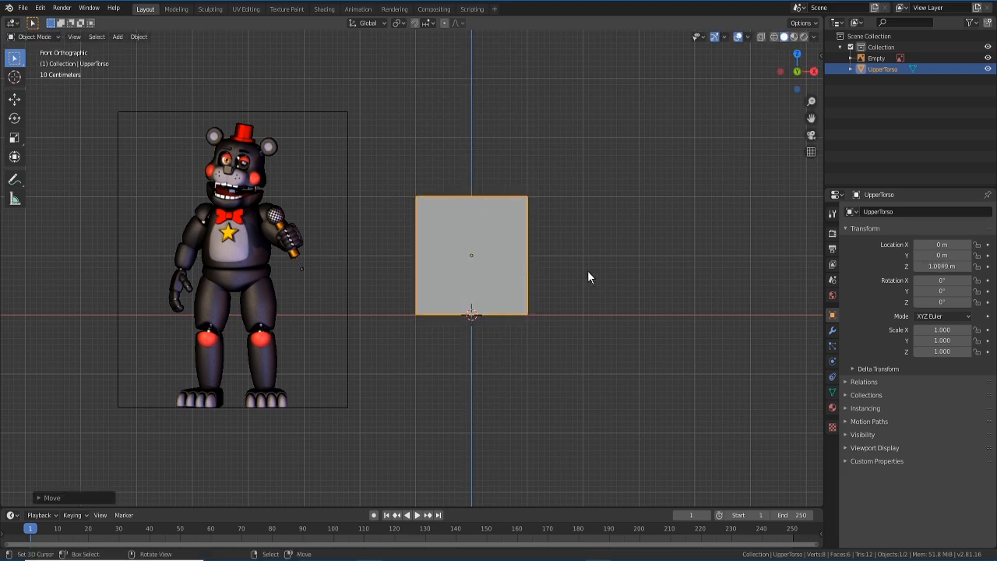
scroll(544, 288, "up", 2)
scroll(544, 289, "down", 2)
scroll(544, 289, "up", 2)
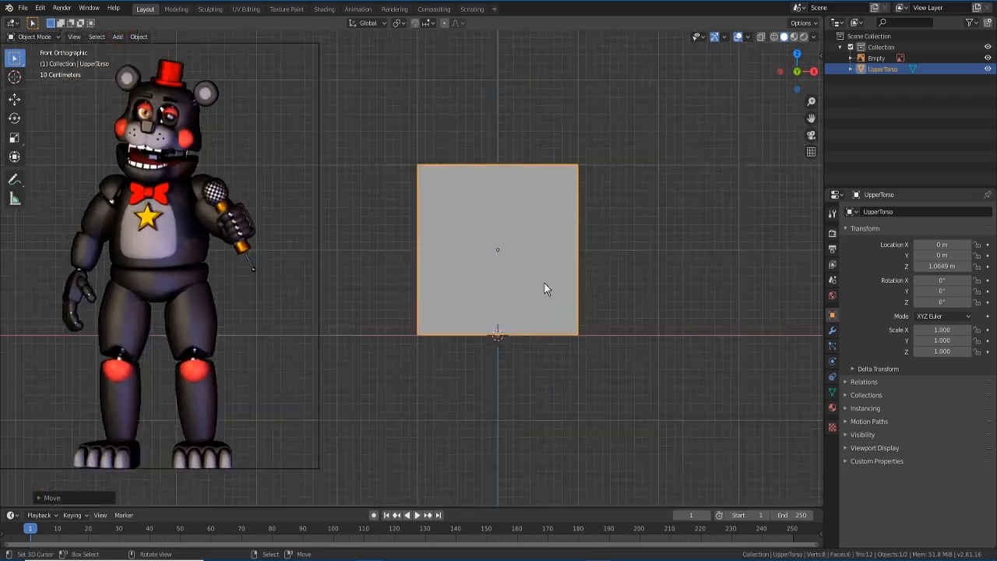
scroll(545, 284, "up", 1)
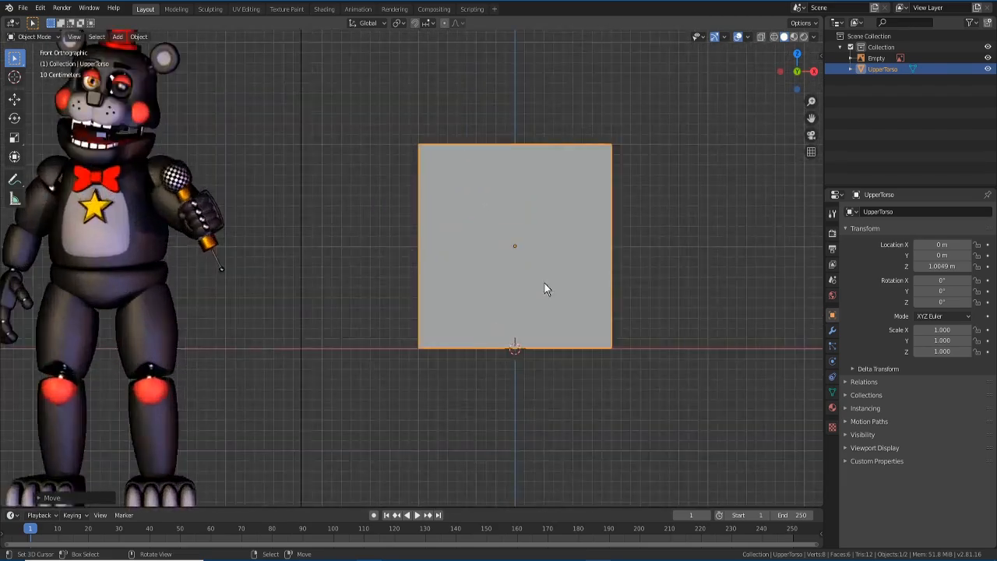
scroll(544, 285, "down", 3)
scroll(543, 282, "up", 1)
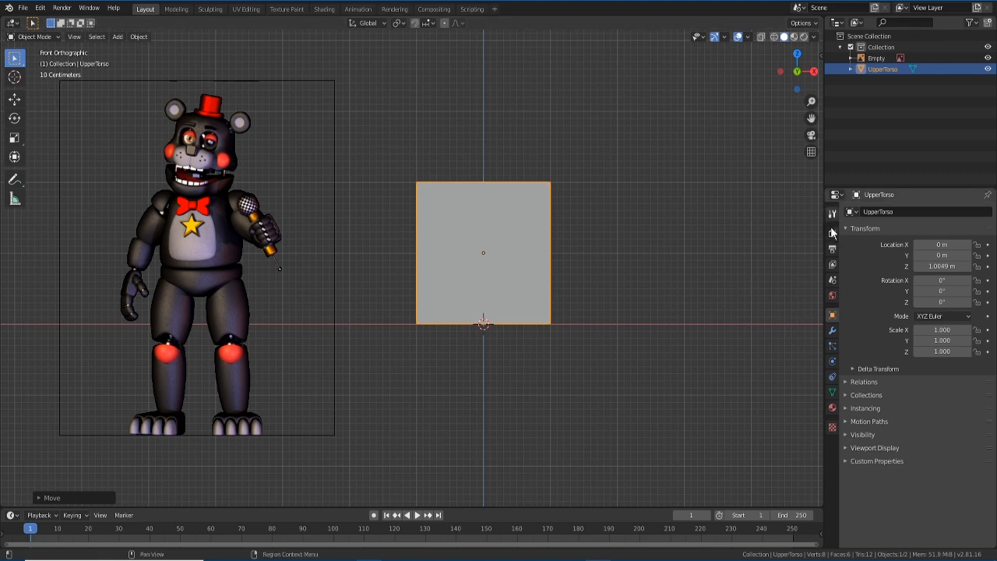
- Add a Subdivision Surface modifier to UpperTorso with viewport level 3
left_click(831, 331)
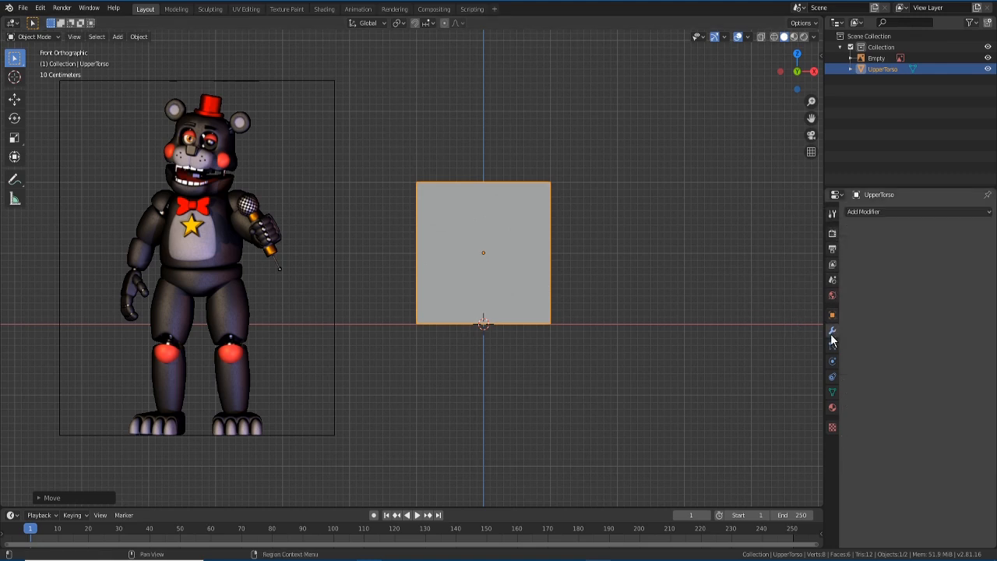
left_click(864, 212)
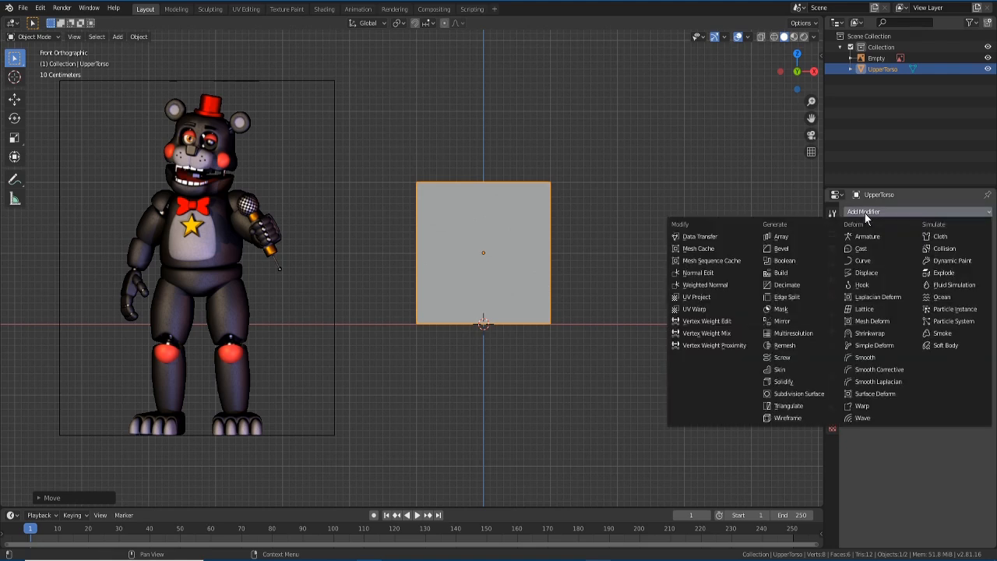
left_click(809, 391)
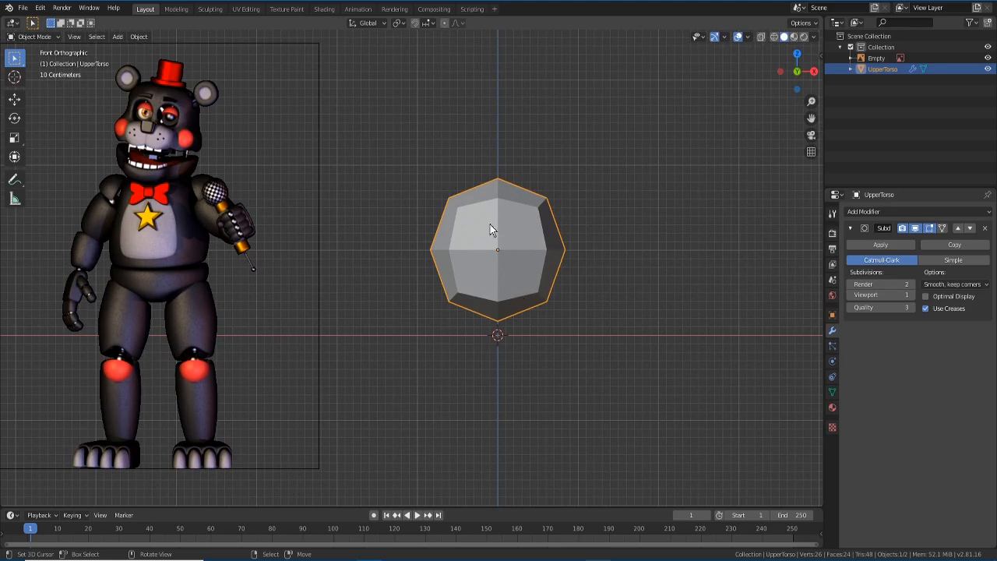
left_click(912, 294)
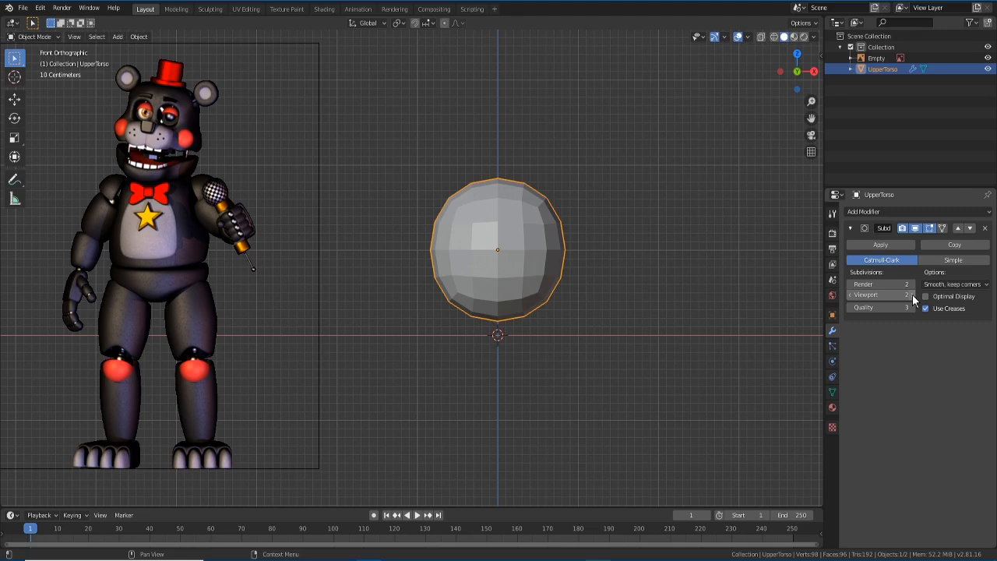
left_click(912, 294)
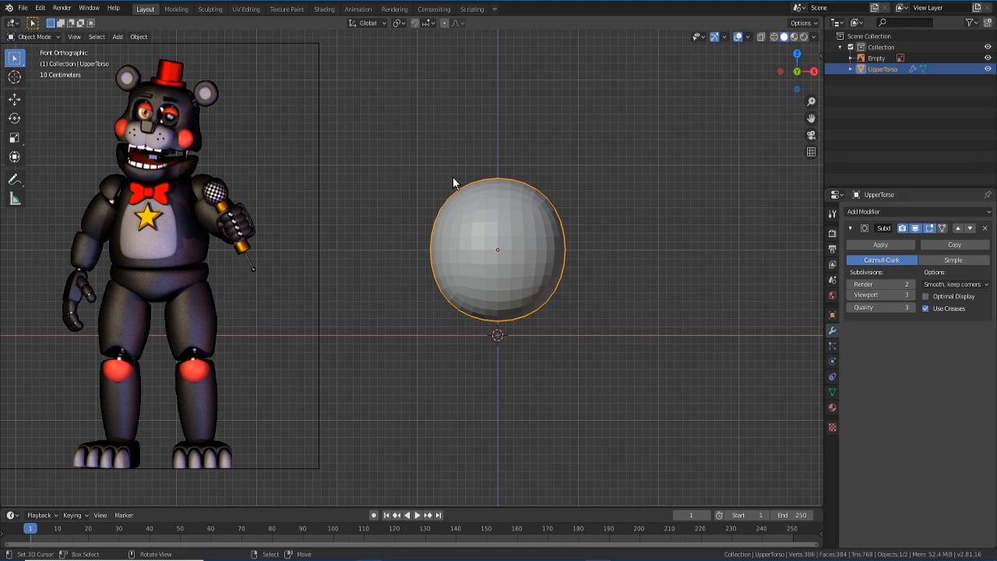
left_click(57, 38)
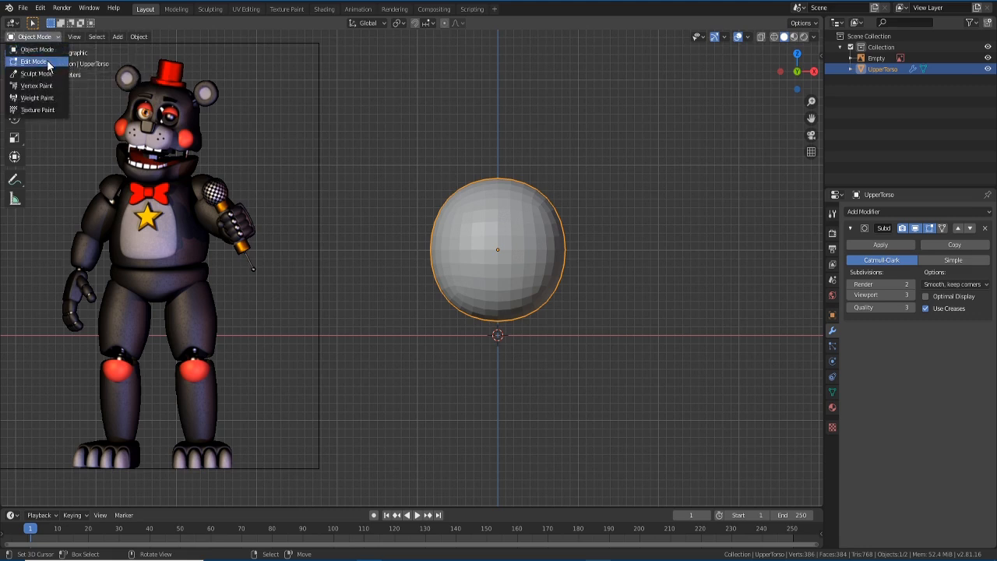
- Put UpperTorso in Edit Mode with nothing selected and face select mode active
left_click(47, 61)
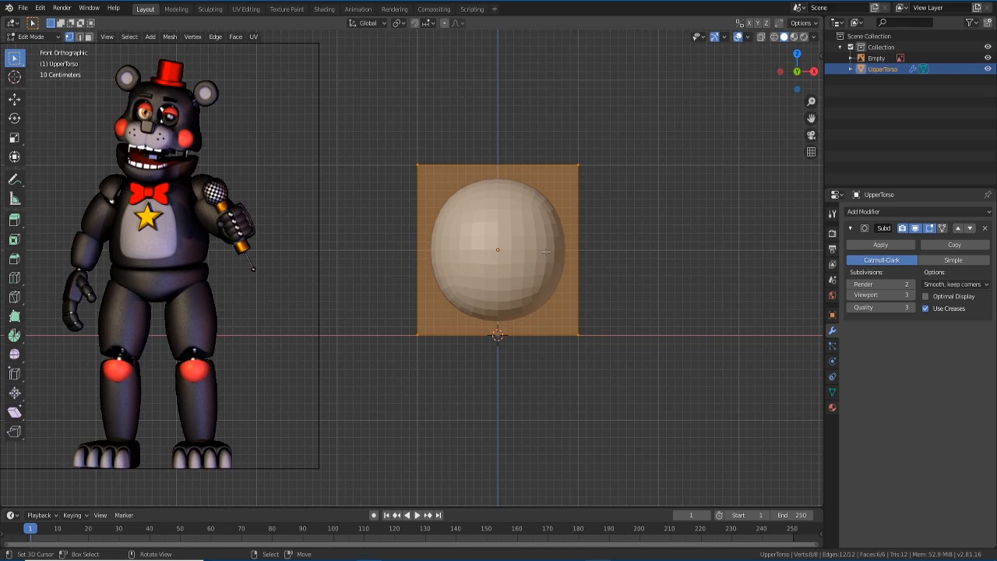
key("alt+a")
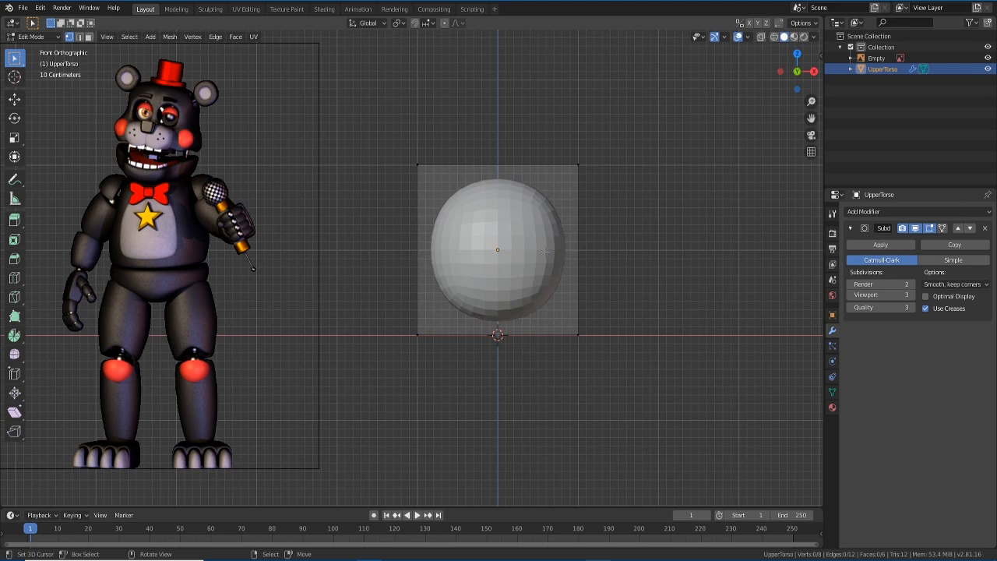
key("a")
key("alt+a")
key("a")
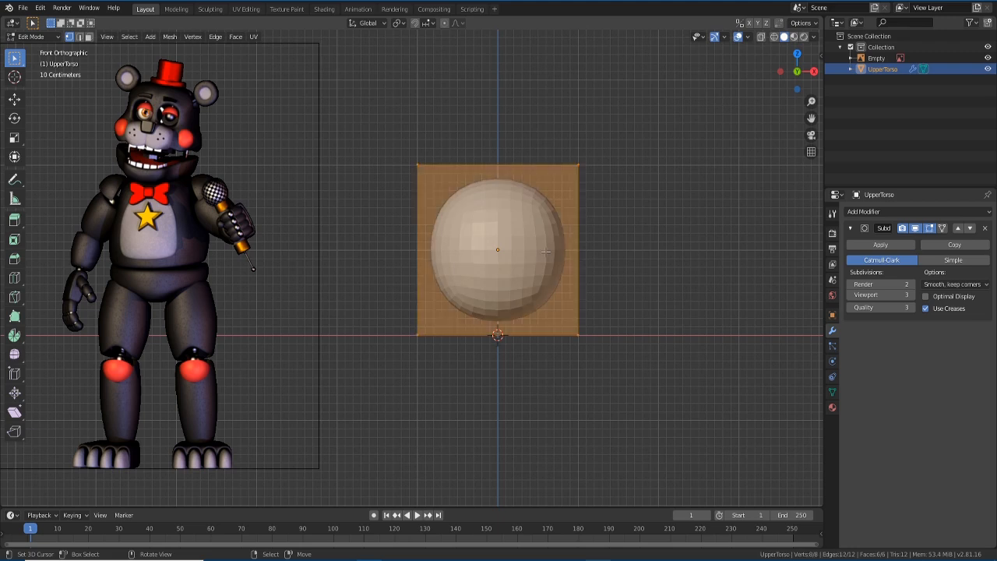
key("alt+a")
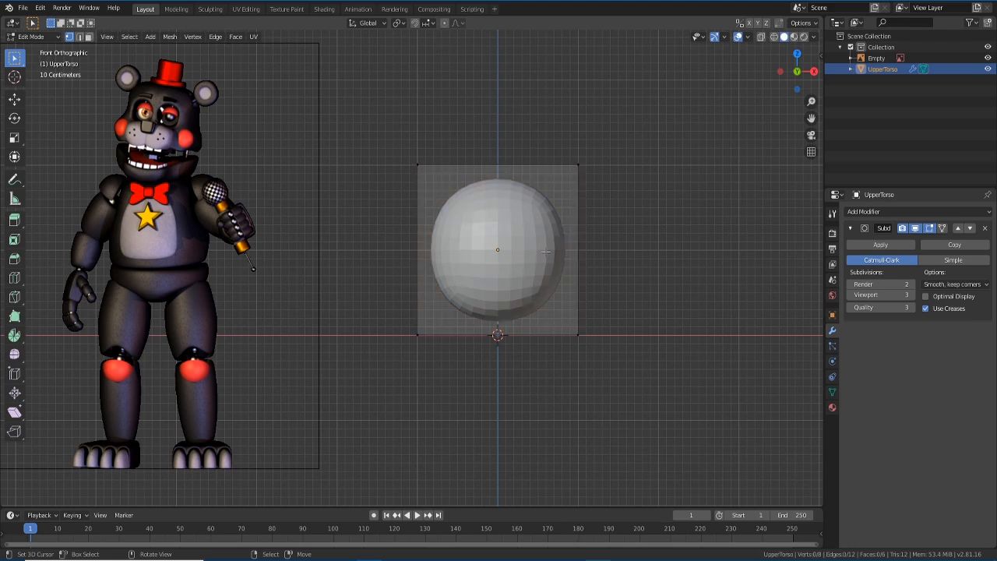
key("a")
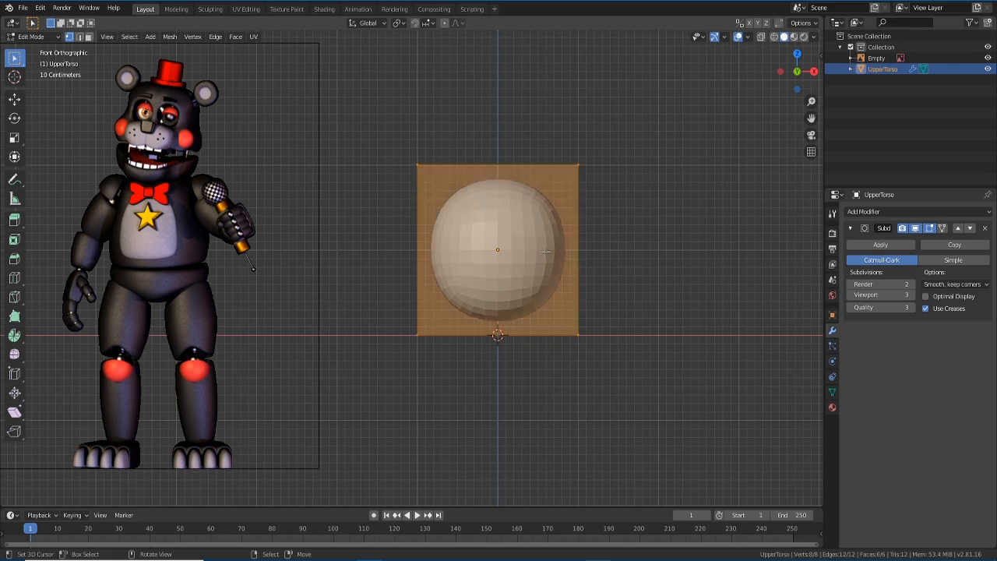
key("alt+a")
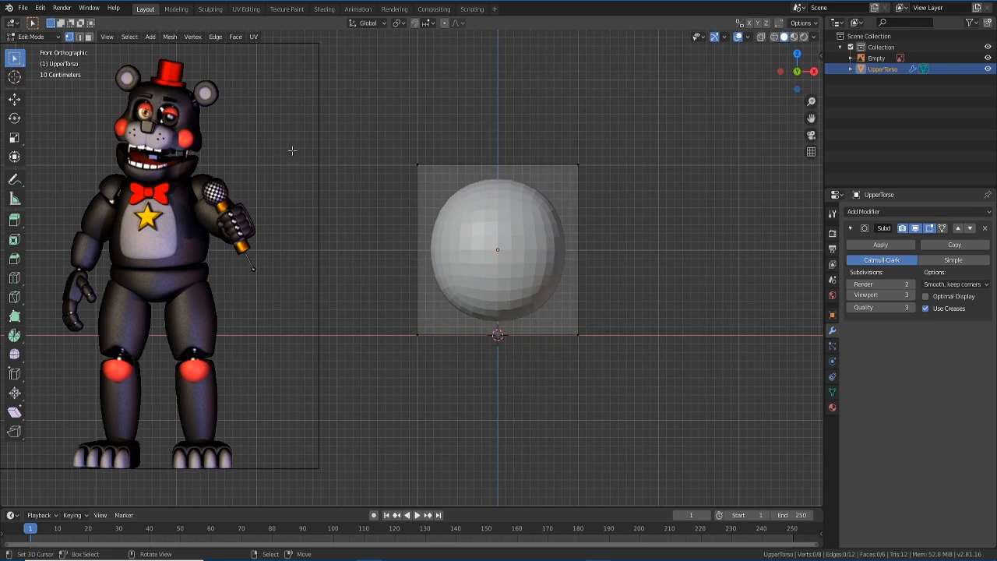
left_click(84, 37)
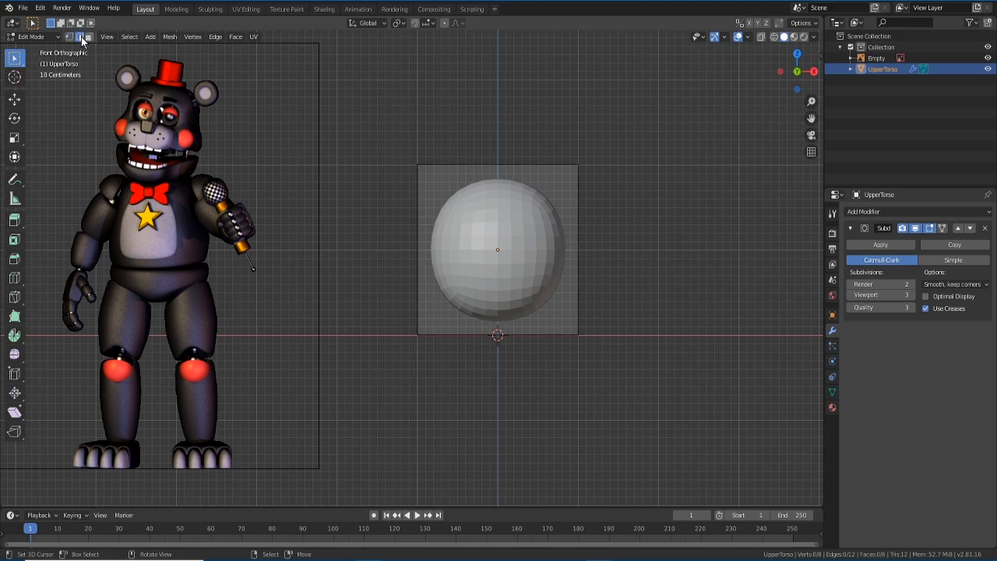
- Try vertex and edge selections on the UpperTorso cage, cancelling the test moves
middle_click_drag(491, 241, 444, 274)
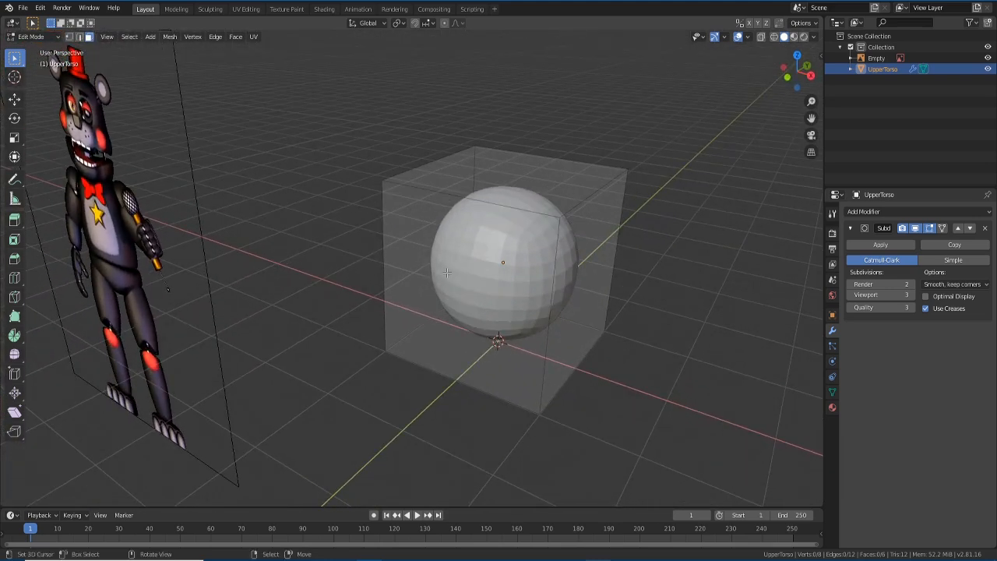
left_click(70, 38)
left_click(79, 38)
left_click(88, 37)
left_click(70, 38)
left_click(383, 180)
middle_click_drag(333, 268, 387, 232)
key("g")
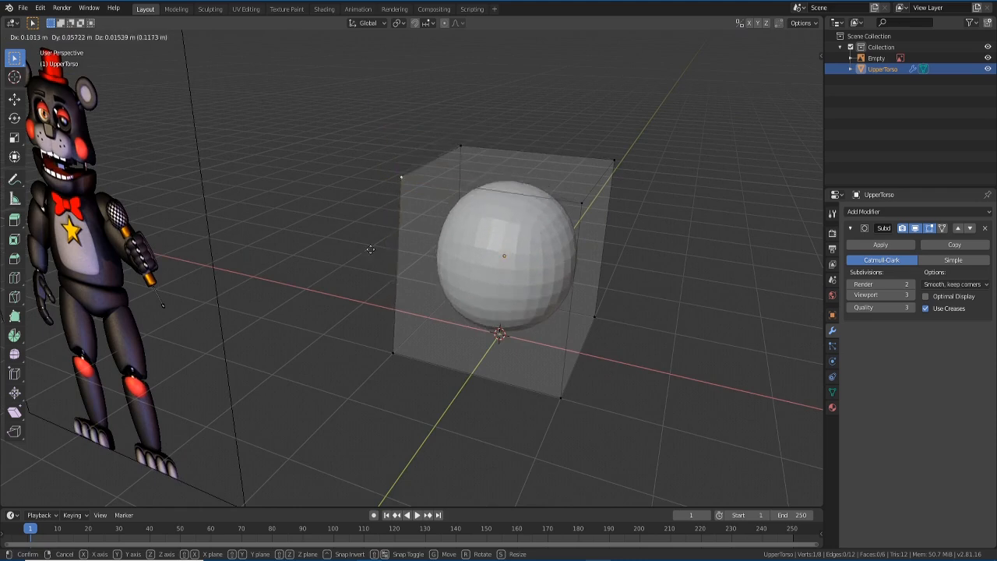
key("Escape")
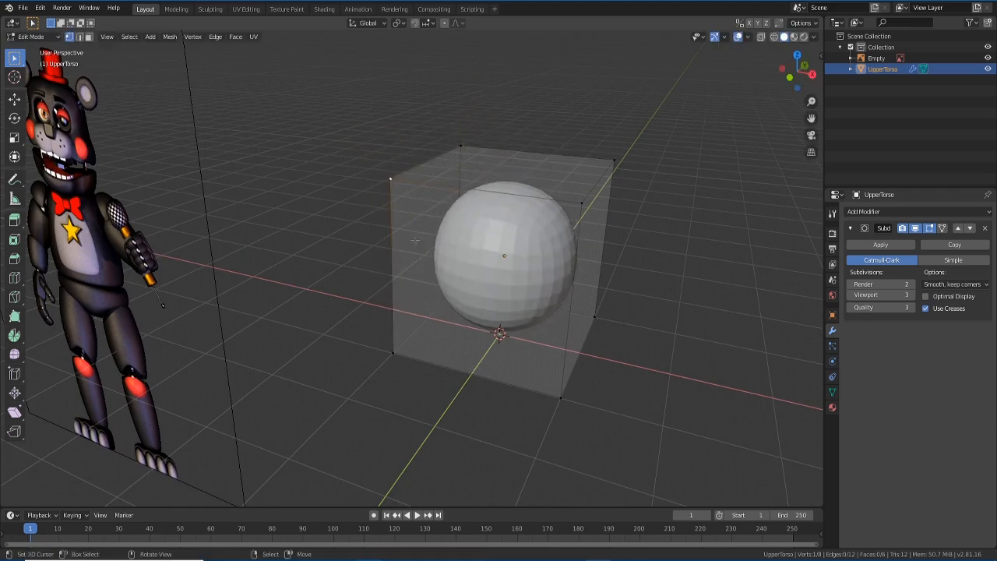
left_click(79, 37)
left_click(443, 187)
left_click(396, 225)
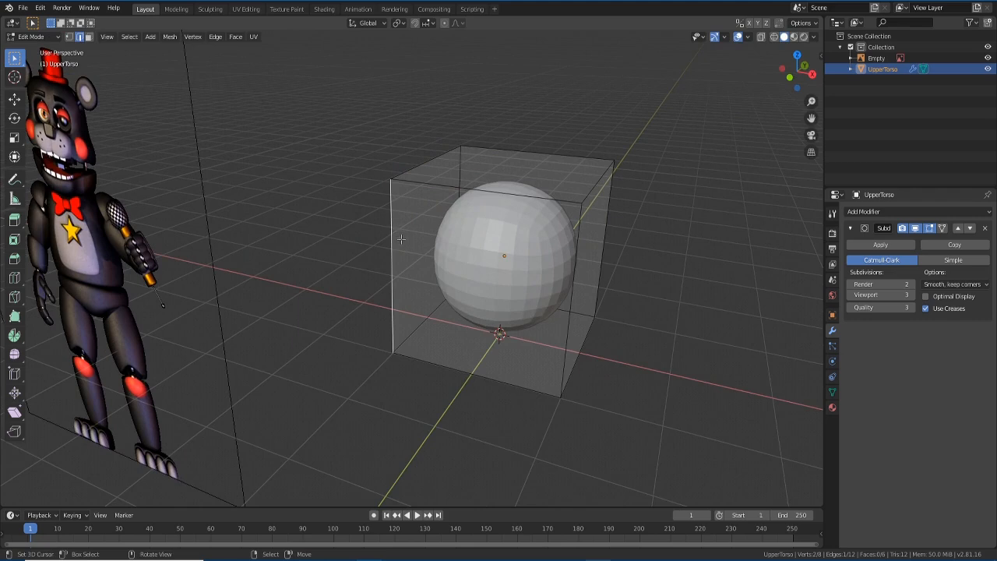
key("g")
key("x")
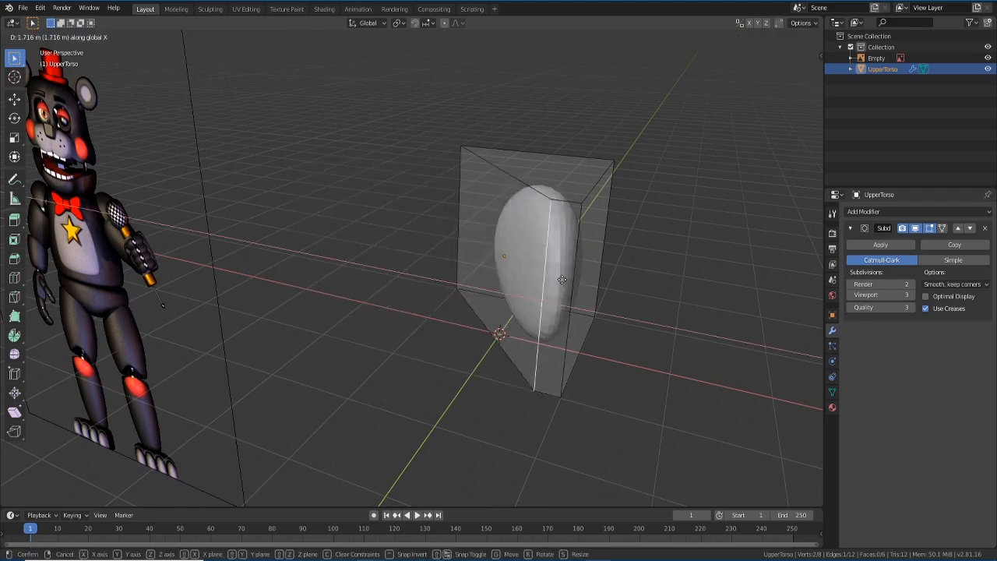
key("Escape")
- Select only the cage's top face and frame it from the front
left_click(89, 37)
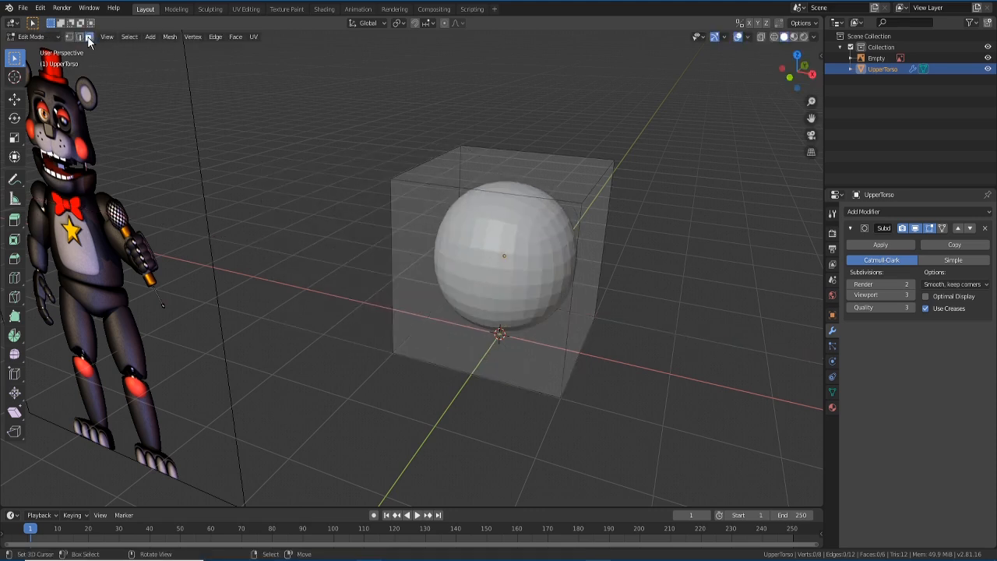
key("a")
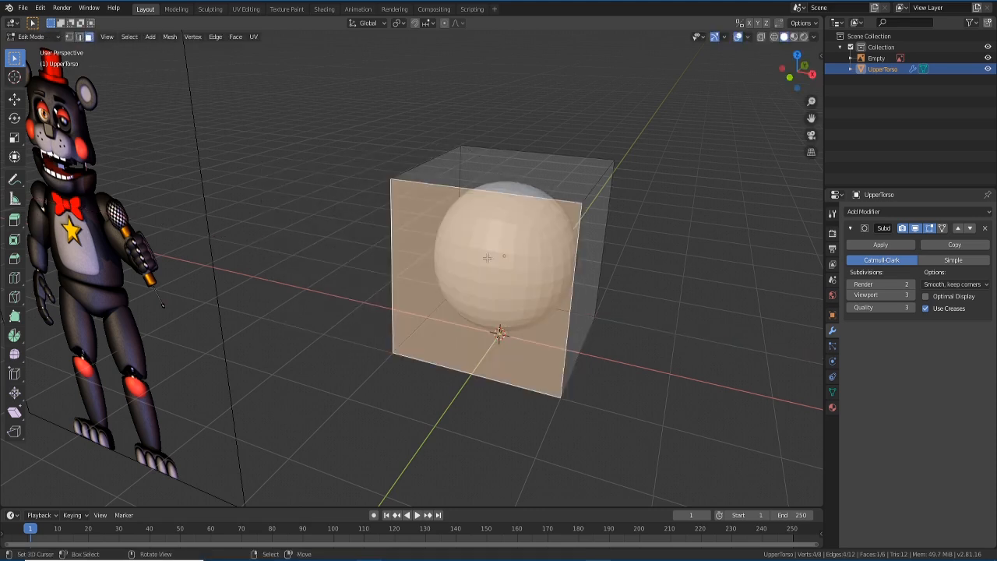
left_click(488, 182)
key("g")
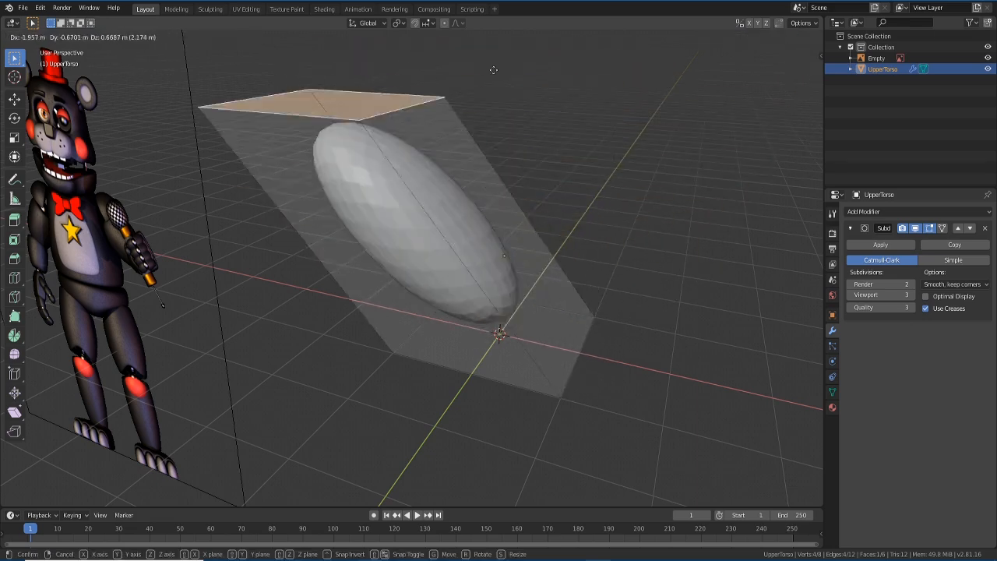
right_click(434, 81)
middle_click_drag(392, 221, 417, 221)
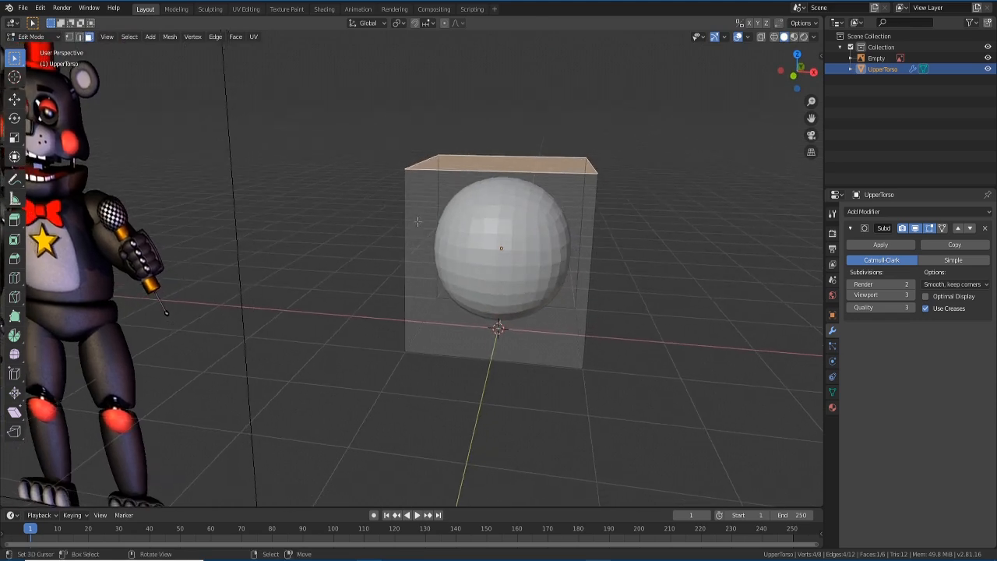
key("KP_1")
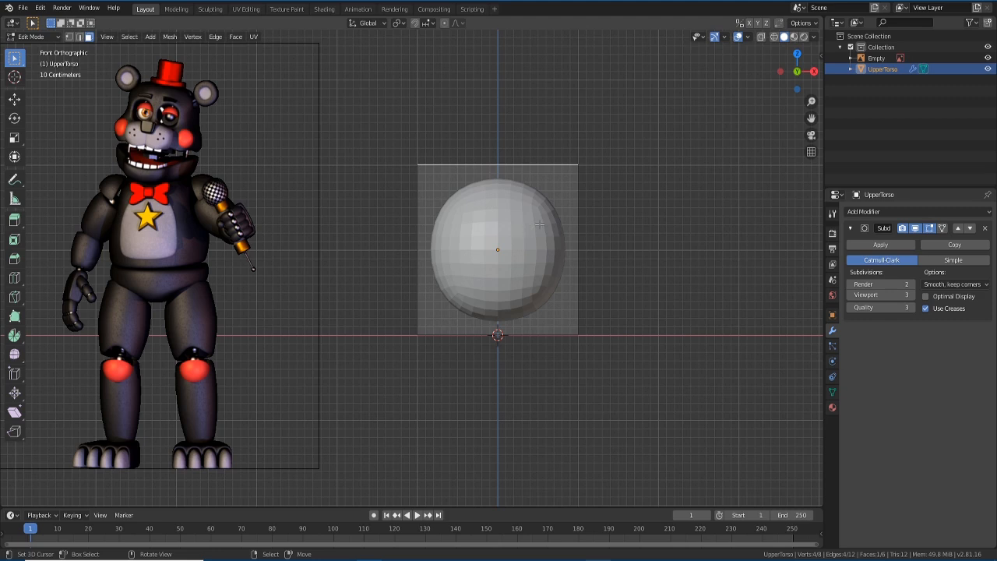
middle_click_drag(539, 225, 507, 237, "shift")
scroll(509, 253, "up", 1)
scroll(509, 265, "down", 1)
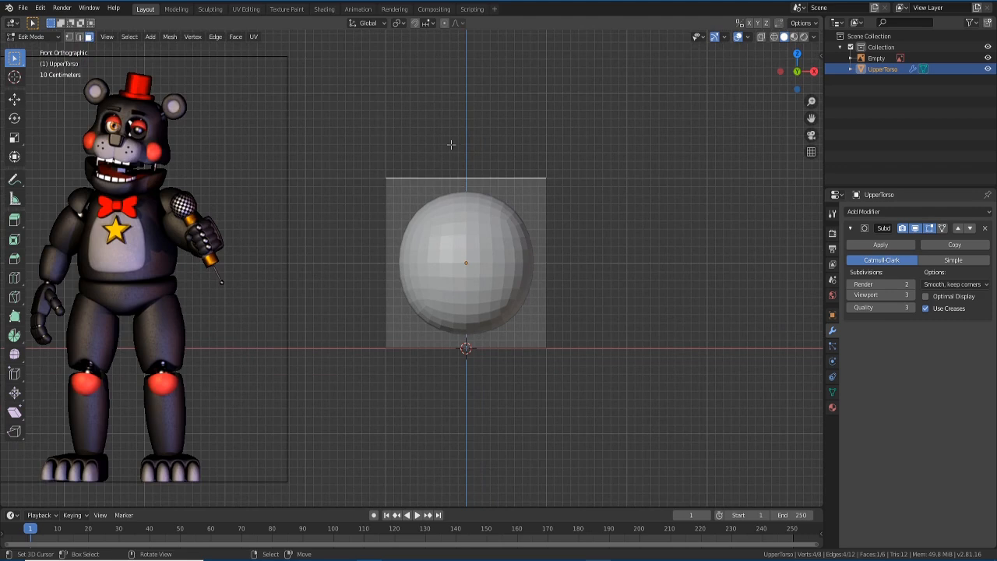
middle_click_drag(466, 161, 480, 196)
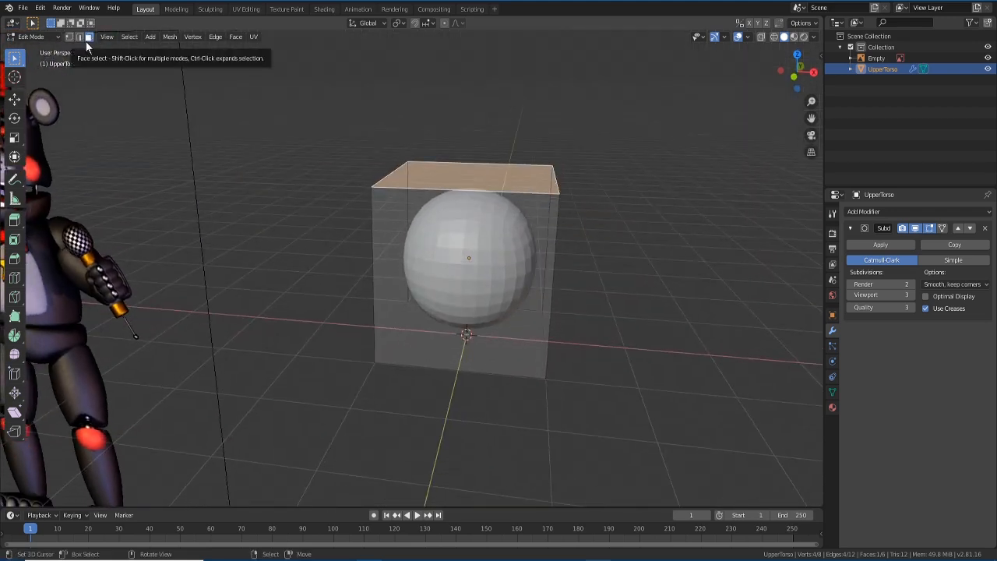
middle_click_drag(432, 245, 434, 234)
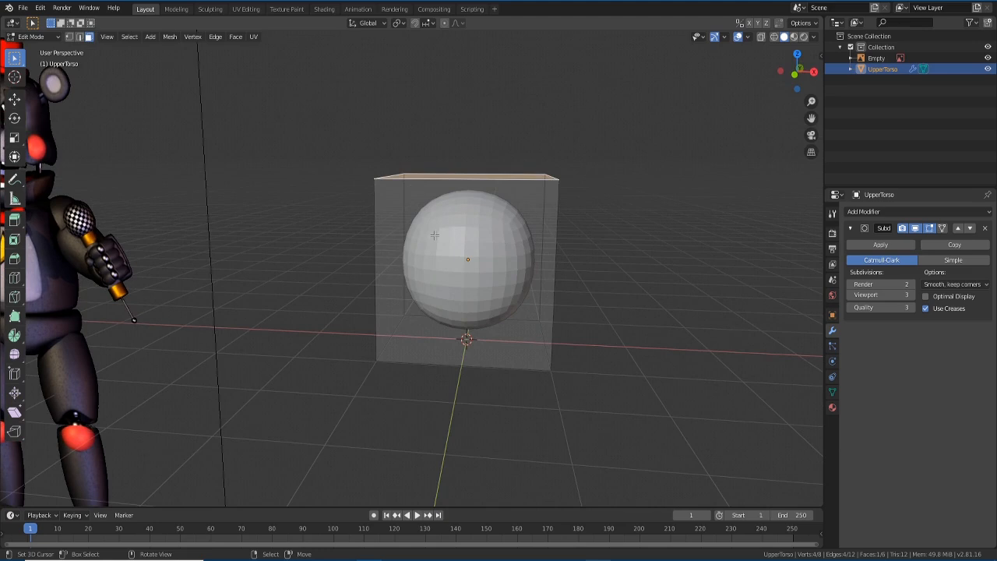
- Raise the cage's top face about 0.53 m along Z, stretching the ball into an egg
key("1")
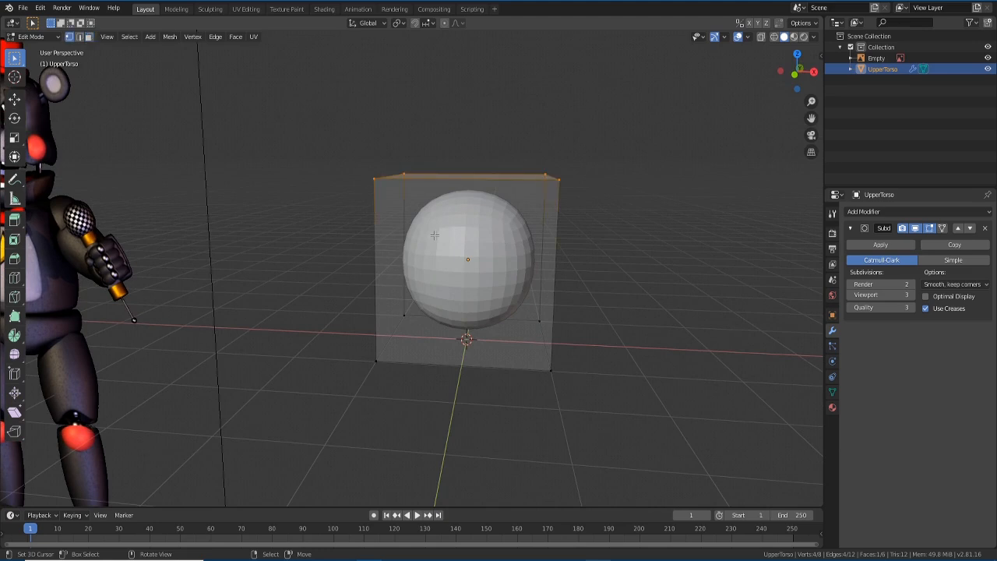
left_click(78, 37)
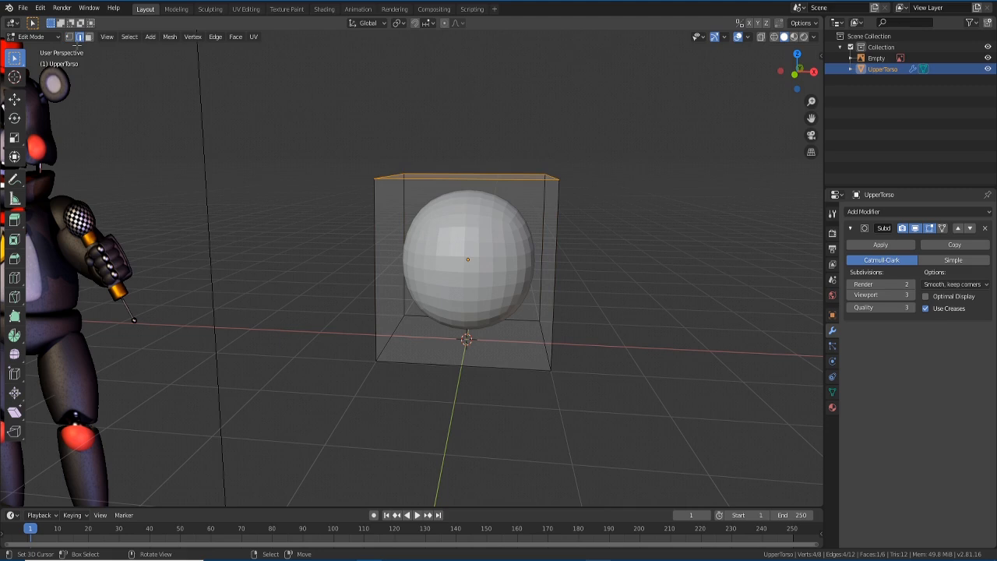
left_click(88, 37)
middle_click_drag(463, 207, 460, 226)
left_click(457, 201)
left_click(459, 181)
key("KP_1")
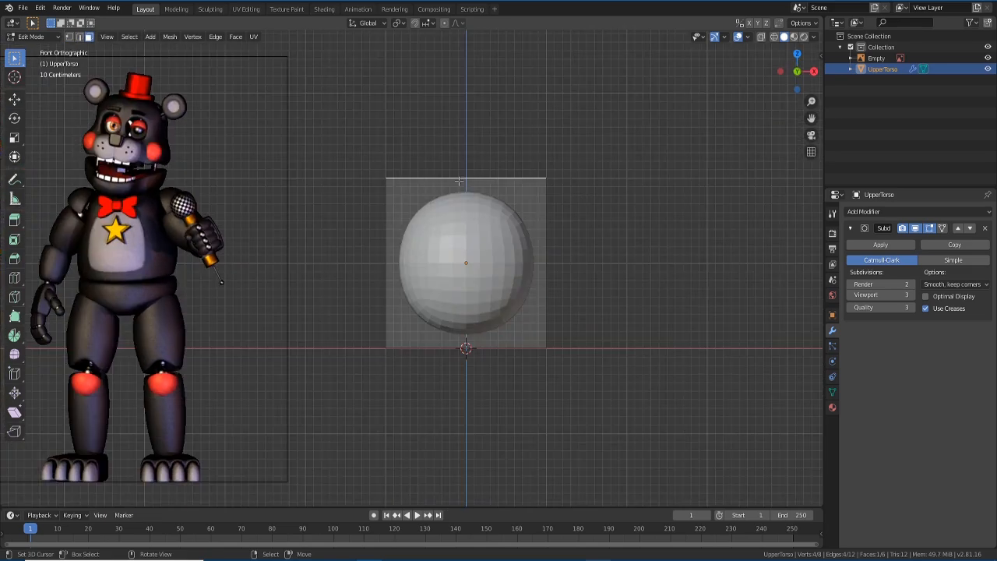
middle_click_drag(459, 180, 502, 171)
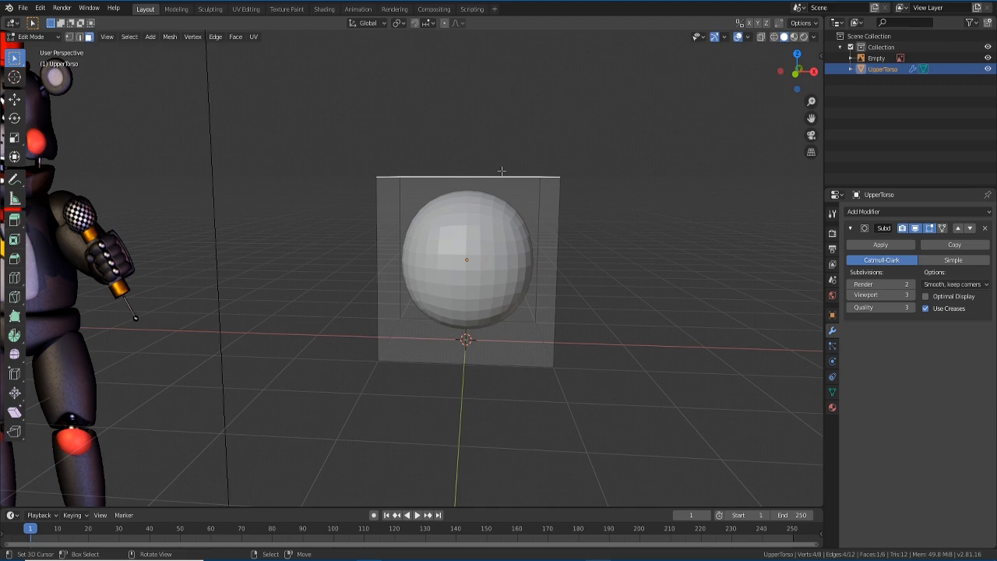
key("g")
key("z")
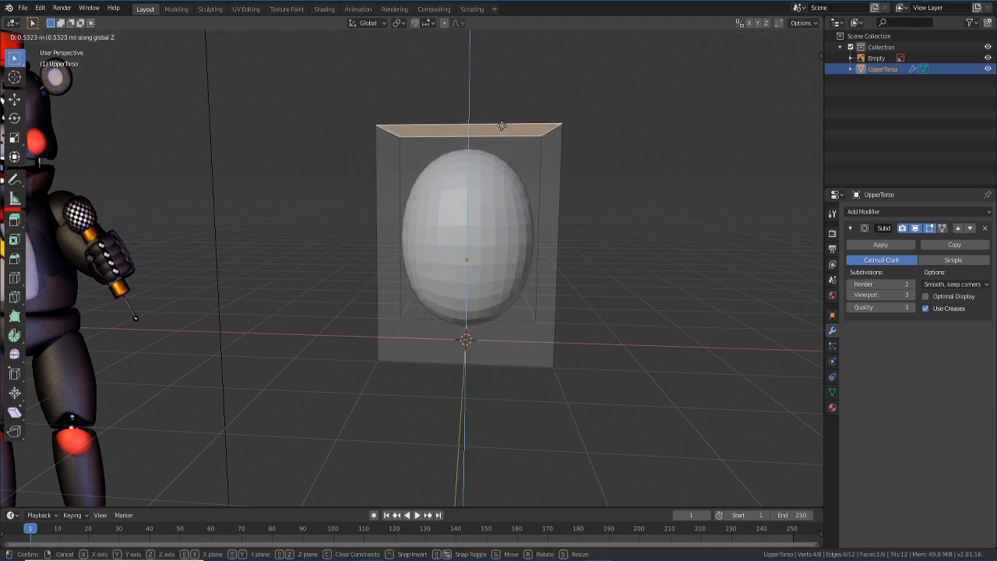
left_click(504, 119)
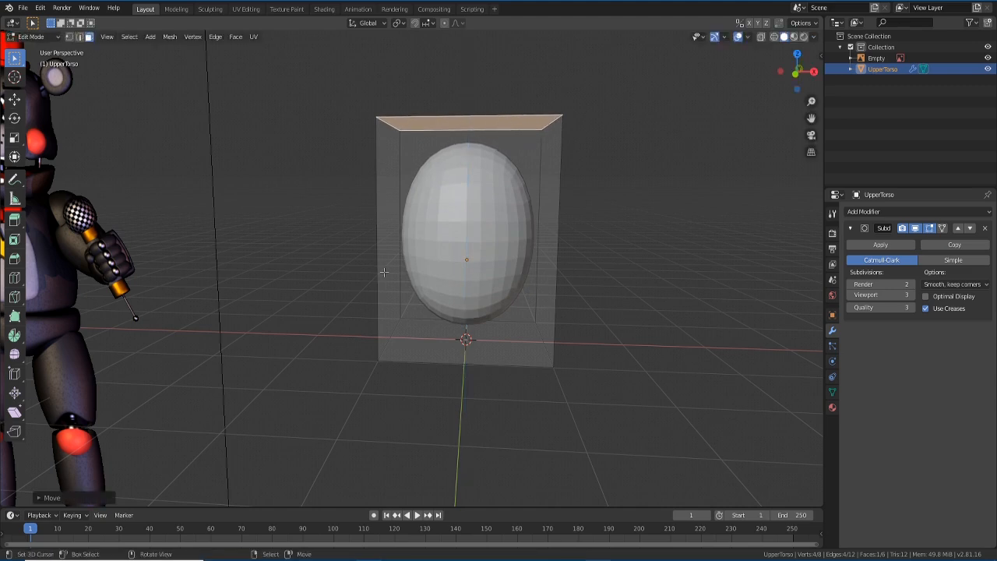
scroll(308, 317, "down", 1)
middle_click_drag(305, 318, 347, 292, "shift")
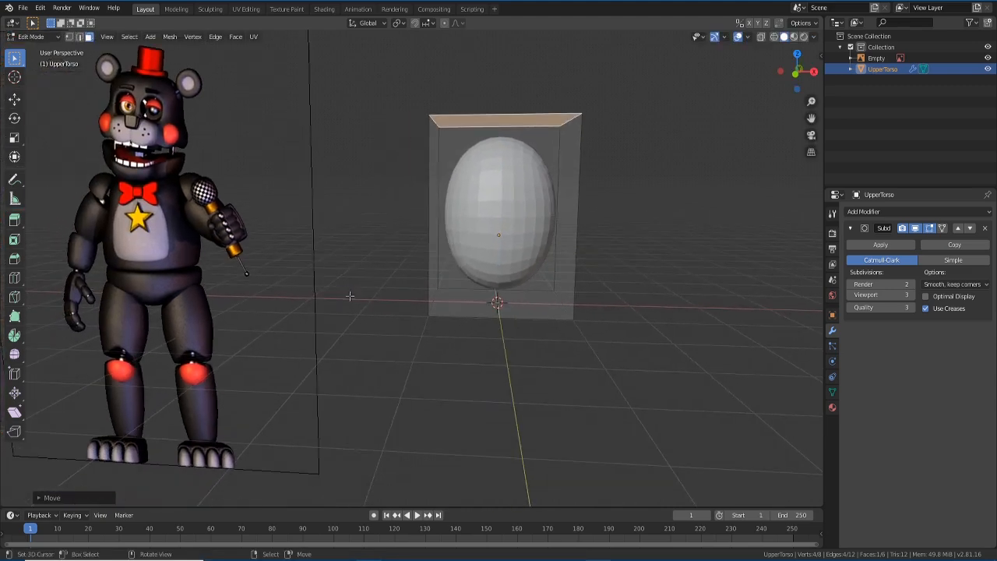
scroll(347, 293, "down", 2)
- In Object Mode, select the bear reference Empty and push it back along Y
key("Tab")
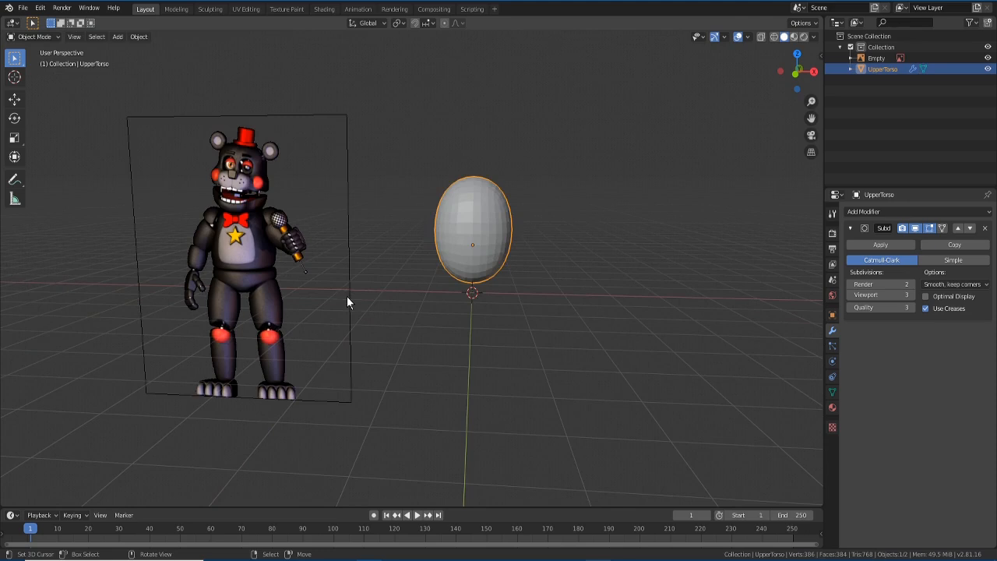
left_click(265, 271)
key("g")
key("y")
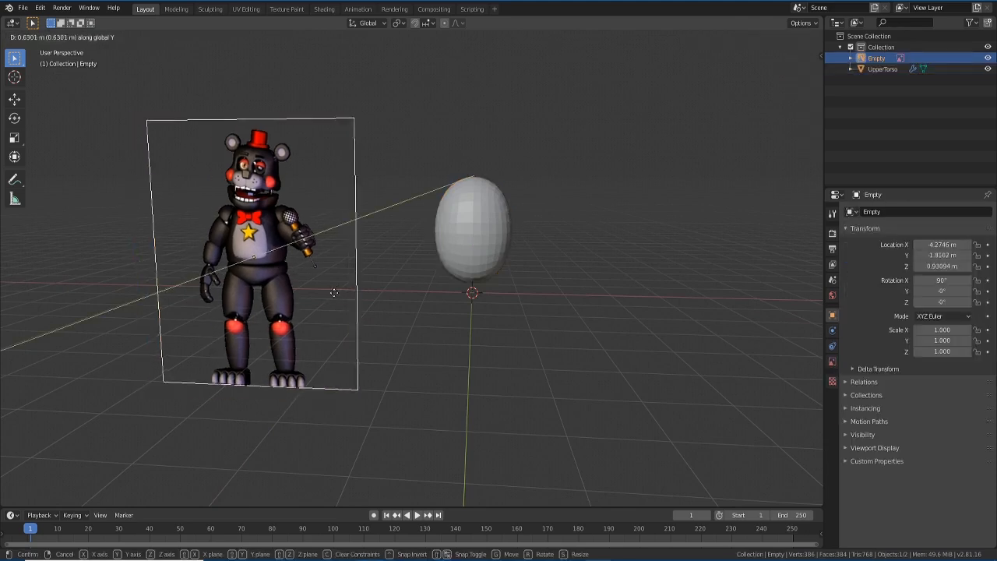
left_click(439, 177)
scroll(439, 177, "up", 3)
middle_click_drag(304, 235, 363, 242)
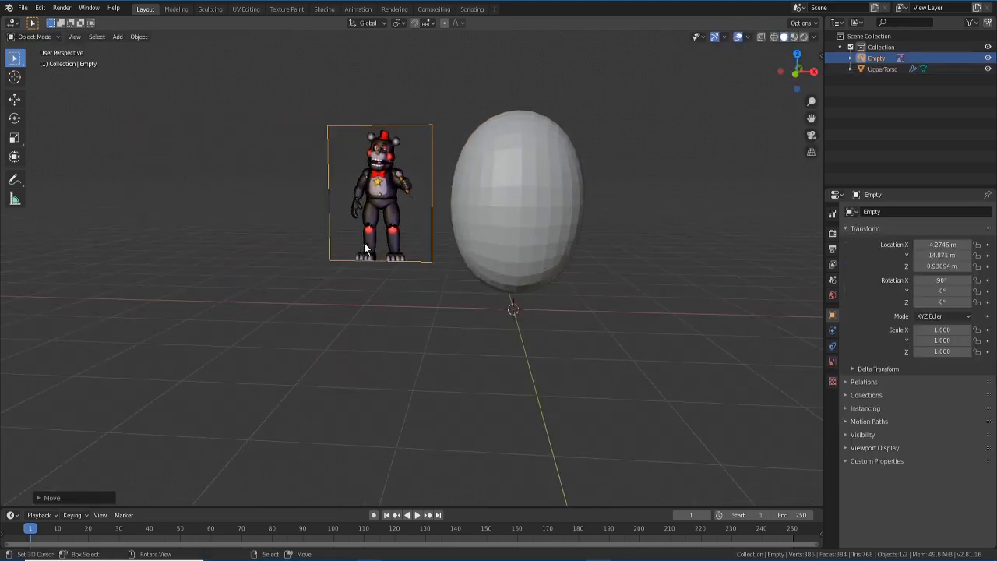
middle_click_drag(513, 253, 437, 287)
scroll(437, 286, "up", 1)
scroll(436, 283, "up", 3)
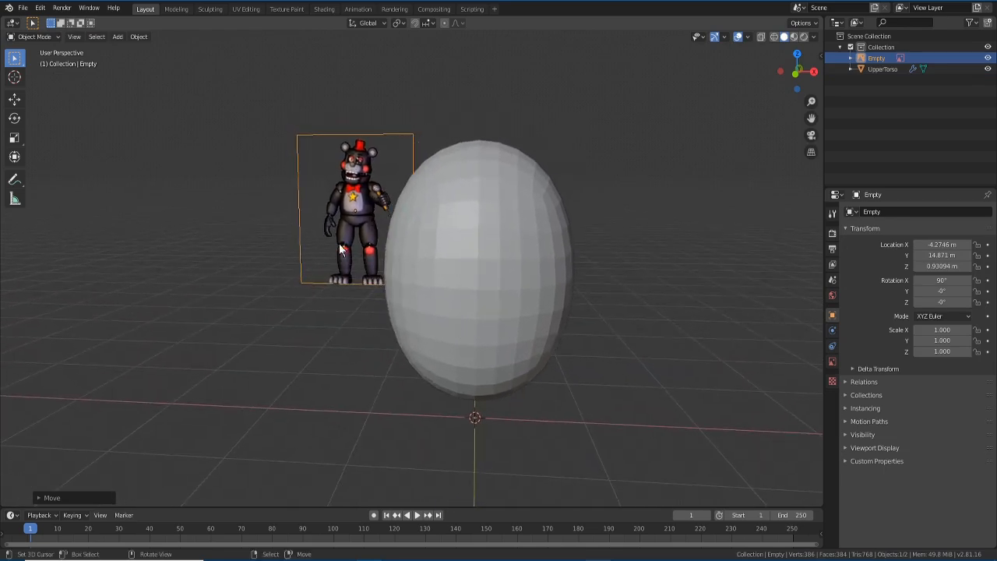
- Bring the bear reference along Y to stand beside the egg, then reselect UpperTorso in front view
key("g")
key("y")
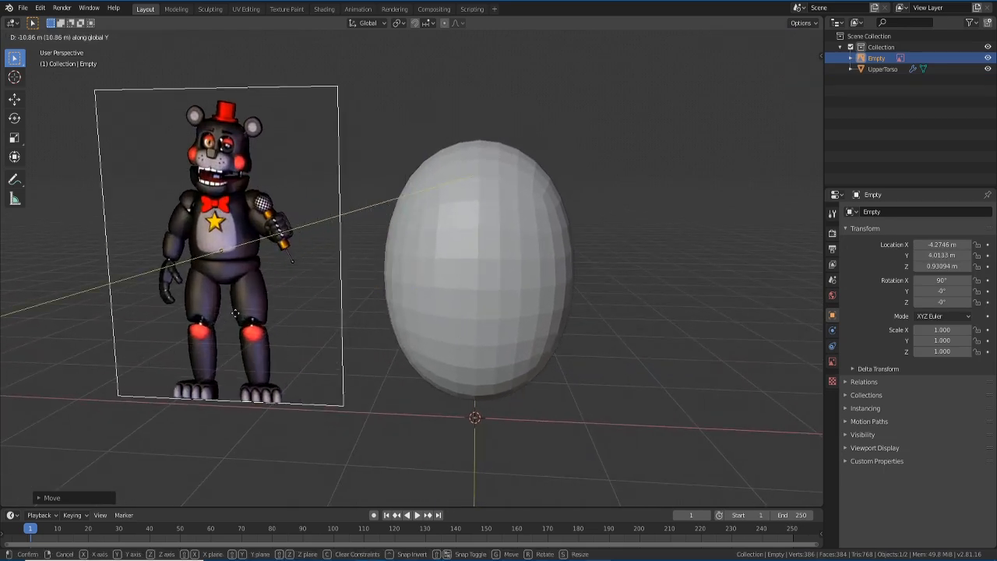
left_click(442, 302)
left_click(458, 306)
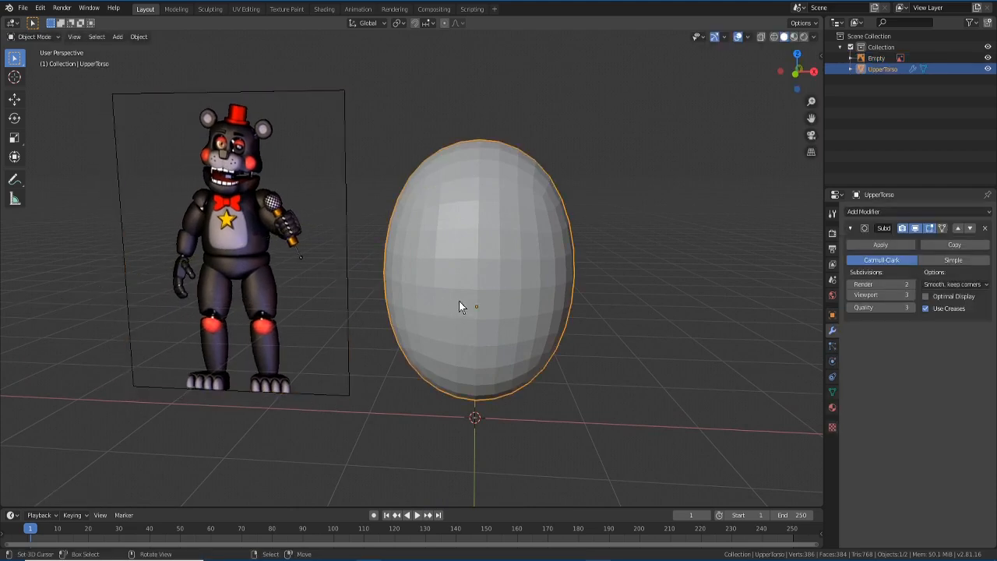
middle_click_drag(459, 299, 447, 333)
key("KP_1")
scroll(459, 287, "down", 4)
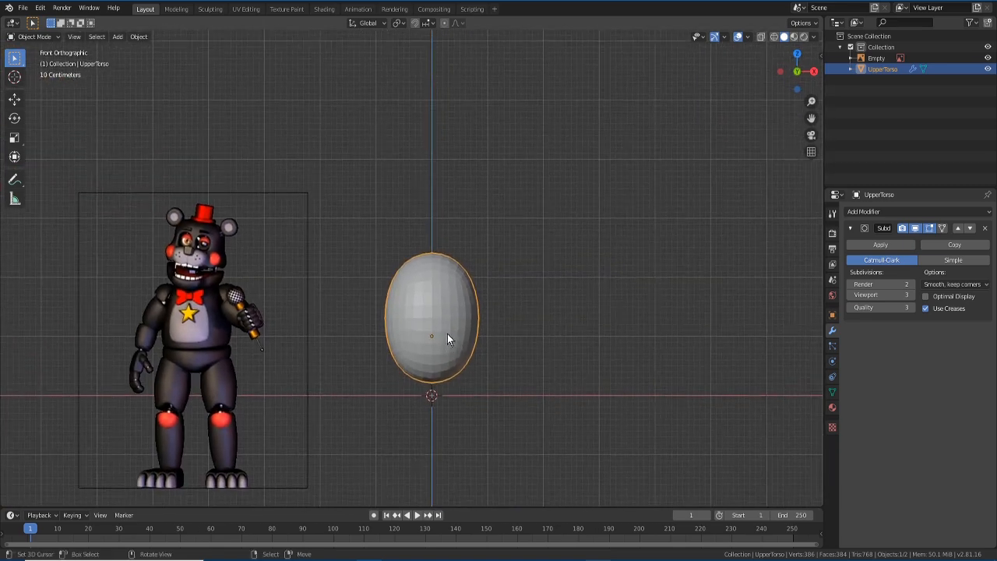
scroll(443, 312, "up", 1)
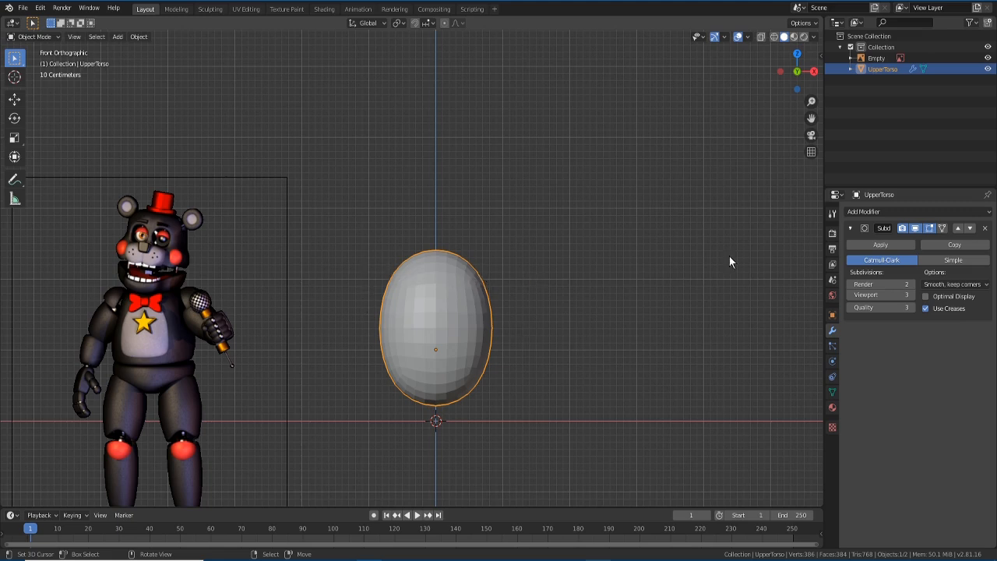
- Add an X-axis Mirror modifier to UpperTorso, then test-move a top corner vertex in Edit Mode
left_click(916, 210)
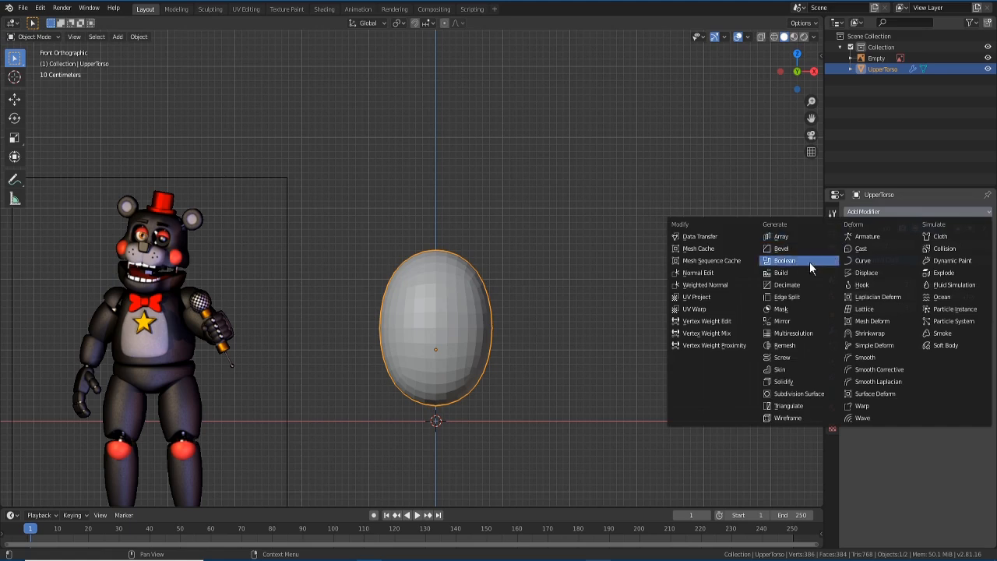
left_click(788, 322)
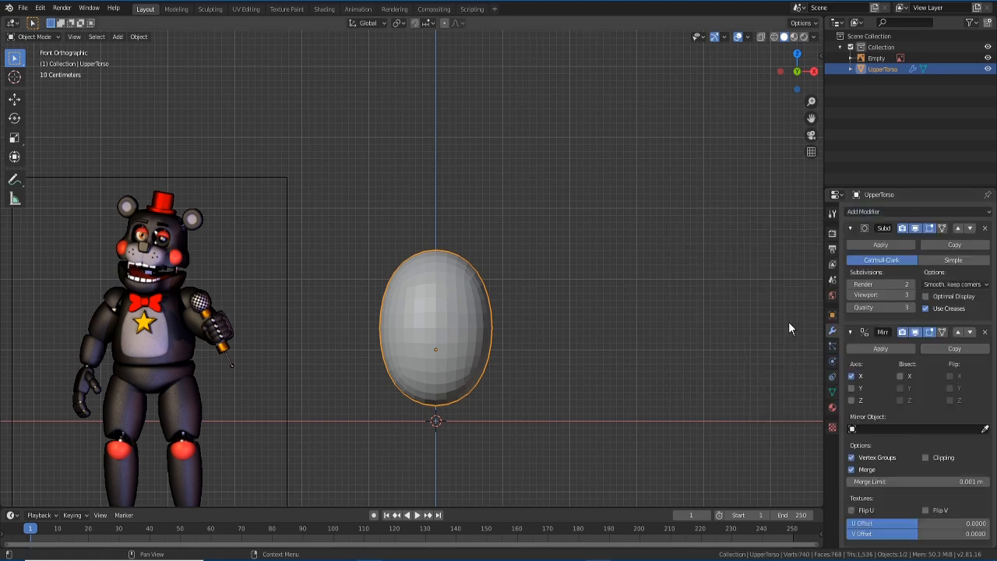
key("Tab")
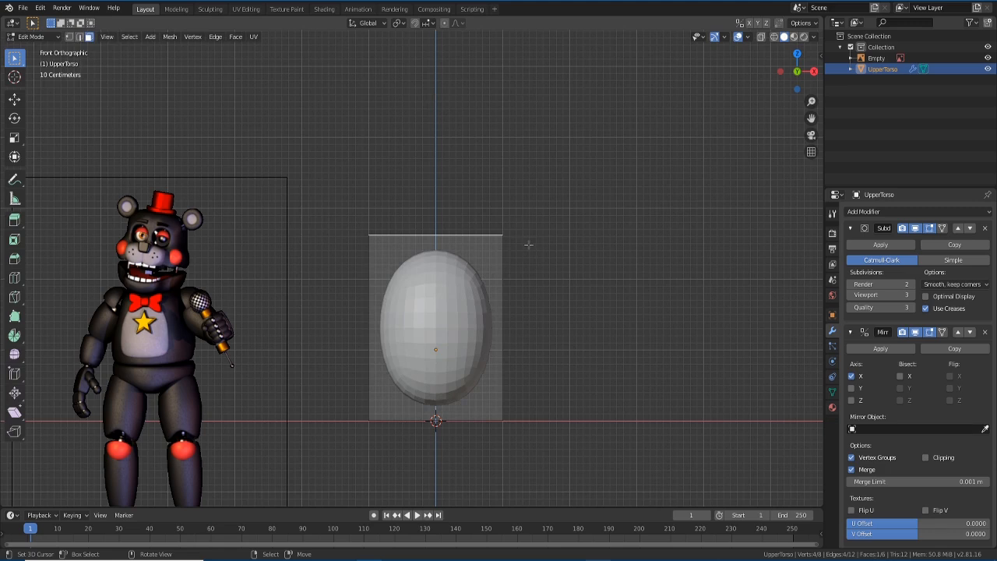
key("1")
middle_click_drag(528, 244, 513, 255)
left_click(502, 244)
key("KP_1")
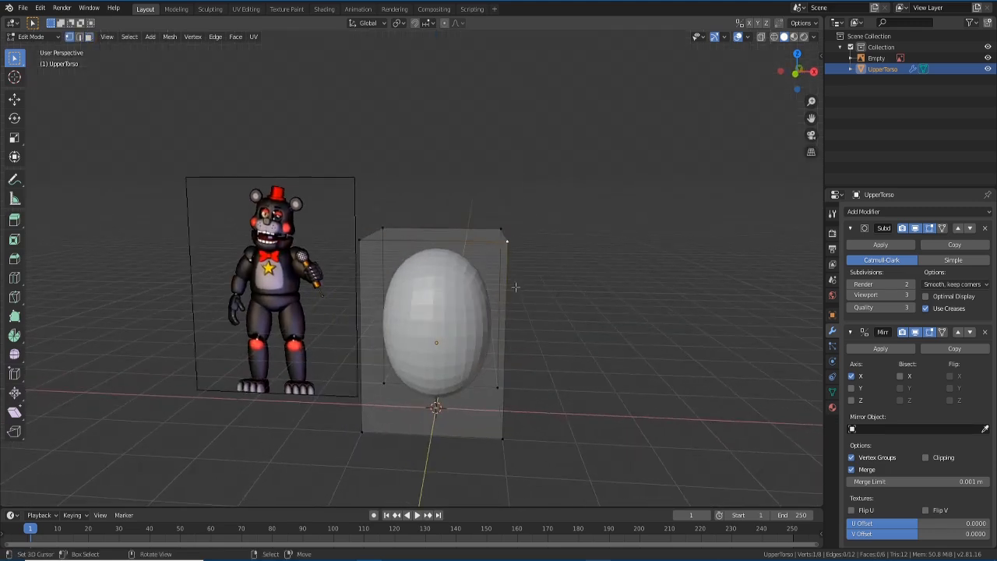
key("g")
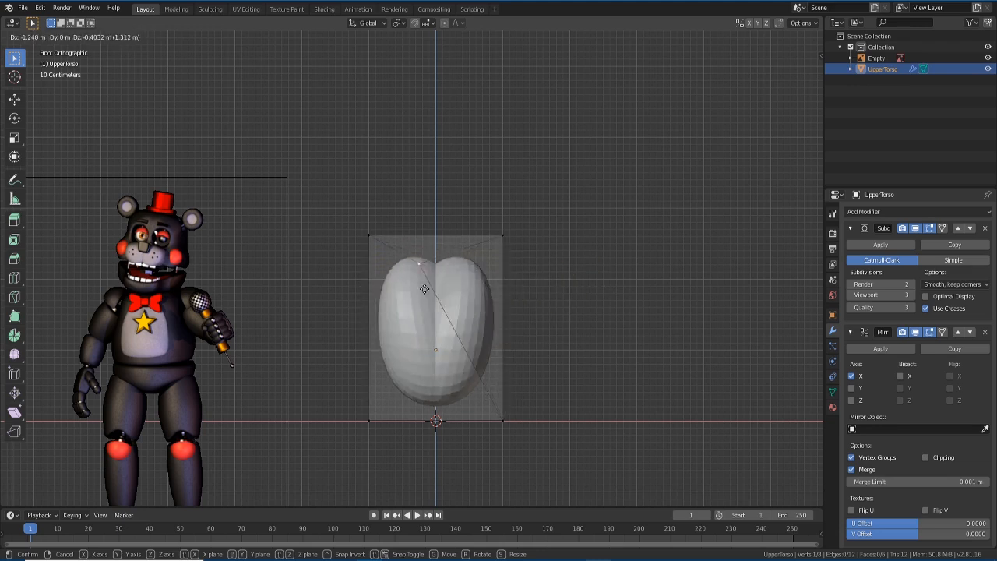
right_click(480, 290)
middle_click_drag(546, 289, 538, 317)
key("KP_1")
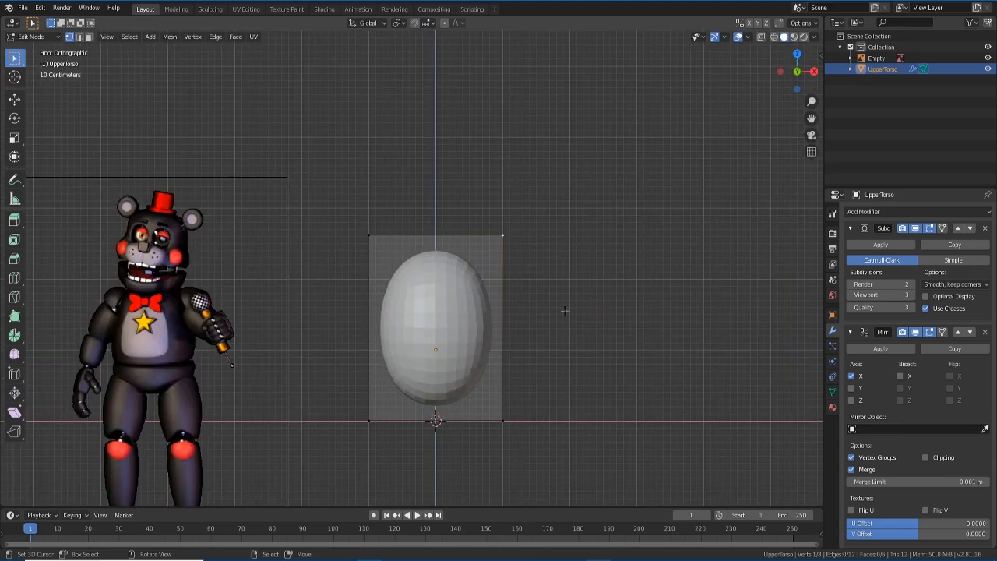
scroll(935, 438, "down", 1)
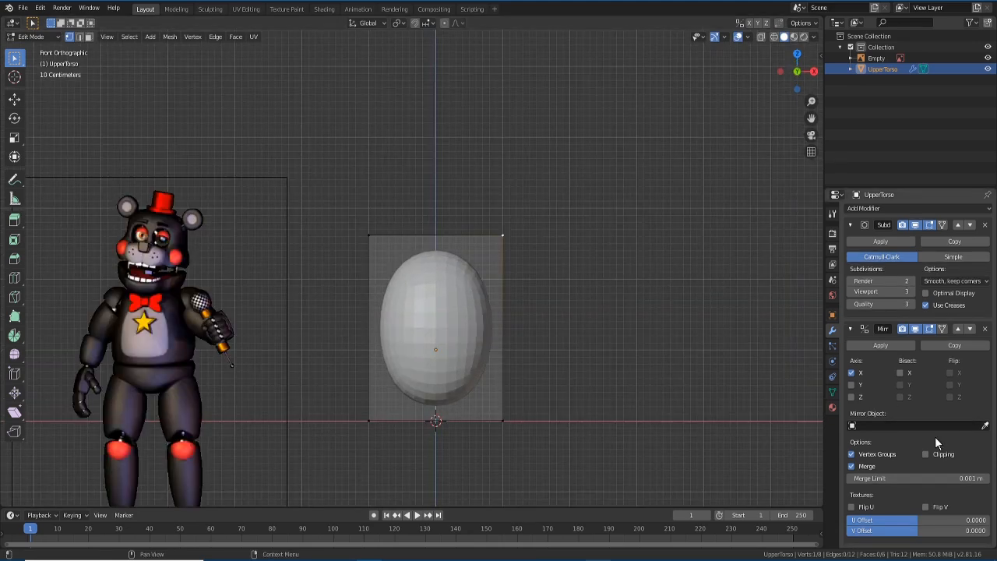
- Box-select the right-edge vertices of the UpperTorso cage
key("b")
left_click_drag(484, 204, 565, 460)
key("g")
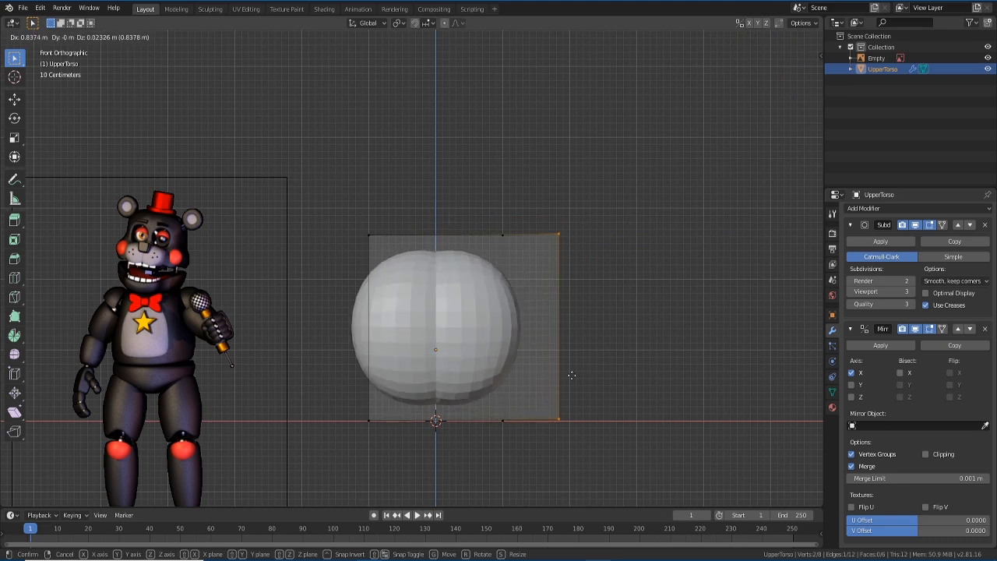
right_click(571, 374)
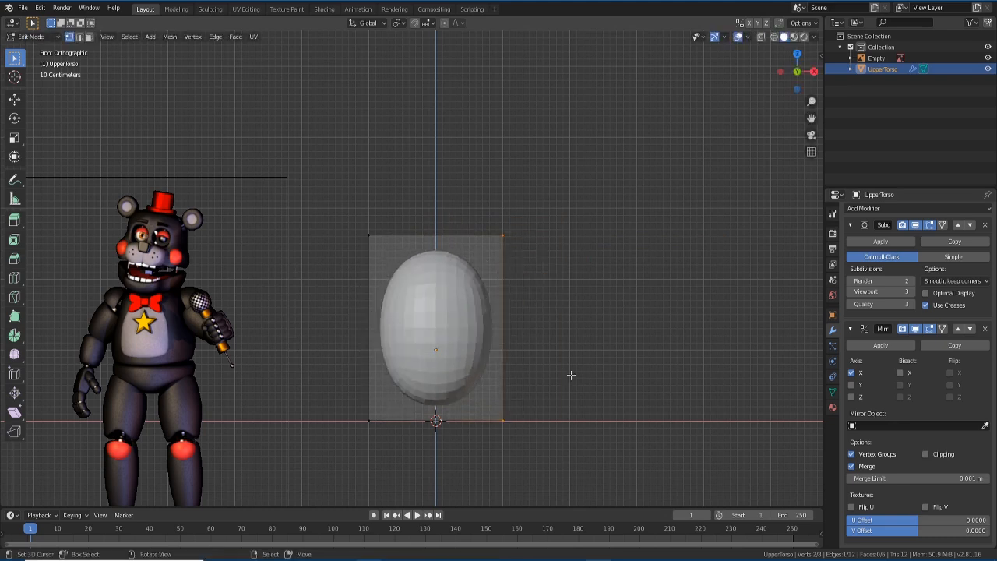
scroll(571, 374, "down", 1)
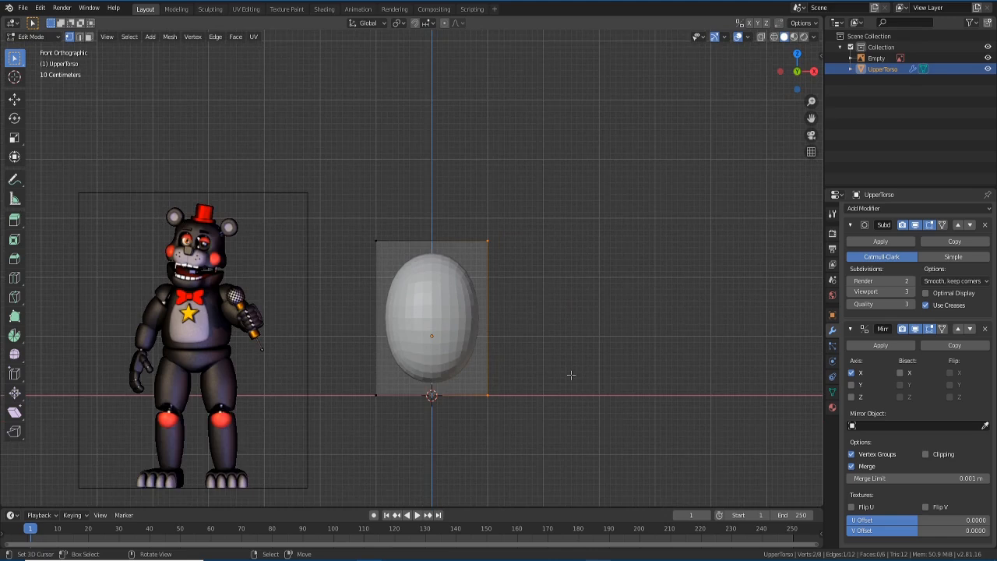
scroll(571, 375, "up", 2)
middle_click_drag(558, 313, 571, 282)
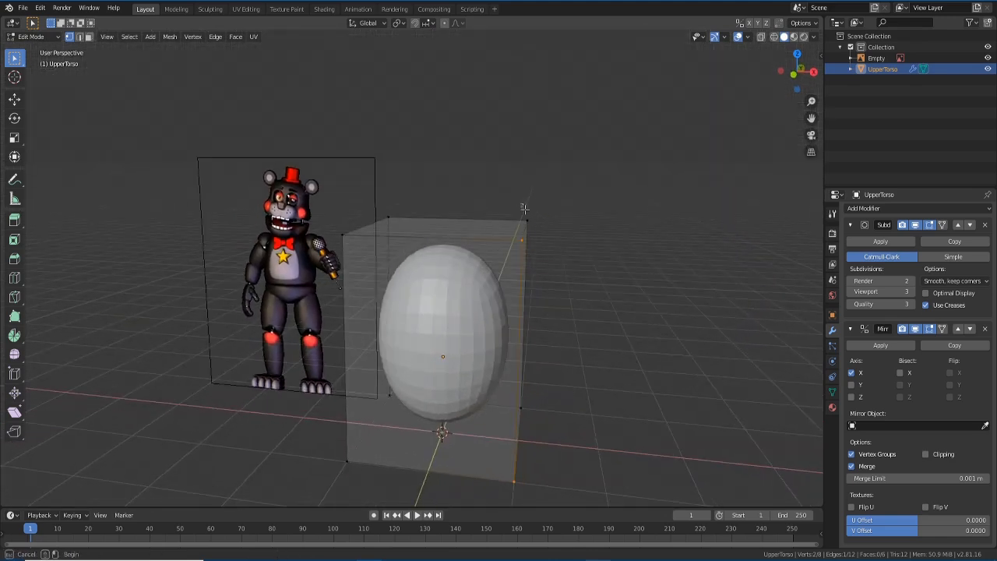
key("g")
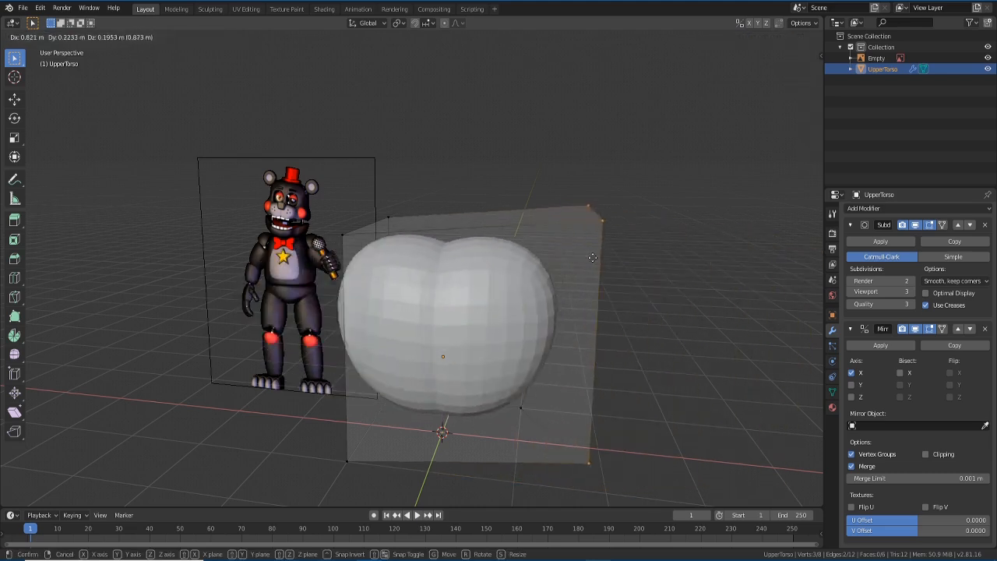
right_click(543, 256)
middle_click_drag(514, 313, 524, 315)
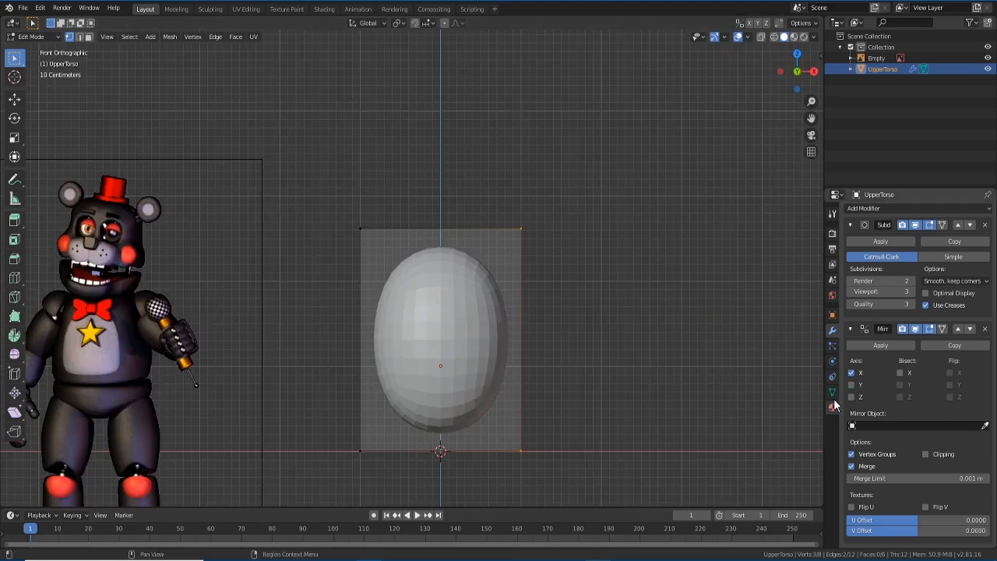
- Widen the right edge, and set the Mirror to X only, Bisect off, Clipping on
left_click(900, 373)
key("g")
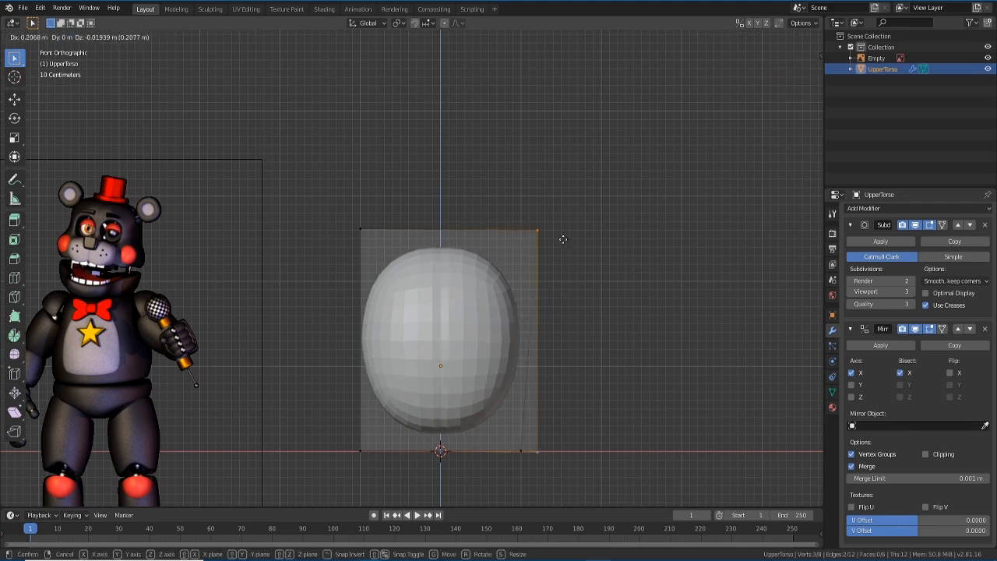
left_click(618, 239)
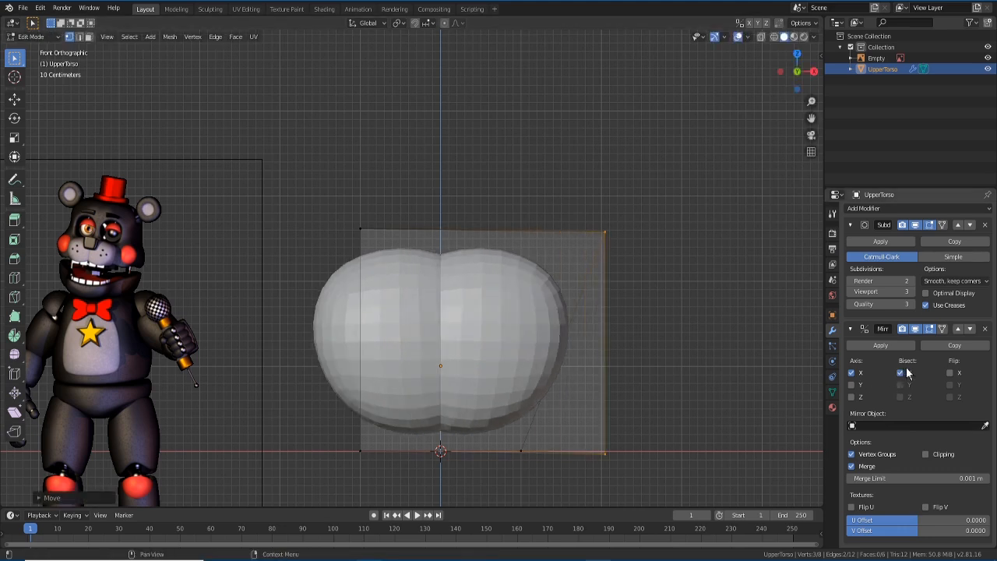
left_click(901, 373)
left_click(852, 384)
left_click(853, 396)
left_click(854, 397)
left_click(926, 454)
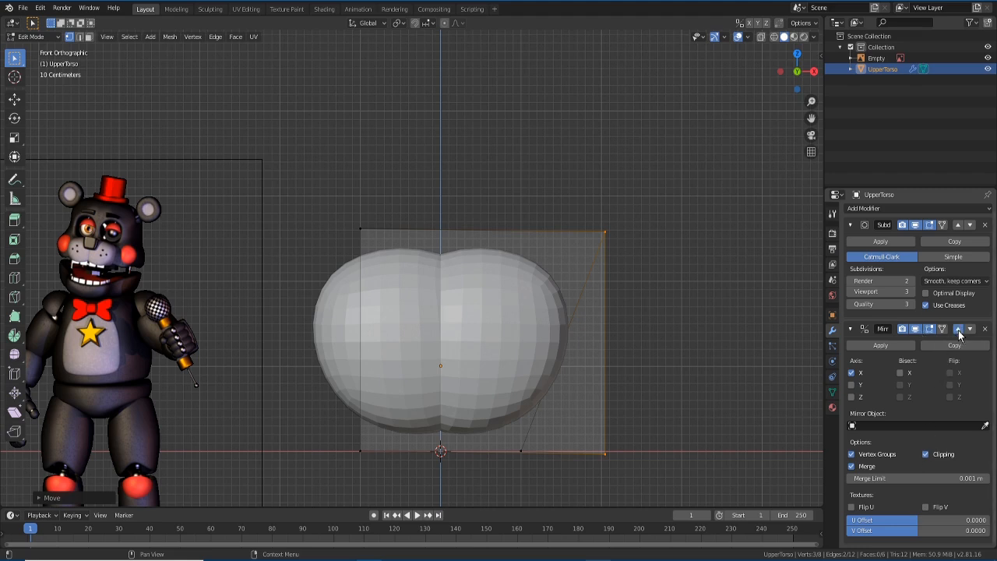
- Move the Mirror modifier above Subdivision, then try removing it and restore it
left_click(959, 330)
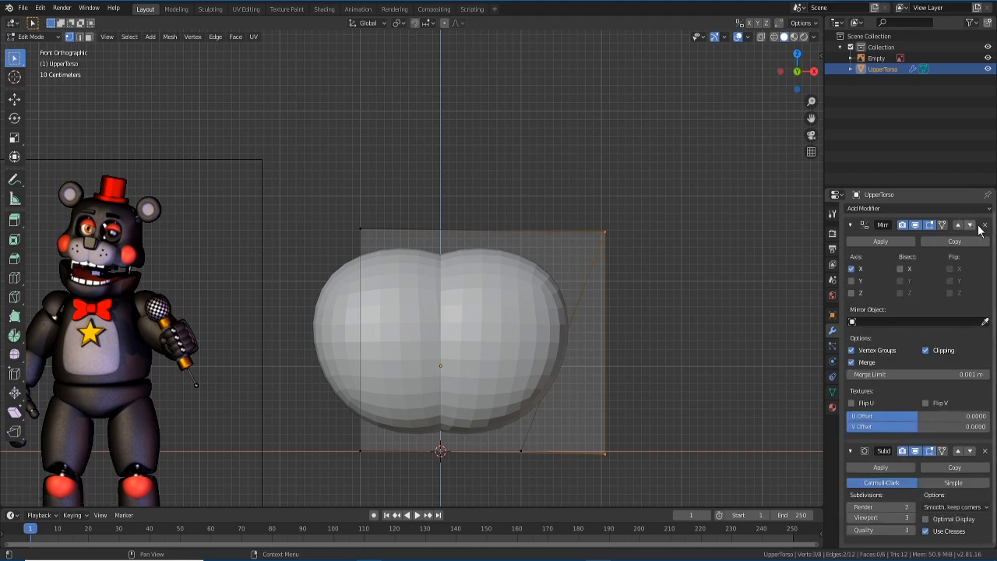
scroll(581, 309, "down", 1)
key("Tab")
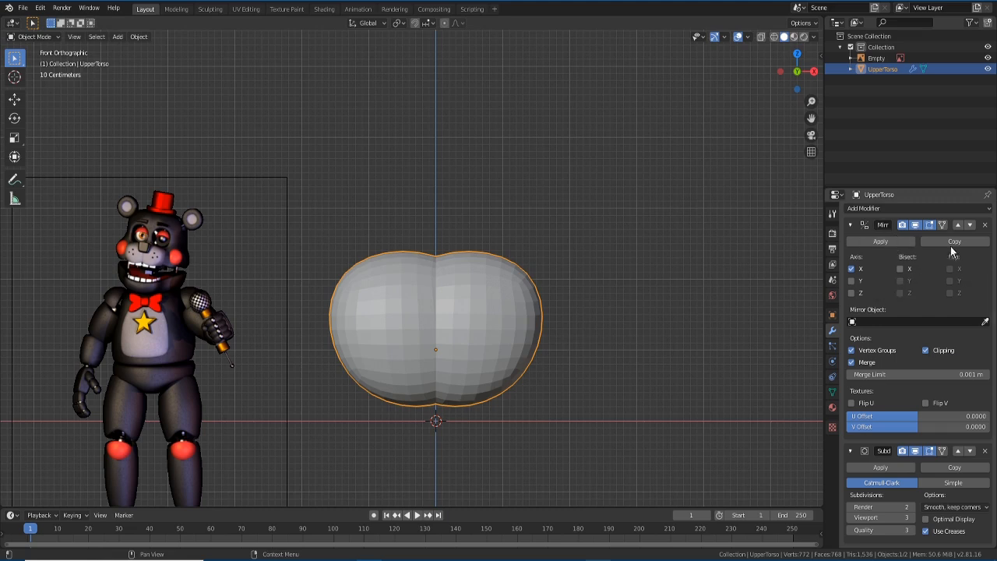
left_click(984, 224)
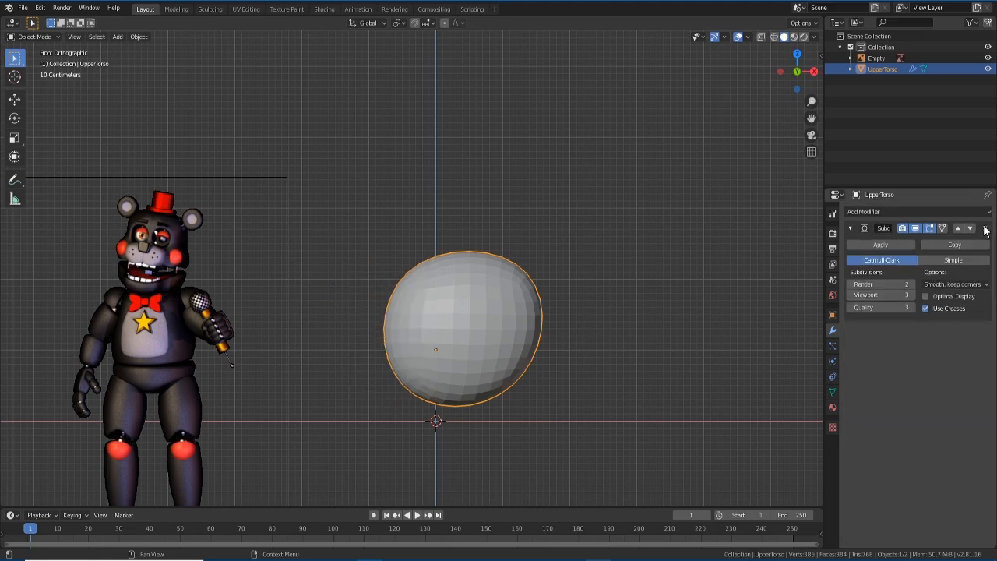
key("ctrl+z")
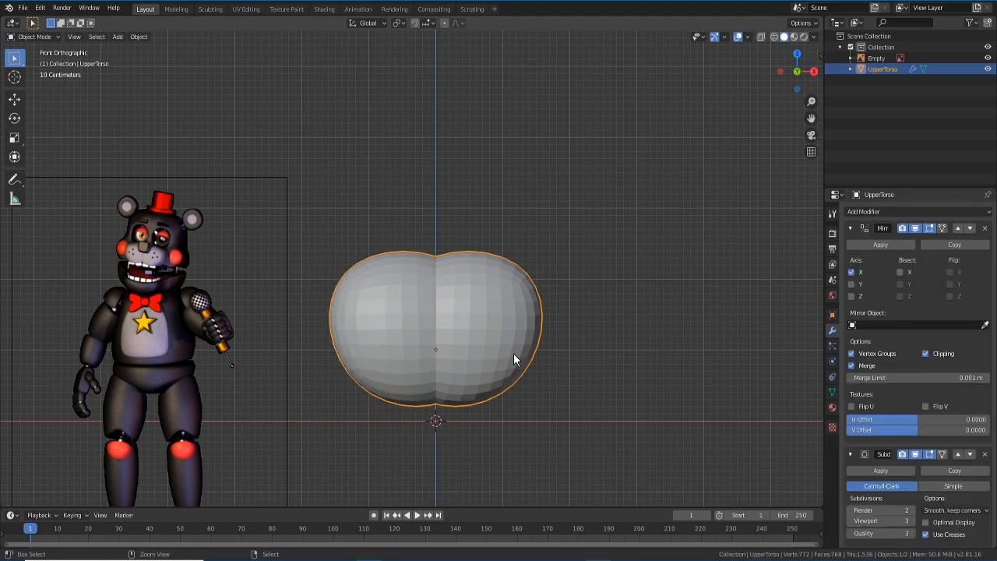
- Undo the widening in Edit Mode and delete the Mirror modifier
key("Tab")
key("ctrl+z")
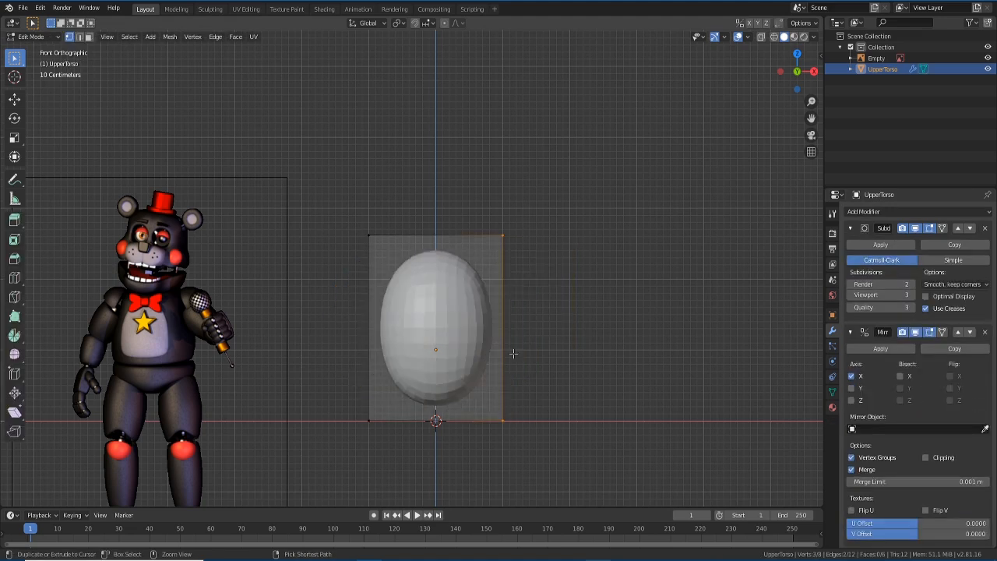
scroll(460, 349, "up", 3)
scroll(458, 347, "down", 2)
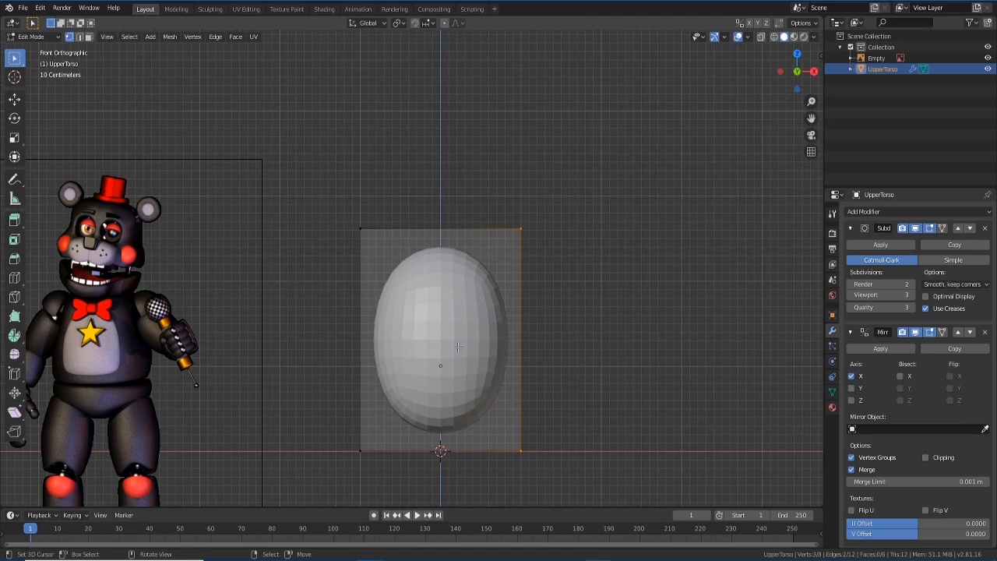
key("Tab")
middle_click_drag(458, 348, 454, 266, "shift")
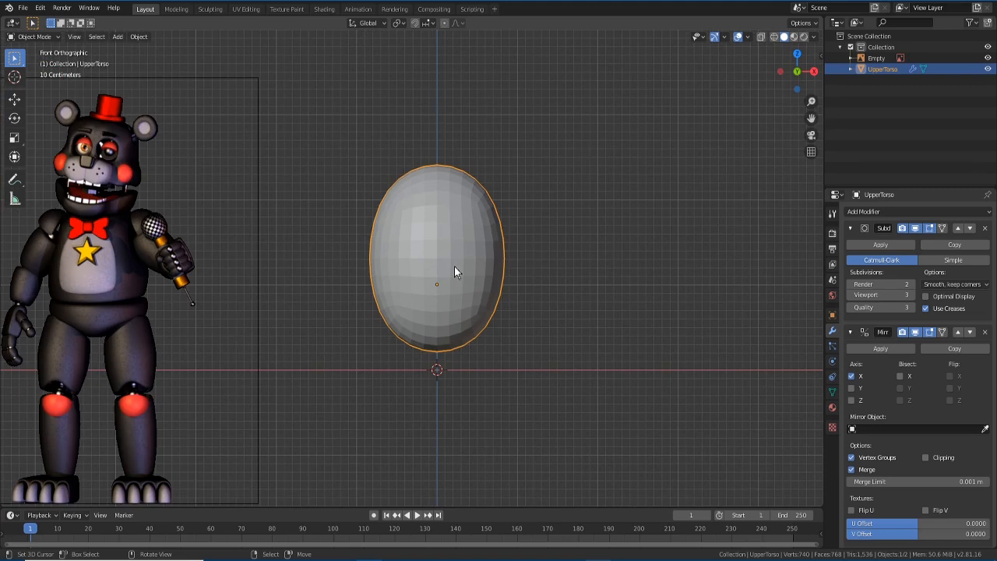
left_click(985, 333)
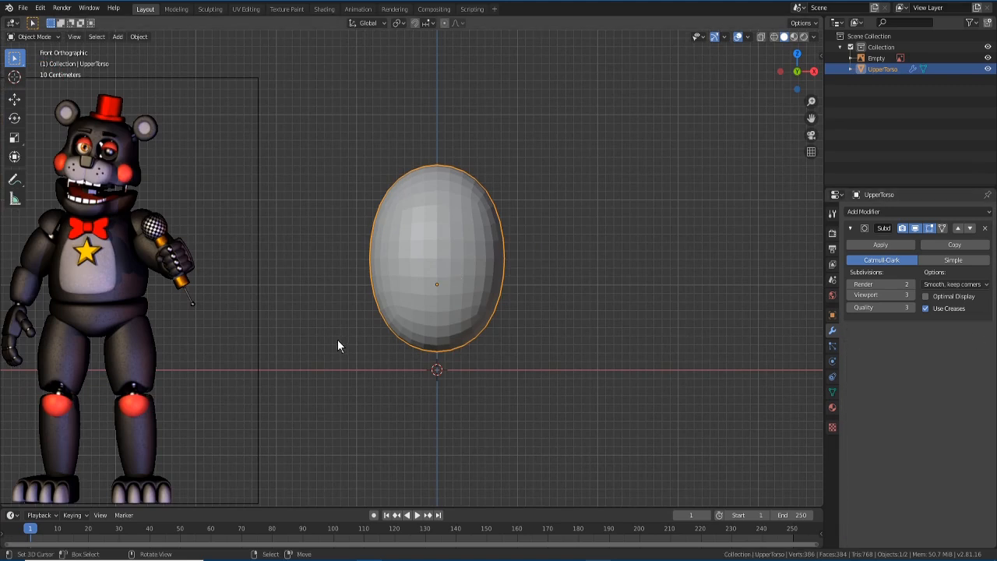
- In Edit Mode, select the top-face vertices of the UpperTorso cage
key("Tab")
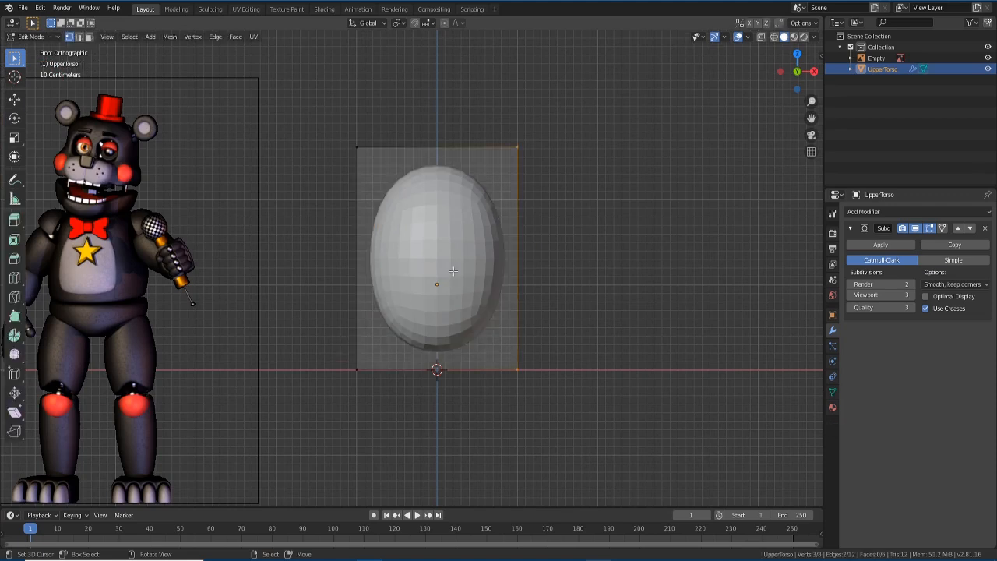
middle_click_drag(556, 150, 520, 177)
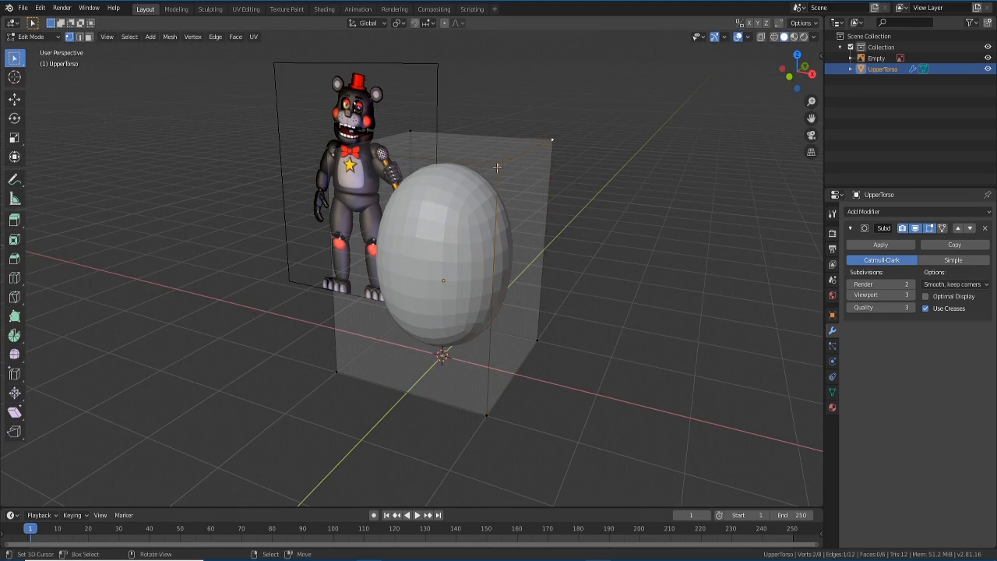
middle_click_drag(466, 284, 483, 258)
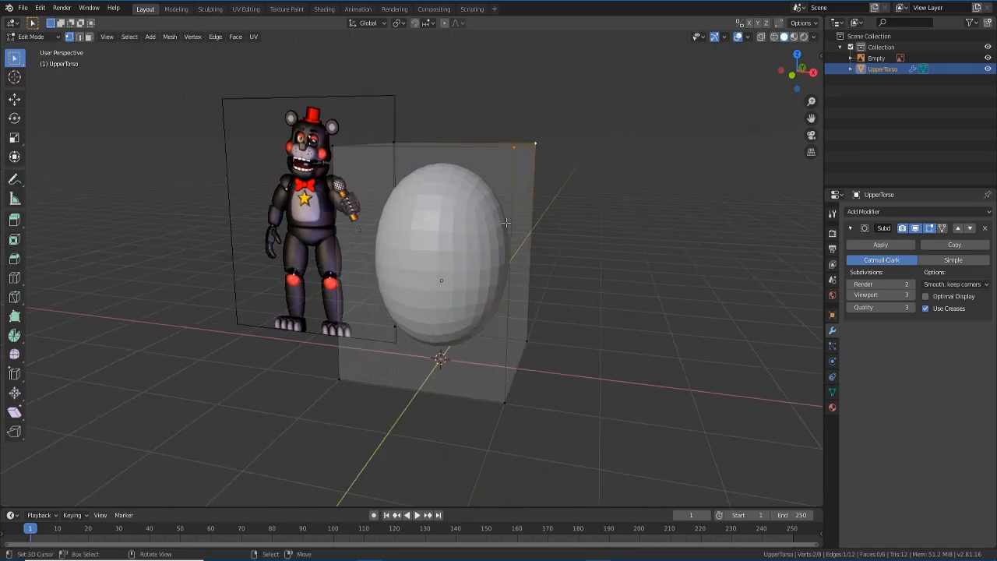
middle_click_drag(523, 158, 498, 362)
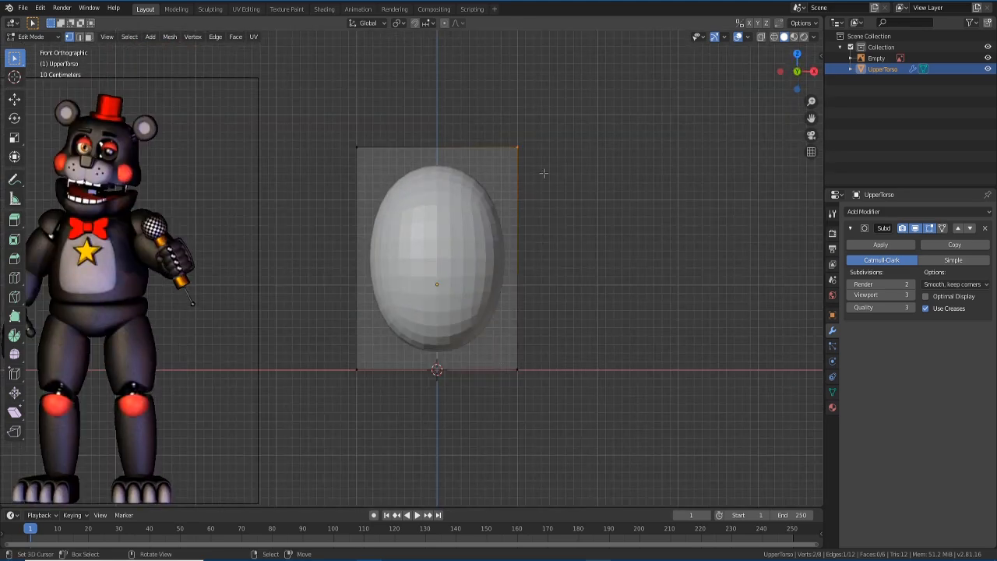
key("g")
key("x")
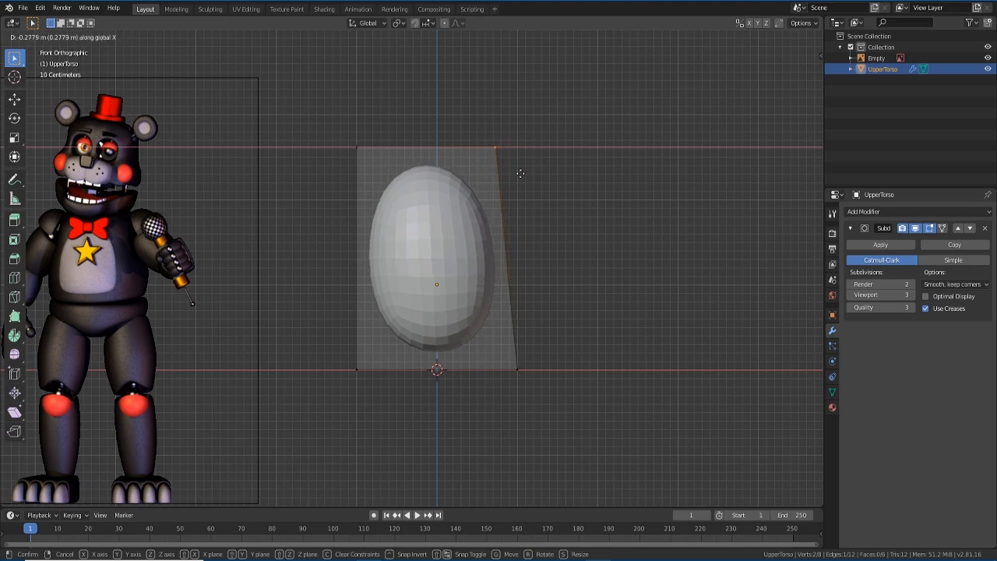
right_click(513, 173)
middle_click_drag(297, 200, 328, 145)
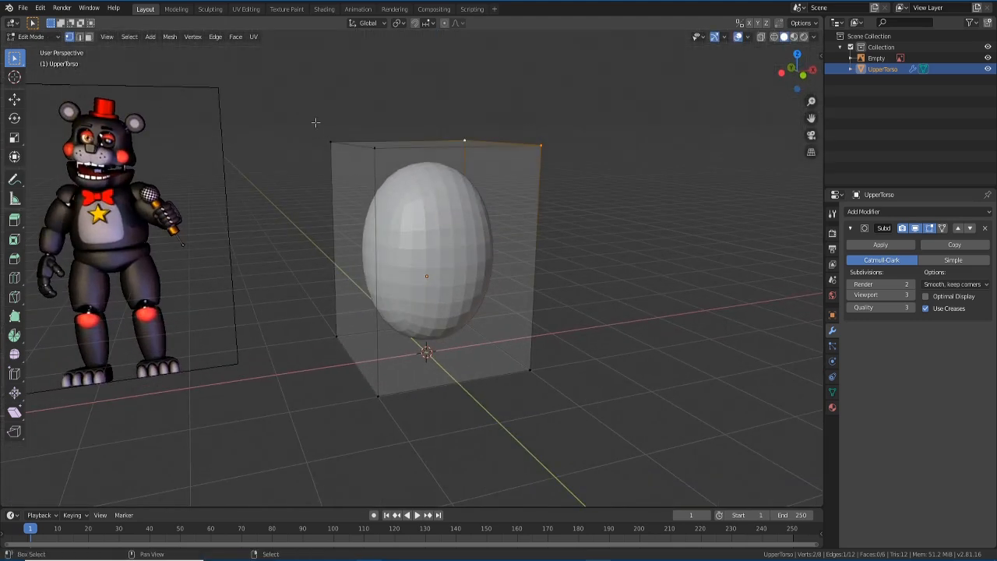
left_click_drag(315, 123, 397, 181, "shift")
key("KP_1")
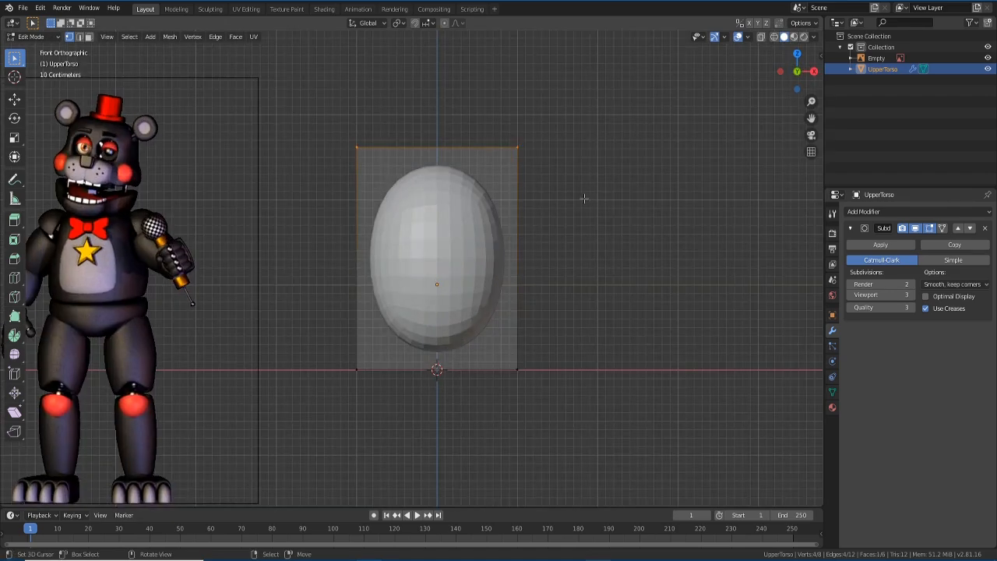
mouse_move(584, 194)
middle_mouse_down()
mouse_move(577, 294)
mouse_move(588, 206)
middle_mouse_up()
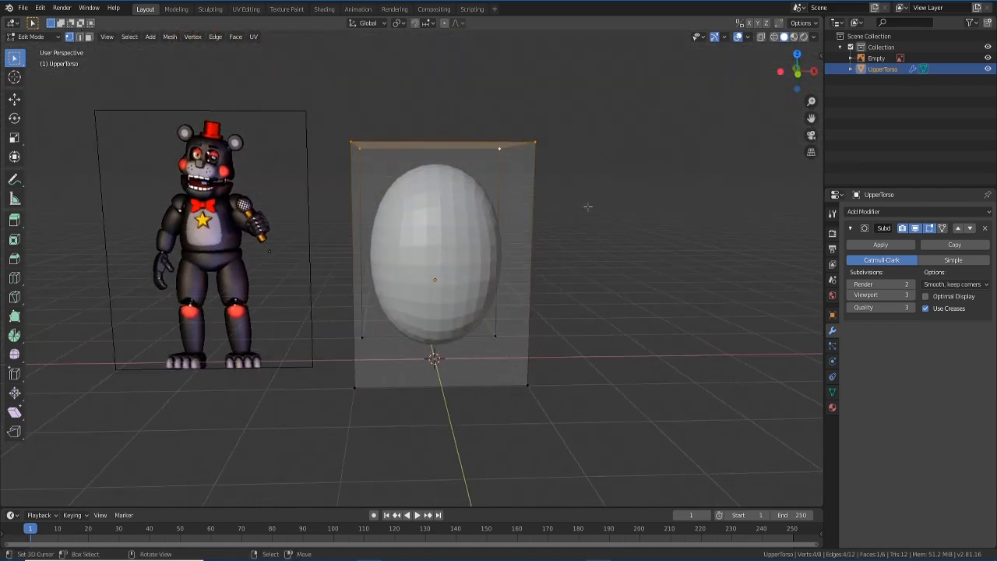
key("KP_1")
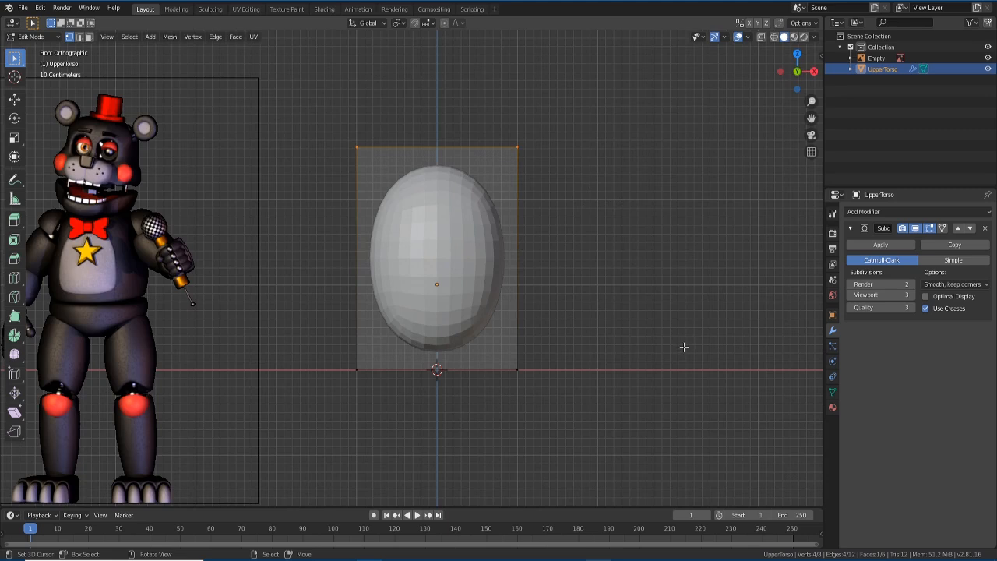
- Scale the top face in to about 0.77 so the cage tapers upward
key("s")
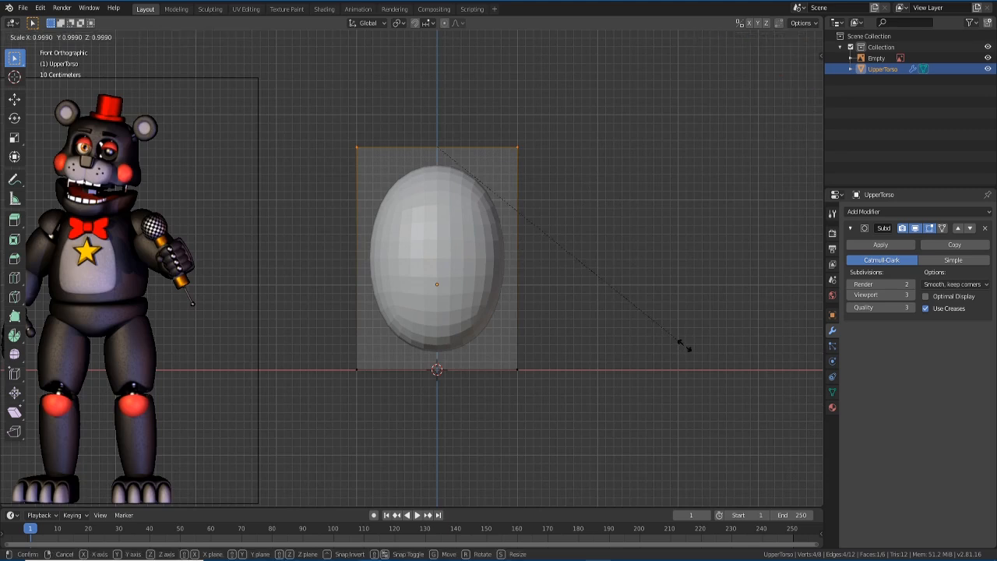
left_click(609, 315)
middle_click_drag(619, 259, 633, 309)
key("KP_1")
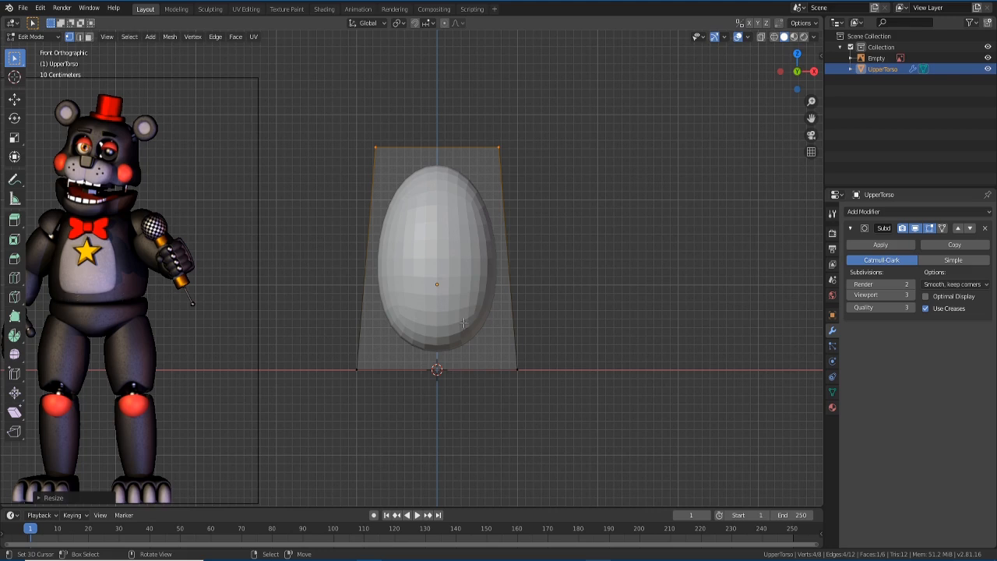
- Add a horizontal loop cut to UpperTorso and slide it down near the base
key("ctrl+r")
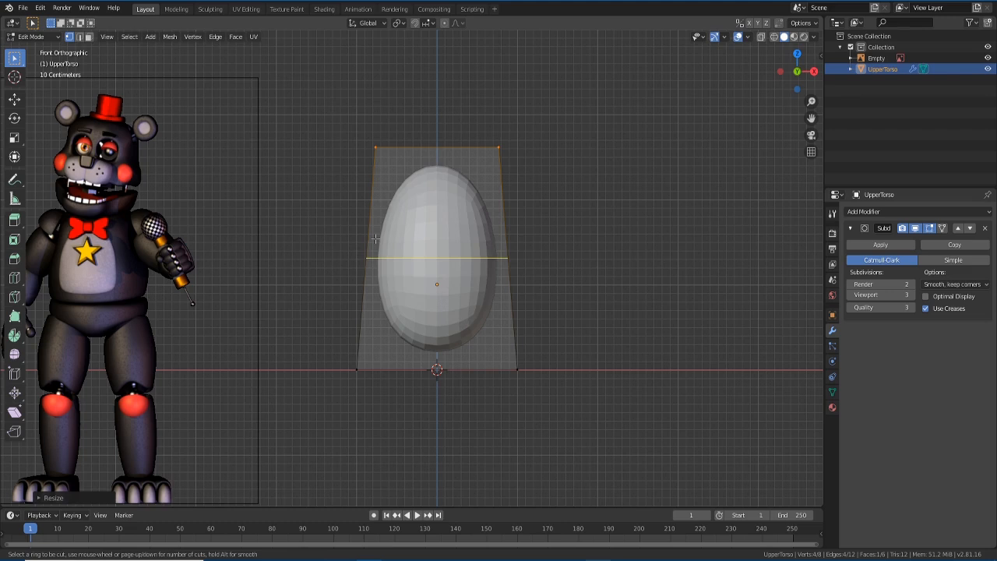
left_click(375, 238)
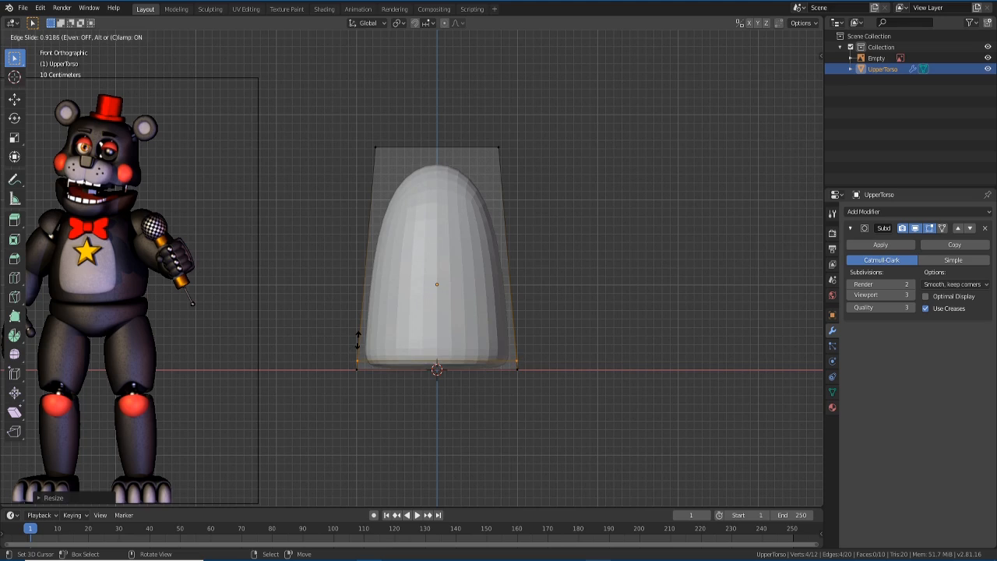
left_click(357, 340)
middle_click_drag(498, 388, 520, 389)
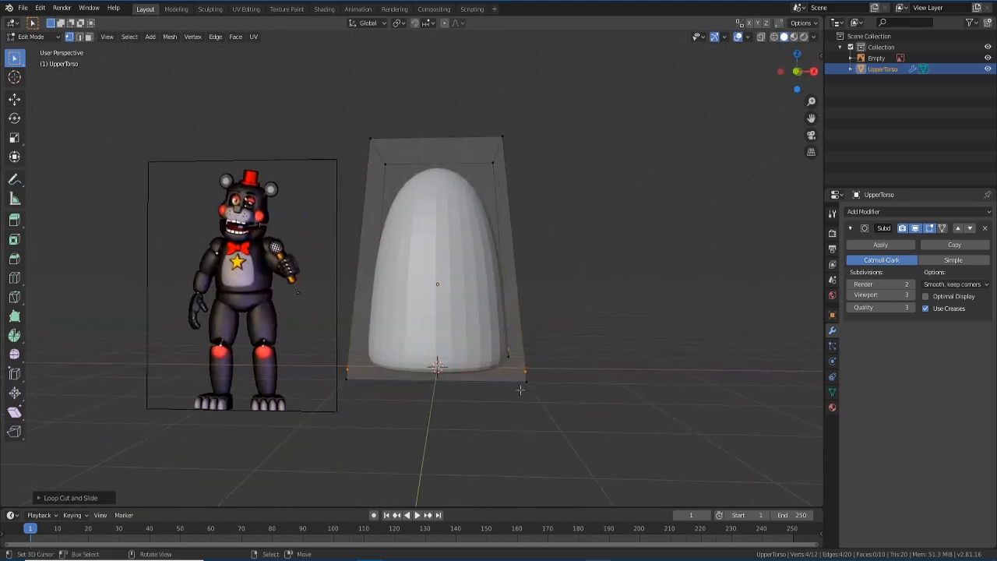
key("KP_1")
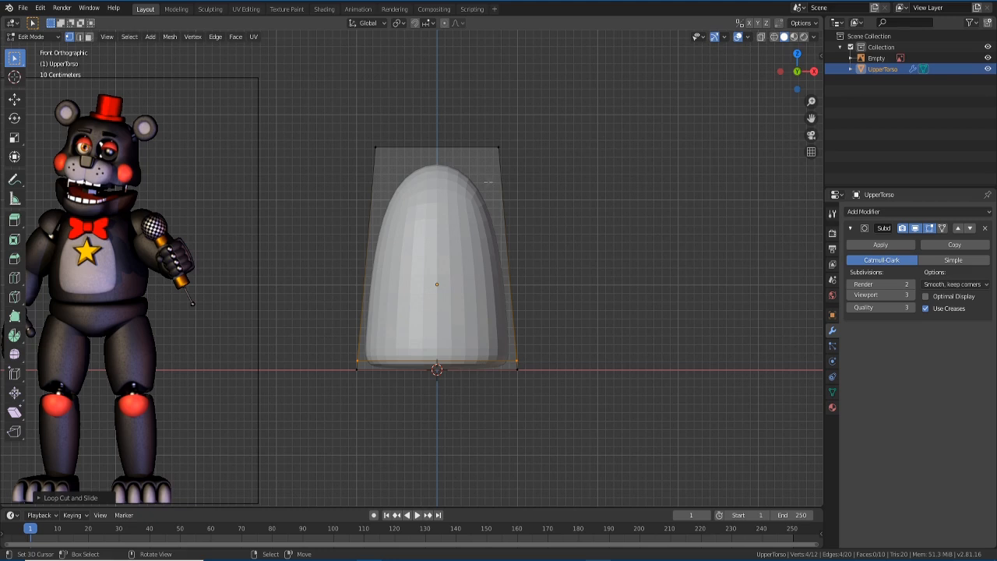
- In see-through mode, box-select the vertices along the UpperTorso cage's top edge
left_click(761, 36)
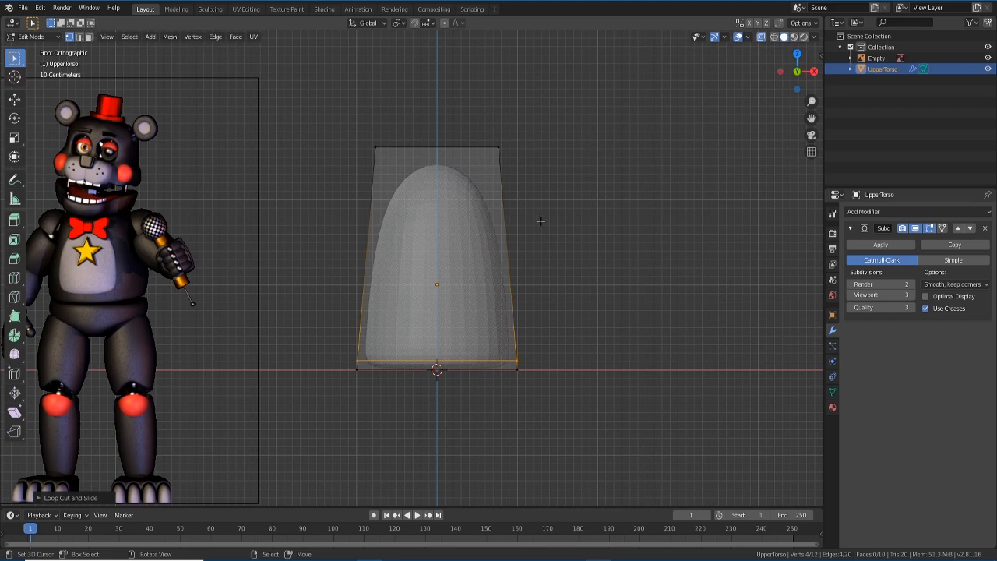
key("a")
key("alt+a")
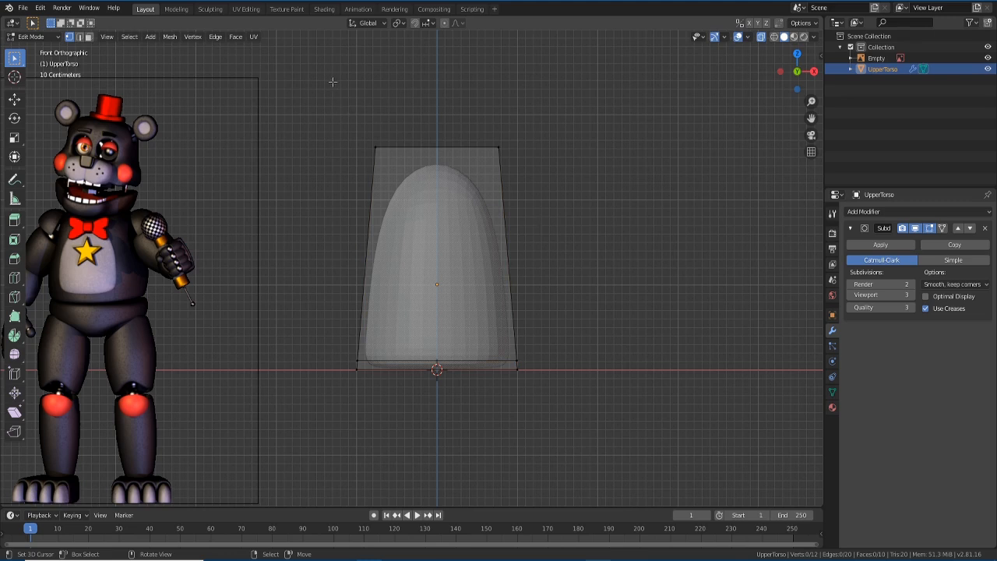
left_click_drag(333, 81, 569, 163)
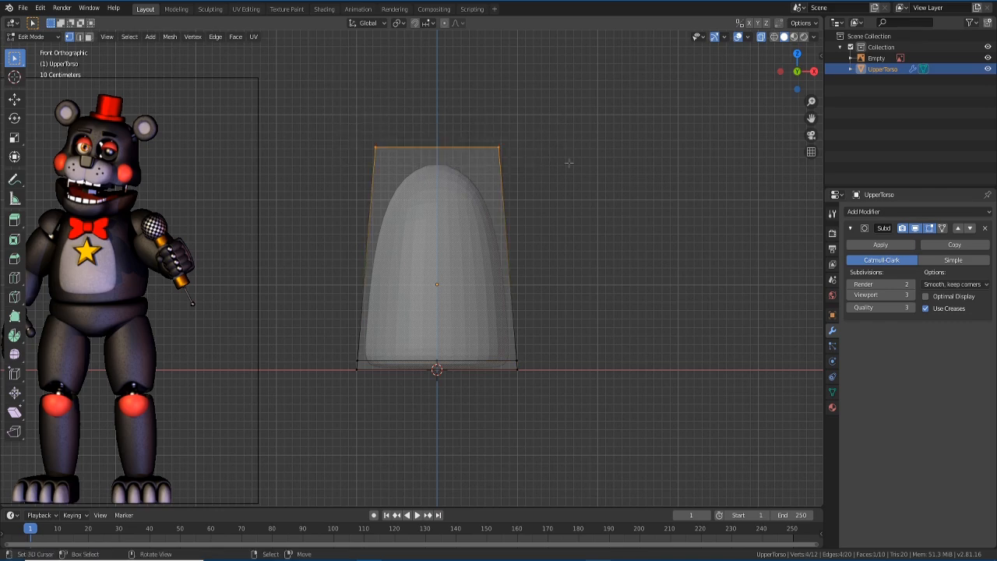
middle_click_drag(568, 163, 592, 183)
key("KP_1")
- Lower the top edge along Z, re-checking and adjusting its height from the front
key("g")
key("z")
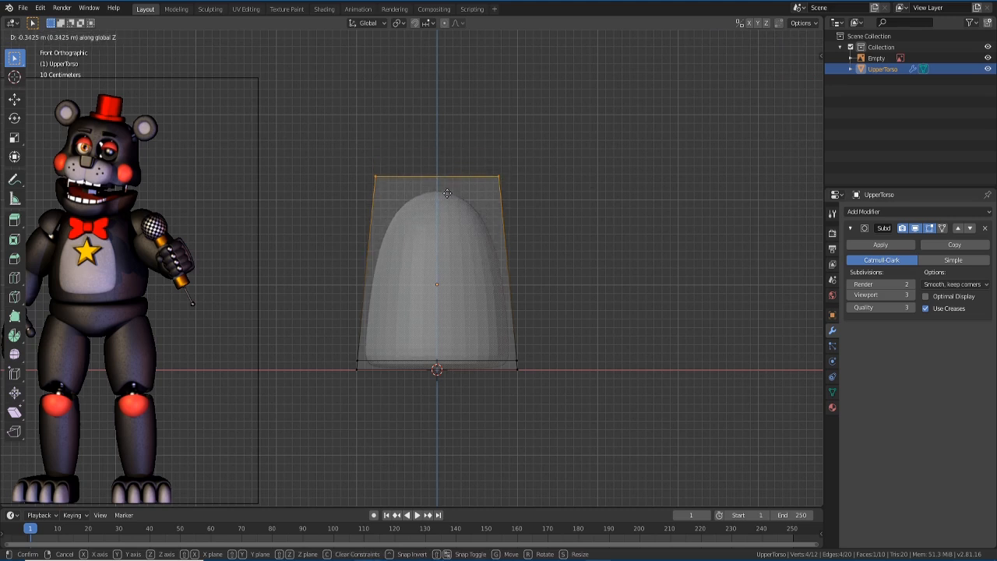
left_click(447, 192)
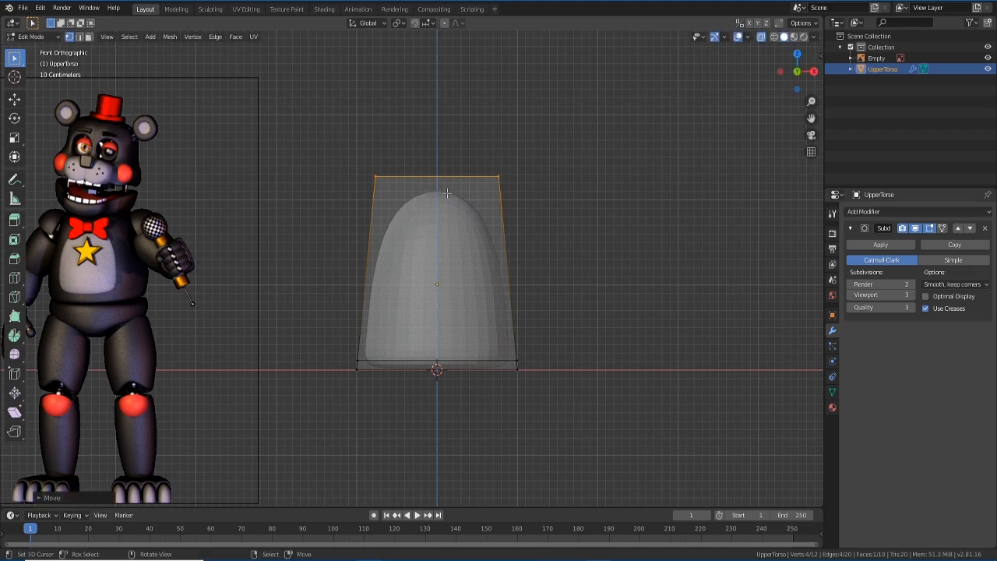
left_click(761, 38)
middle_click_drag(589, 269, 585, 316)
key("KP_1")
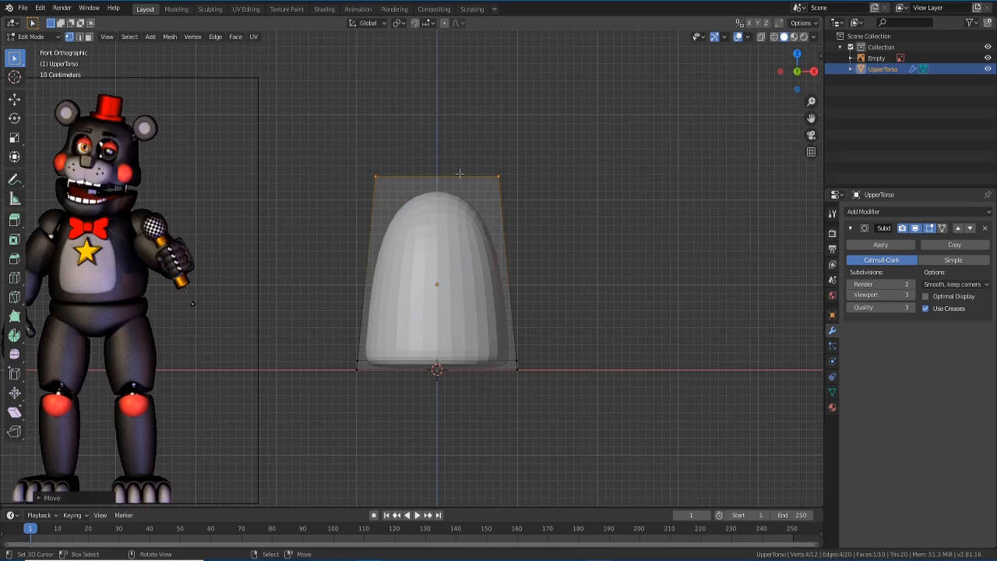
key("g")
key("z")
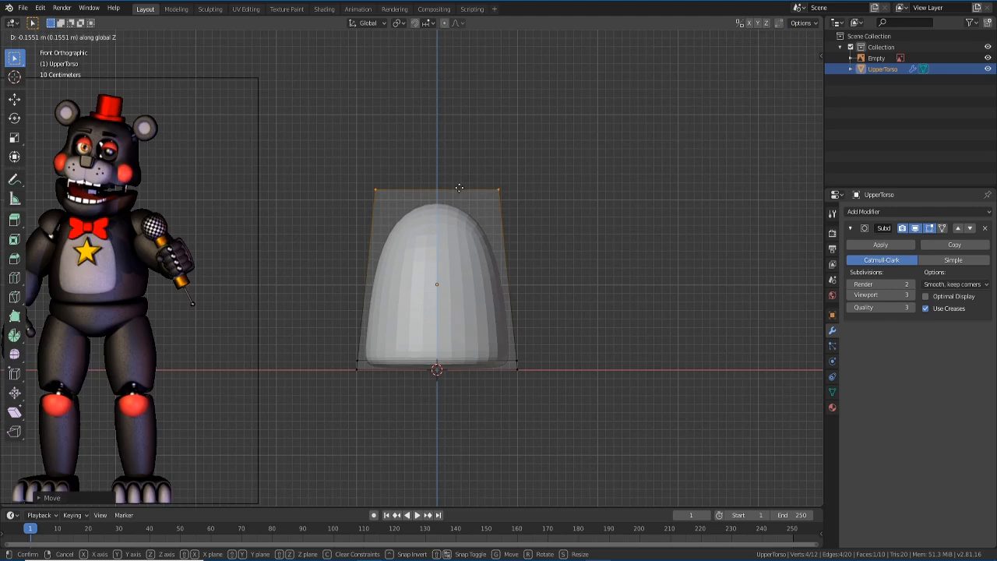
left_click(460, 188)
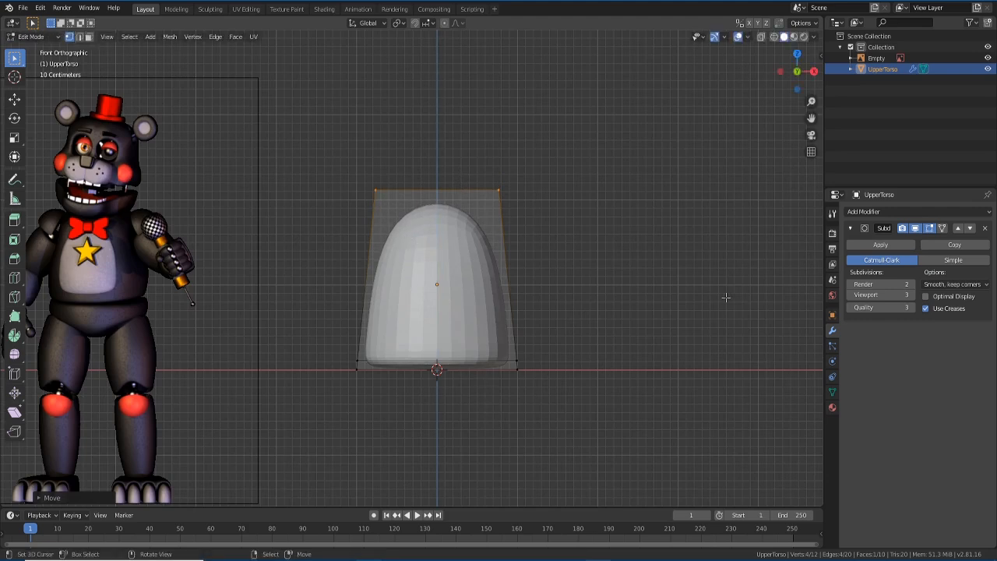
- Scale the top edge inward to narrow it, then check the side profile
key("s")
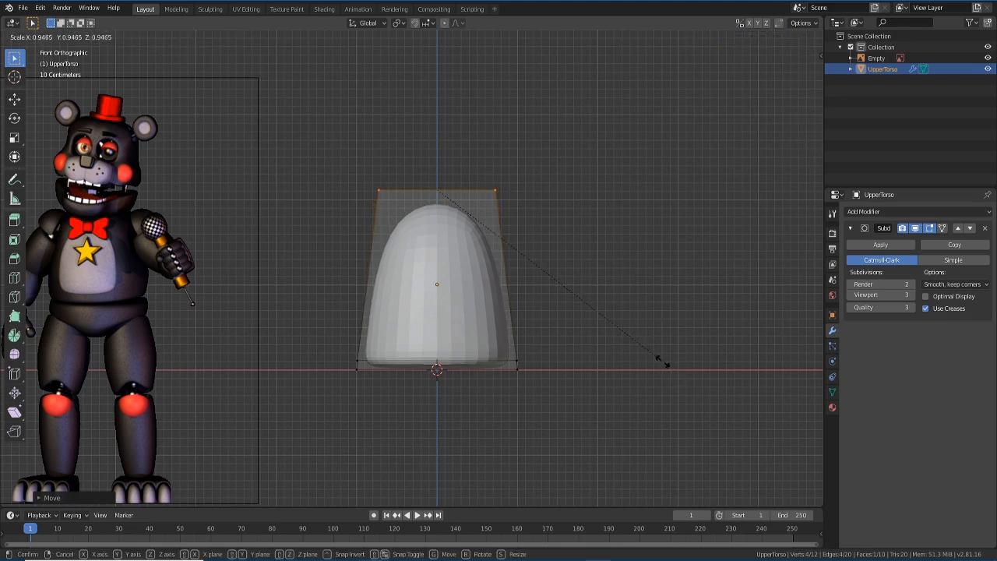
left_click(649, 356)
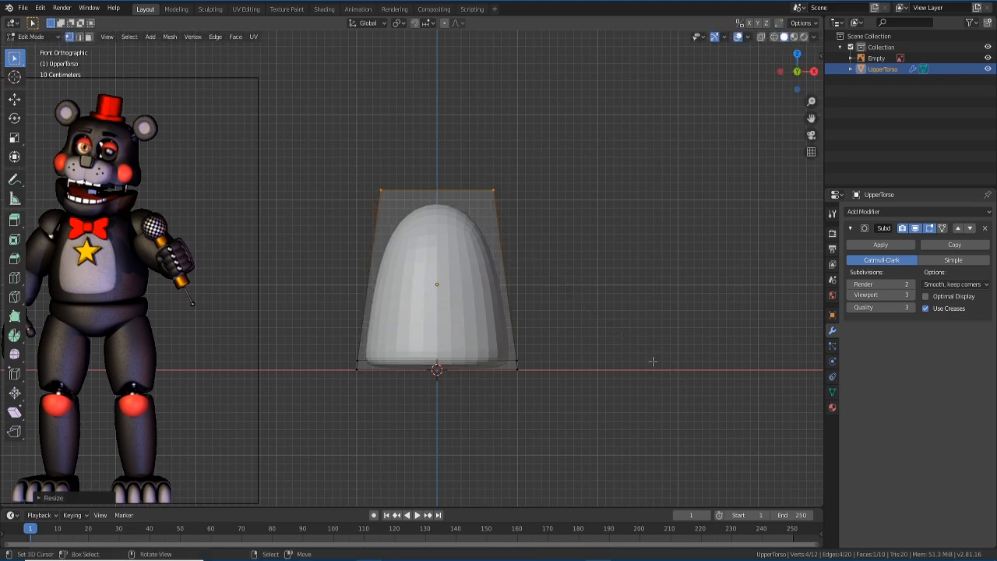
key("KP_3")
key("KP_1")
key("KP_3")
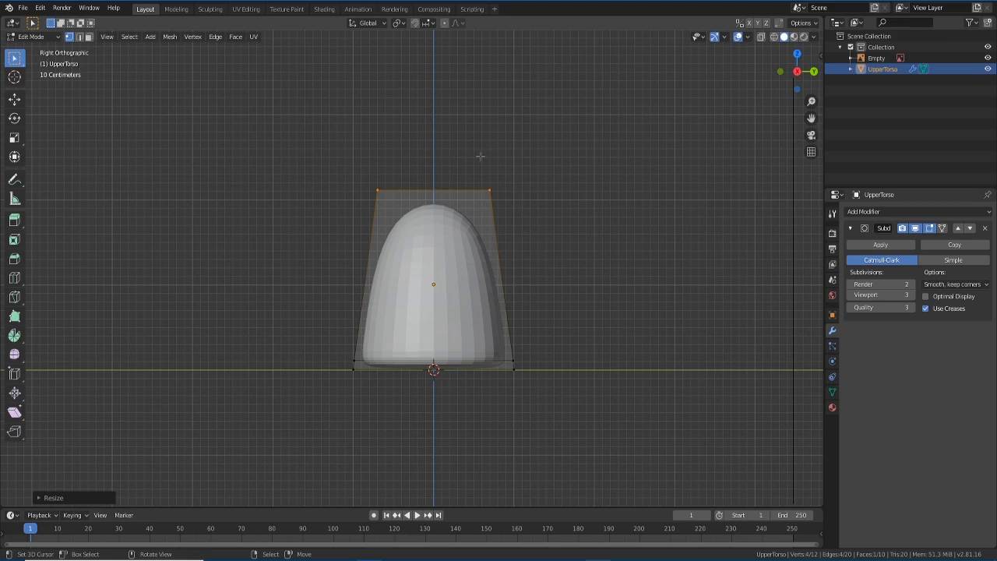
- Box-select the whole UpperTorso cage in Right Ortho and scale it along Y to thin it
left_click_drag(304, 162, 637, 433)
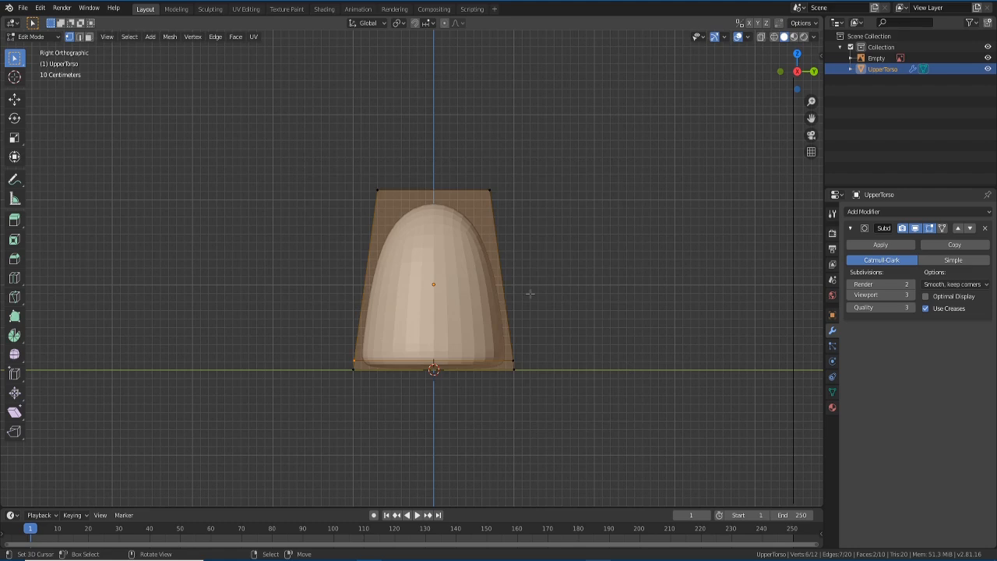
key("s")
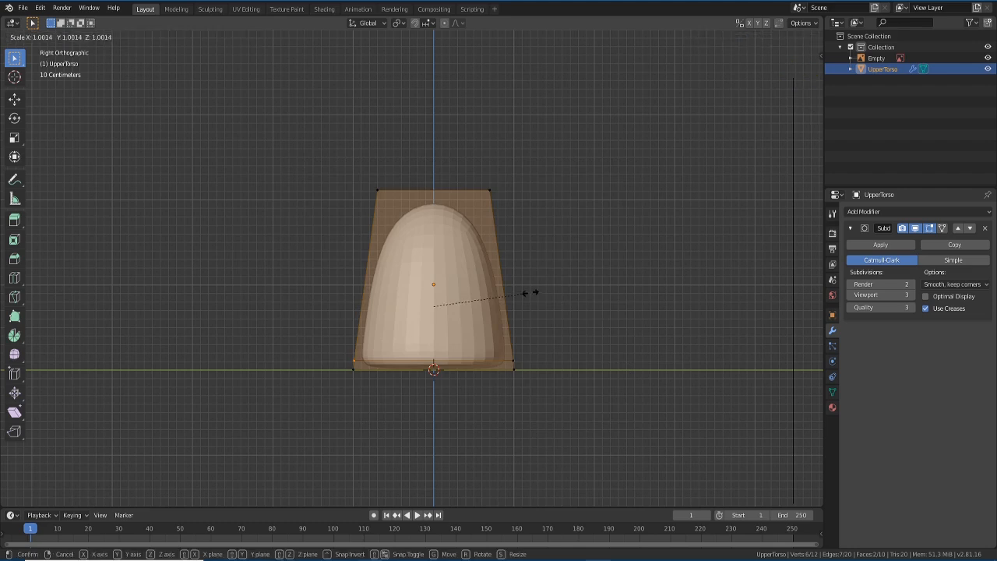
right_click(544, 296)
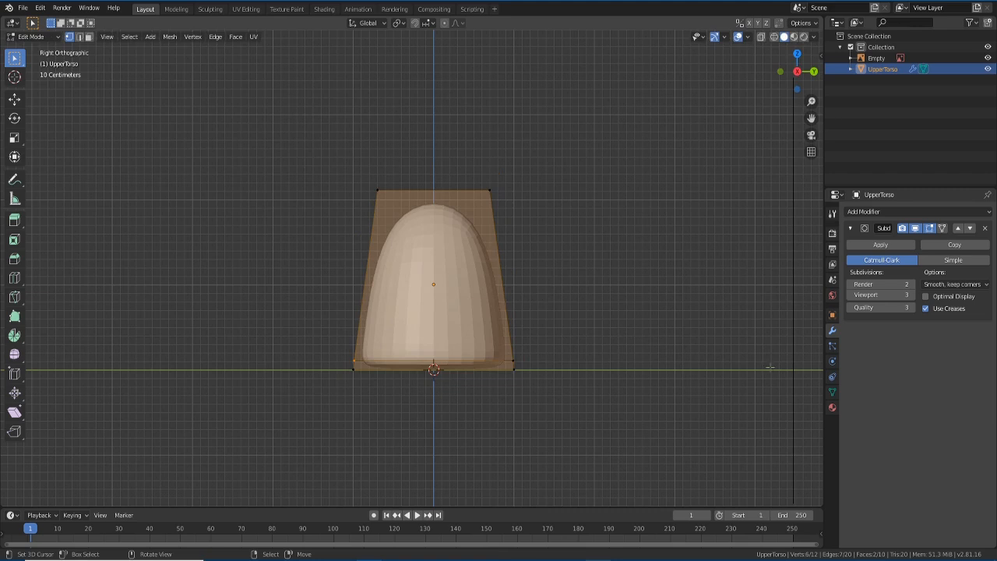
key("s")
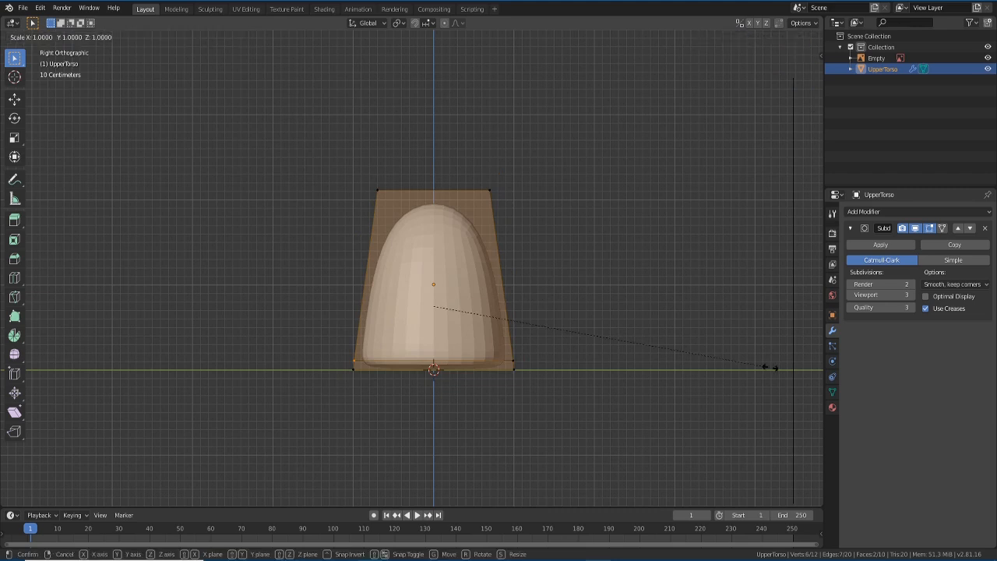
key("y")
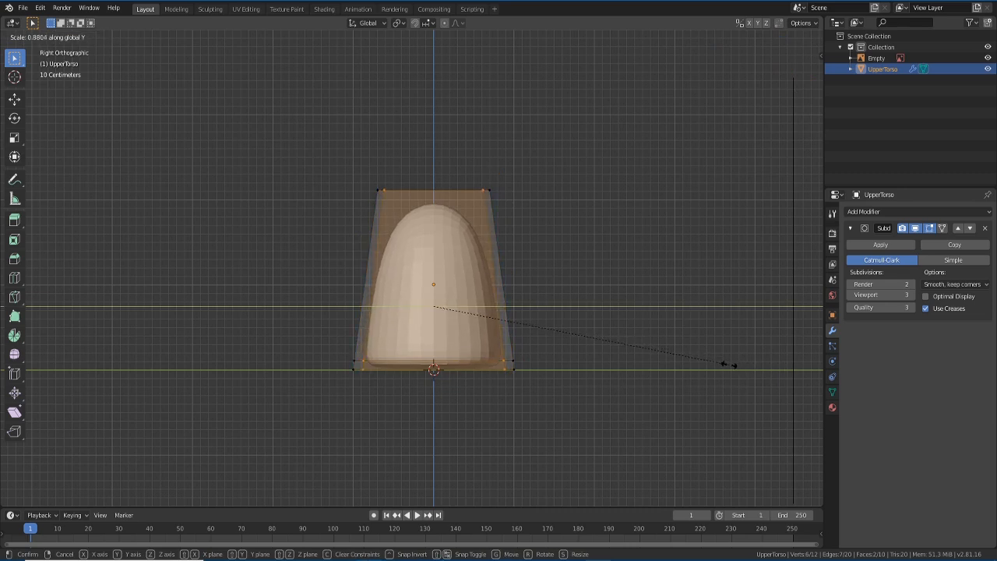
left_click(717, 364)
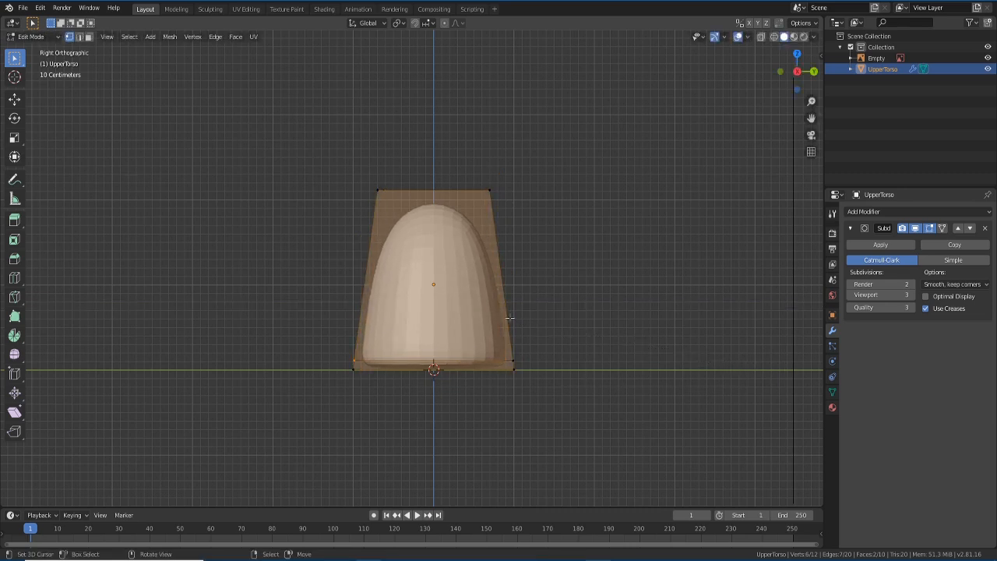
middle_click_drag(509, 315, 311, 397)
- Reselect all vertices and rescale the depth along Y, comparing against the bear from both sides
key("alt+a")
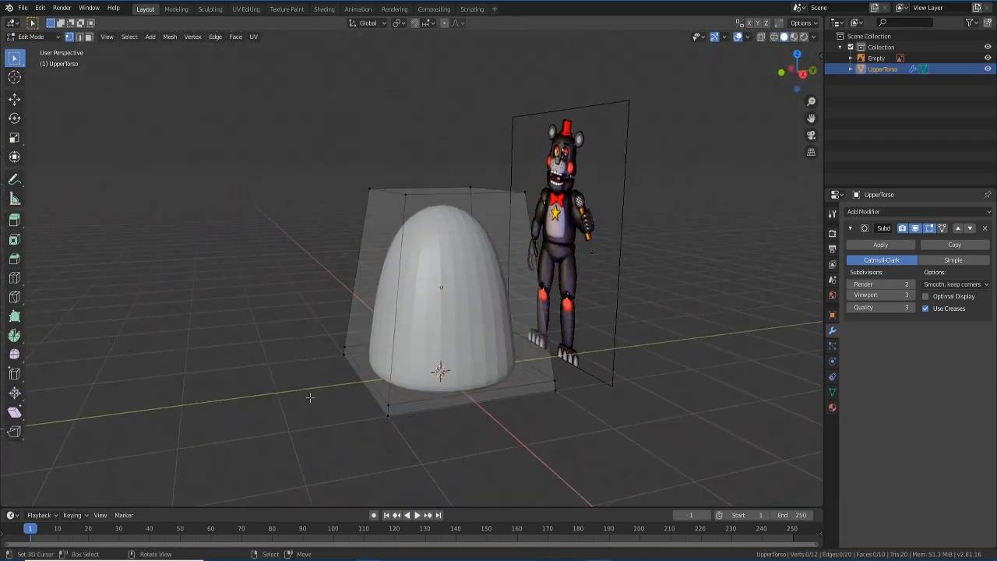
key("a")
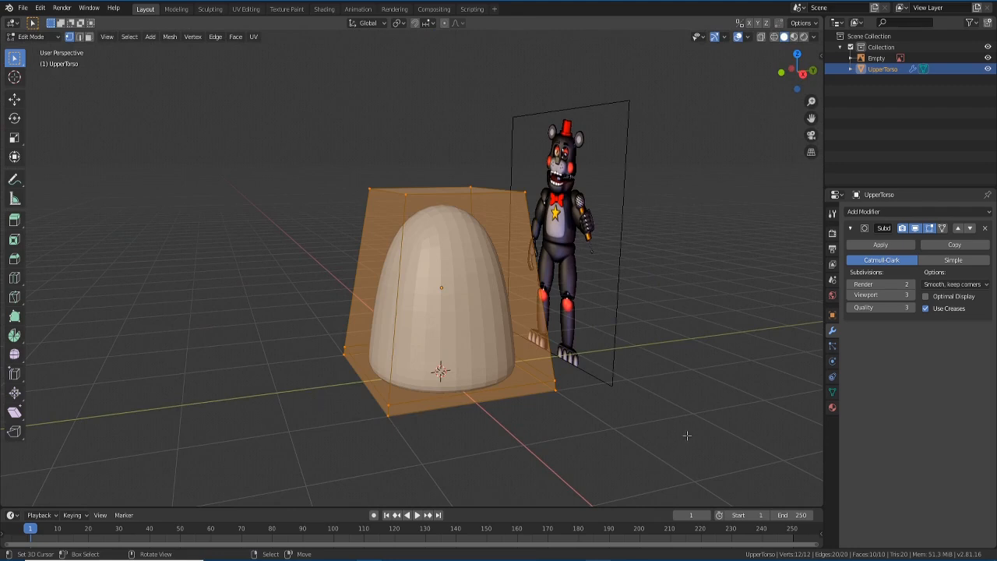
key("s")
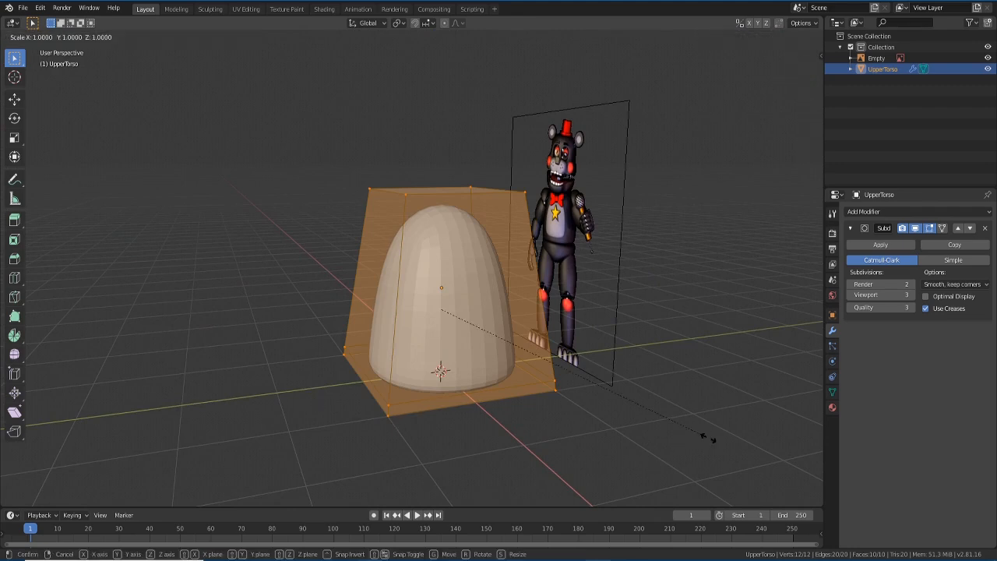
key("y")
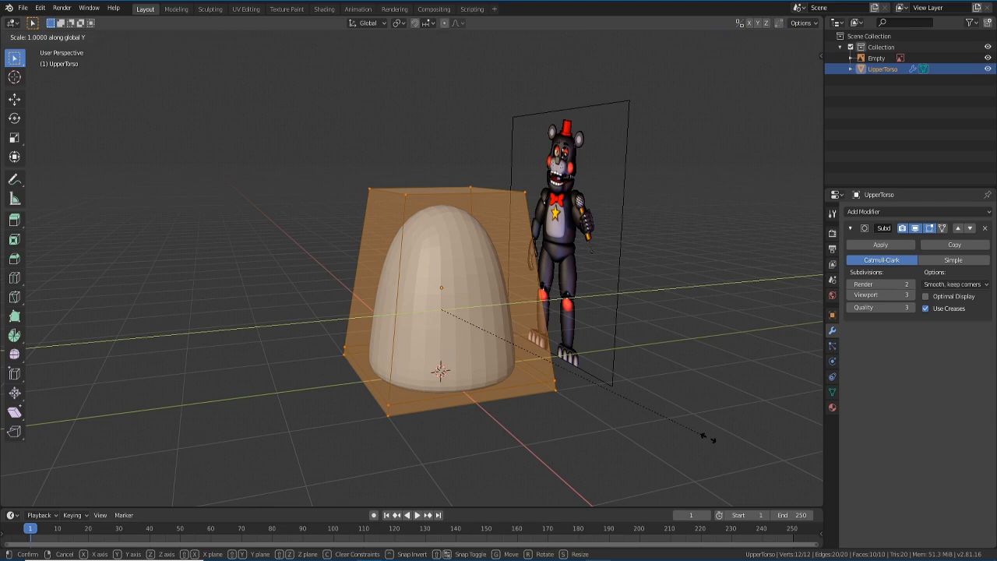
left_click(661, 418)
middle_click_drag(440, 360, 513, 352)
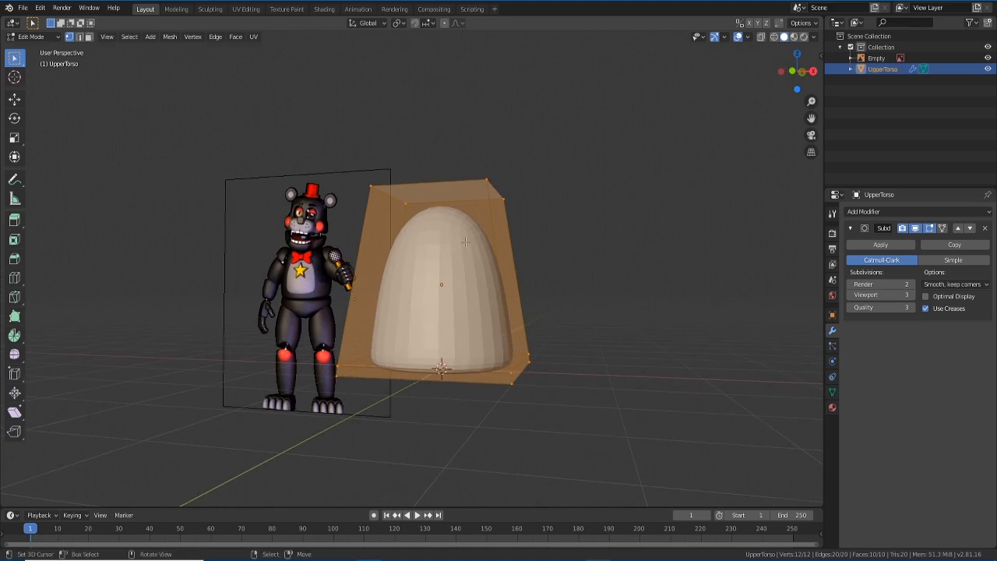
key("s")
key("y")
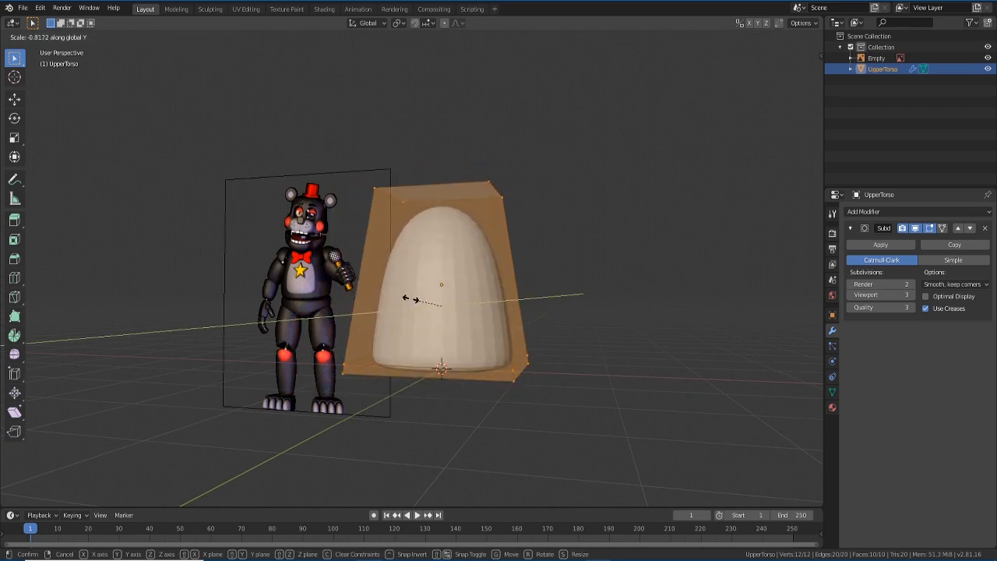
left_click(477, 306)
- Fine-tune the Y depth with further scales to about 0.89, then return to front view
middle_click_drag(615, 398, 608, 422)
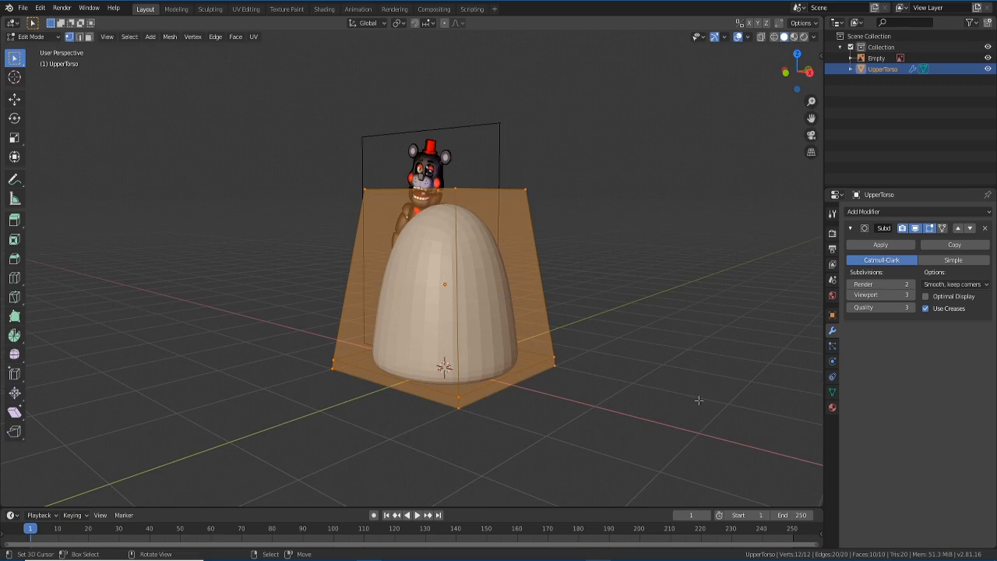
key("s")
key("y")
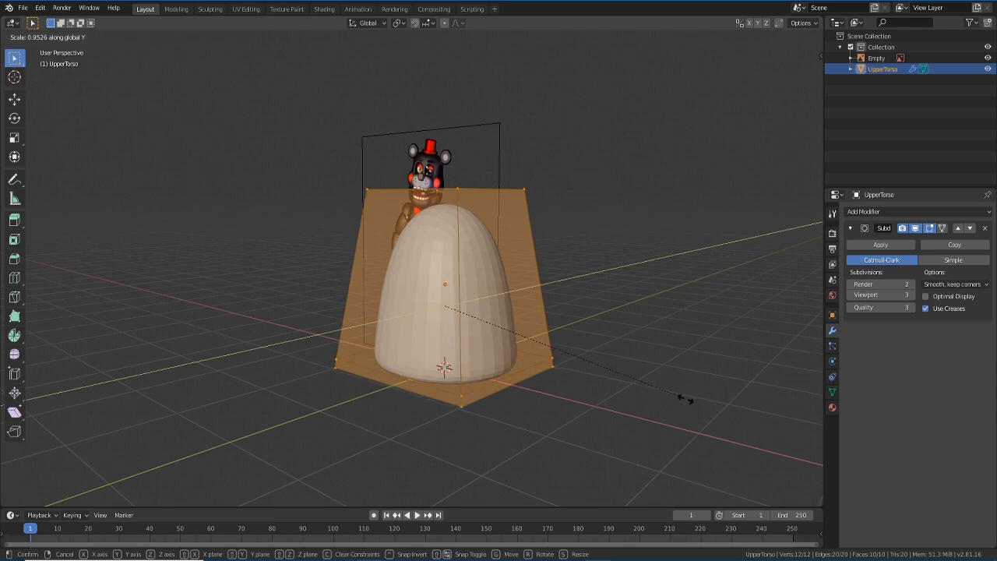
left_click(661, 393)
middle_click_drag(659, 391, 638, 396)
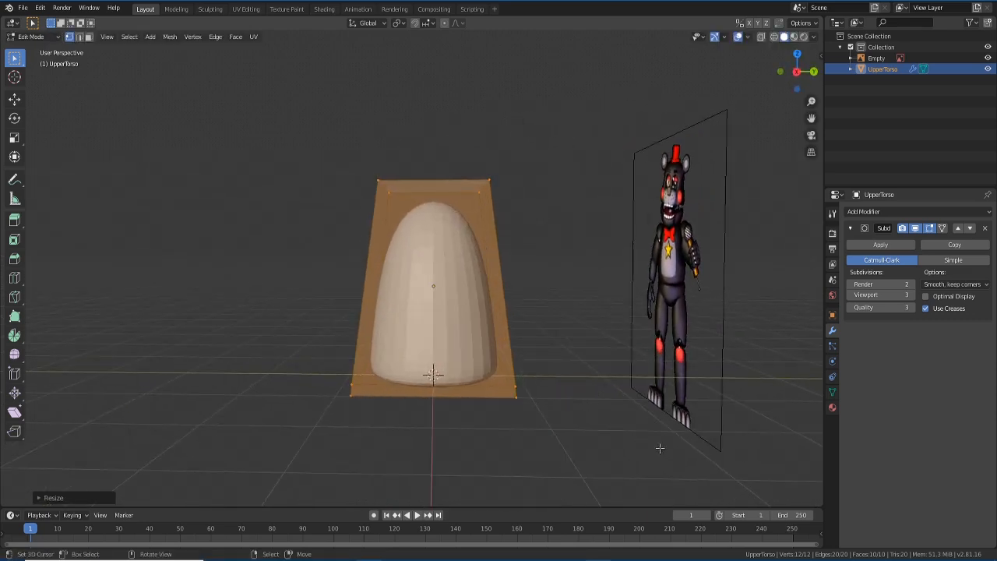
key("s")
key("y")
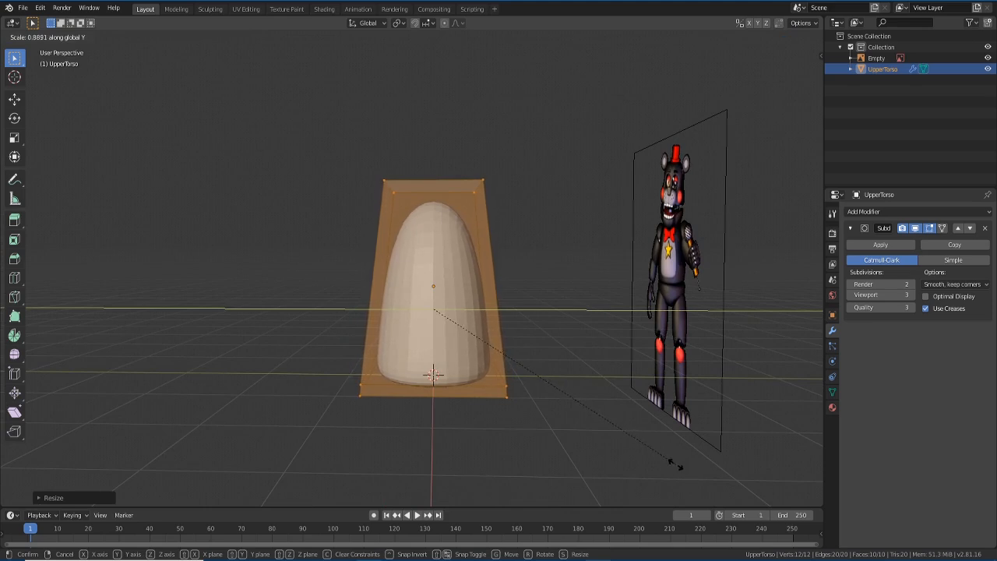
left_click(674, 465)
middle_click_drag(493, 439, 600, 445)
key("KP_1")
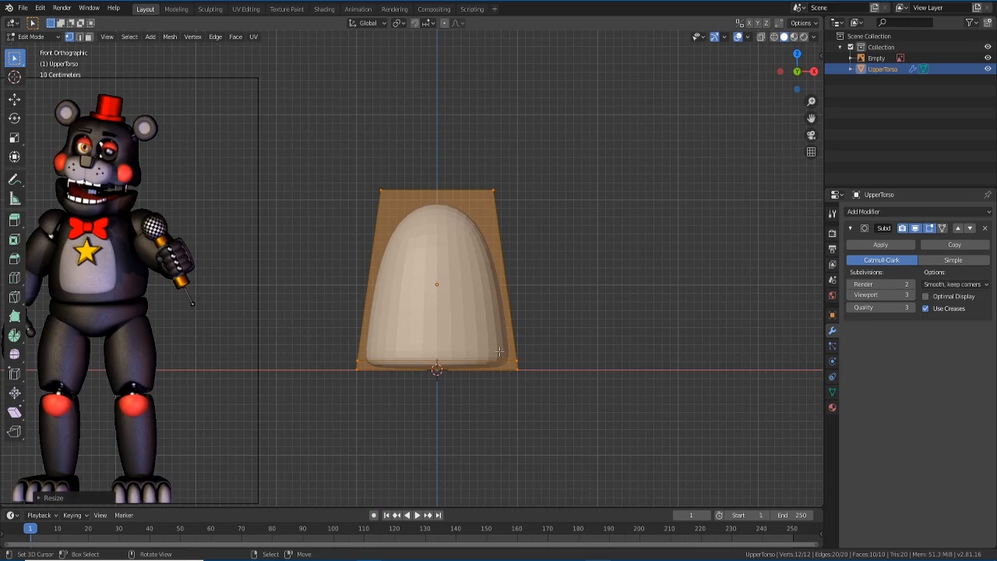
- Add a horizontal edge loop with Ctrl+R and slide it near the torso's base
key("alt+a")
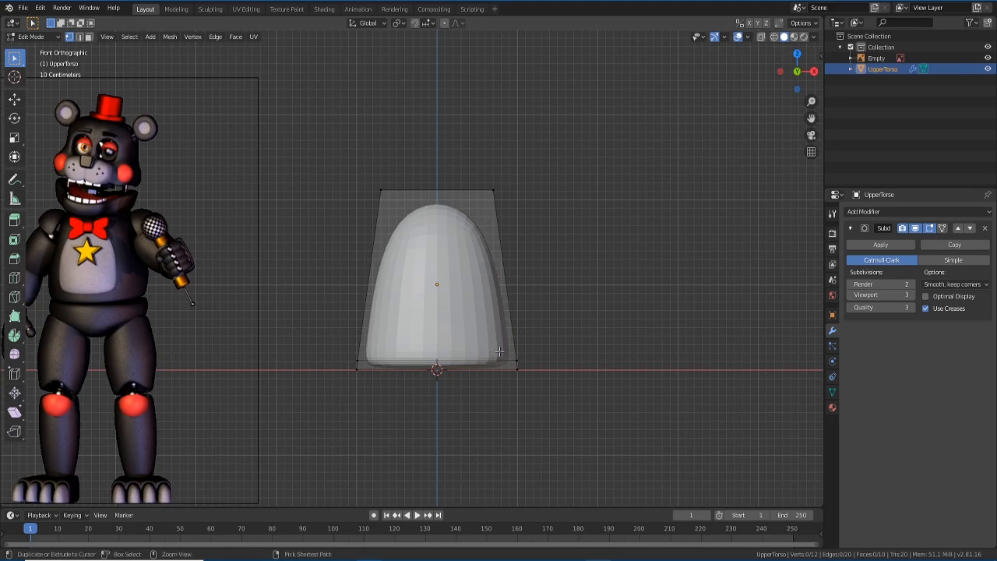
scroll(499, 351, "up", 1)
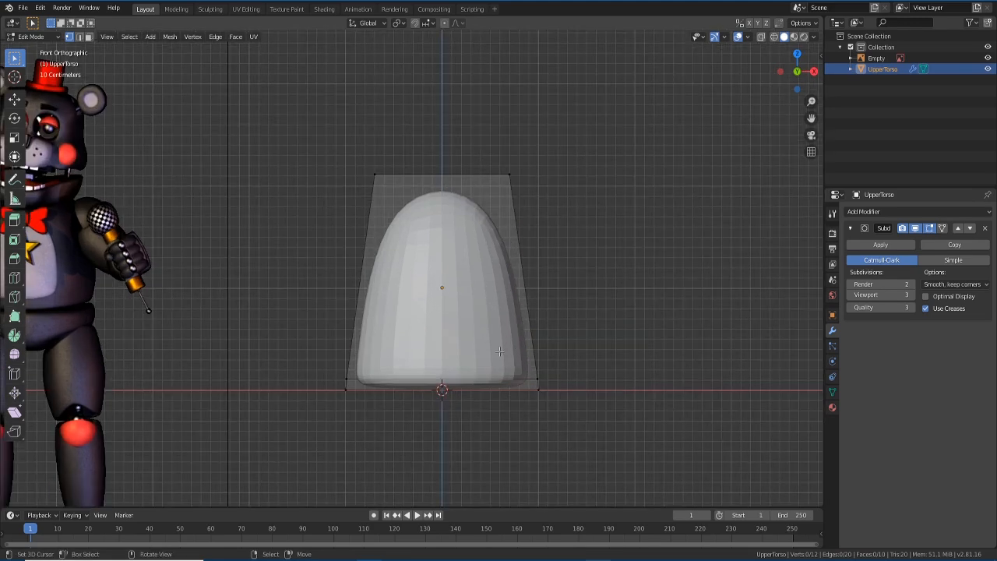
scroll(499, 352, "down", 1)
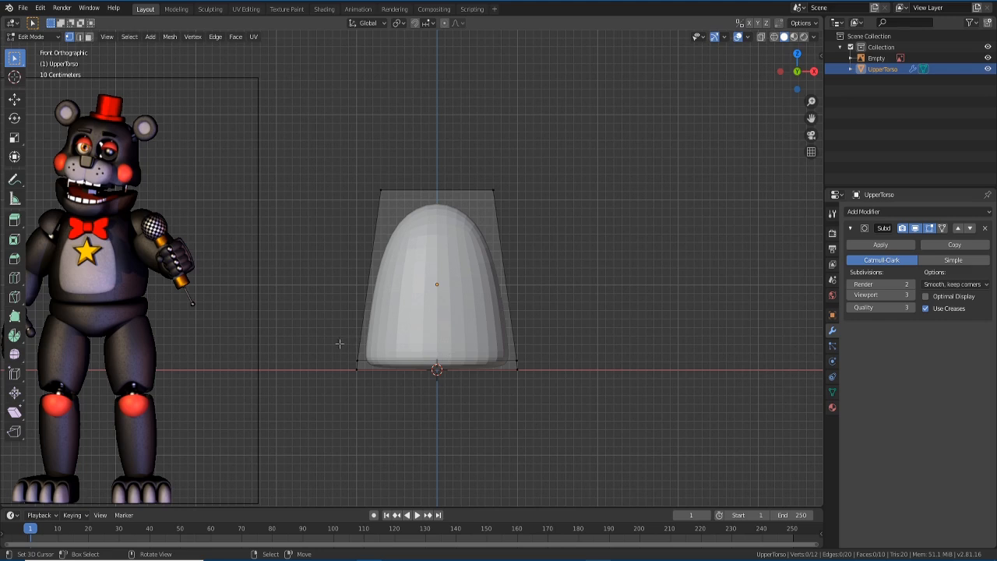
key("ctrl+r")
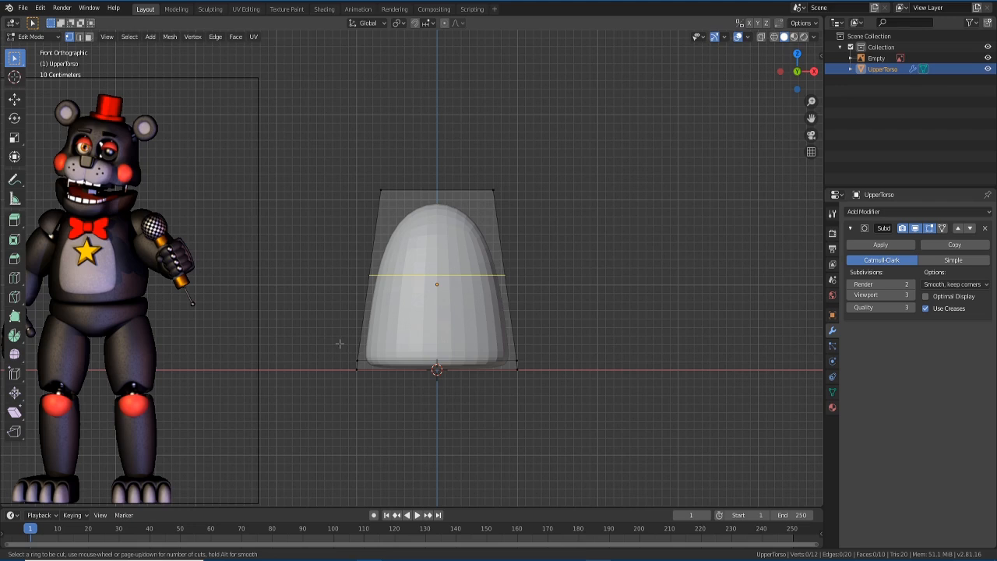
left_click(340, 344)
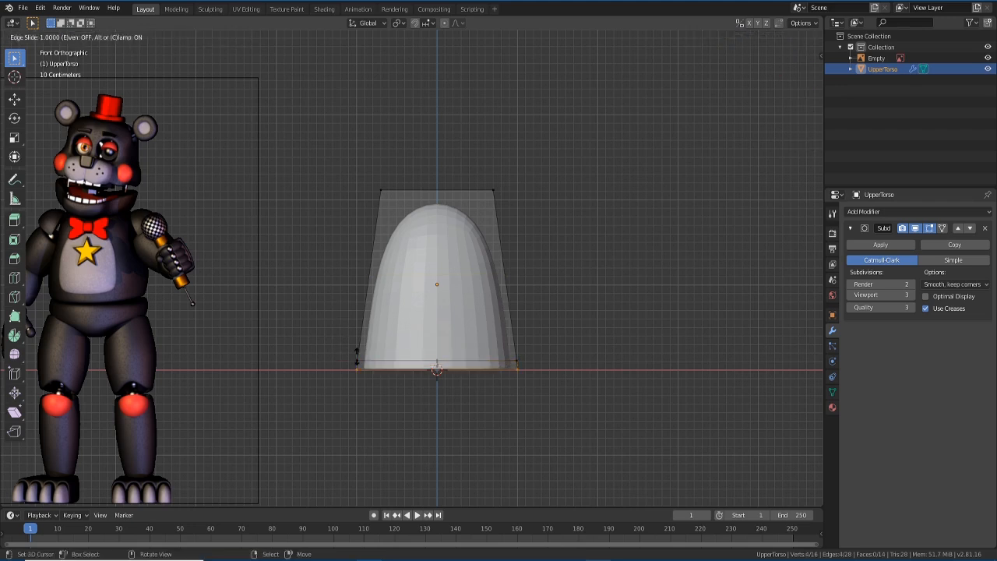
right_click(356, 356)
key("ctrl+z")
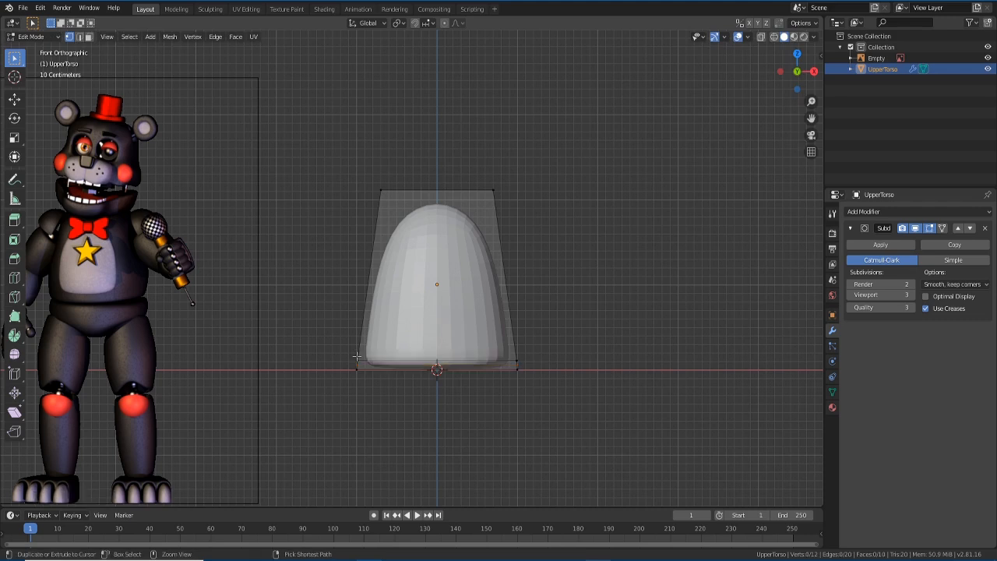
key("ctrl+r")
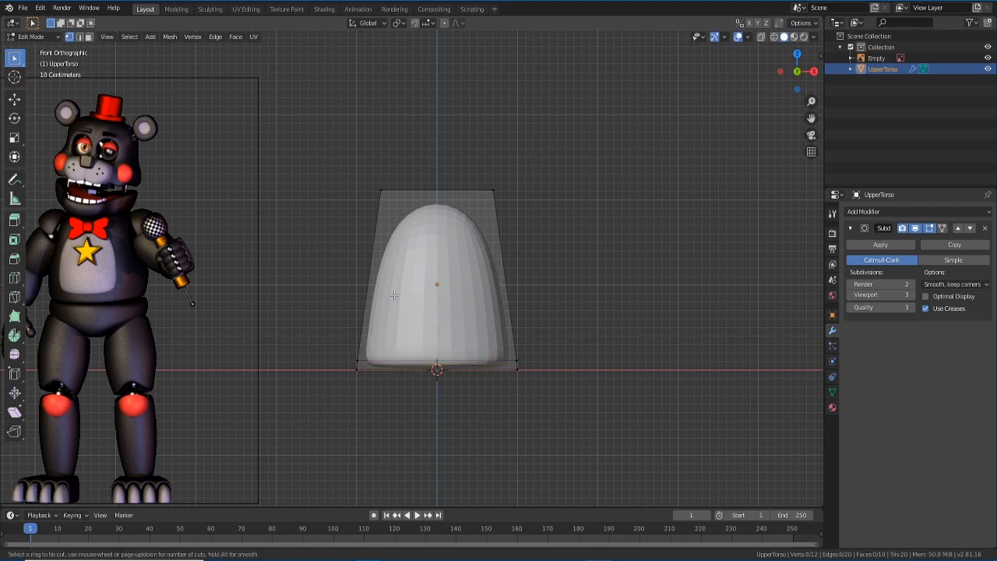
left_click(487, 259)
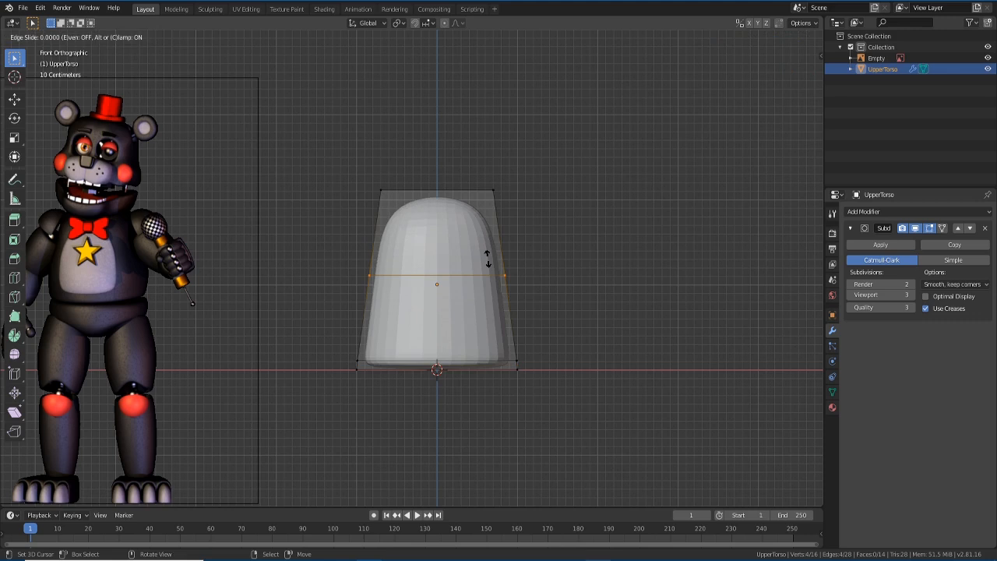
left_click_drag(488, 259, 486, 204)
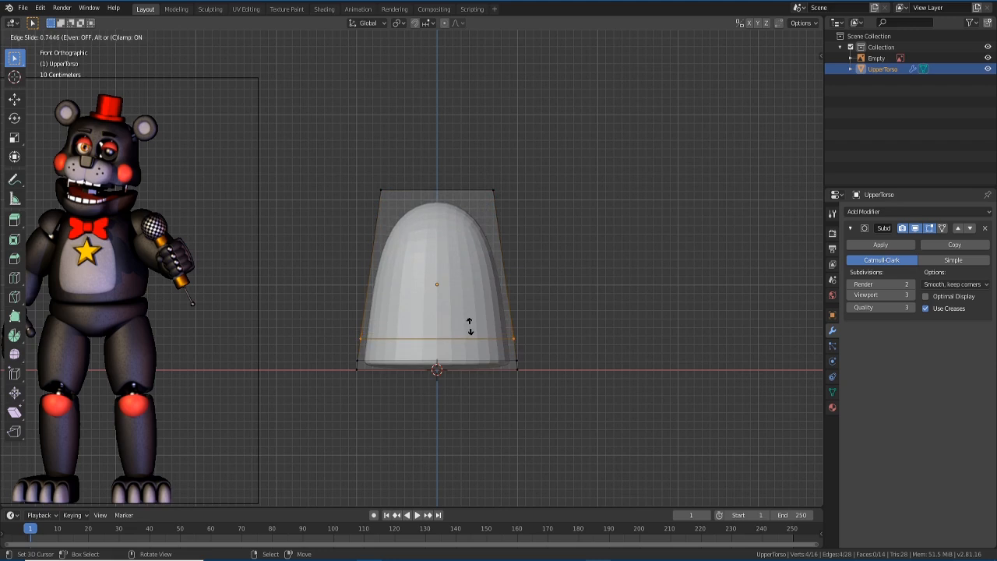
left_click(470, 321)
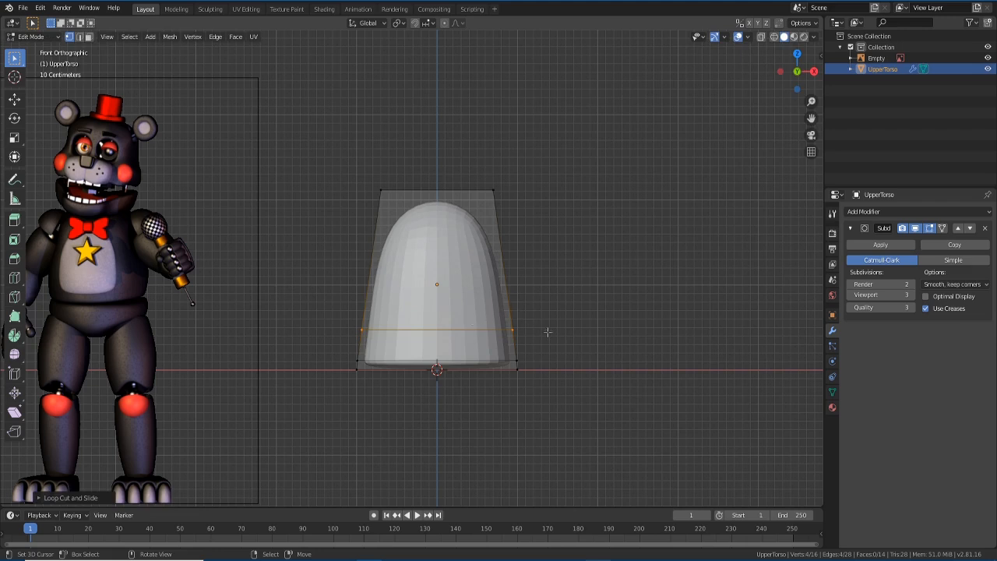
- Scale the new edge loop outward twice so the lower torso flares wider
key("s")
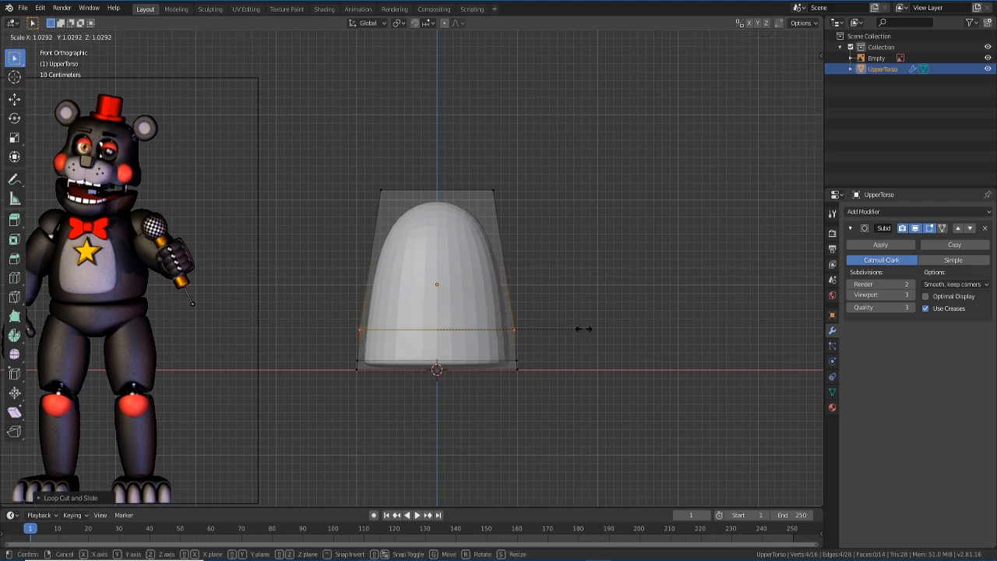
left_click(588, 330)
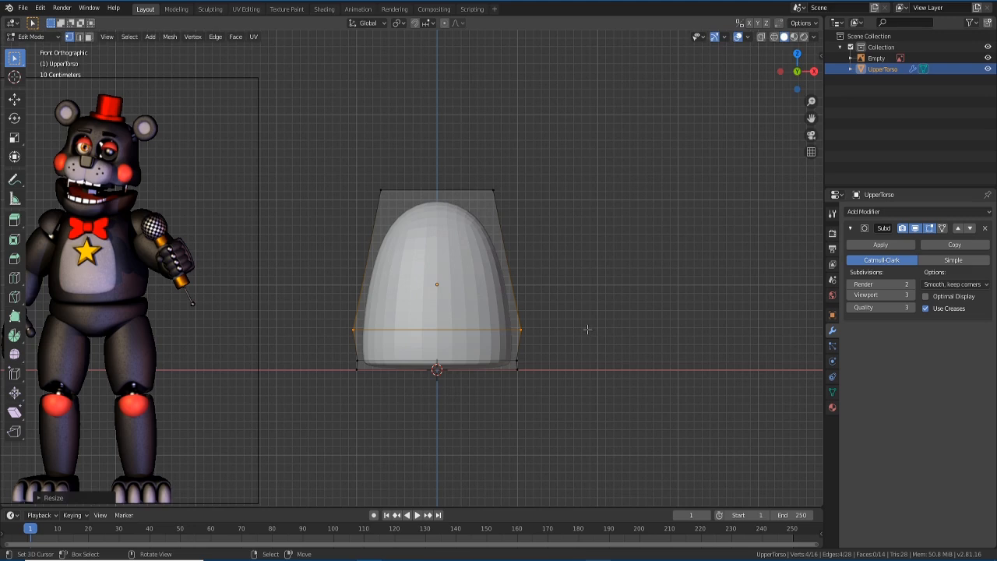
key("s")
left_click(594, 329)
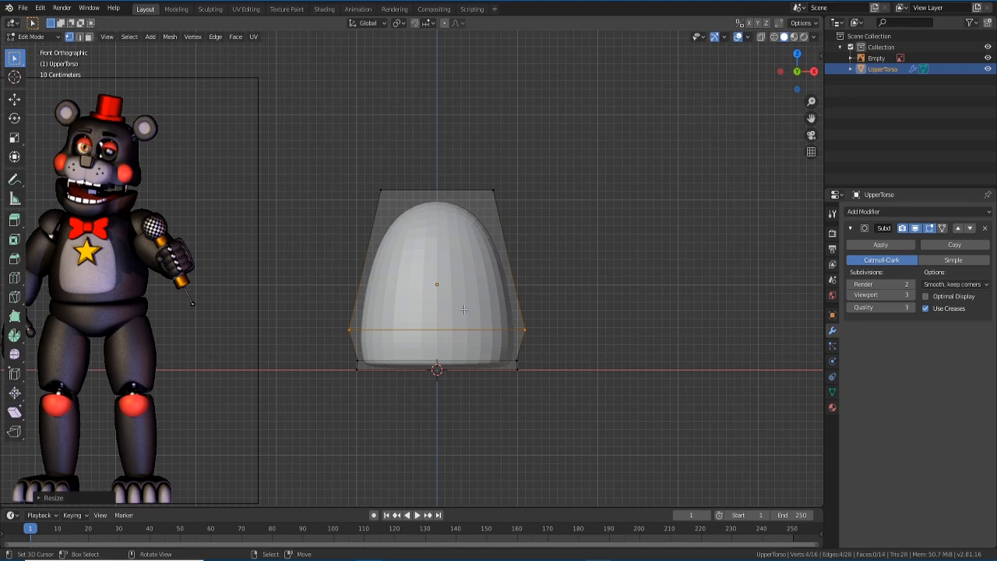
middle_click_drag(510, 257, 512, 286)
key("KP_1")
key("ctrl")
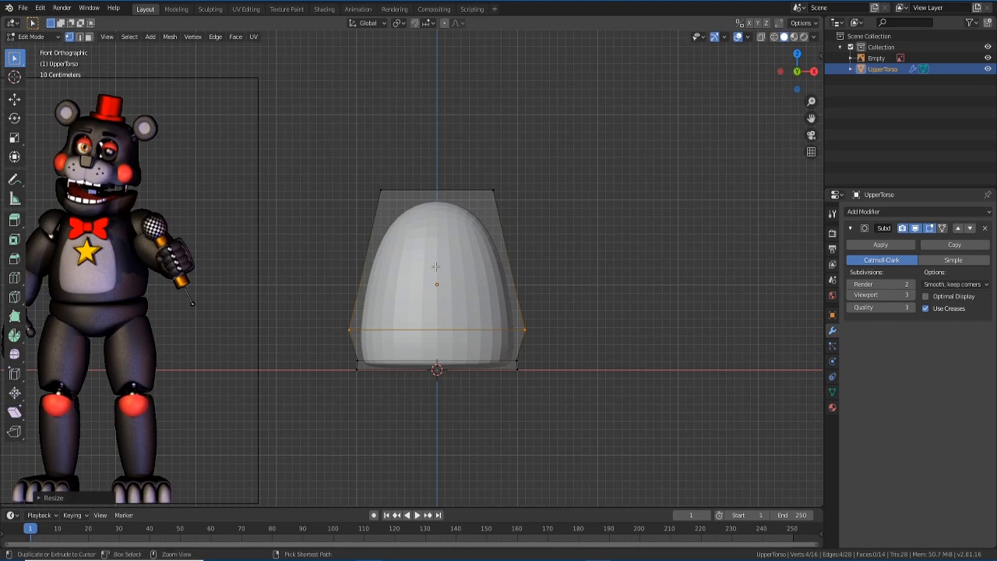
key("ctrl+r")
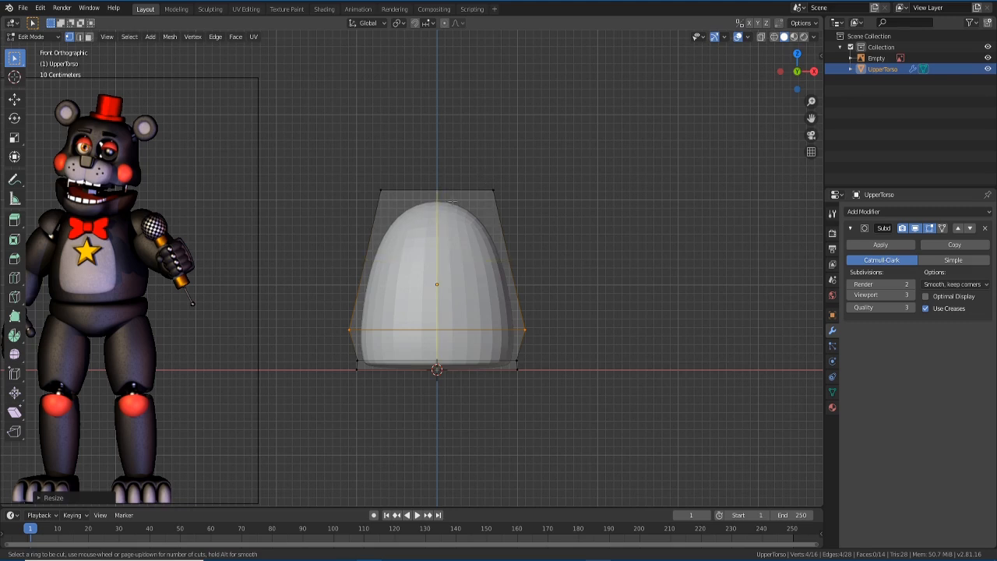
- Cut a centred vertical edge loop down the middle of the torso
left_click(452, 201)
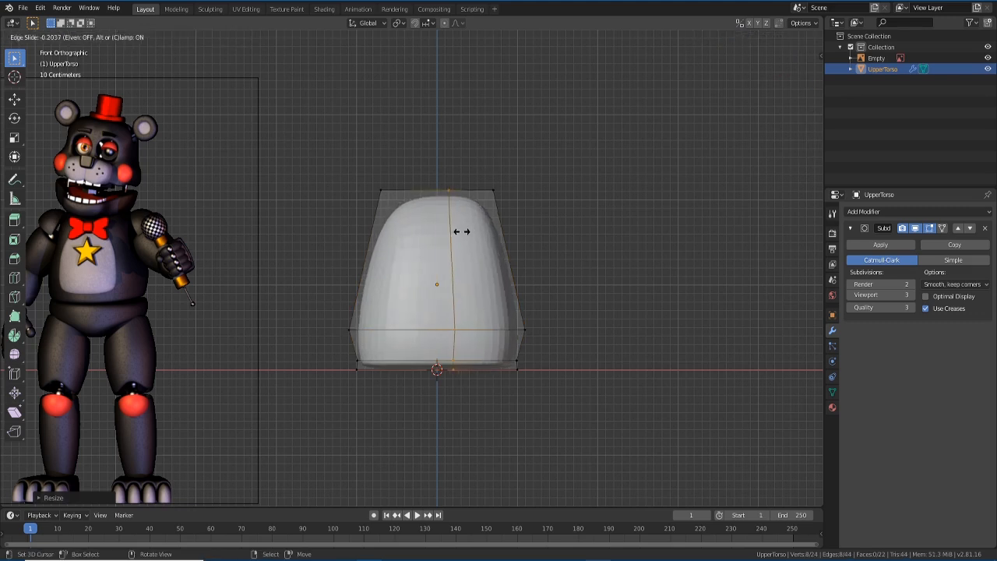
right_click(453, 227)
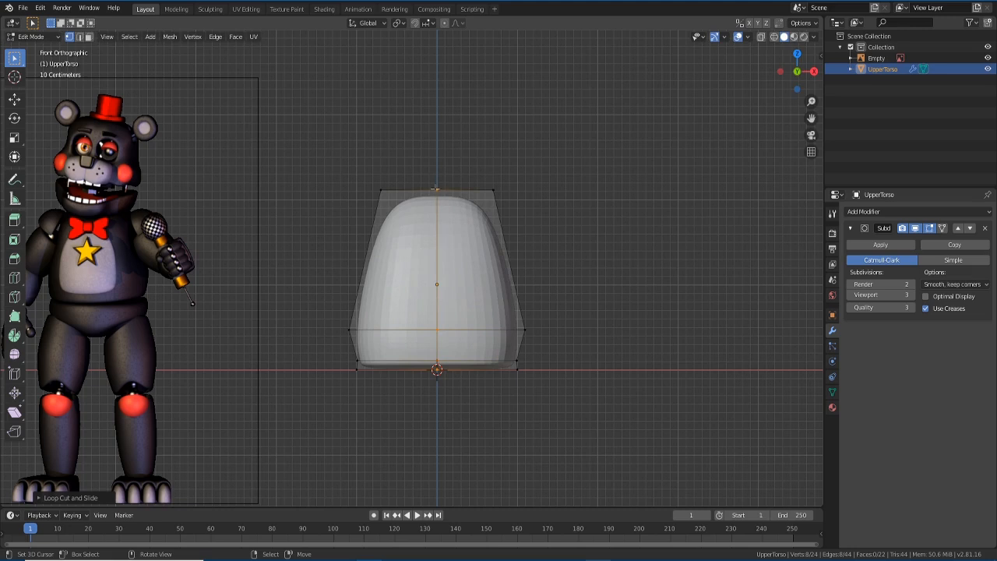
middle_click_drag(437, 189, 438, 209)
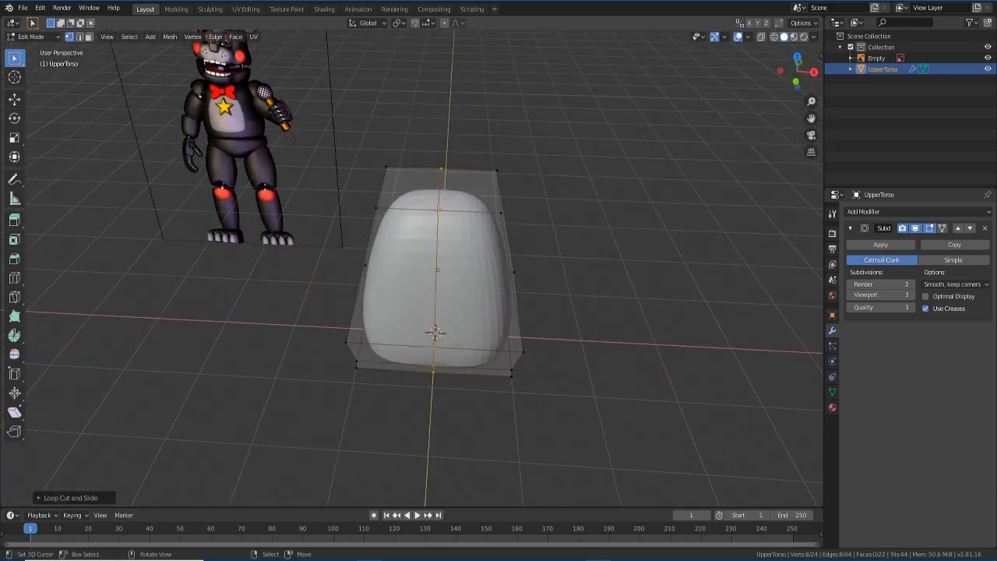
- Select the top-middle vertices and lower them about 0.097 m along Z so the top dips
left_click(441, 172, "shift")
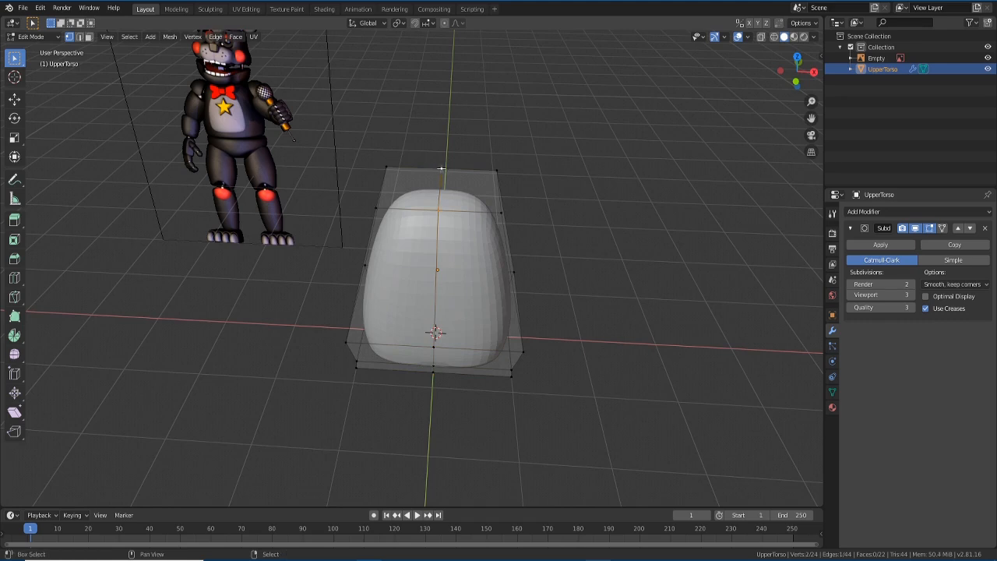
middle_click_drag(441, 170, 442, 161)
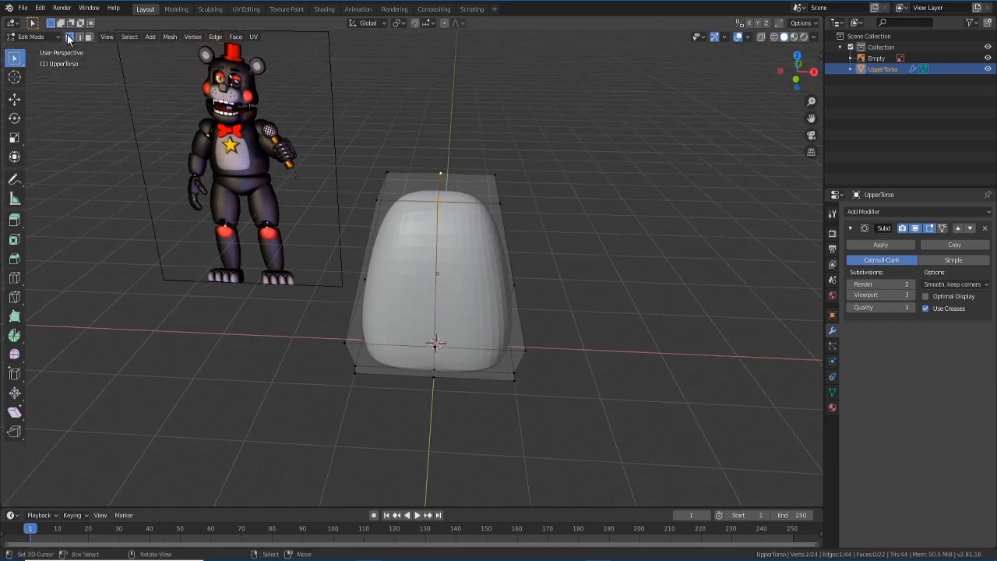
key("KP_1")
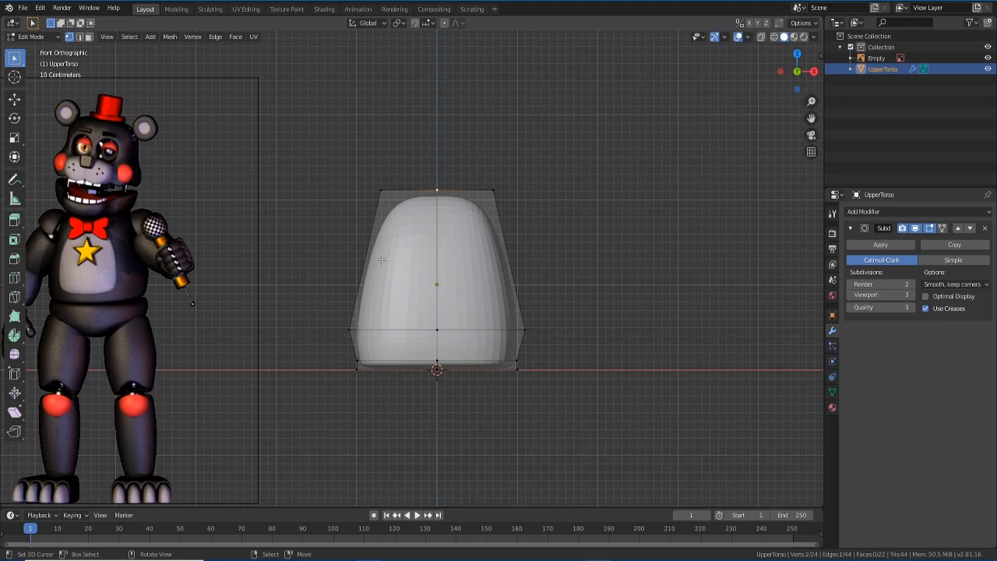
key("g")
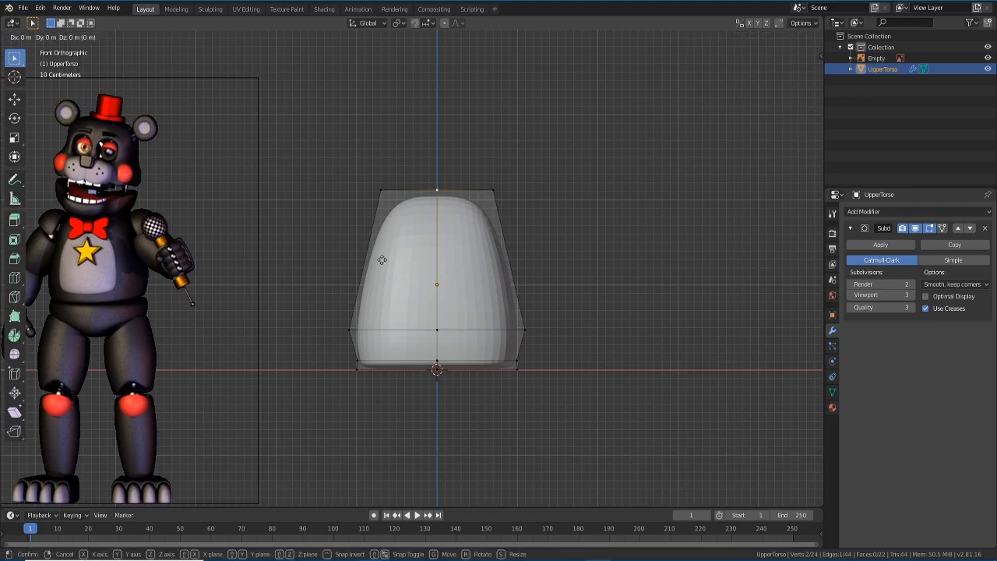
key("g")
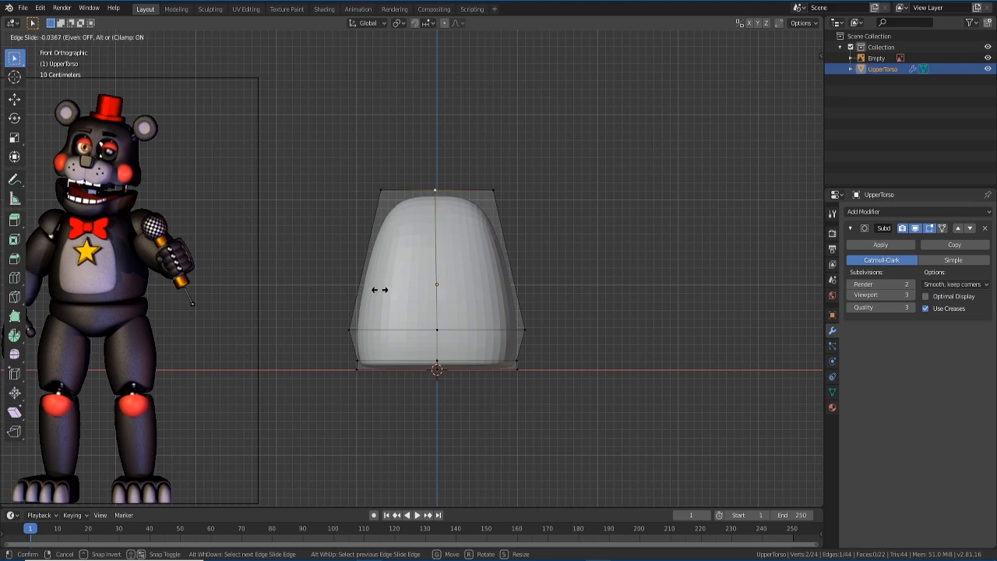
left_click(379, 289)
middle_click_drag(466, 250, 441, 276)
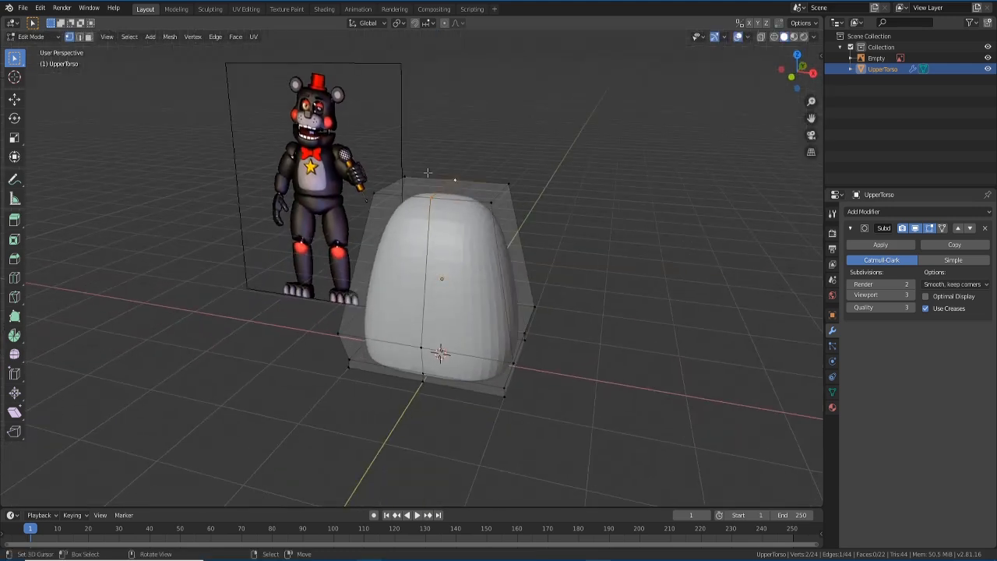
middle_click_drag(428, 179, 452, 179)
key("KP_1")
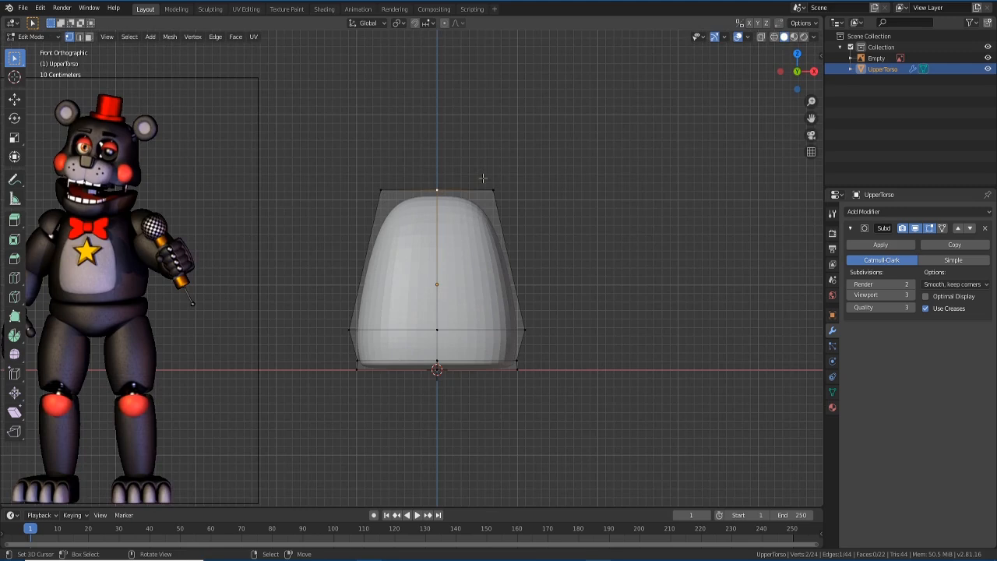
key("g")
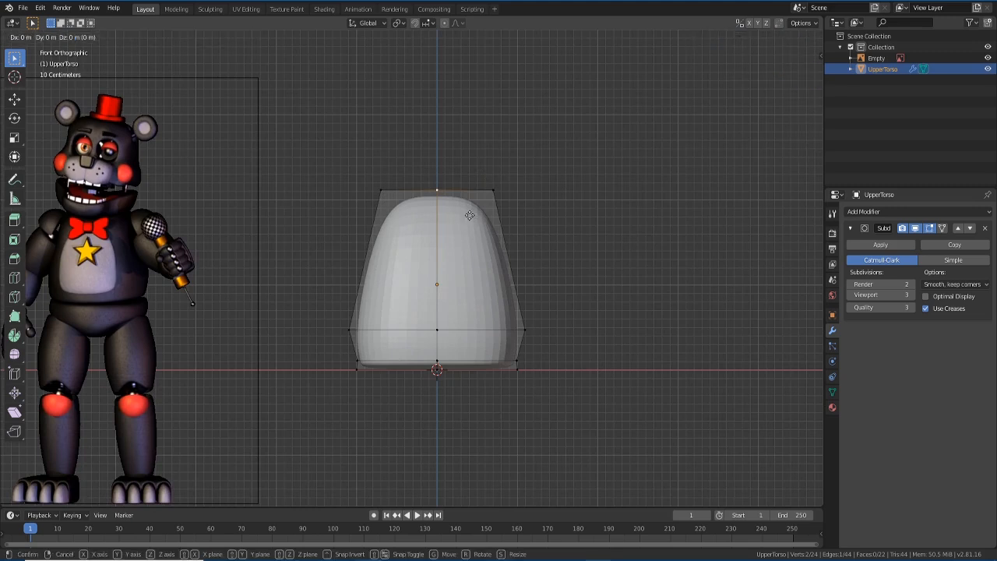
key("z")
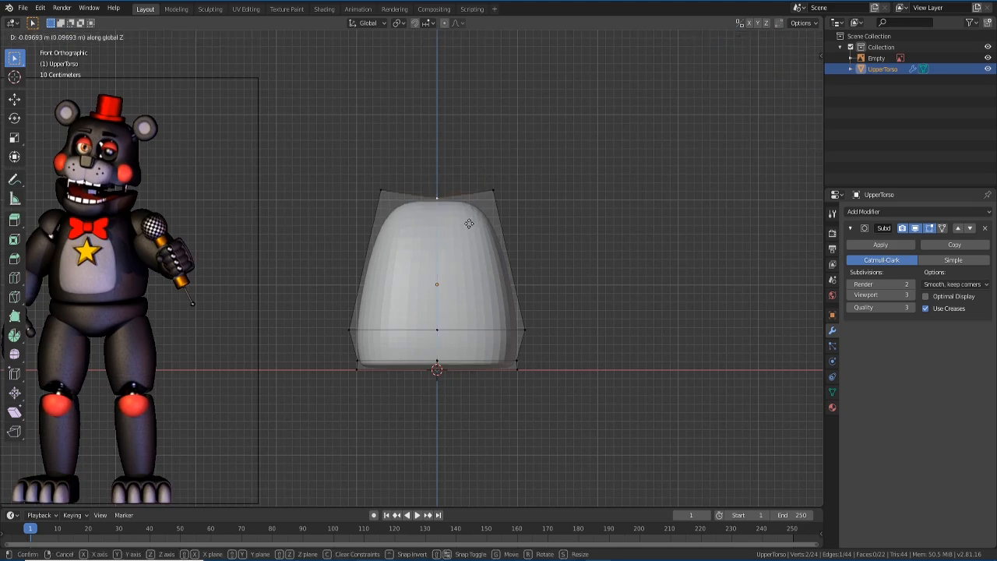
left_click(469, 227)
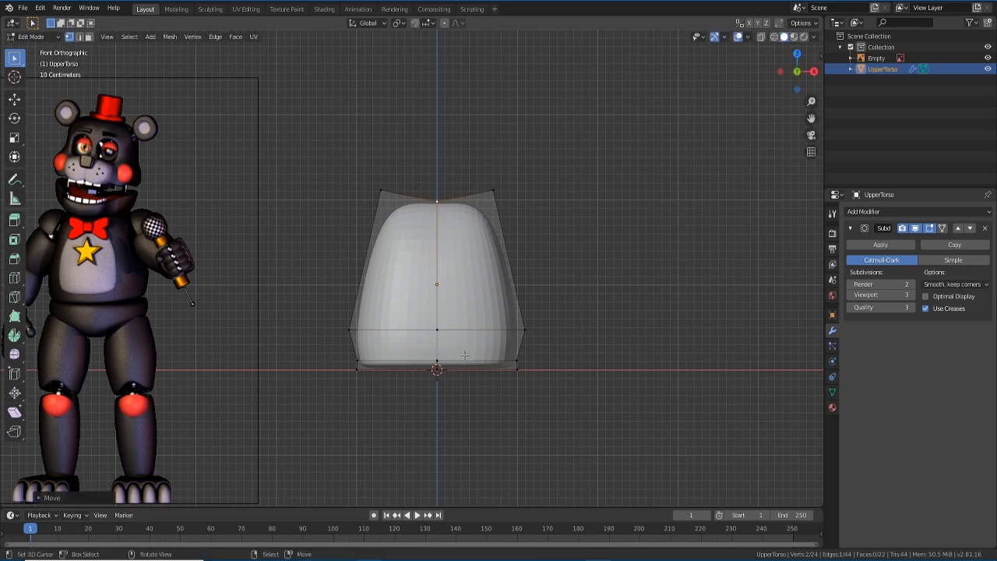
- Return to Object Mode to preview the smoothed torso
scroll(465, 288, "down", 1)
scroll(465, 286, "up", 1)
key("Tab")
middle_click_drag(469, 311, 485, 332)
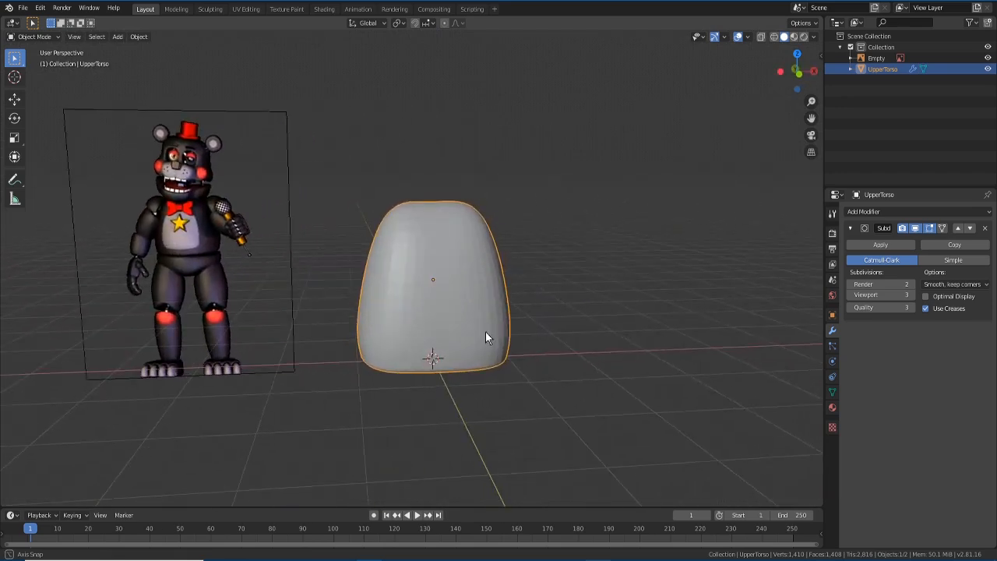
- Toggle between Edit and Object Mode to compare the cage with the smoothed torso
key("KP_1")
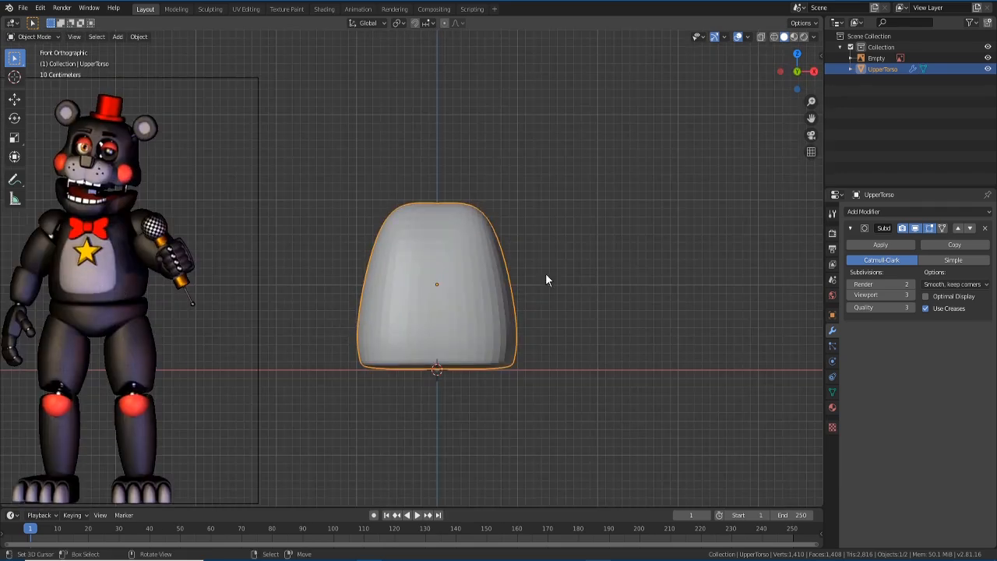
key("Tab")
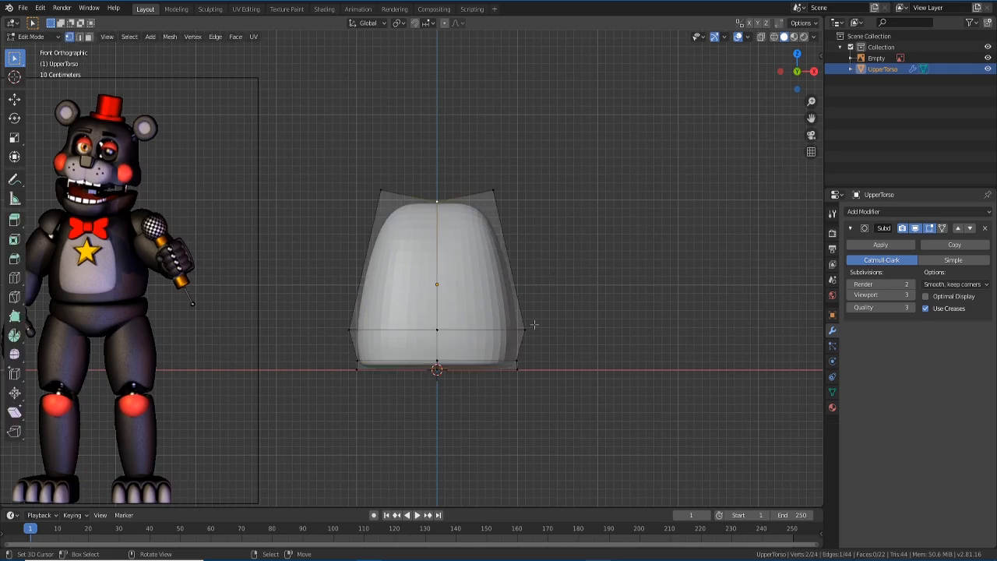
middle_click_drag(535, 324, 479, 338)
key("Tab")
key("Tab")
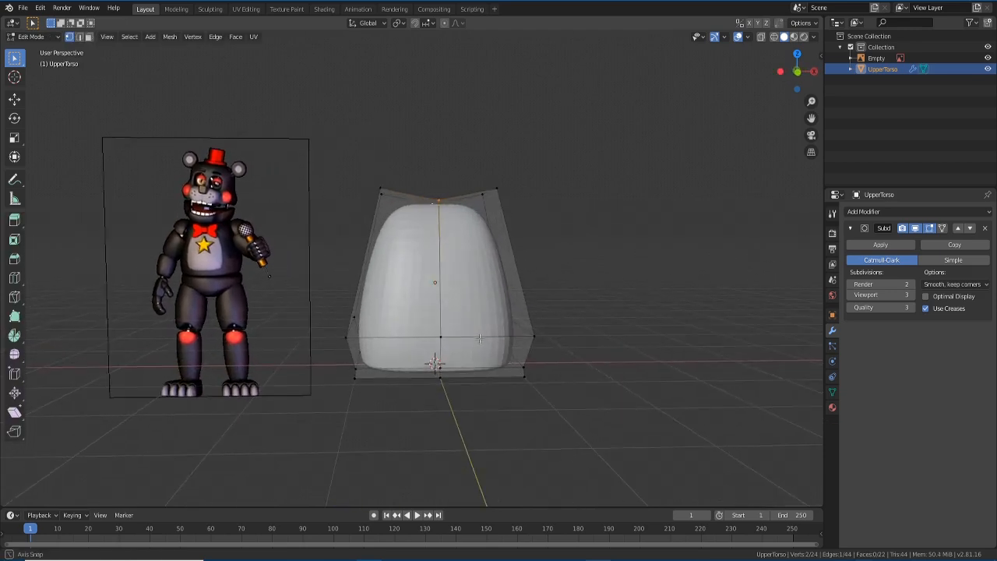
key("KP_1")
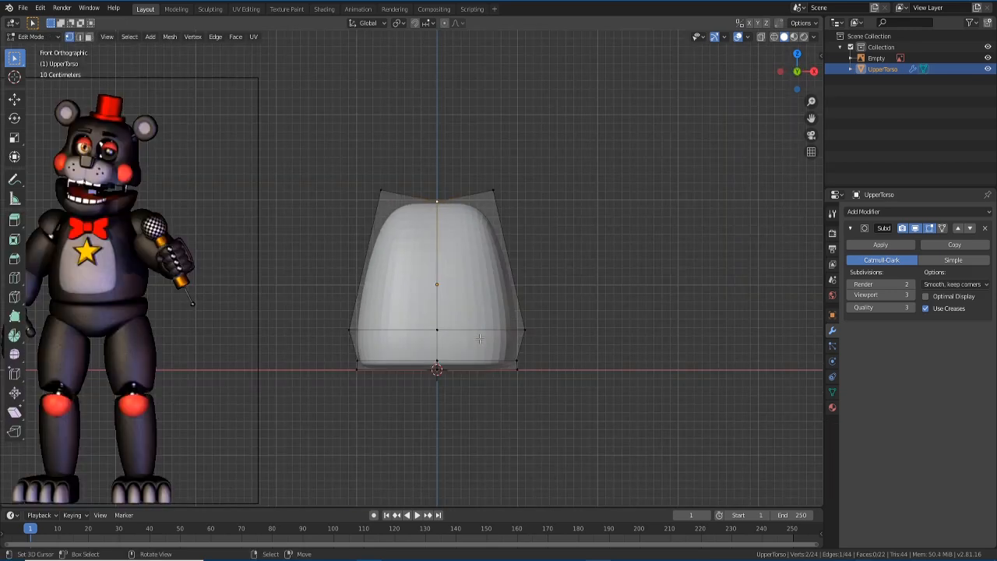
key("Tab")
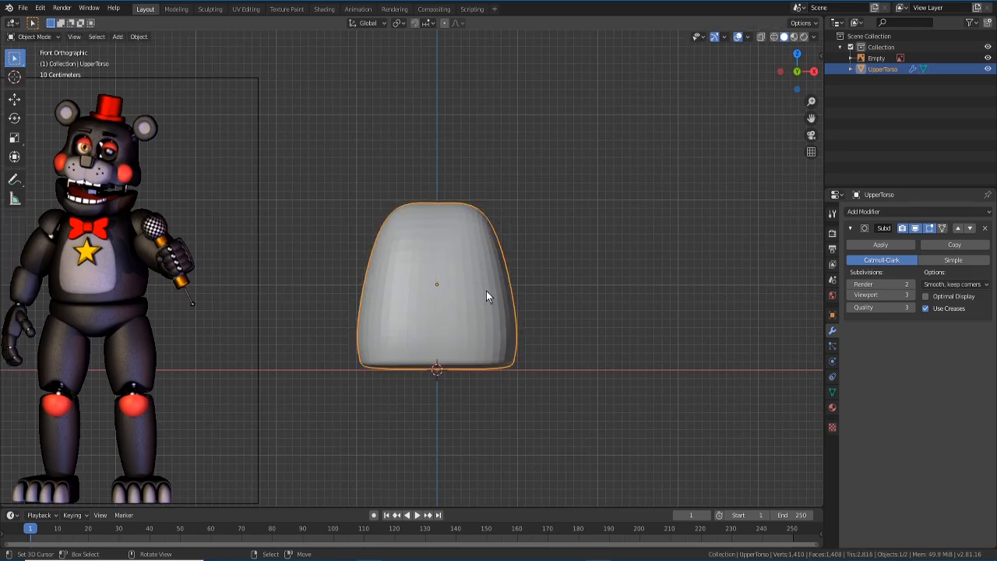
key("Tab")
middle_click_drag(490, 311, 470, 321)
- Apply Object > Shade Smooth to UpperTorso, then return to Edit Mode to check it
key("Tab")
left_click(143, 38)
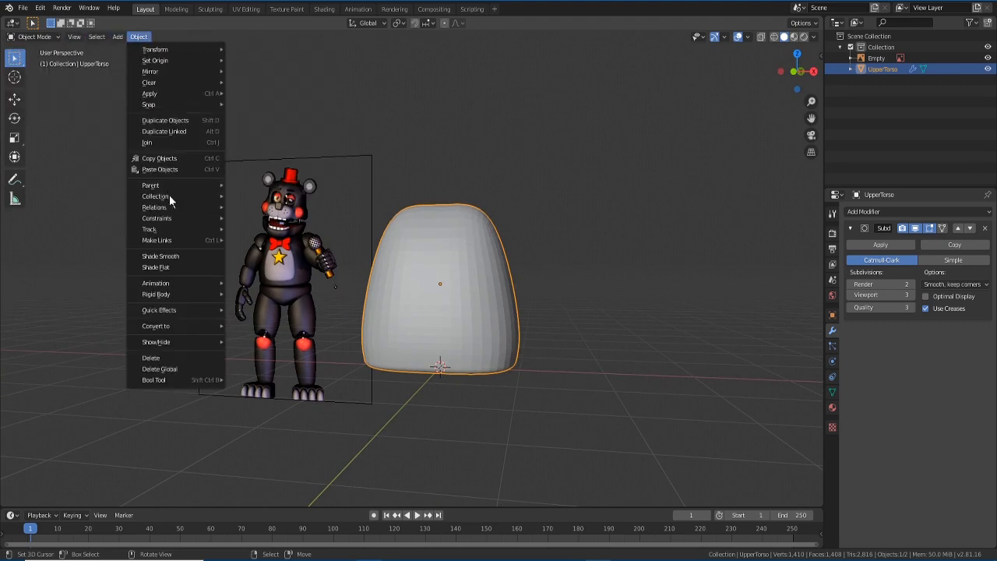
left_click(190, 256)
middle_click_drag(493, 348, 469, 349)
key("Tab")
key("Tab")
key("Tab")
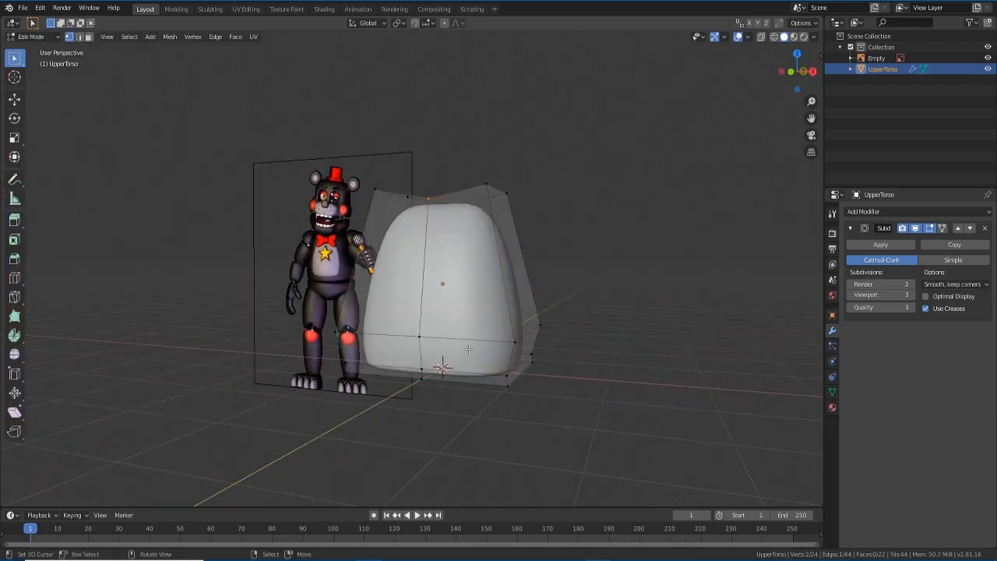
key("Tab")
middle_click_drag(469, 350, 491, 350)
key("Tab")
key("Tab")
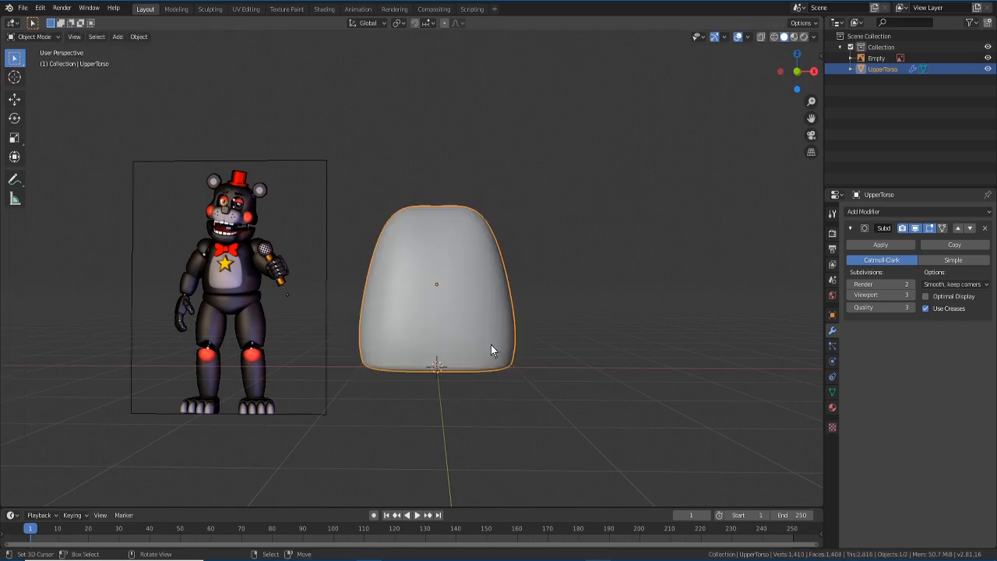
scroll(491, 344, "down", 1)
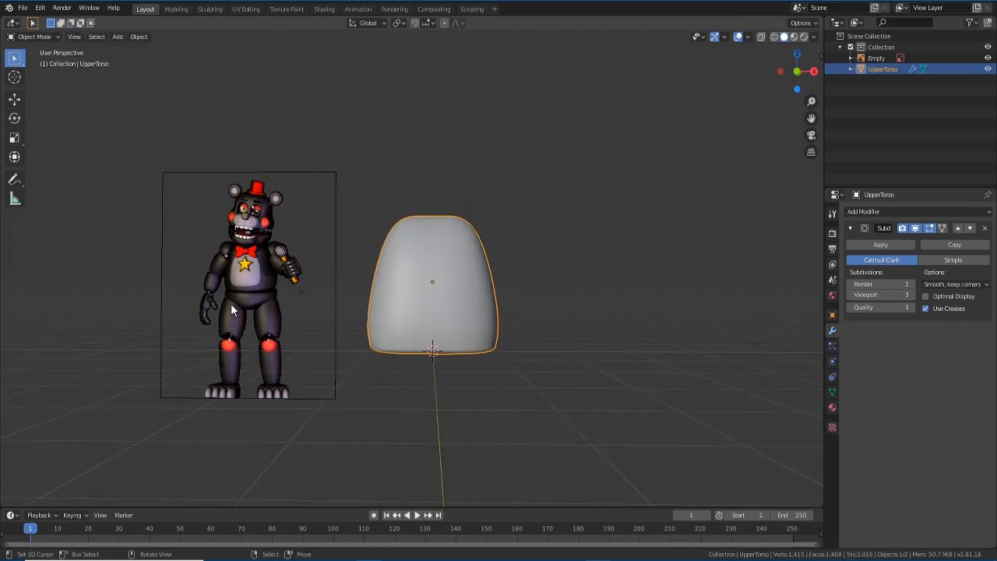
key("Tab")
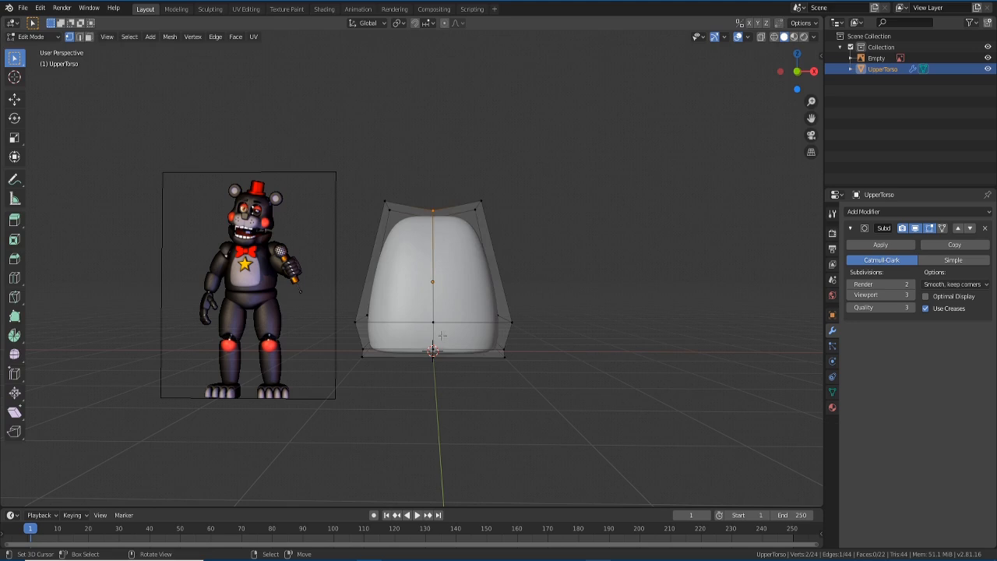
- Switch to face select and select the torso's two bottom faces from underneath
scroll(442, 311, "up", 2)
middle_click_drag(441, 306, 442, 289, "shift")
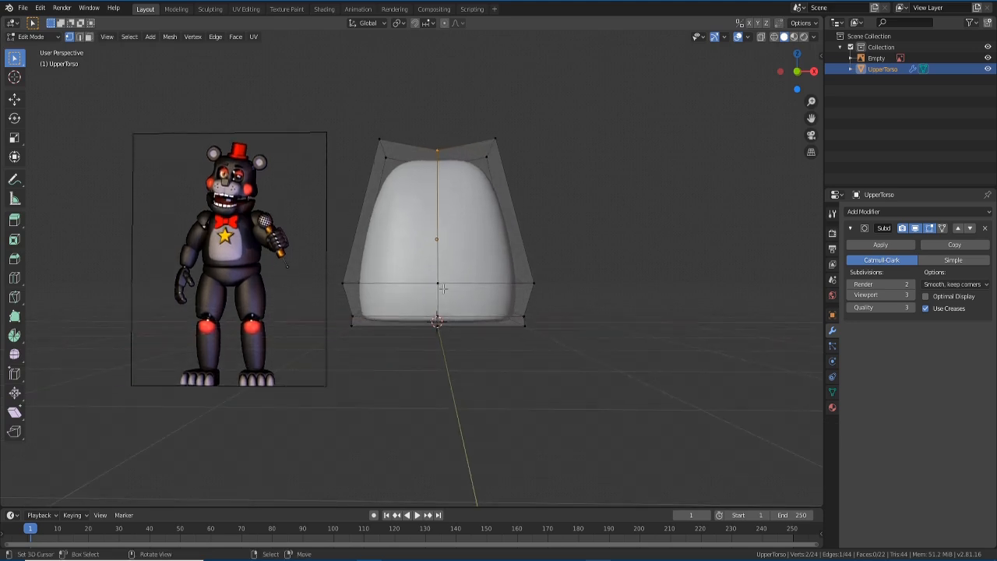
key("KP_1")
middle_click_drag(454, 349, 455, 286)
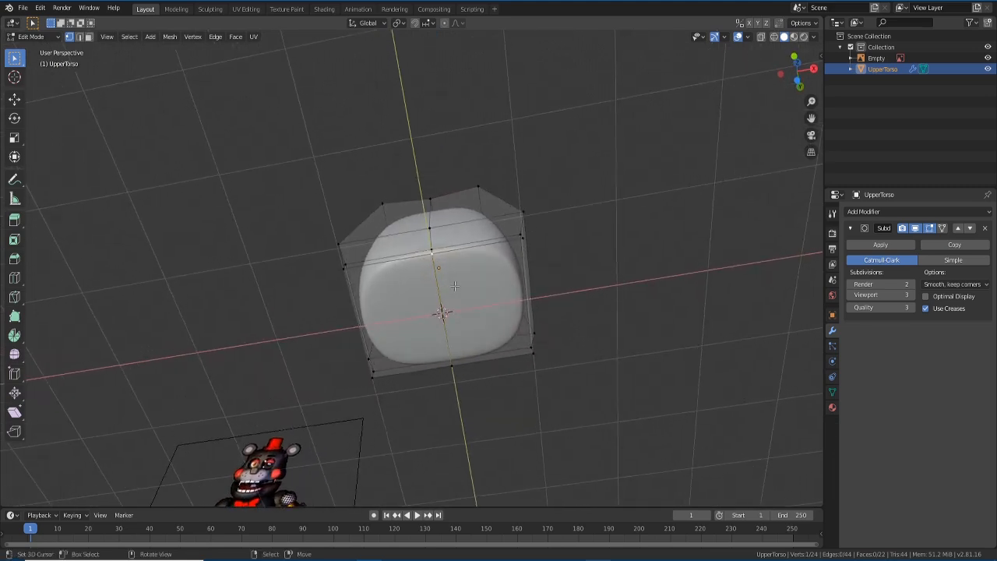
key("3")
middle_click_drag(472, 331, 453, 370)
left_click(455, 319)
middle_click_drag(455, 318, 468, 416)
left_click(439, 319, "shift")
middle_click_drag(469, 374, 463, 356)
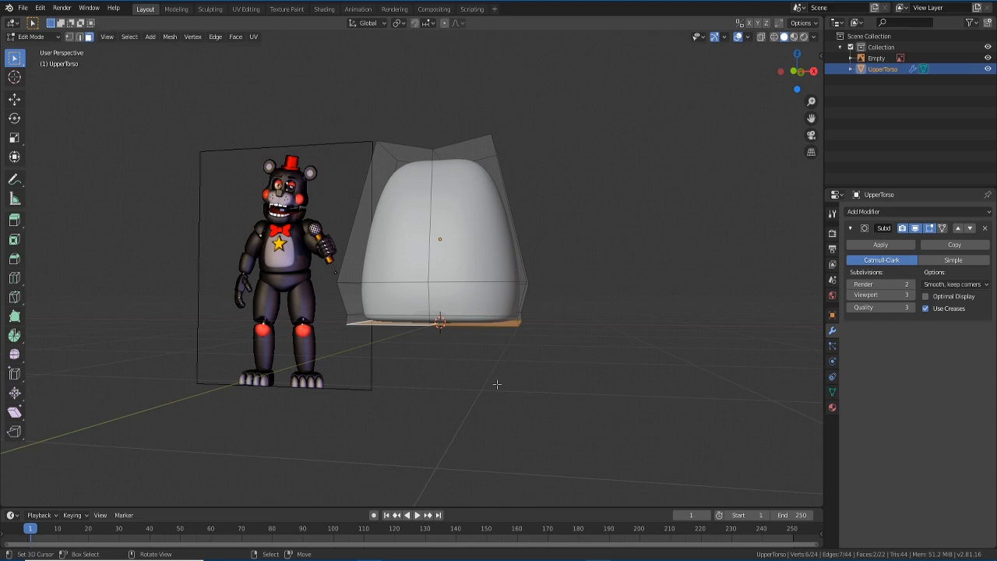
- Extrude the two bottom faces downward along Z, growing the cage to 30 vertices
key("e")
key("z")
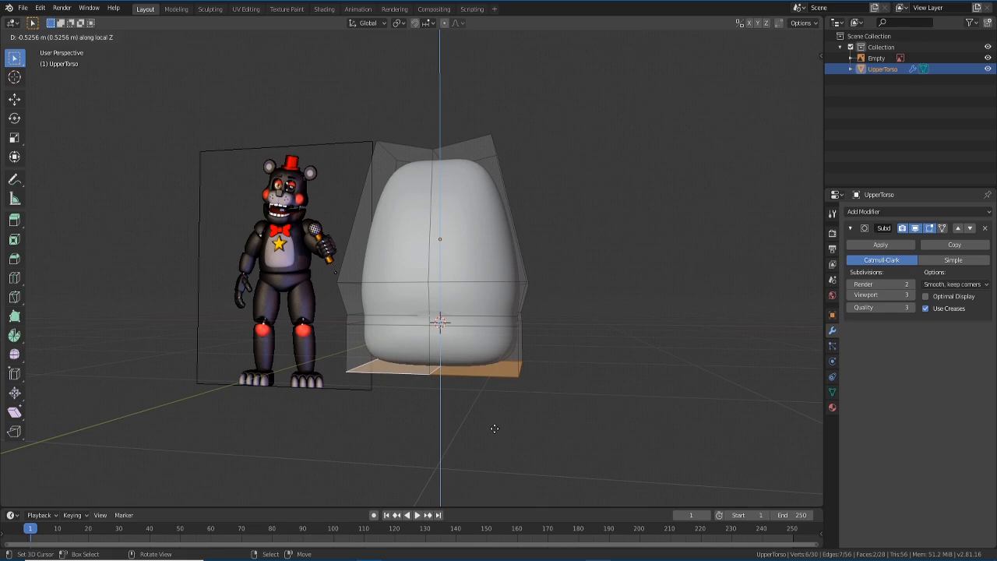
left_click(494, 428)
middle_click_drag(493, 428, 534, 423)
mouse_move(486, 422)
middle_mouse_down()
mouse_move(459, 438)
mouse_move(527, 429)
mouse_move(455, 434)
mouse_move(550, 434)
mouse_move(467, 429)
middle_mouse_up()
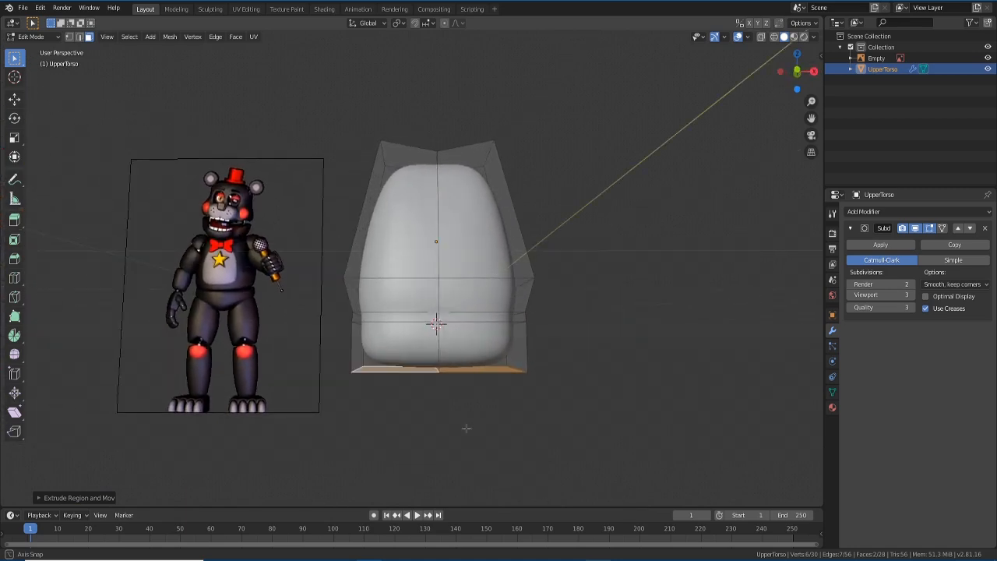
key("KP_1")
middle_click_drag(444, 395, 442, 362, "shift")
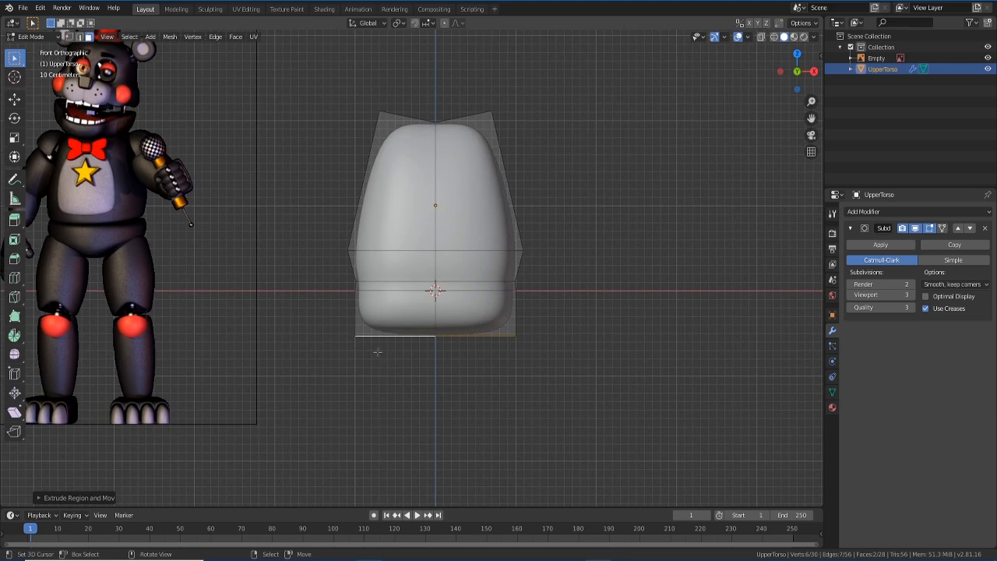
- In vertex mode, select the bottom front and back vertices and raise them along Z
left_click(67, 36)
right_click(341, 328, "shift")
middle_click_drag(338, 351, 450, 393)
key("alt+a")
left_click(467, 374, "shift")
left_click(543, 340, "shift")
key("KP_1")
mouse_move(422, 381)
middle_mouse_down()
mouse_move(455, 316)
mouse_move(436, 373)
middle_mouse_up()
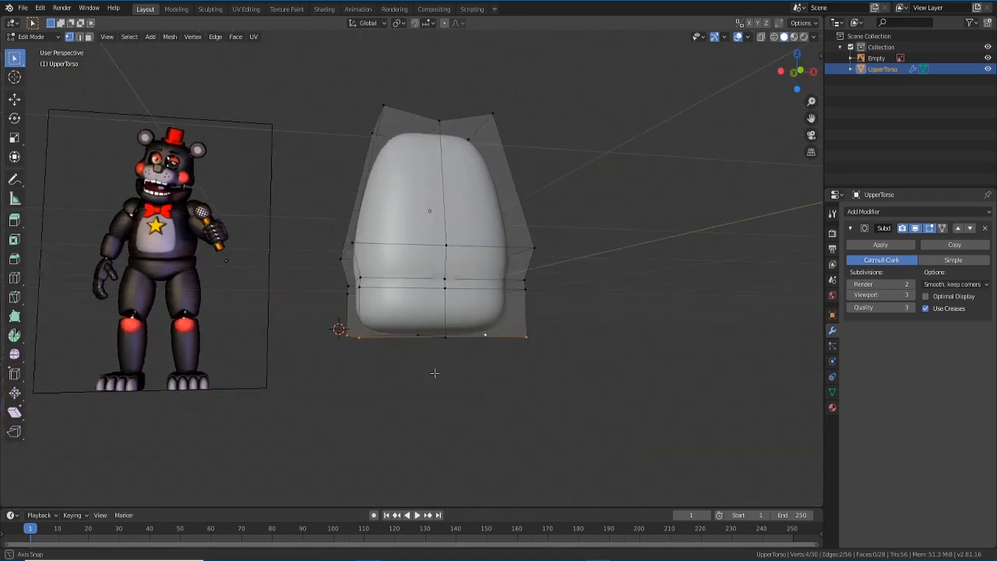
key("KP_1")
key("g")
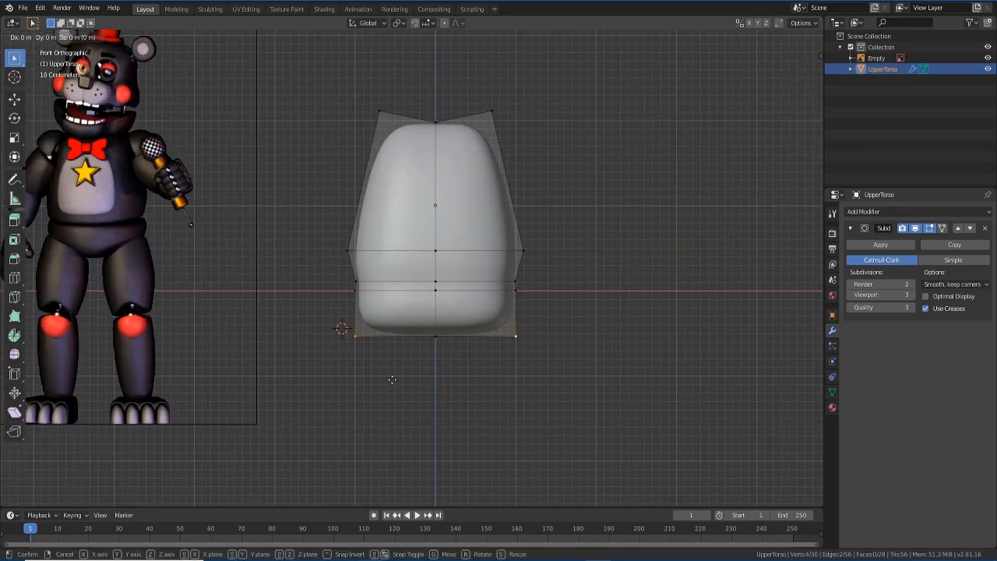
key("z")
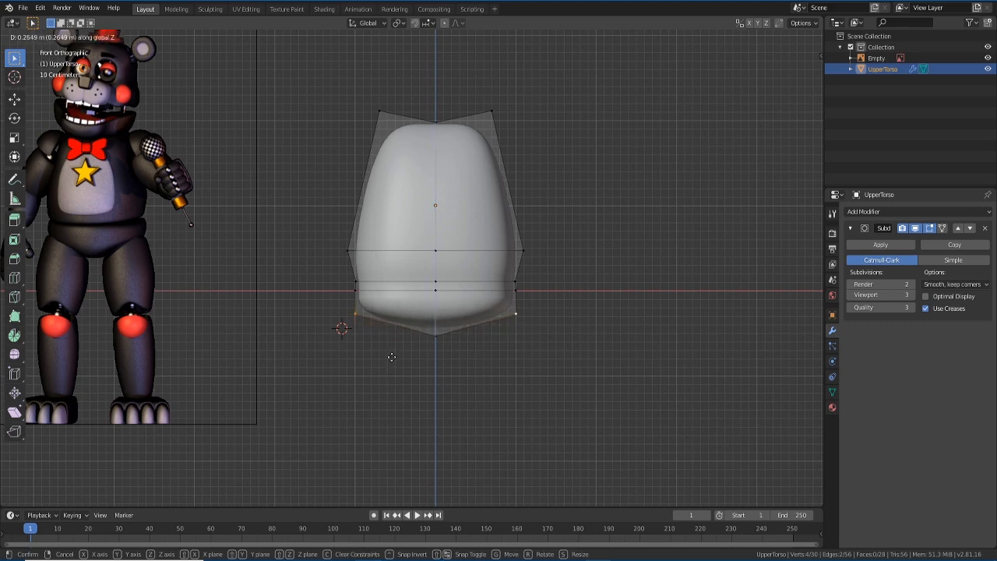
left_click(391, 357)
- Lower the bottom centre vertex about 0.2 m along Z into a V-shaped point
middle_click_drag(425, 339, 441, 326)
left_click(444, 318)
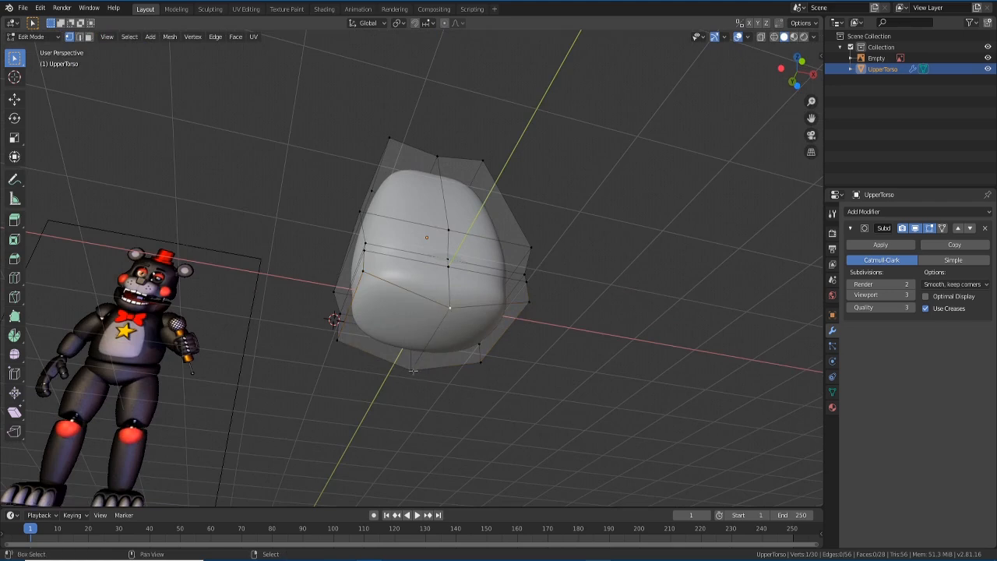
key("KP_1")
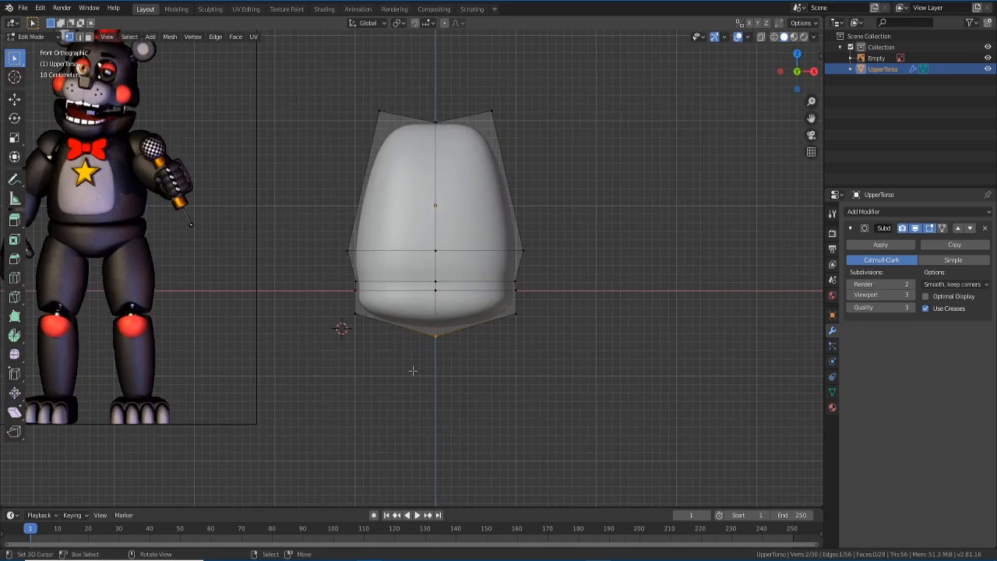
key("g")
key("z")
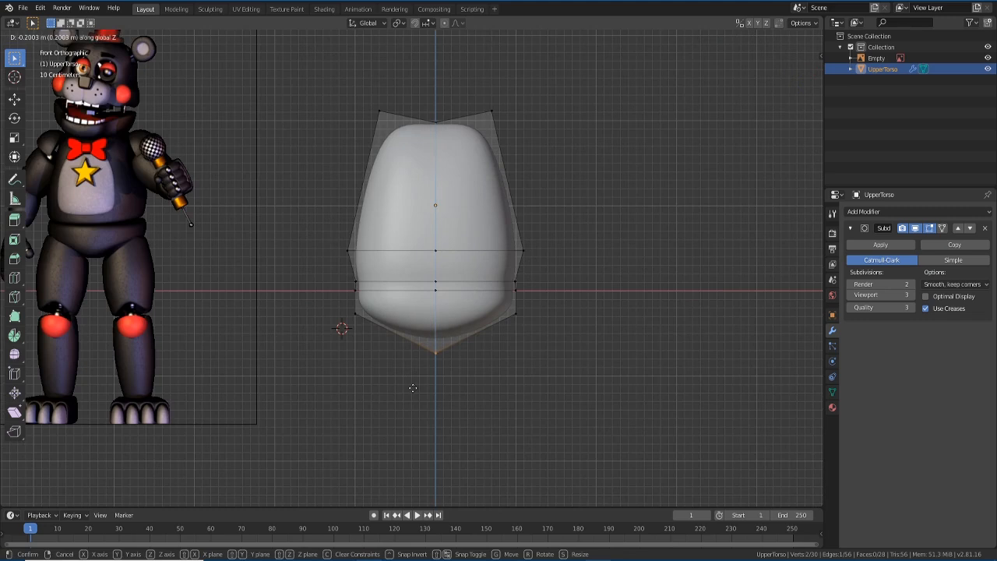
left_click(412, 388)
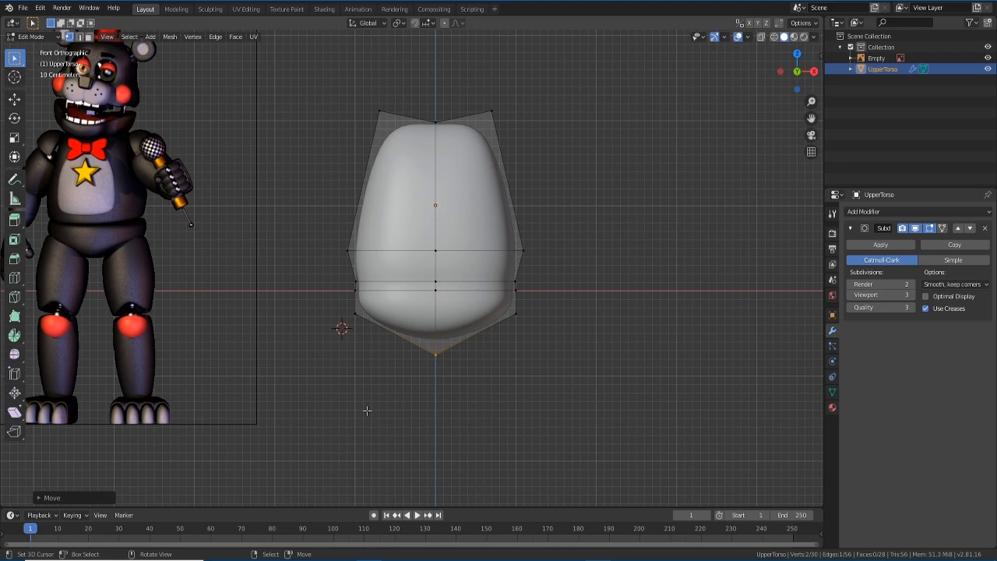
key("ctrl+r")
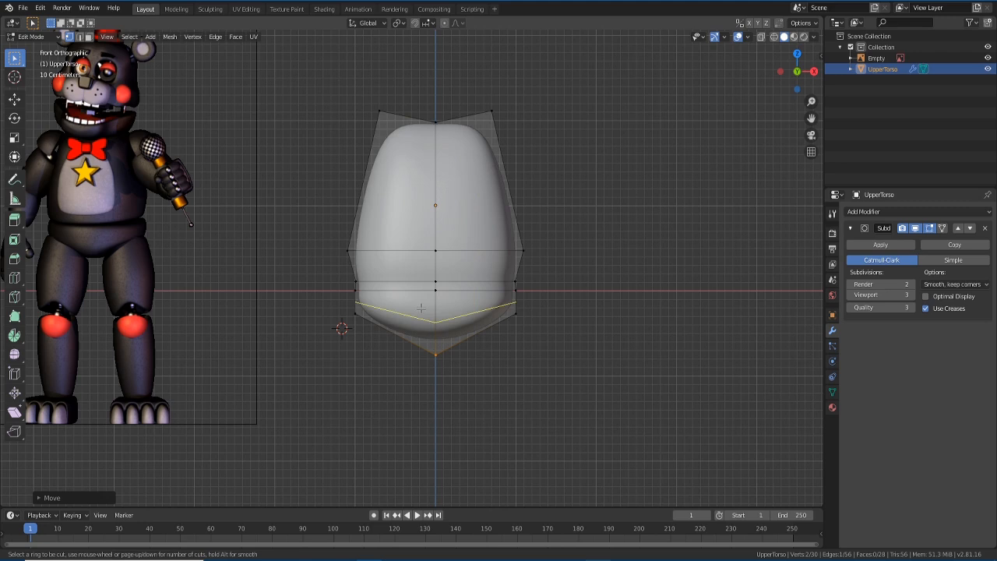
- Loop-cut the lower torso twice: one loop near the waist, one just above the pointed bottom
left_click(421, 308)
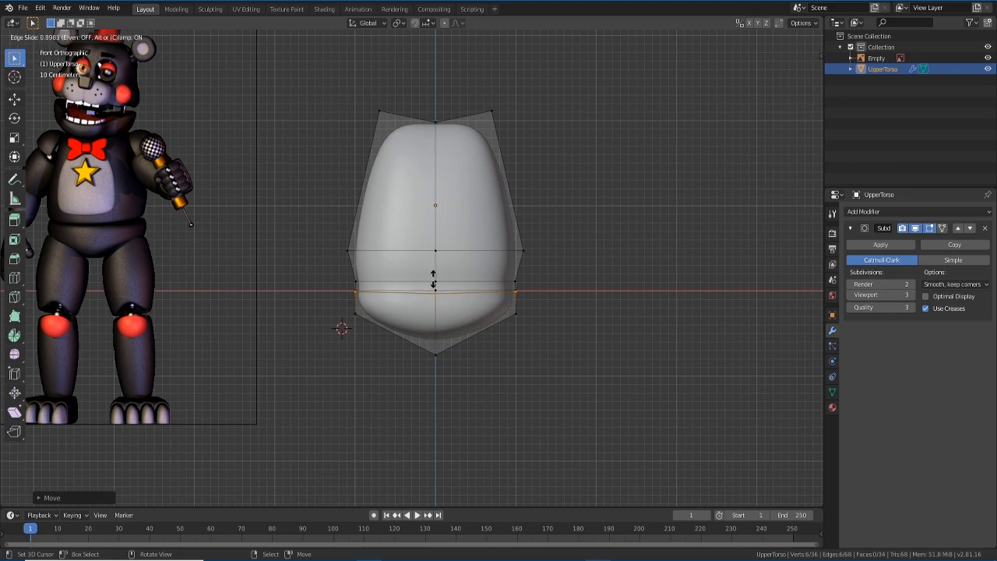
left_click(434, 281)
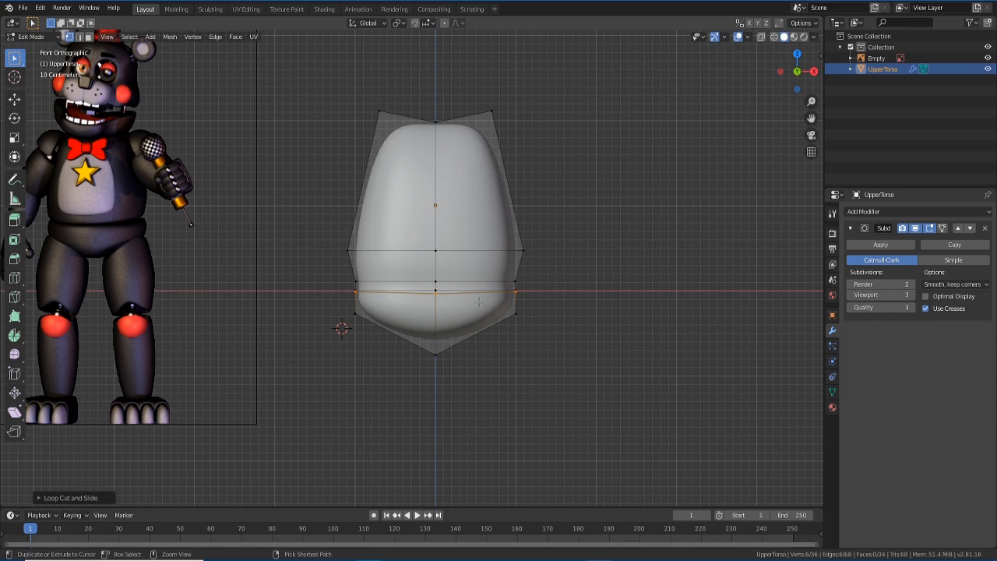
key("ctrl+r")
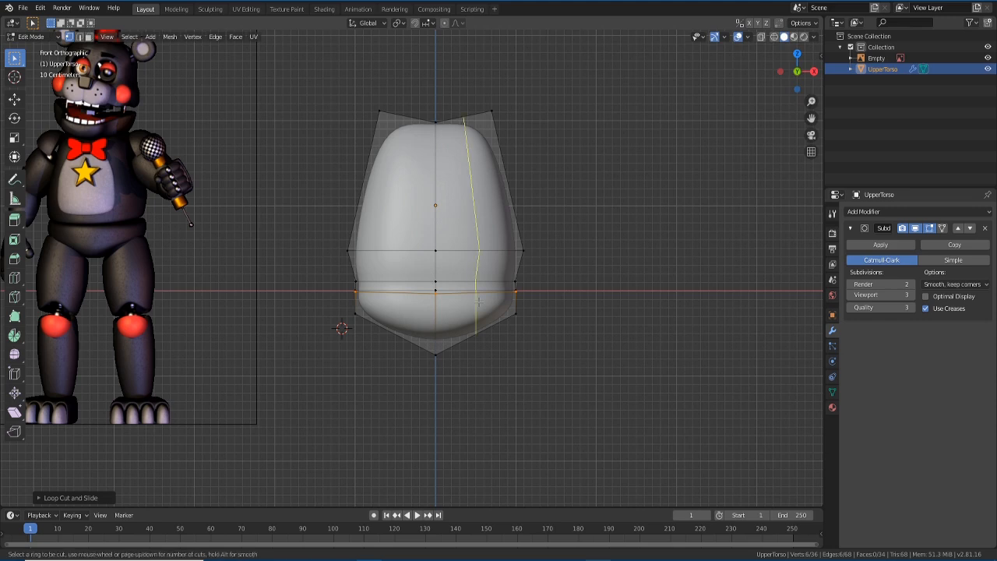
left_click(426, 310)
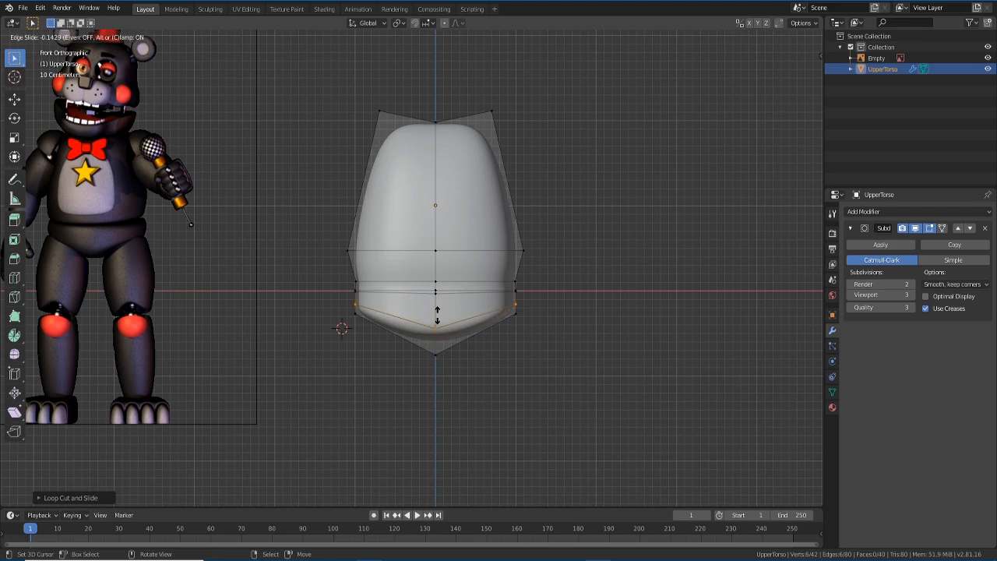
left_click(436, 315)
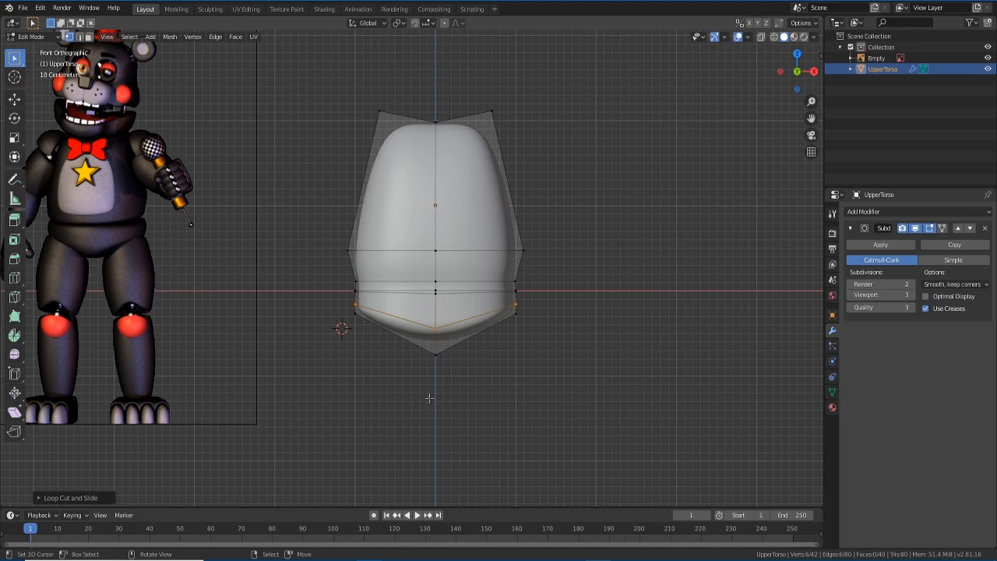
- Select a single bottom vertex of the torso in perspective view
middle_click_drag(398, 351, 303, 352)
right_click(379, 333)
middle_click_drag(375, 392, 459, 399)
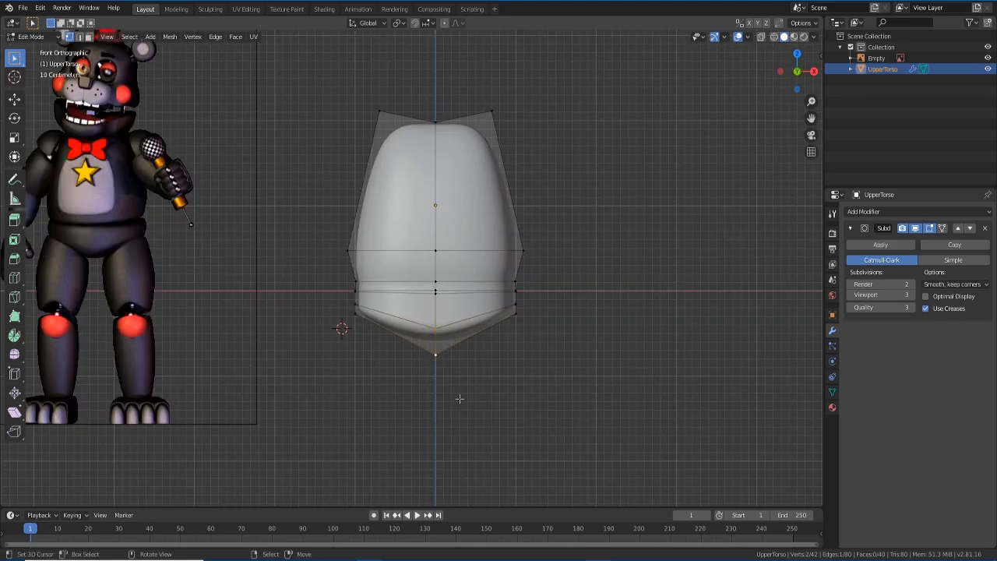
- In right side view, shift the selected bottom vertices along the Y axis
key("KP_3")
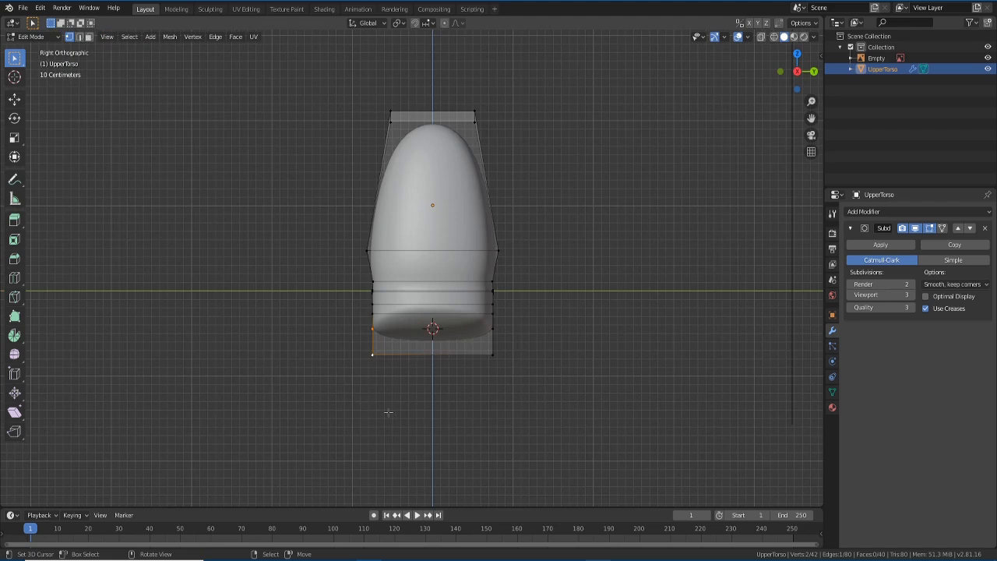
key("g")
key("y")
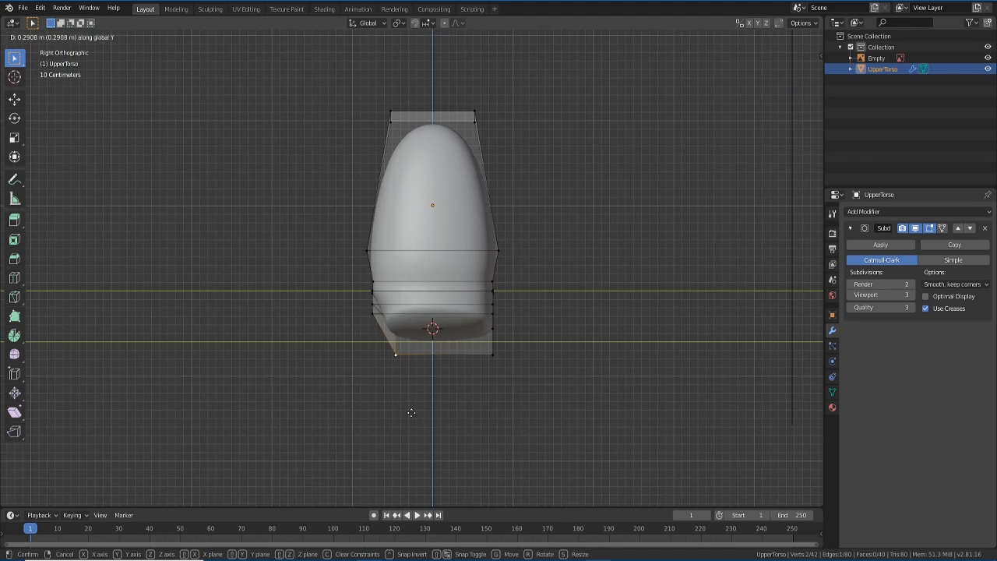
left_click(410, 413)
- Select another bottom vertex and move it along Y toward the centre
middle_click_drag(476, 404, 452, 416)
left_click(456, 326)
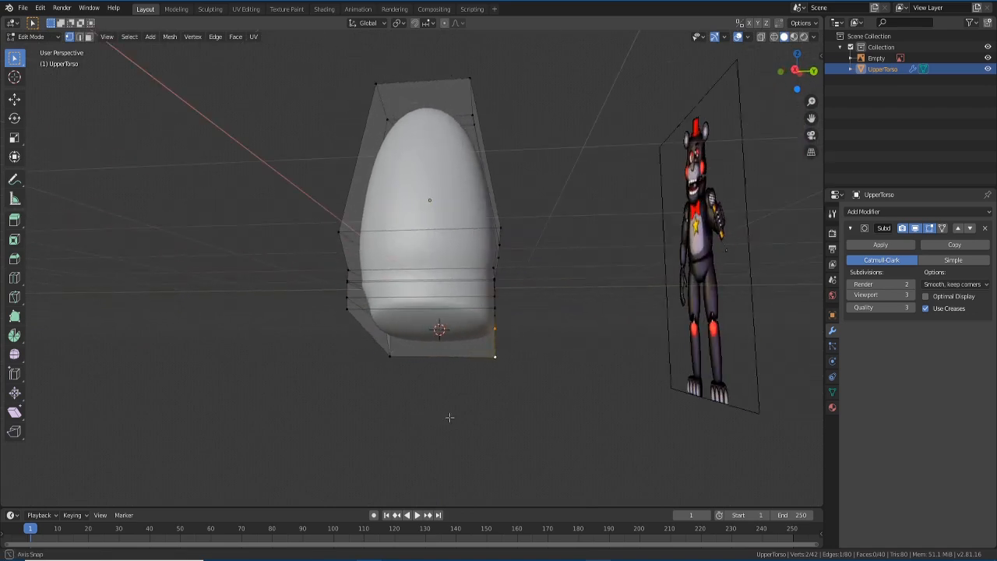
key("KP_3")
key("g")
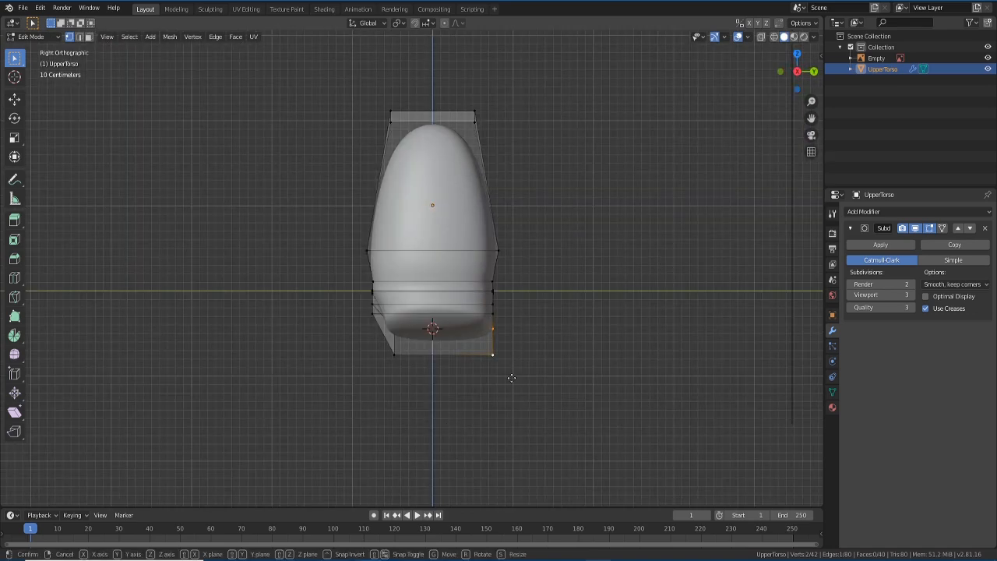
key("y")
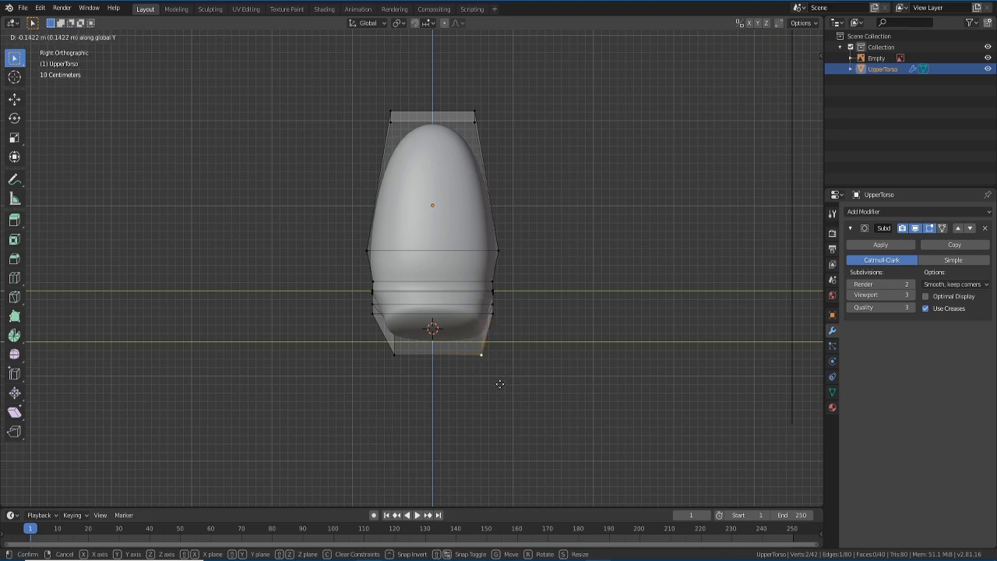
left_click(493, 387)
- Return to Object Mode in front view and turn on X-ray display
middle_click_drag(493, 387, 508, 417)
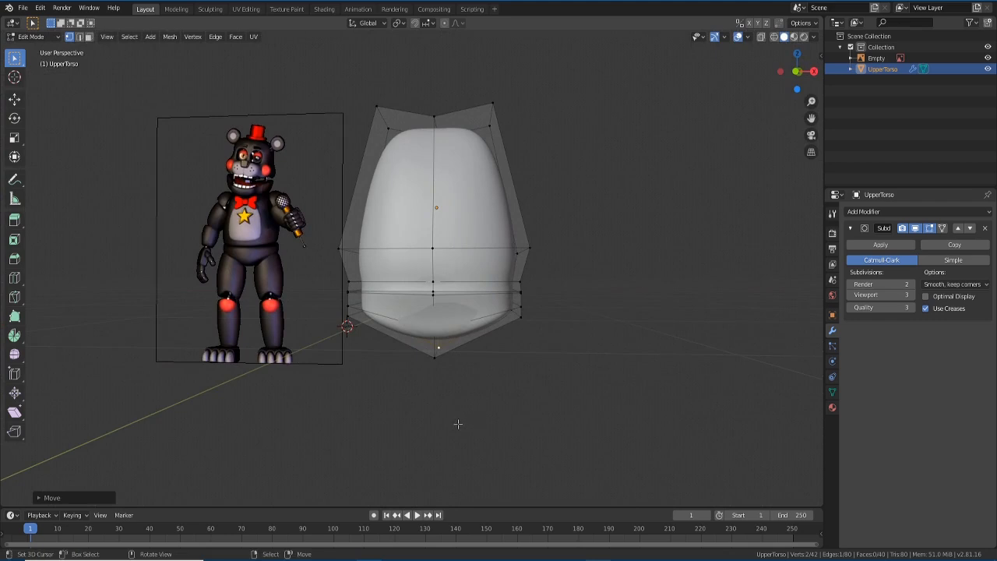
key("Tab")
key("Tab")
mouse_move(458, 425)
middle_mouse_down()
mouse_move(512, 423)
mouse_move(460, 425)
middle_mouse_up()
key("KP_1")
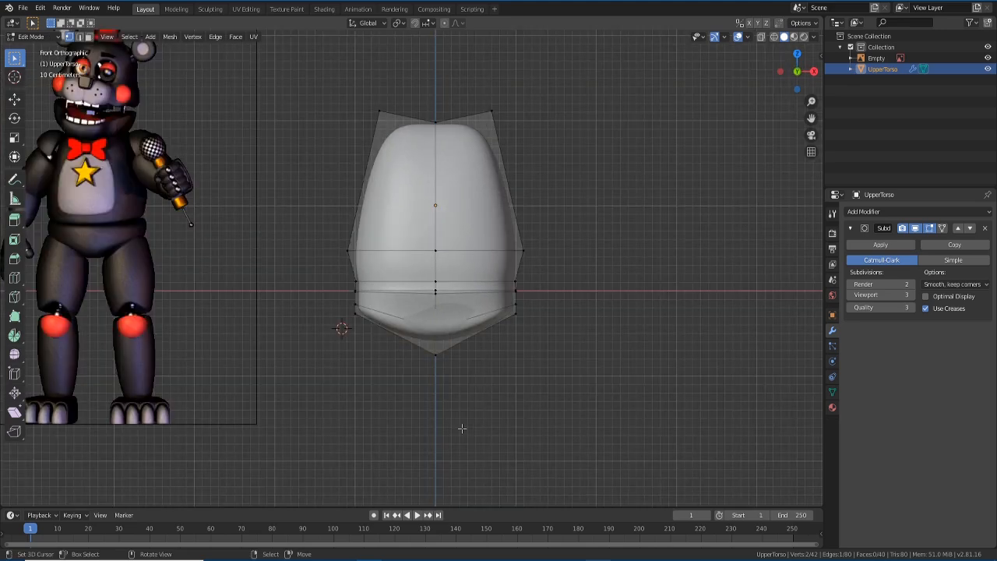
scroll(400, 357, "up", 1)
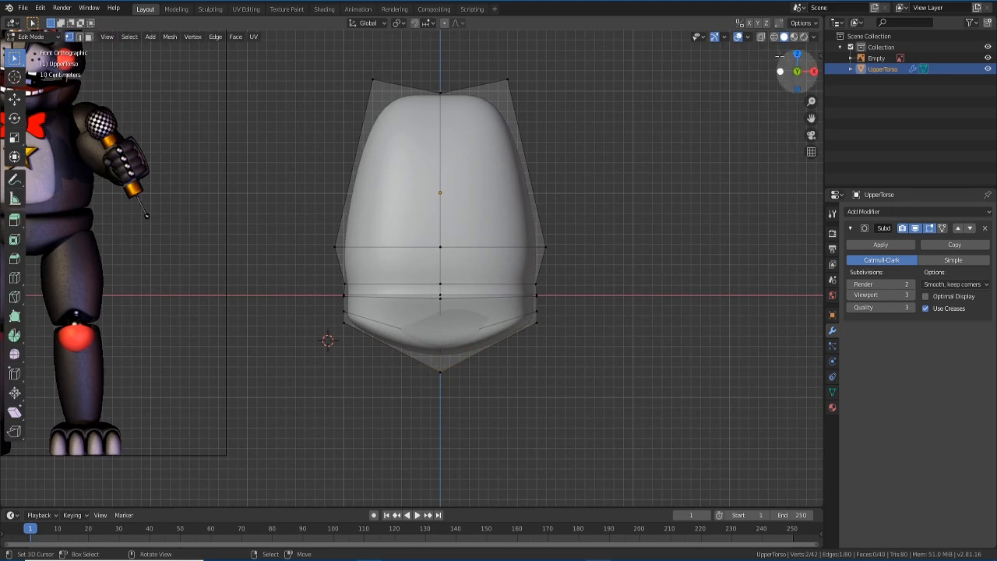
left_click(761, 38)
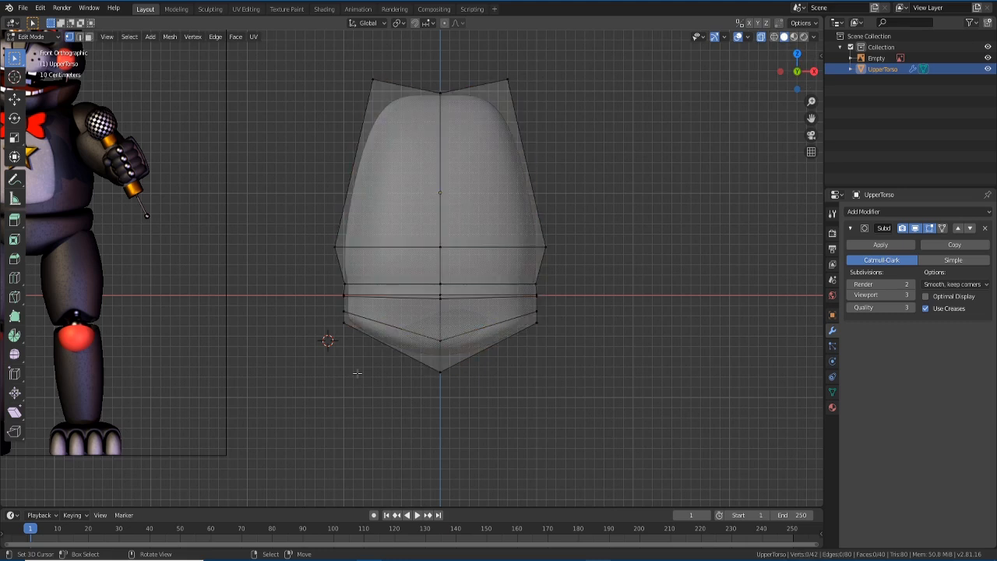
- In front view with face select, box-select the torso's bottom row of faces
key("b")
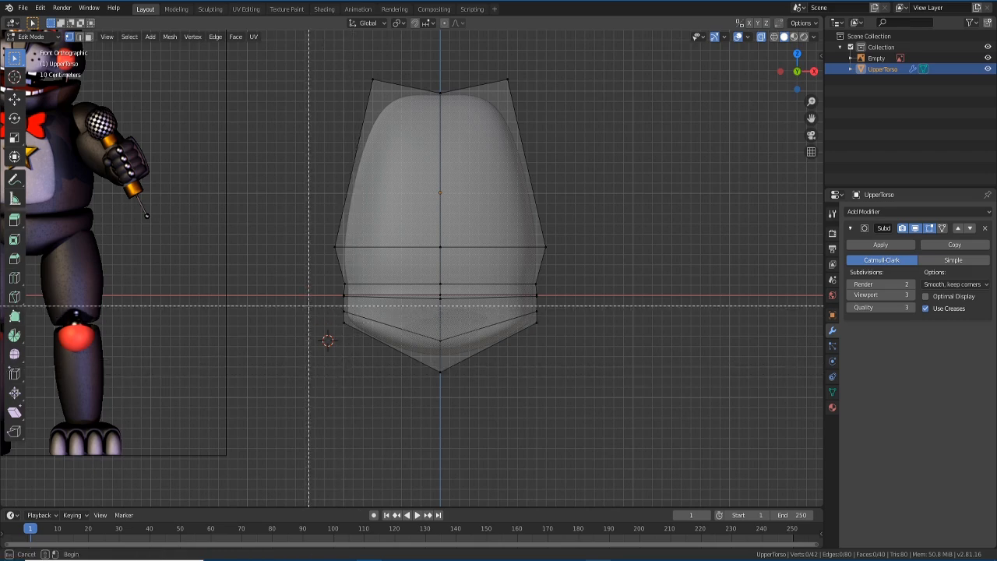
left_click_drag(309, 305, 707, 451)
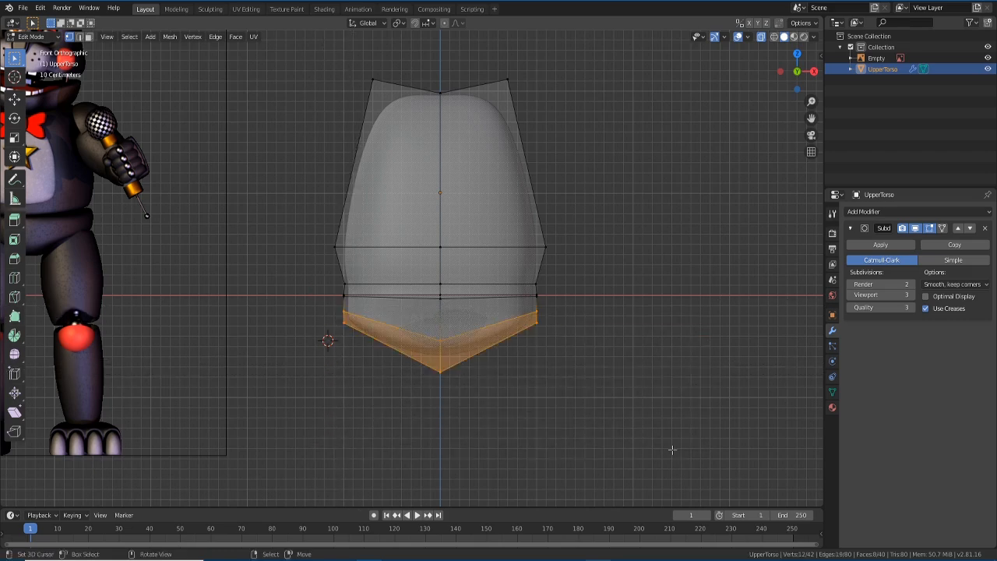
middle_click_drag(641, 436, 615, 436)
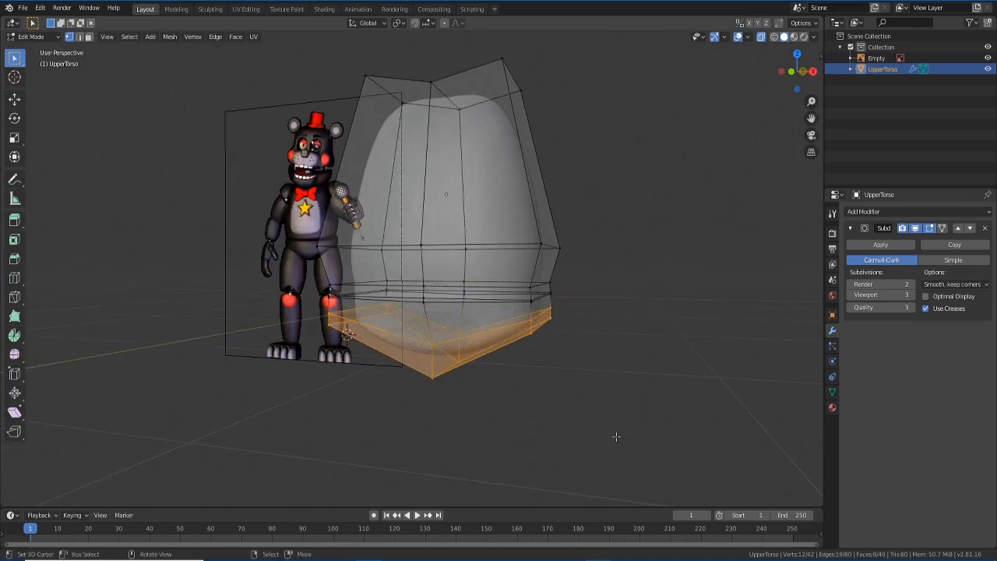
key("KP_1")
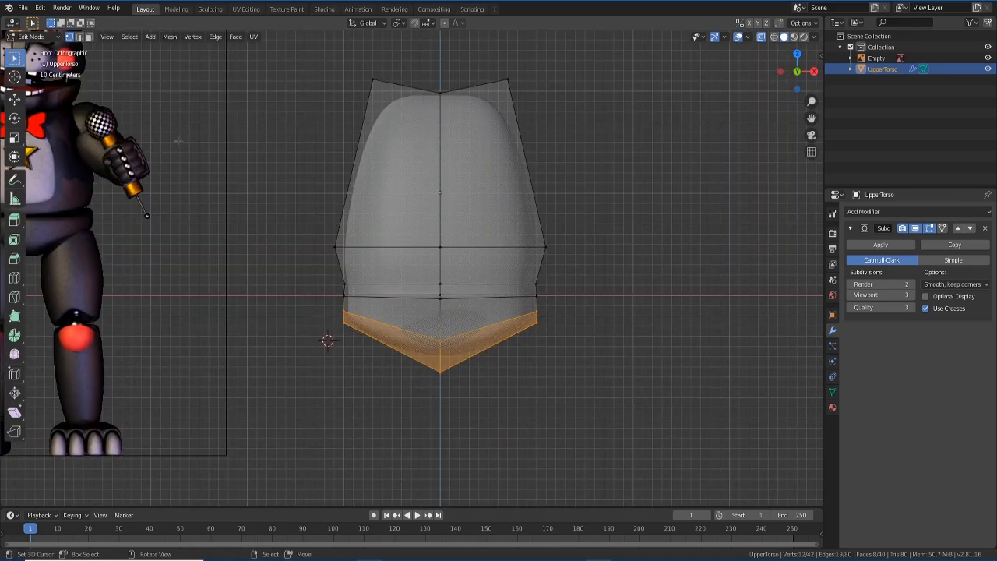
left_click(88, 36)
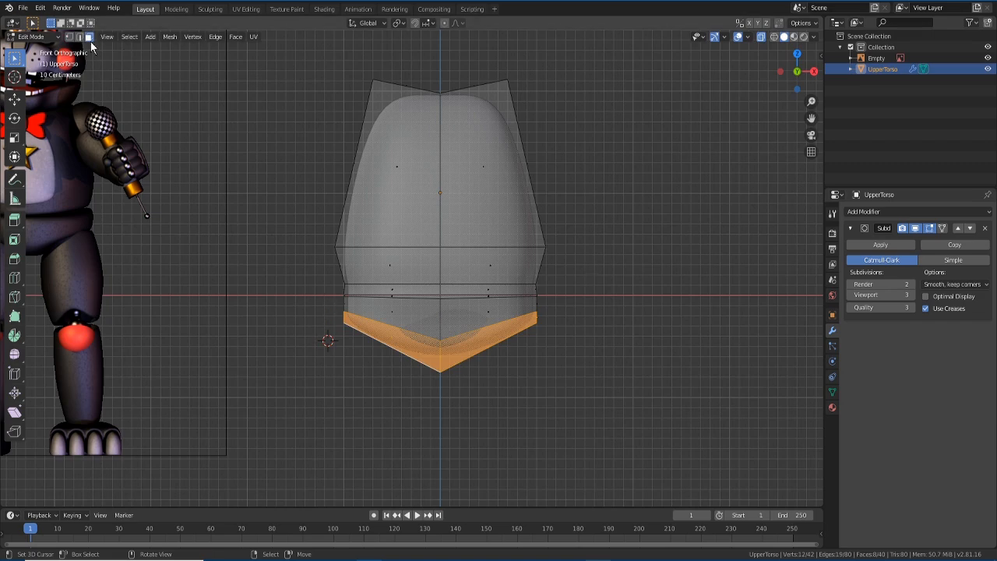
left_click_drag(313, 303, 644, 461)
mouse_move(643, 461)
middle_mouse_down()
mouse_move(493, 461)
mouse_move(643, 463)
middle_mouse_up()
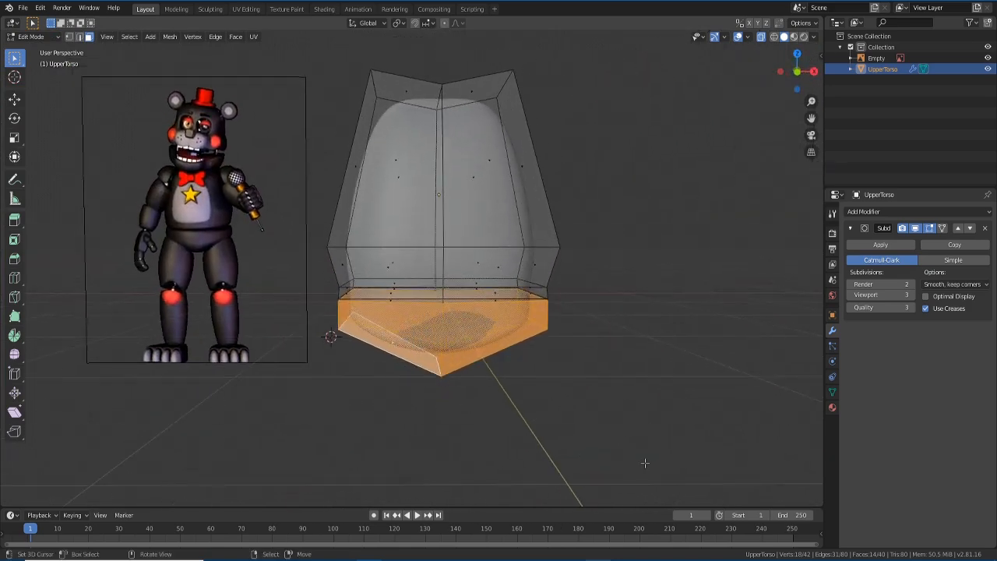
key("KP_1")
scroll(421, 333, "down", 2)
scroll(424, 319, "up", 2)
middle_click_drag(549, 352, 549, 312)
- Turn off X-ray, separate the selection via Mesh > Separate, and select UpperTorso.001
left_click(759, 38)
mouse_move(607, 392)
middle_mouse_down()
mouse_move(577, 390)
mouse_move(600, 393)
middle_mouse_up()
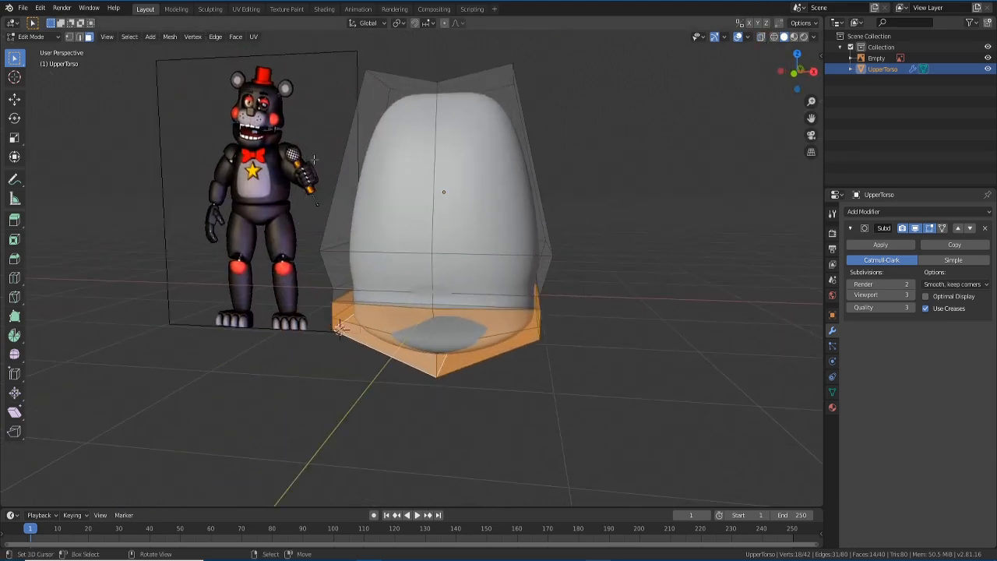
left_click(168, 36)
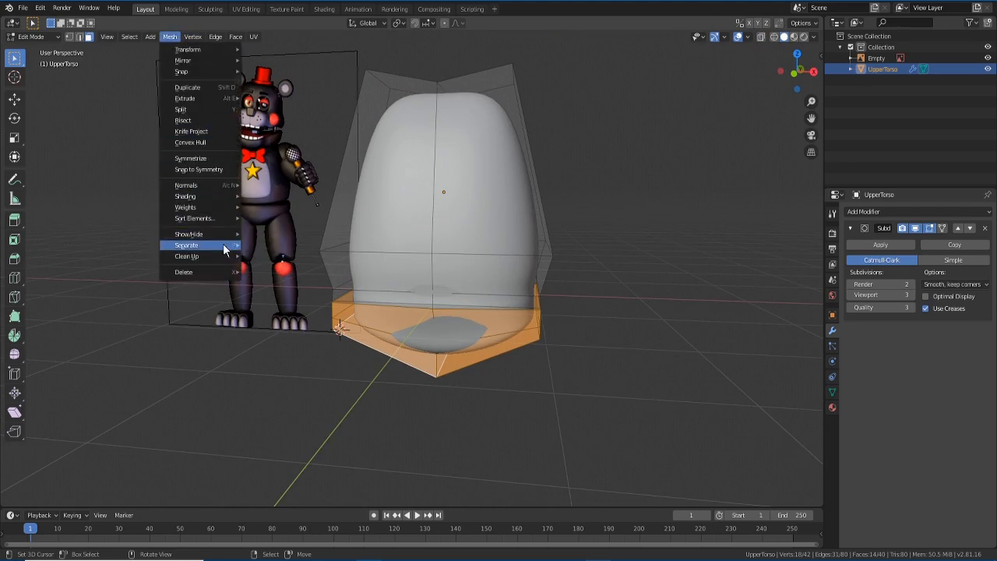
mouse_move(224, 247)
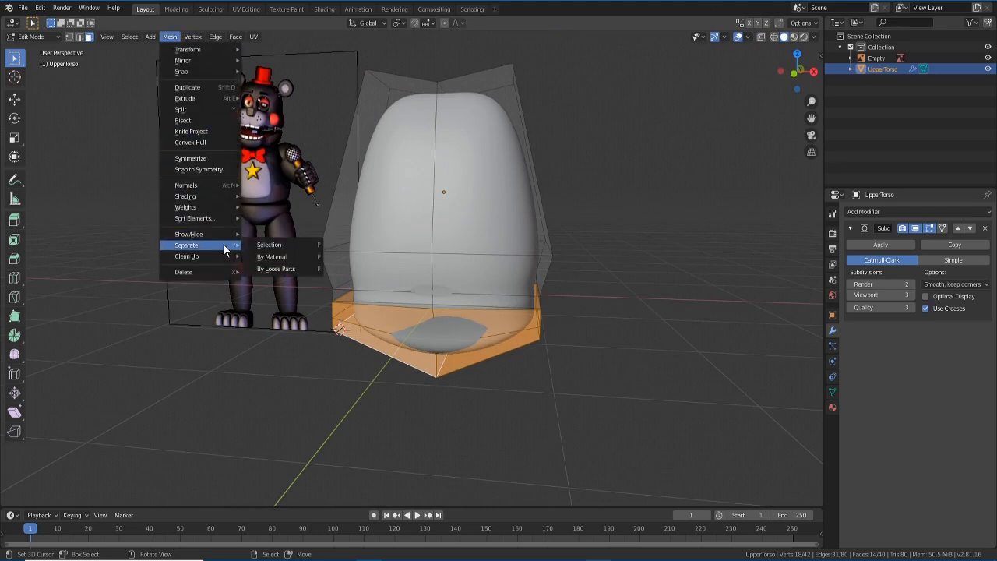
left_click(298, 245)
mouse_move(444, 401)
middle_mouse_down()
mouse_move(500, 400)
mouse_move(438, 410)
mouse_move(449, 408)
middle_mouse_up()
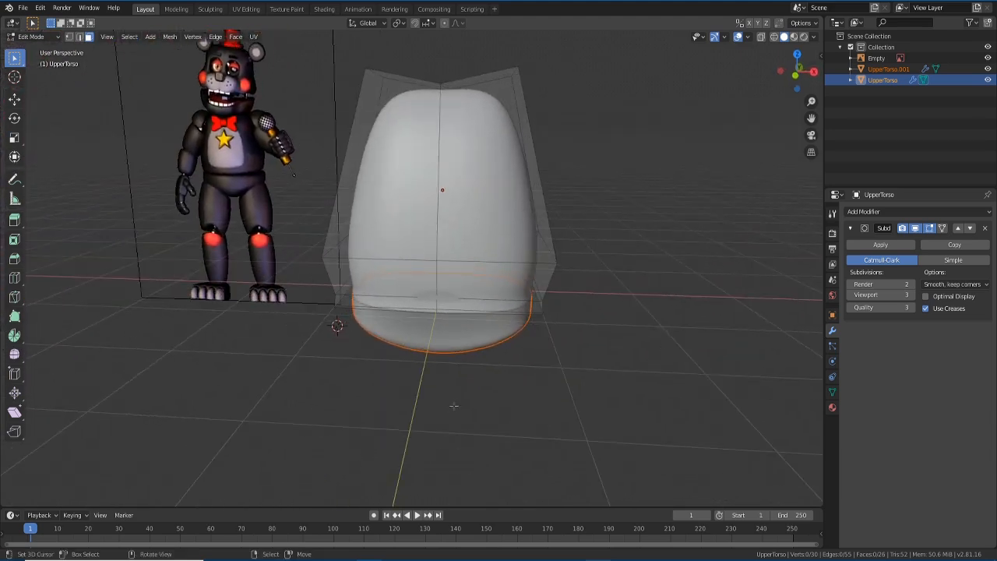
left_click(880, 70)
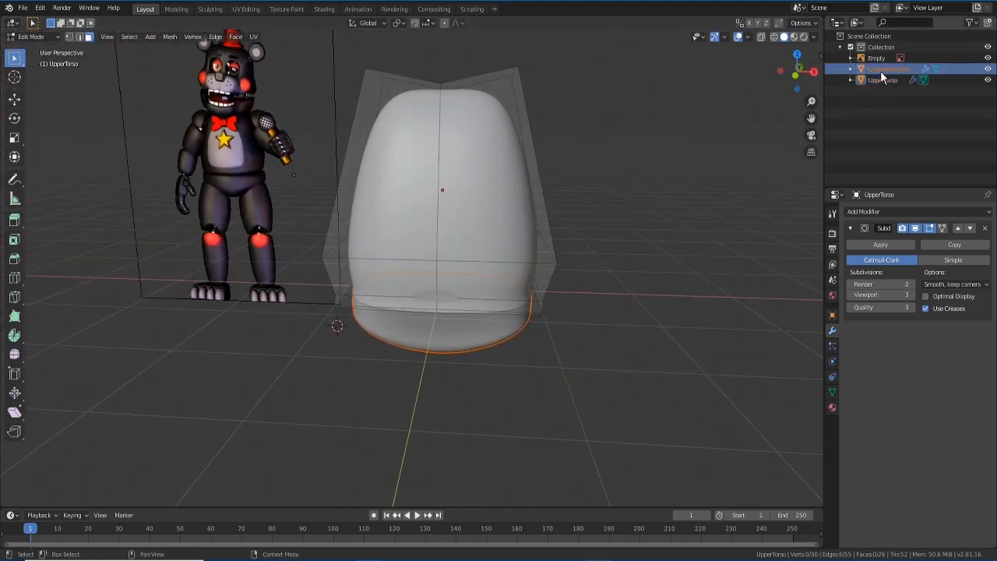
- Hide UpperTorso.001 in the outliner and make UpperTorso the active object
left_click(883, 82)
left_click(883, 71)
left_click(987, 71)
left_click(988, 71)
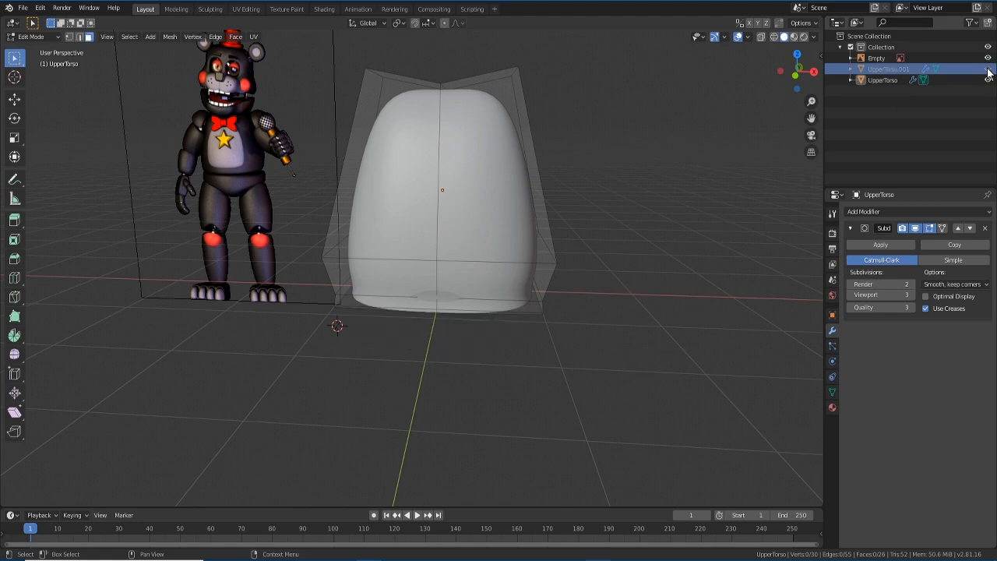
left_click(878, 80)
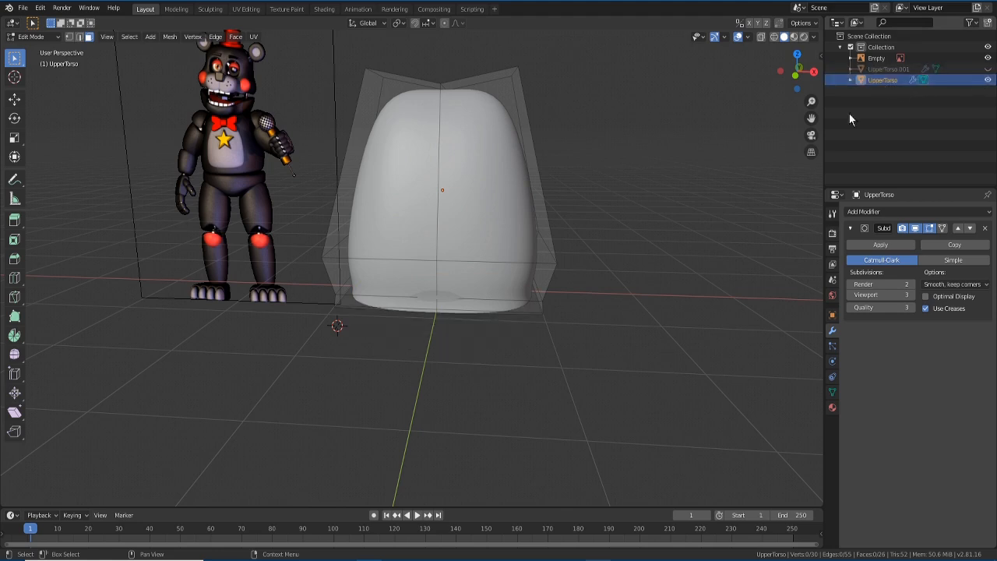
- Put UpperTorso back into Edit Mode and view its underside
middle_click_drag(486, 357, 480, 349)
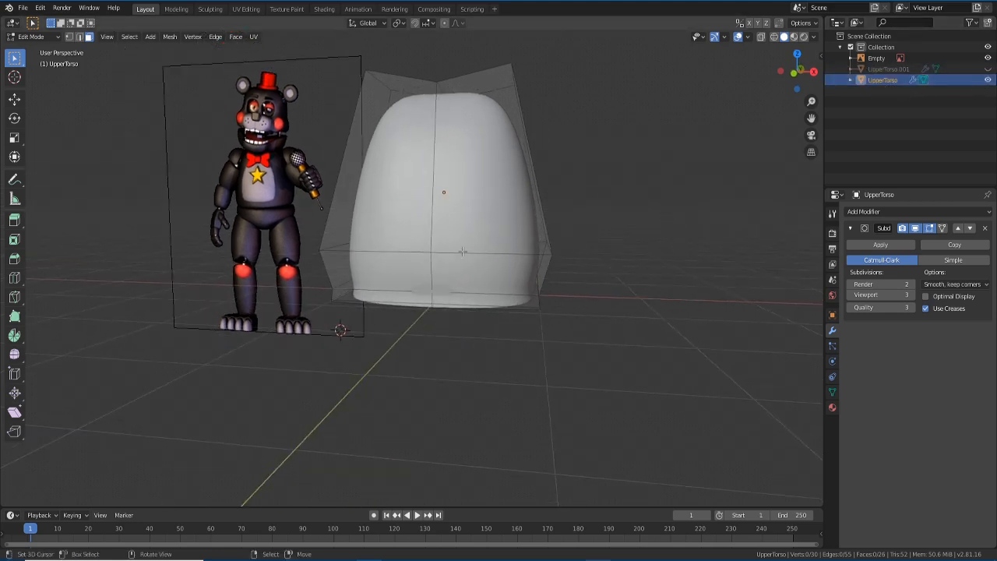
key("Tab")
middle_click_drag(462, 260, 448, 292)
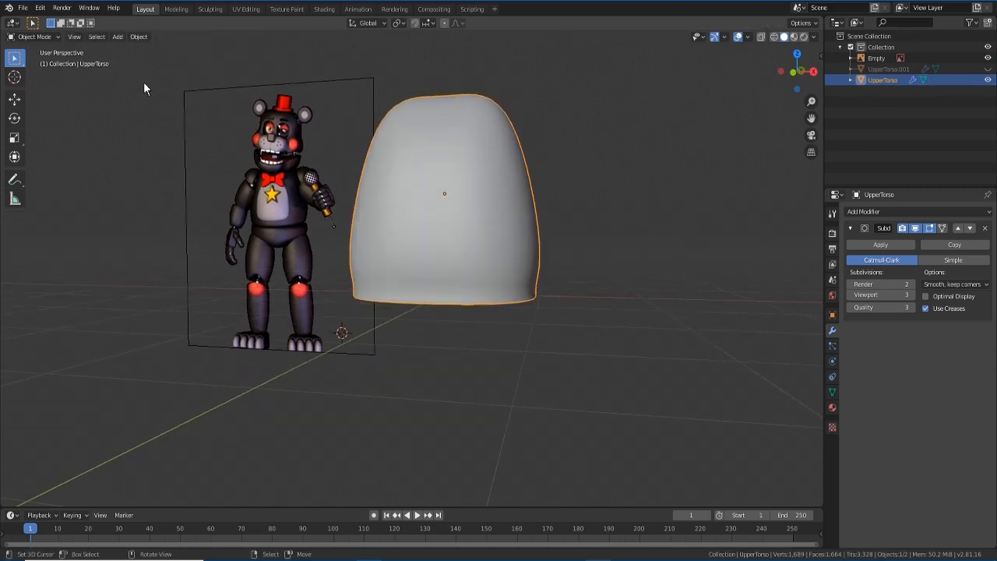
left_click(31, 37)
left_click(35, 61)
middle_click_drag(435, 348, 427, 286)
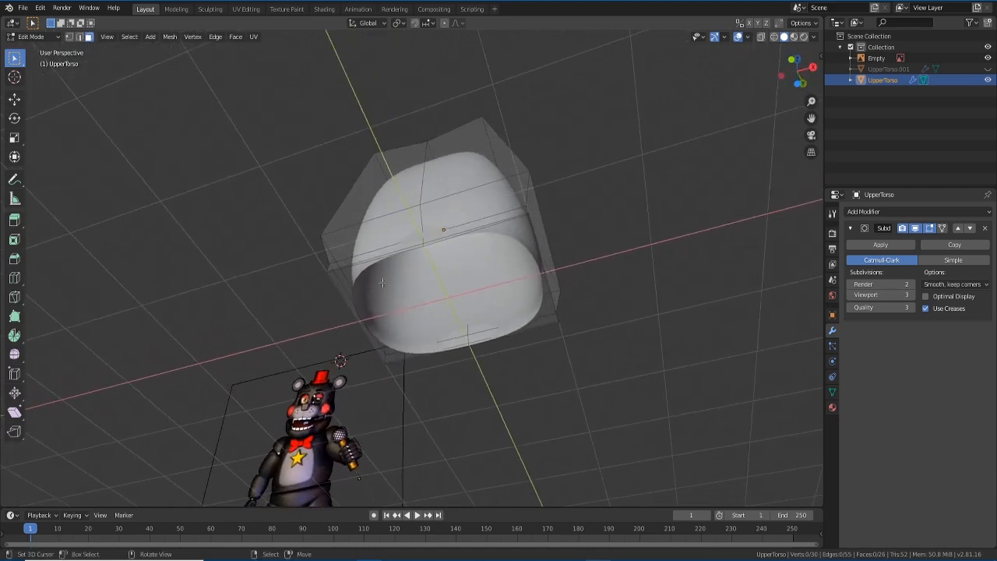
- Switch to edge select and pick edges along the torso's bottom rim
left_click(79, 37)
mouse_move(397, 326)
middle_mouse_down()
mouse_move(322, 338)
mouse_move(304, 289)
mouse_move(449, 328)
mouse_move(399, 389)
mouse_move(398, 336)
middle_mouse_up()
left_click(395, 306)
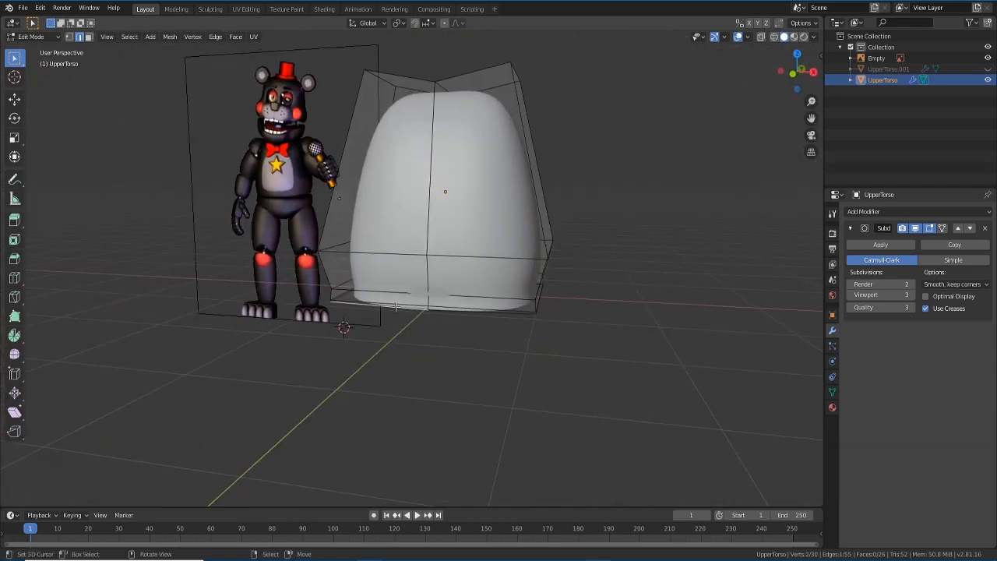
middle_click_drag(407, 306, 391, 306)
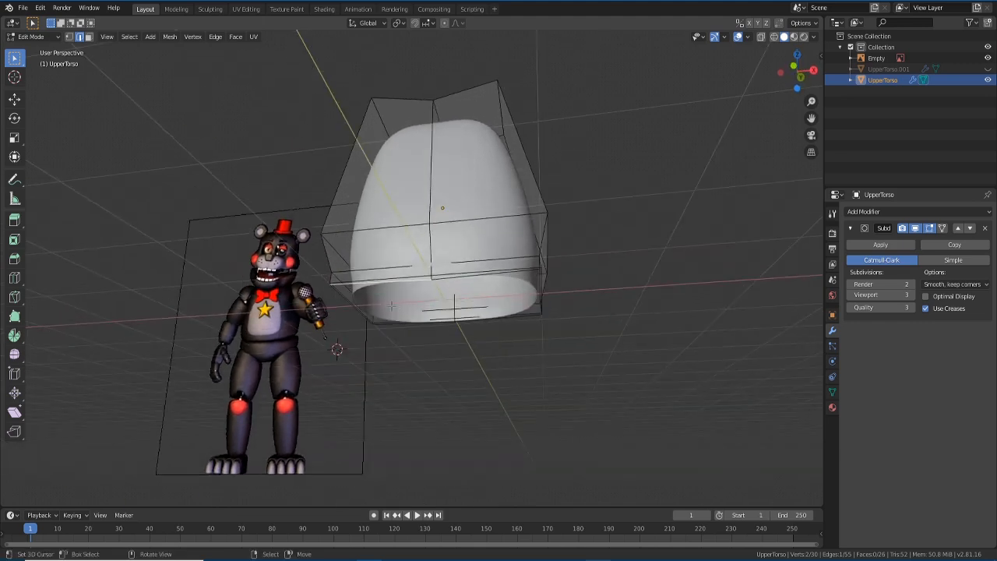
left_click(444, 281, "shift")
left_click(443, 274, "shift")
middle_click_drag(506, 299, 450, 329)
left_click(432, 319, "alt")
left_click(431, 319)
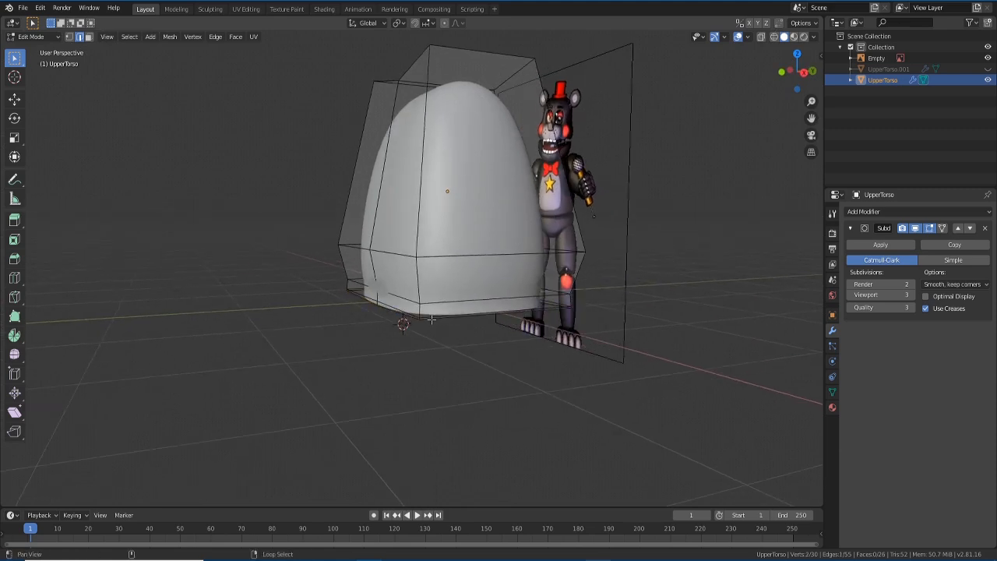
- Select the full bottom edge loop, deselecting the extra middle loop
middle_click_drag(363, 427, 419, 349)
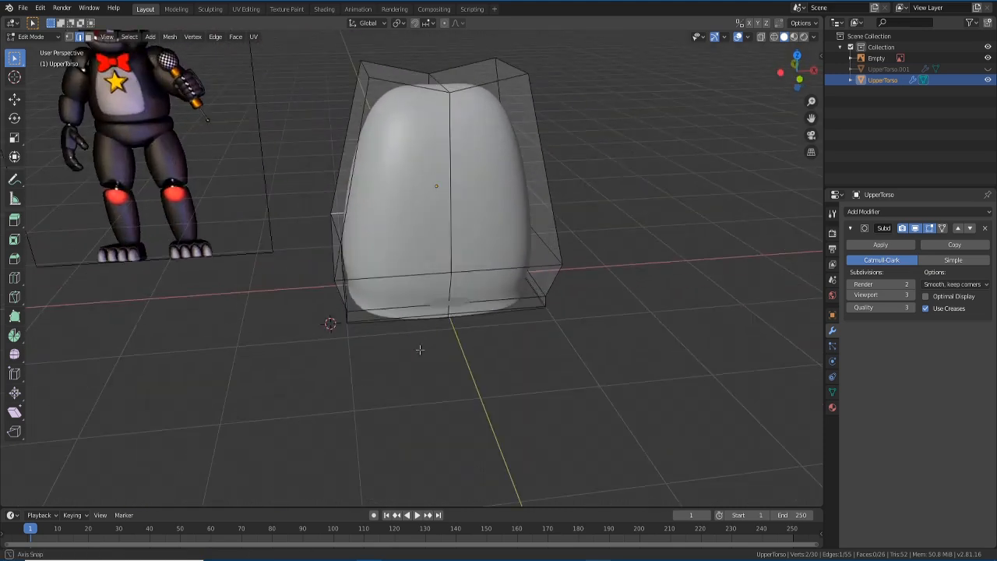
scroll(420, 350, "up", 2)
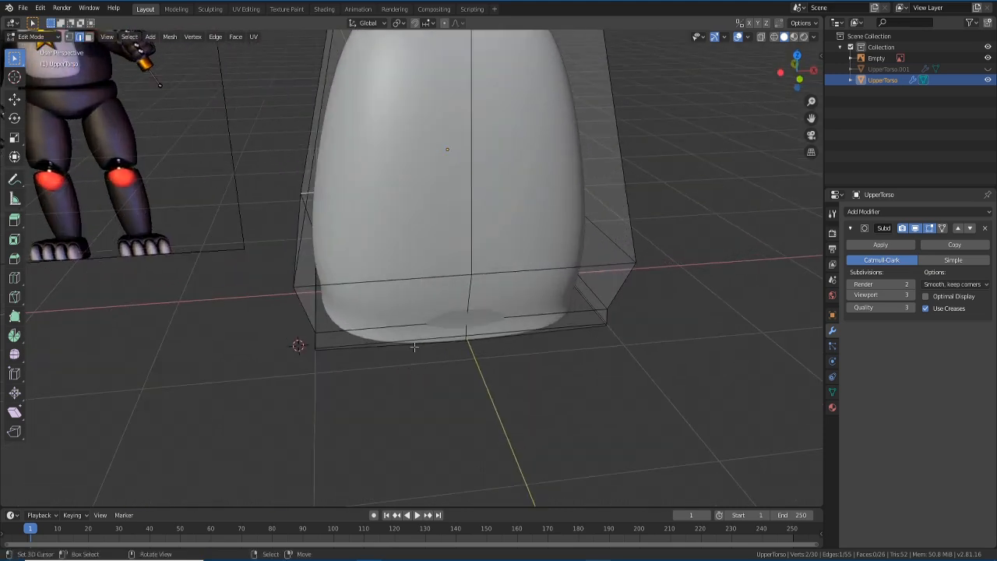
left_click(417, 344, "shift")
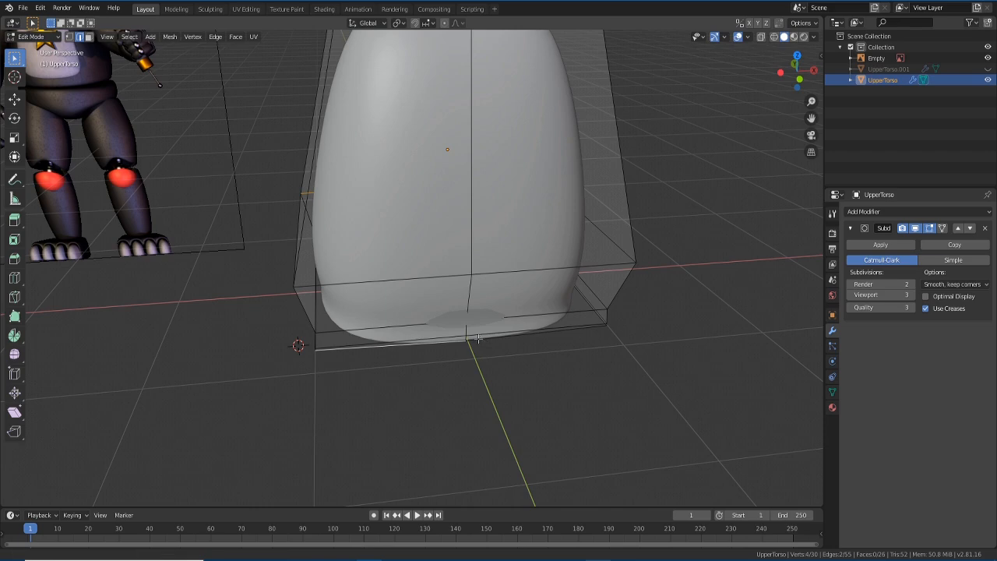
left_click(477, 338, "alt")
middle_click_drag(478, 338, 611, 358)
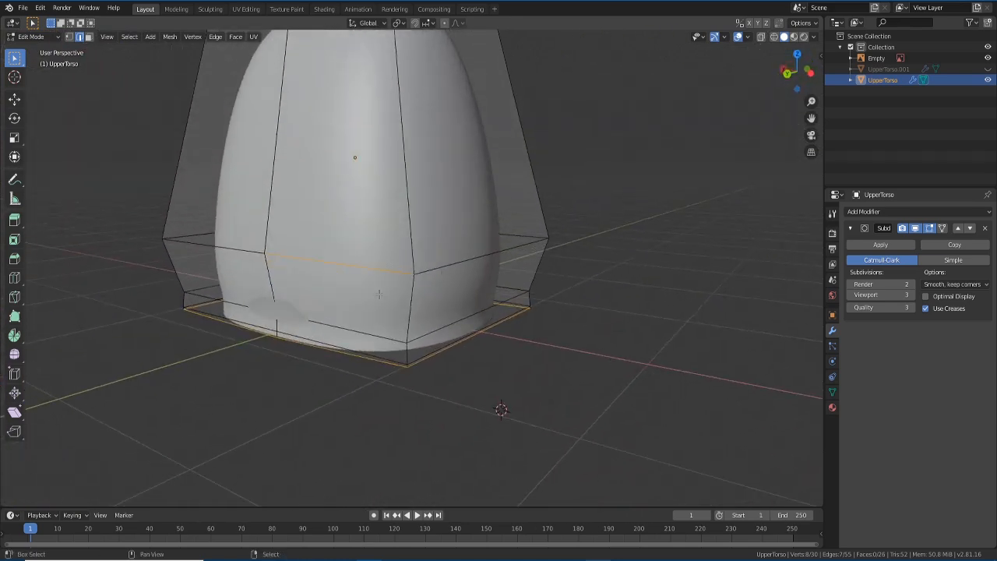
left_click(373, 269, "shift")
middle_click_drag(456, 356, 322, 314)
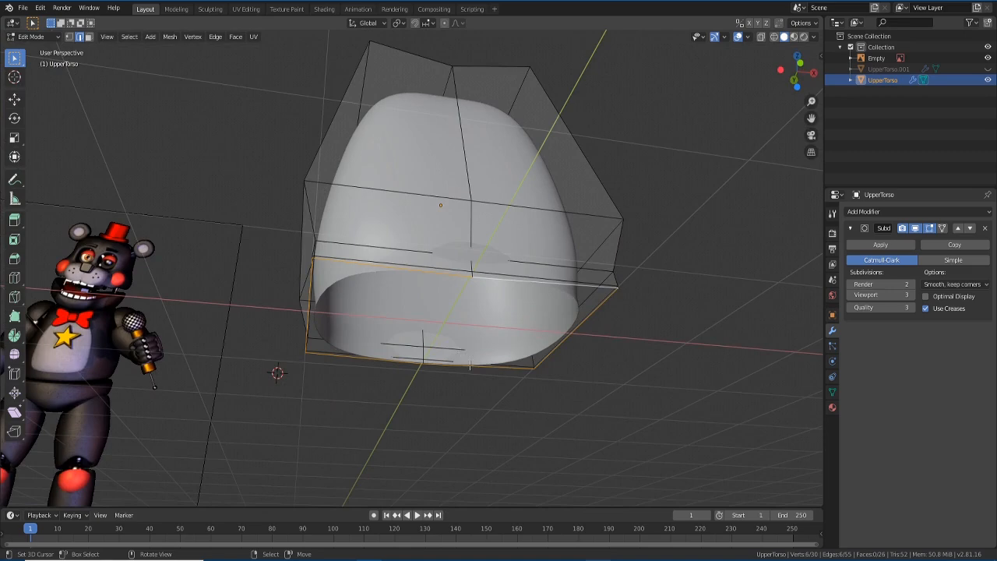
- Fill the bottom loop with a face and frame the torso beside the bear in front view
key("f")
middle_click_drag(470, 365, 455, 444)
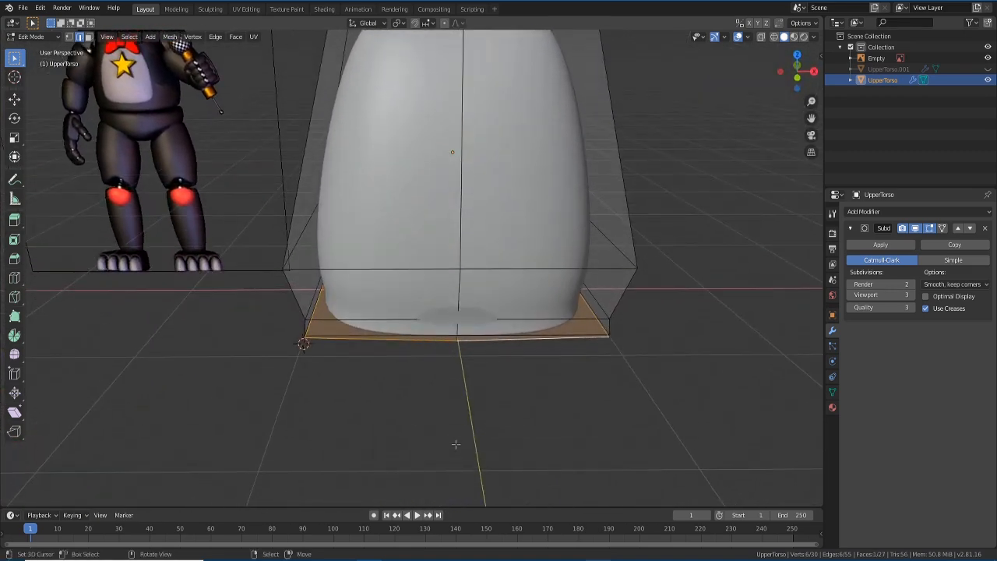
key("KP_1")
scroll(458, 349, "down", 4)
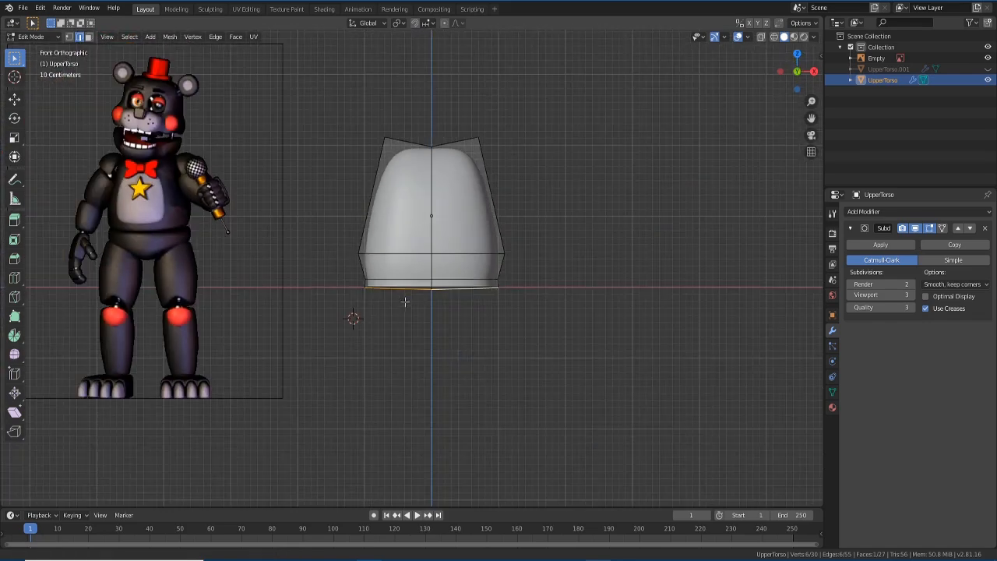
middle_click_drag(435, 332, 390, 379, "shift")
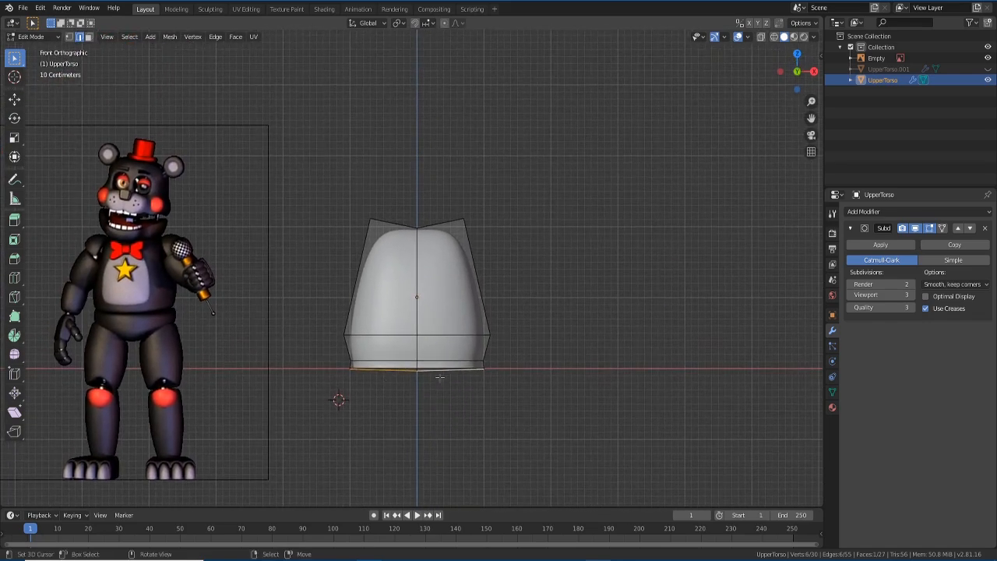
- In Object Mode, unhide UpperTorso.001 and rename it 'LowerTorso'
key("Tab")
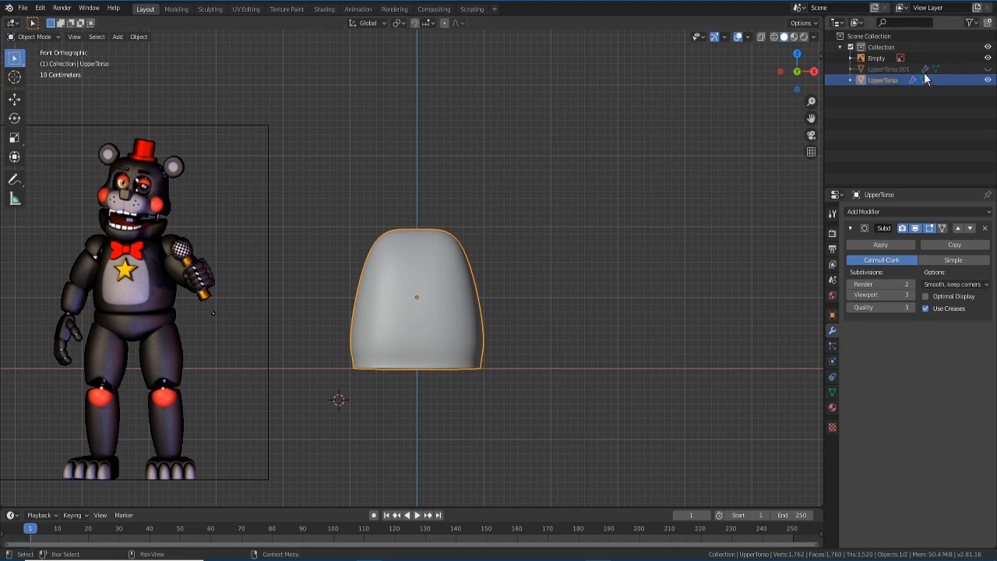
left_click(893, 70)
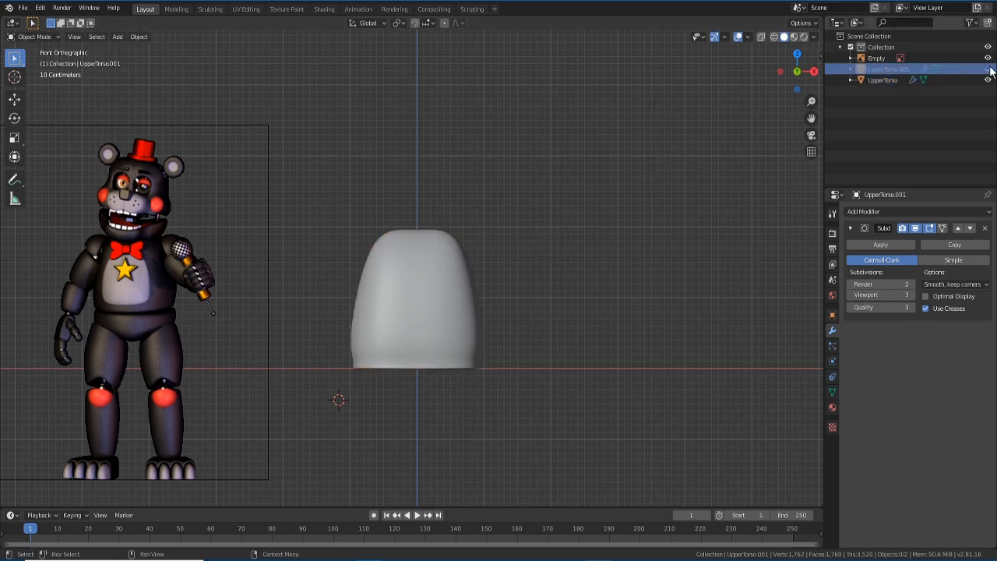
left_click(987, 69)
double_click(874, 69)
type("LowerTo")
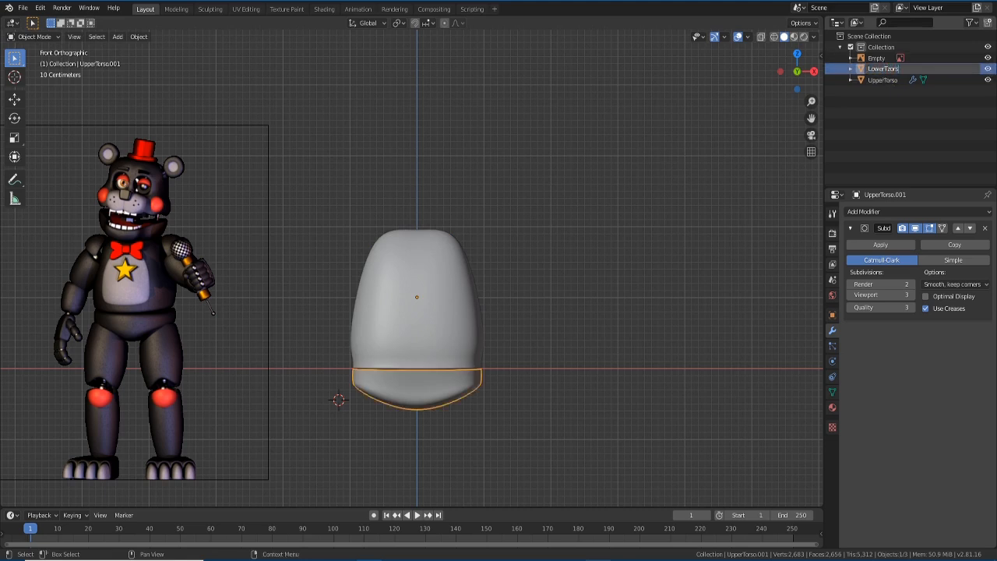
type("rso")
key("Return")
- Select UpperTorso and LowerTorso in turn to compare the parts, ending on UpperTorso
left_click(893, 81)
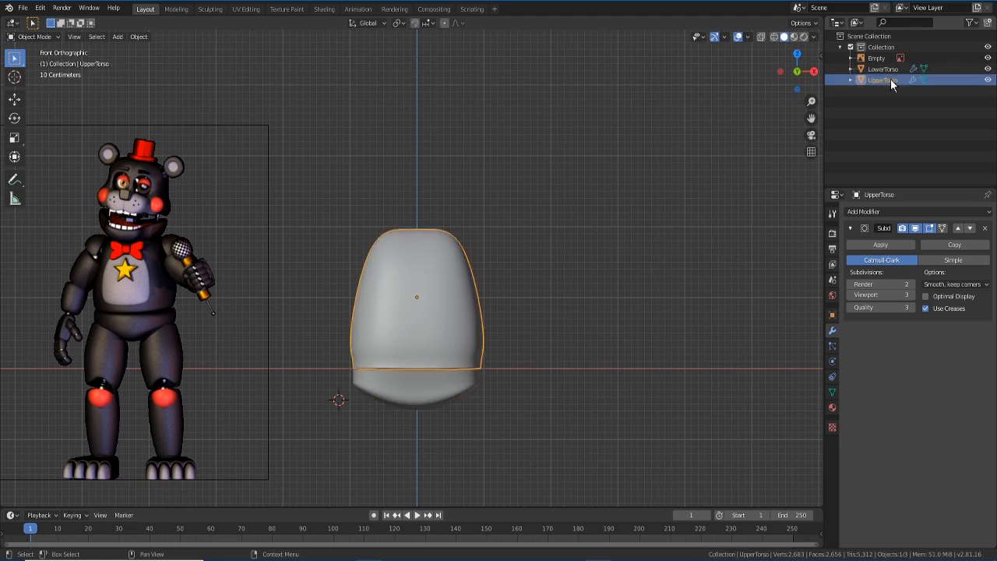
left_click(892, 70)
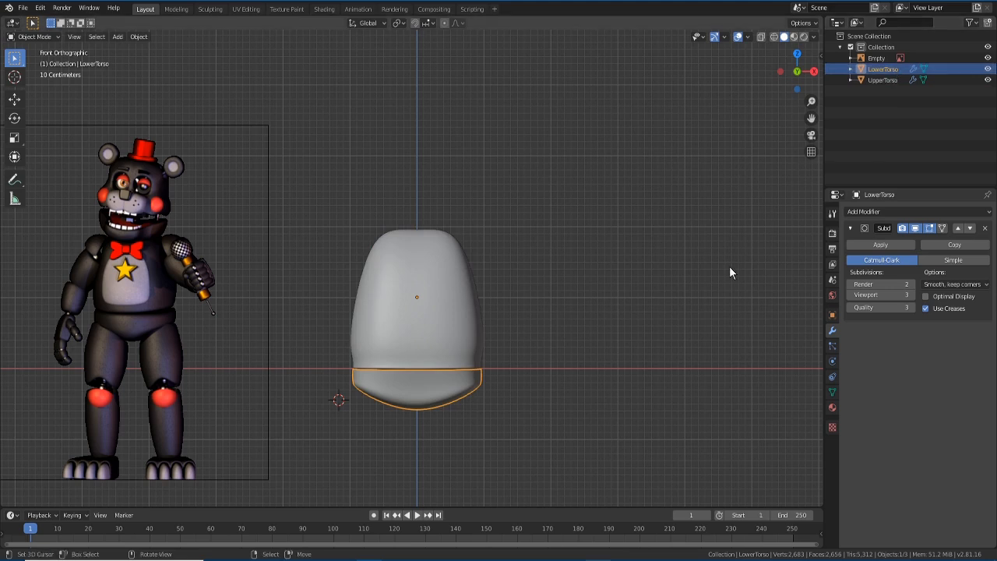
left_click(881, 81)
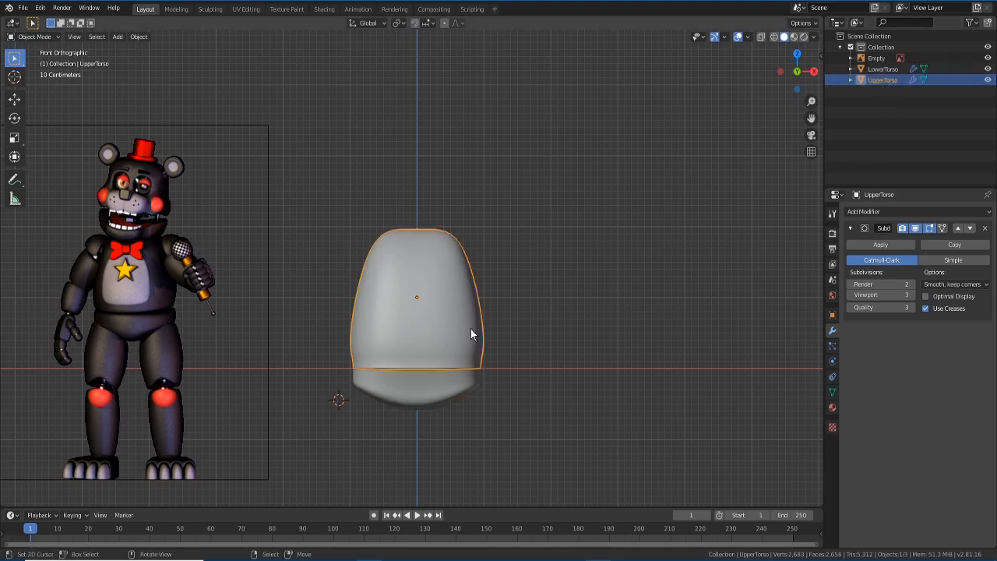
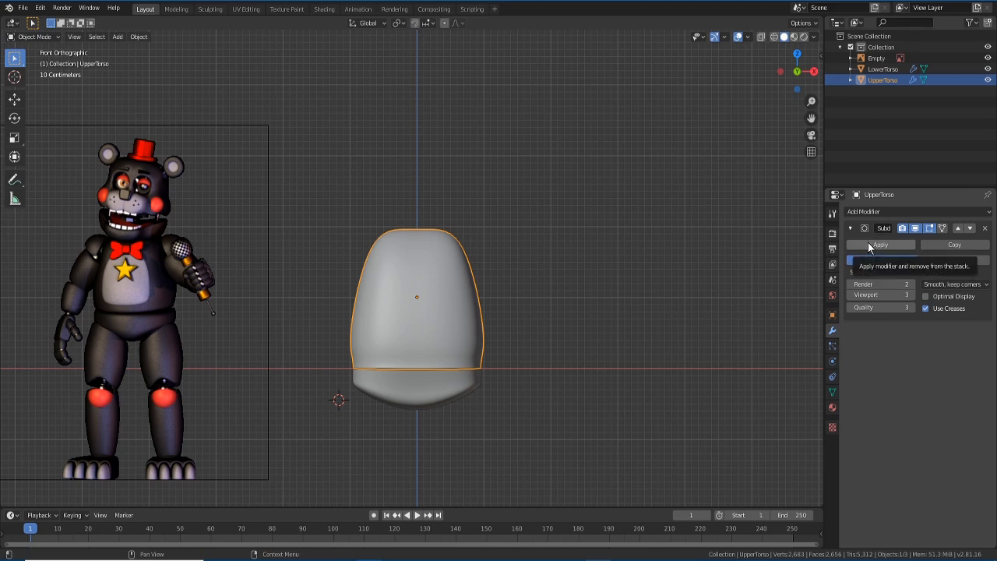
- Apply UpperTorso's Subdivision modifier to bake the dense mesh, then enter Edit Mode
left_click(869, 246)
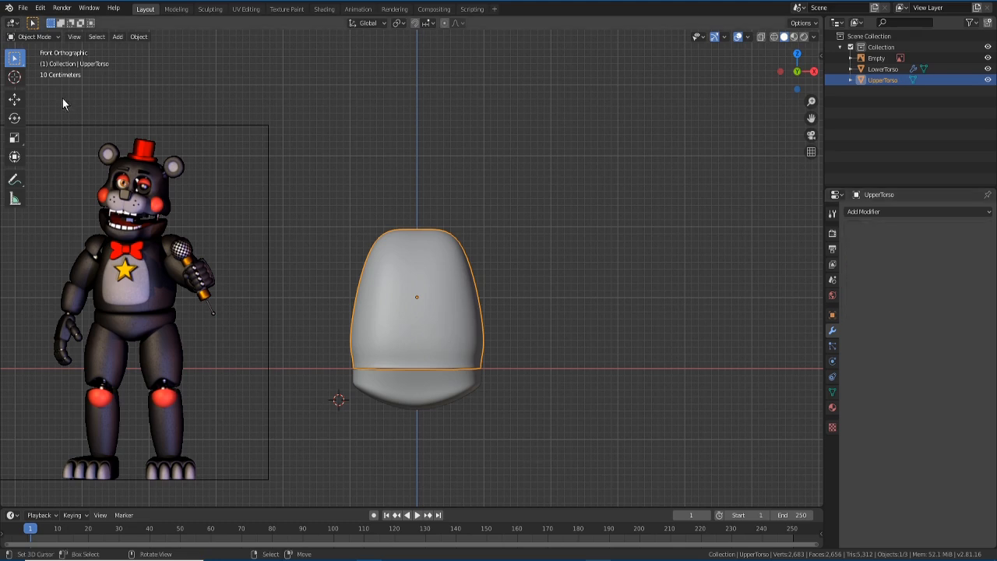
left_click(36, 37)
left_click(36, 57)
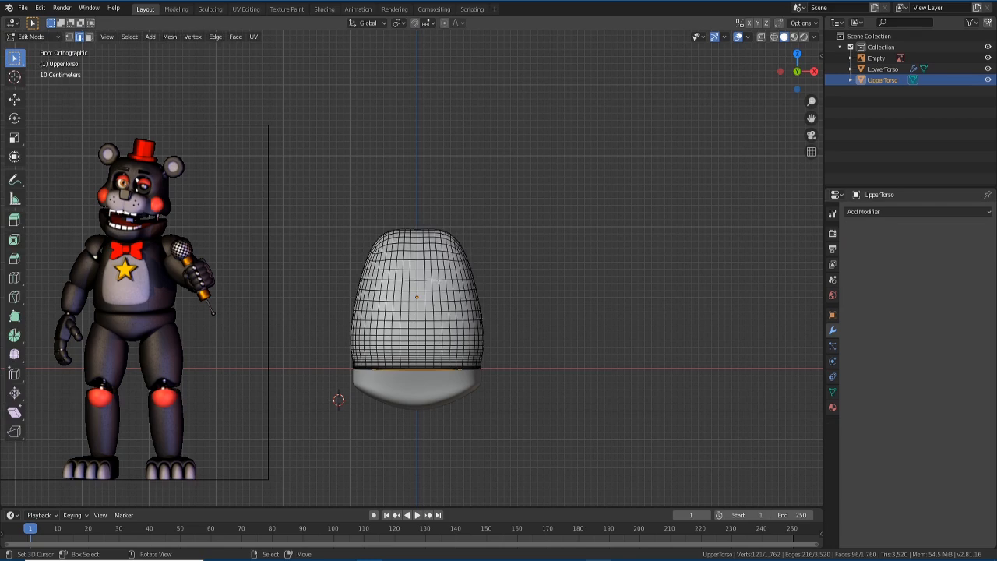
- Switch to face select mode and frame the baked 1,760-face torso beside the reference
scroll(475, 311, "up", 4)
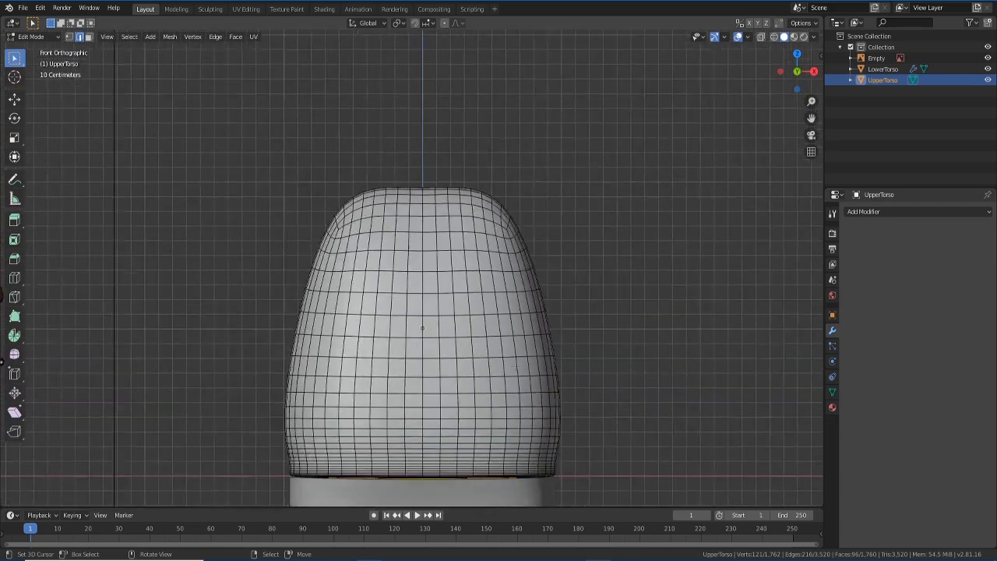
scroll(412, 269, "down", 1)
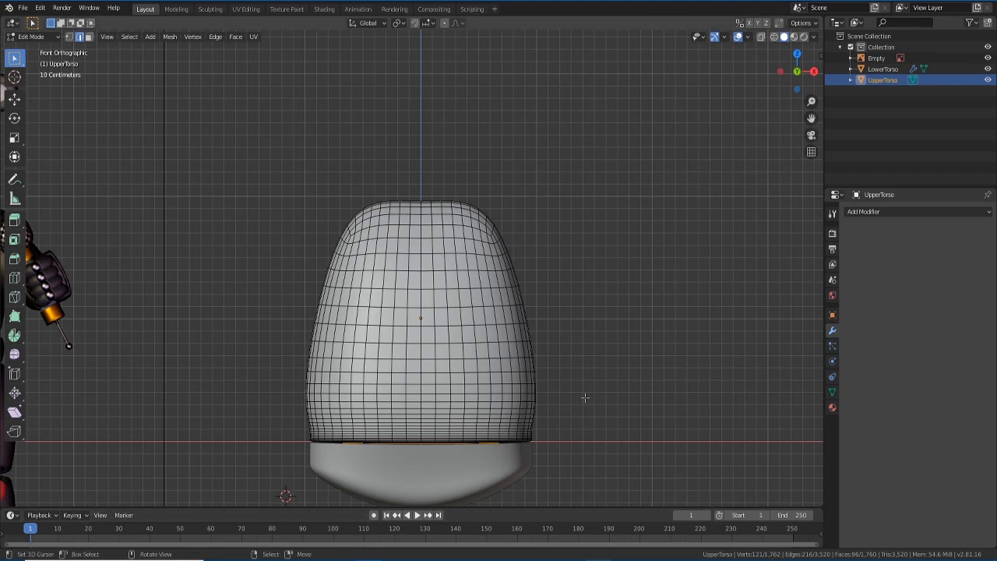
scroll(366, 337, "down", 1)
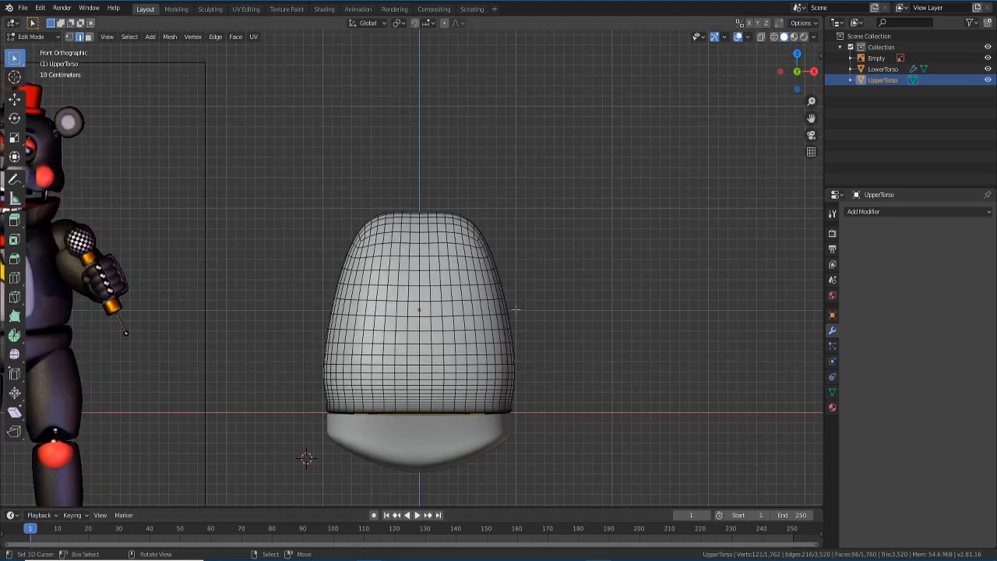
scroll(423, 340, "up", 2)
scroll(406, 352, "down", 2)
scroll(407, 352, "down", 1)
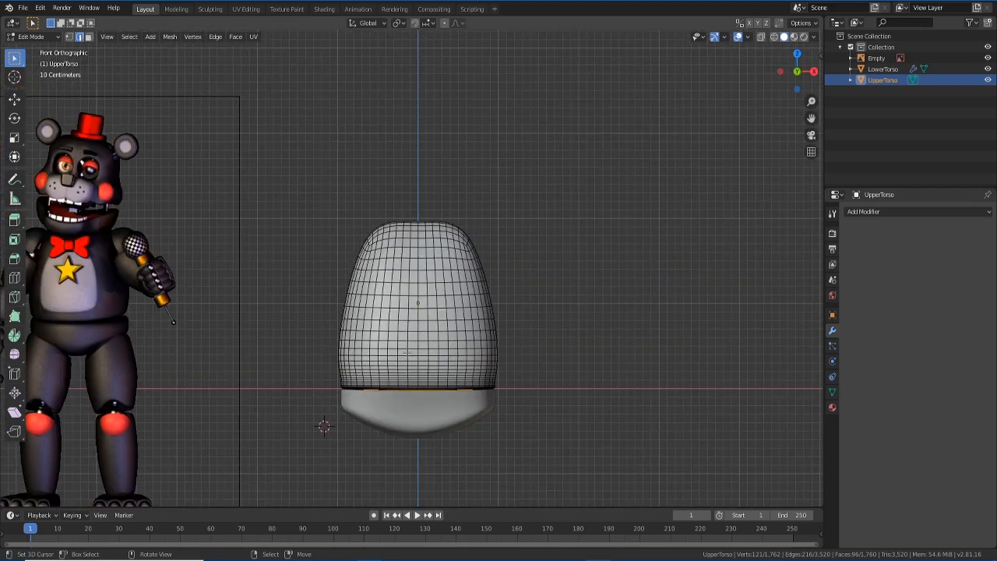
scroll(406, 323, "up", 1)
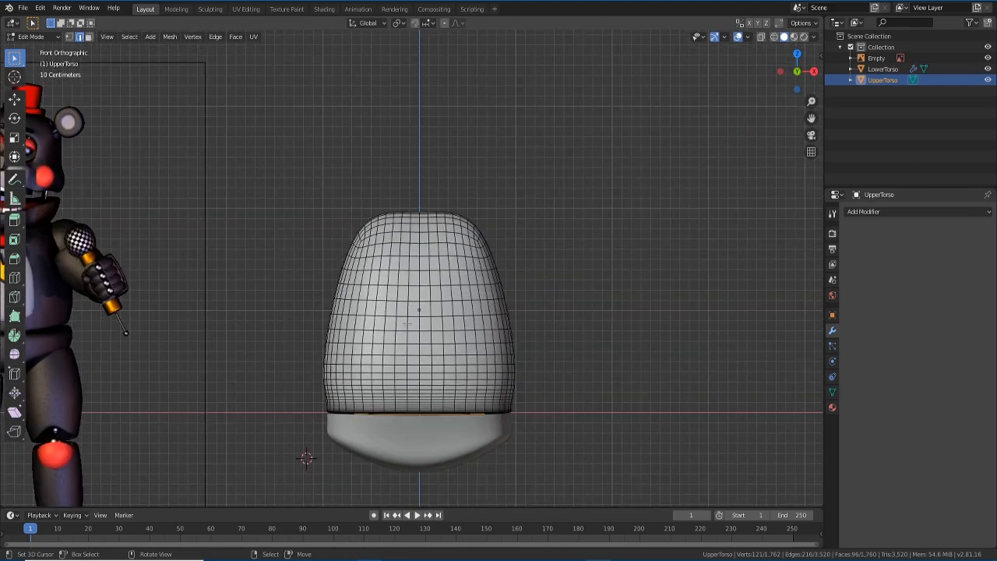
scroll(403, 317, "down", 1)
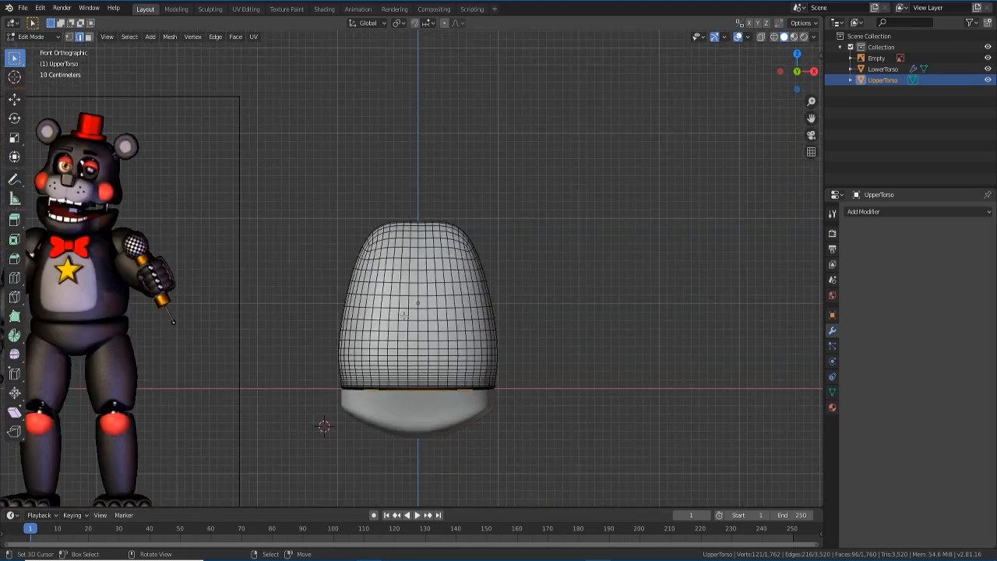
left_click(402, 274)
scroll(396, 316, "up", 1)
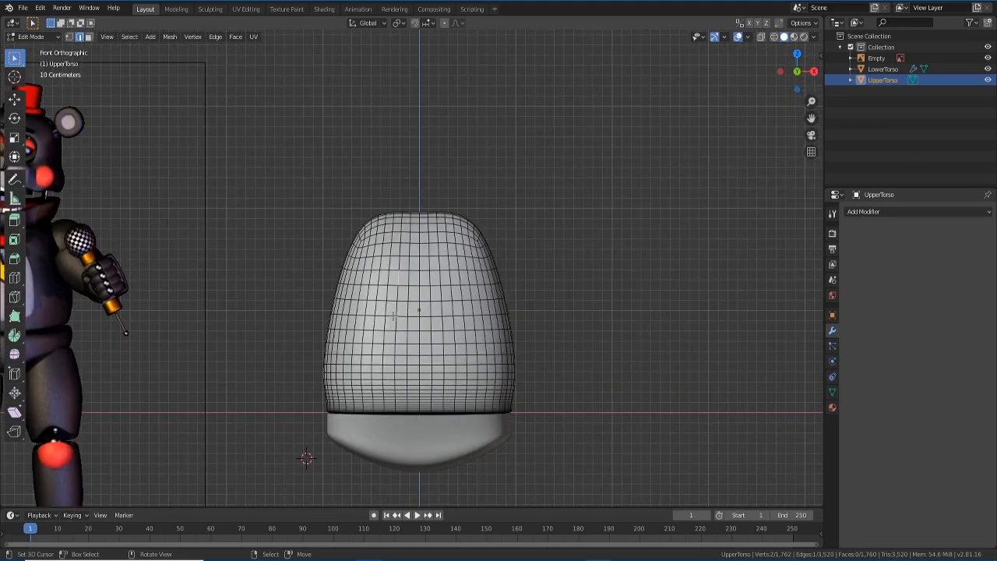
left_click(89, 36)
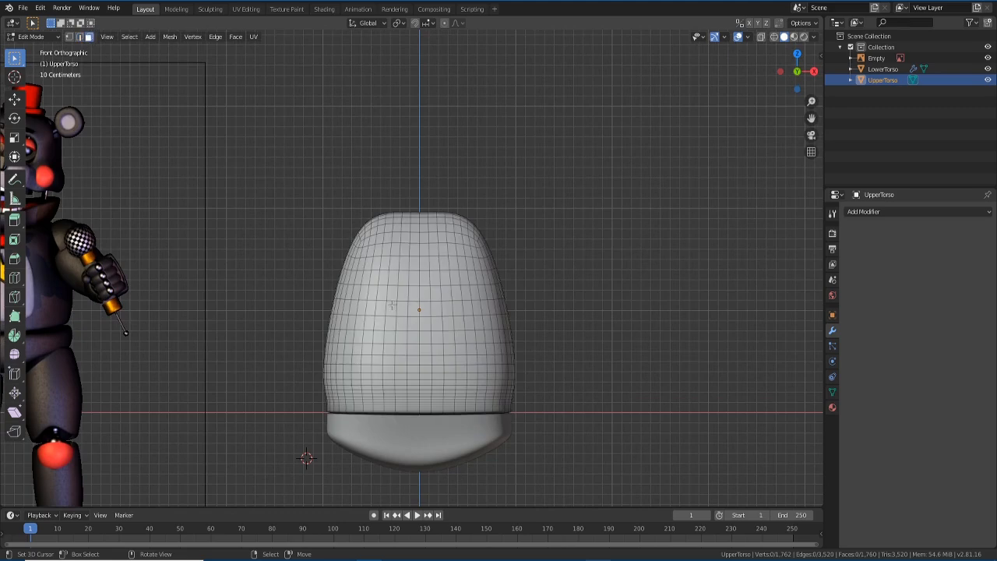
scroll(395, 332, "up", 1)
middle_click_drag(395, 333, 586, 290, "shift")
middle_click_drag(523, 284, 446, 268, "shift")
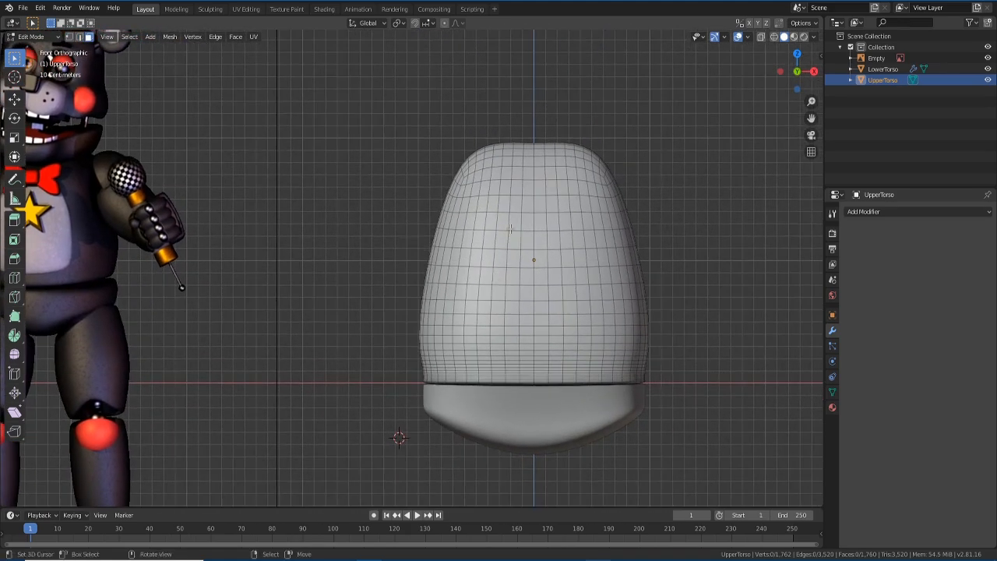
- Circle-select a tall 120-face patch on the torso's upper front, then view it at an angle
key("c")
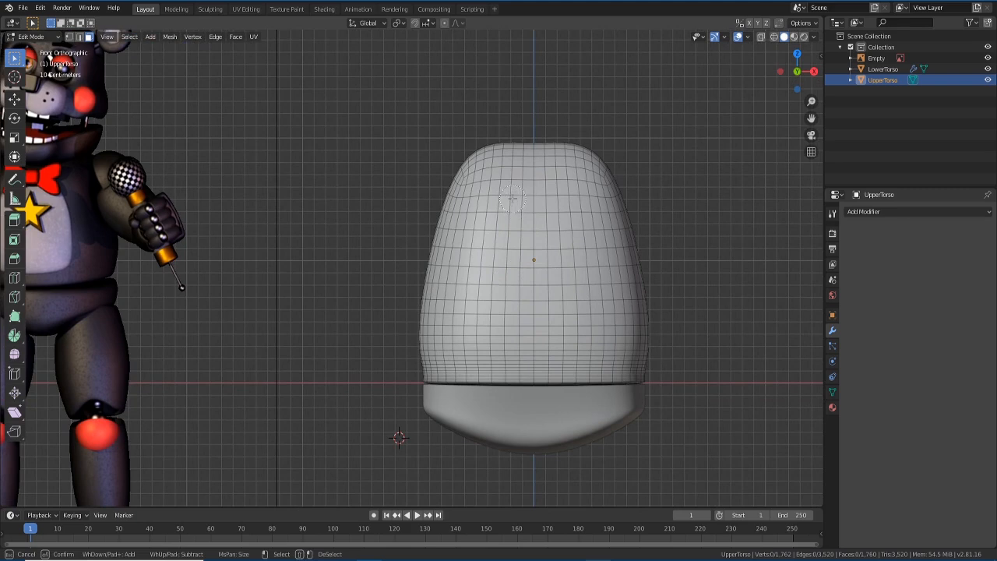
mouse_move(512, 200)
left_mouse_down()
mouse_move(514, 210)
mouse_move(533, 209)
mouse_move(533, 319)
mouse_move(519, 325)
mouse_move(502, 309)
mouse_move(502, 240)
mouse_move(515, 226)
mouse_move(541, 226)
mouse_move(548, 321)
mouse_move(504, 328)
mouse_move(548, 331)
mouse_move(562, 271)
mouse_move(548, 199)
mouse_move(562, 201)
mouse_move(573, 338)
mouse_move(473, 315)
mouse_move(483, 333)
mouse_move(499, 201)
mouse_move(492, 281)
left_mouse_up()
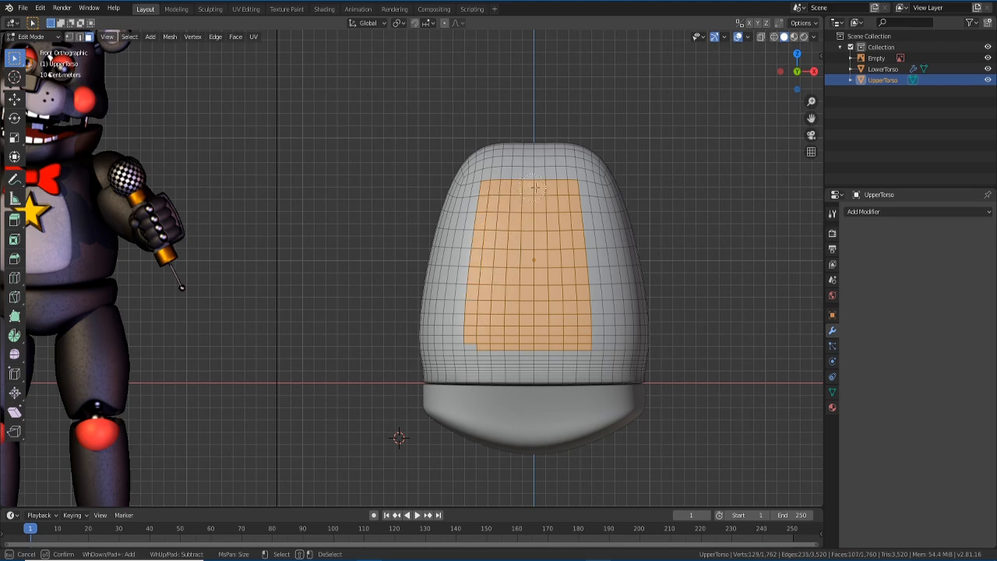
mouse_move(567, 193)
left_mouse_down()
mouse_move(581, 327)
mouse_move(595, 344)
left_mouse_up()
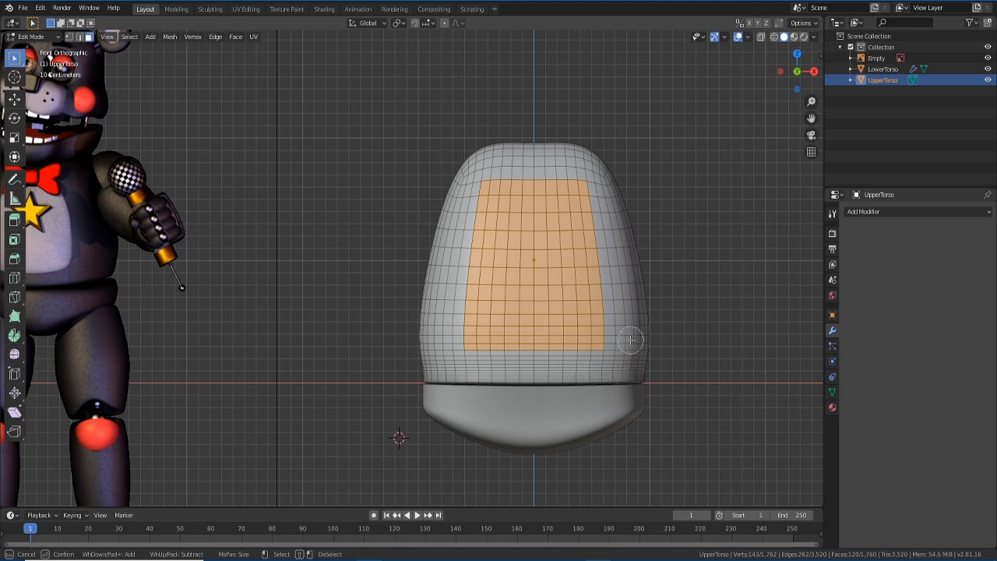
middle_click(610, 353)
left_click(588, 336)
middle_click_drag(609, 301, 566, 304)
middle_click_drag(559, 263, 564, 328)
mouse_move(545, 251)
left_mouse_down()
mouse_move(539, 303)
mouse_move(566, 330)
mouse_move(571, 265)
mouse_move(581, 302)
left_mouse_up()
key("Escape")
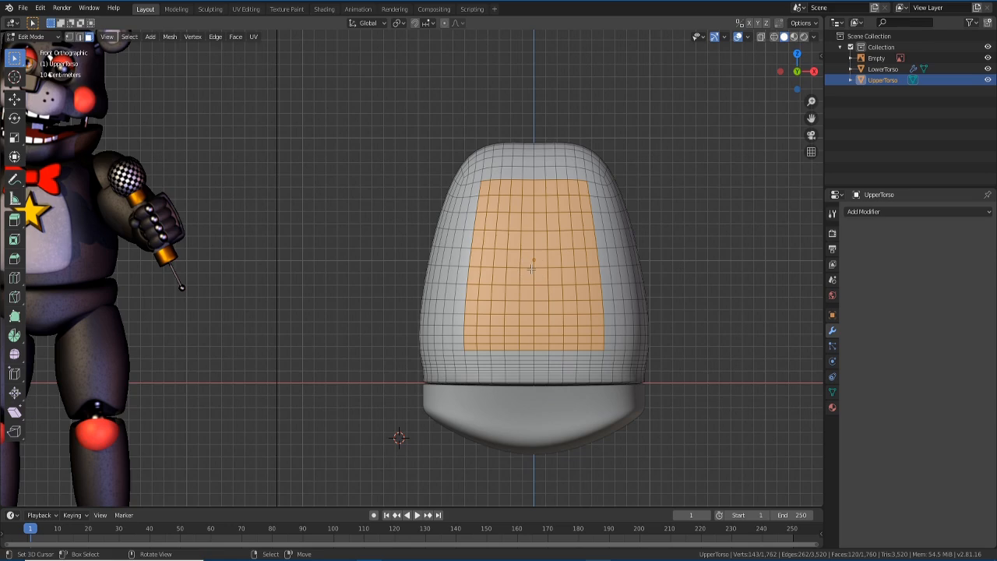
middle_click_drag(581, 265, 541, 328)
scroll(541, 328, "down", 2)
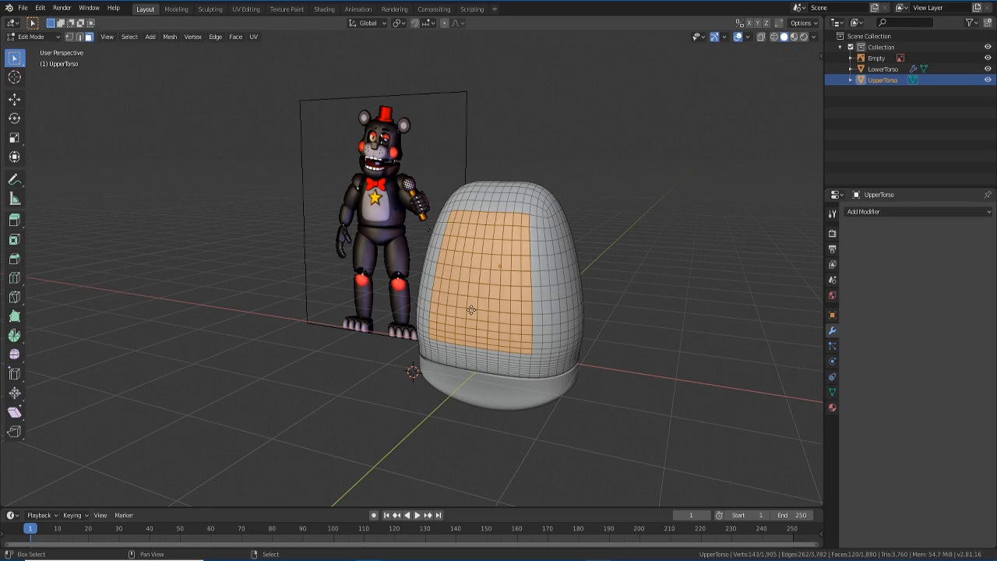
- Duplicate the front face patch and move the copy off the torso along Y
key("shift+d")
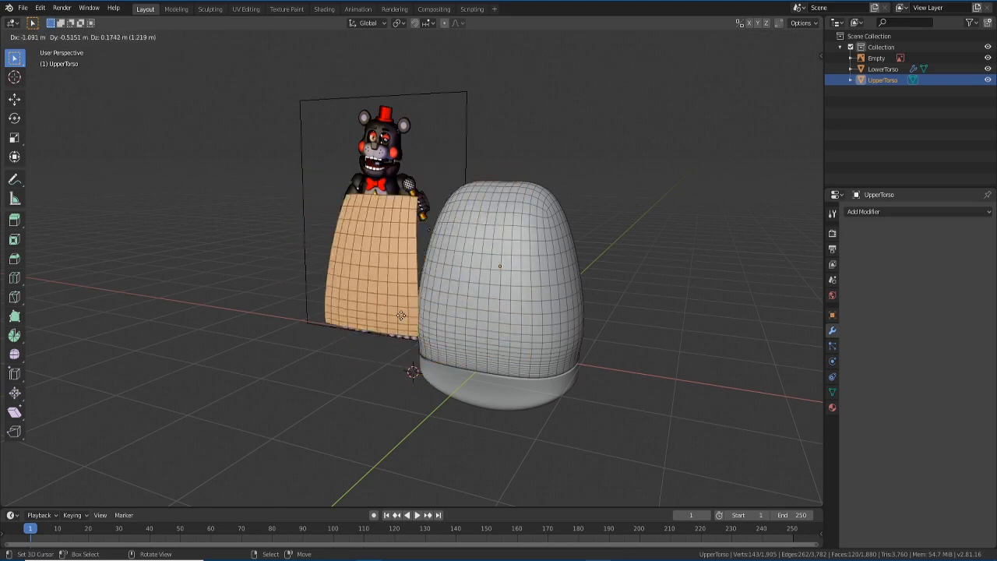
key("y")
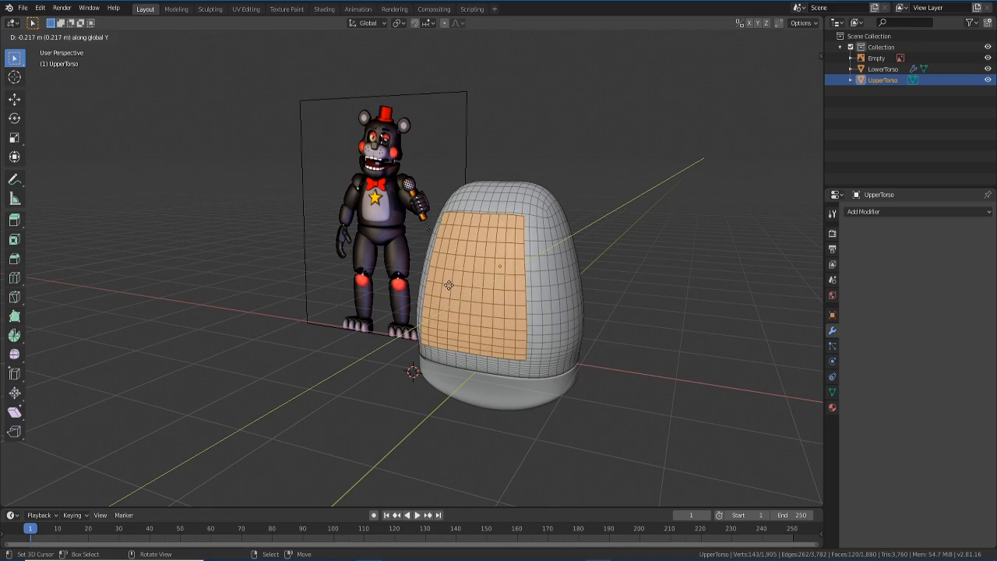
left_click(448, 285)
middle_click_drag(448, 285, 443, 324)
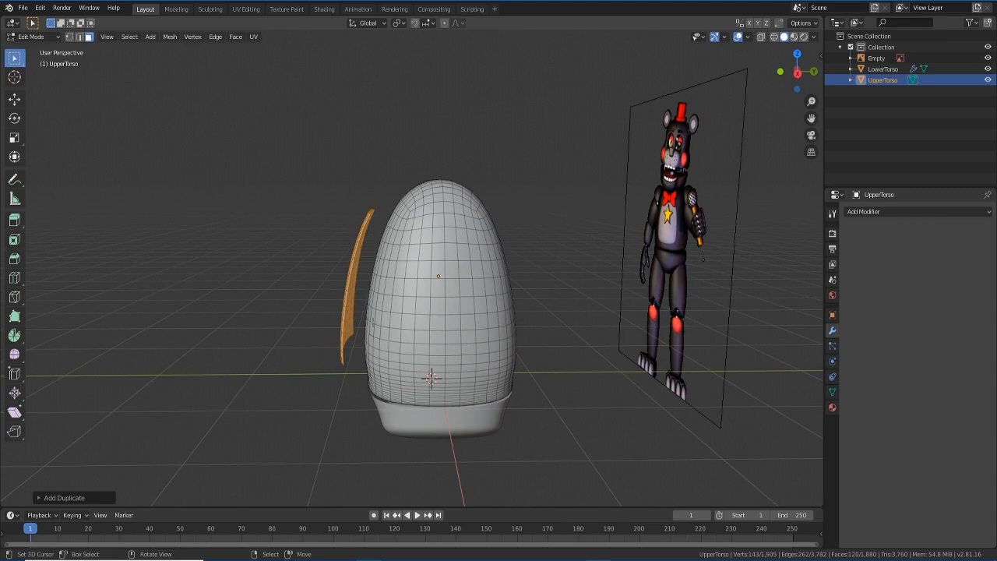
- Extrude the copied strip along Y to give it slight thickness
key("shift+d")
key("y")
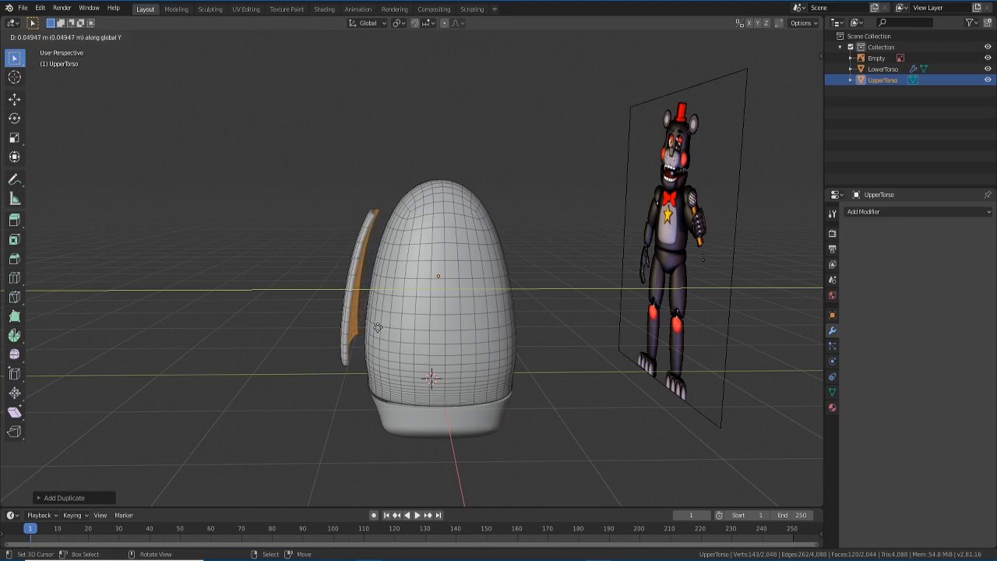
left_click(378, 327)
- Clear the selection, enable X-ray, and paint-select the entire detached strip
mouse_move(311, 370)
middle_mouse_down()
mouse_move(378, 399)
mouse_move(484, 368)
mouse_move(300, 370)
mouse_move(318, 364)
middle_mouse_up()
key("a")
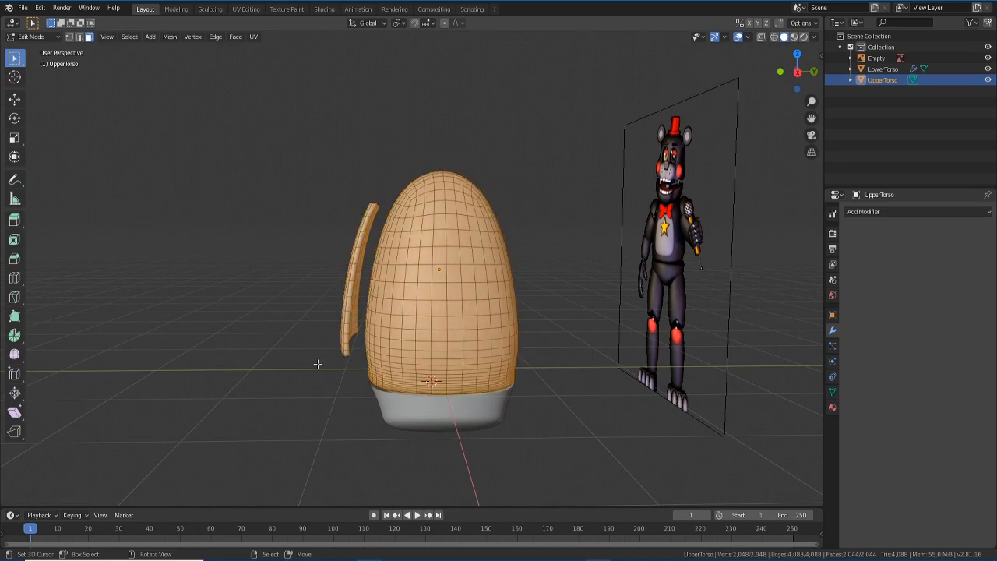
key("alt+a")
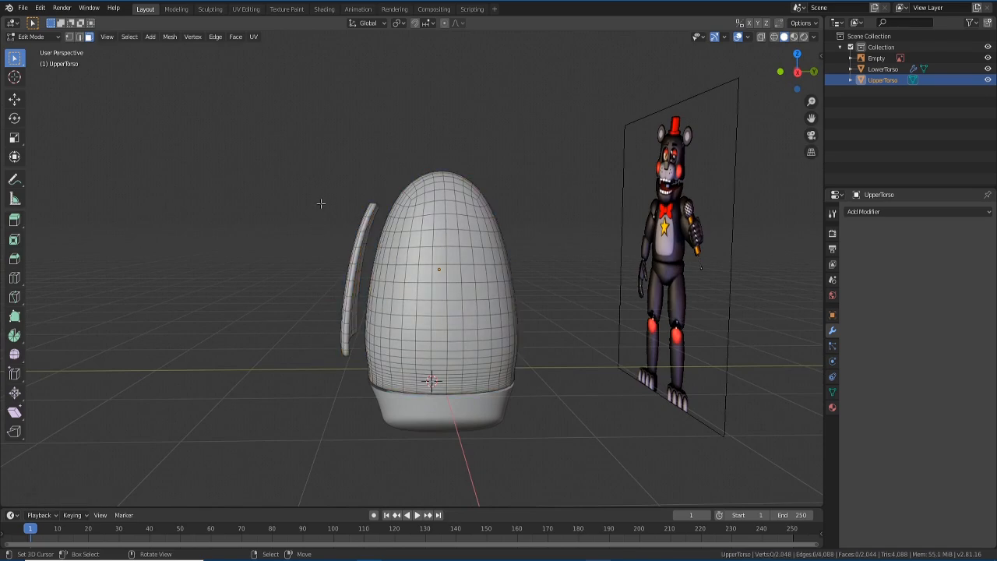
middle_click_drag(307, 210, 337, 193)
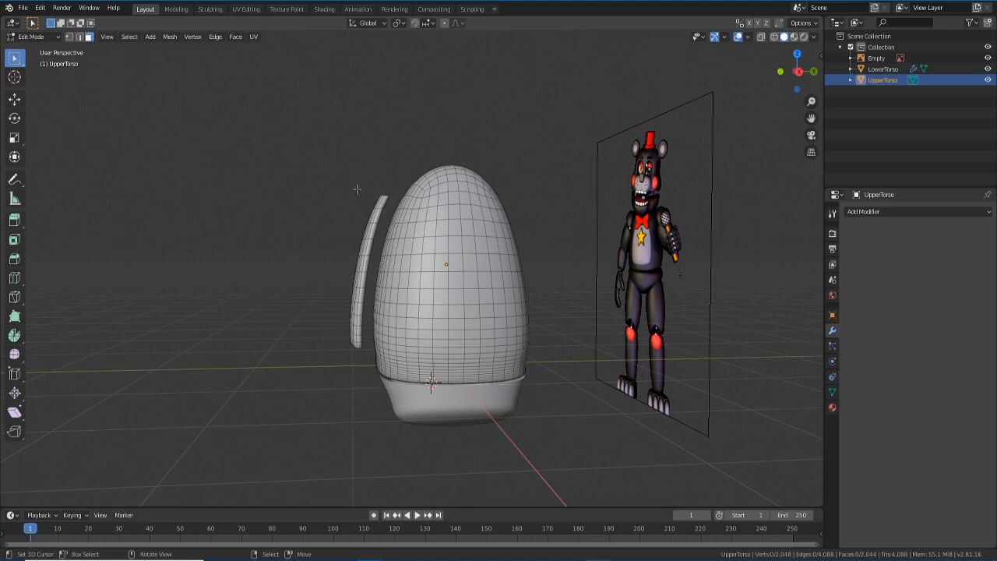
key("alt+z")
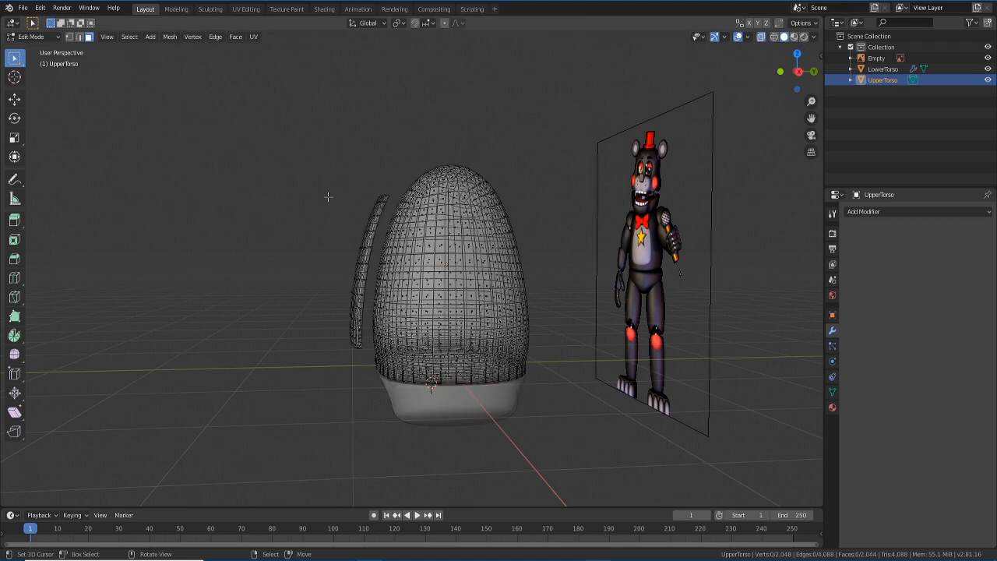
key("c")
left_click(380, 200)
left_click_drag(380, 200, 350, 353)
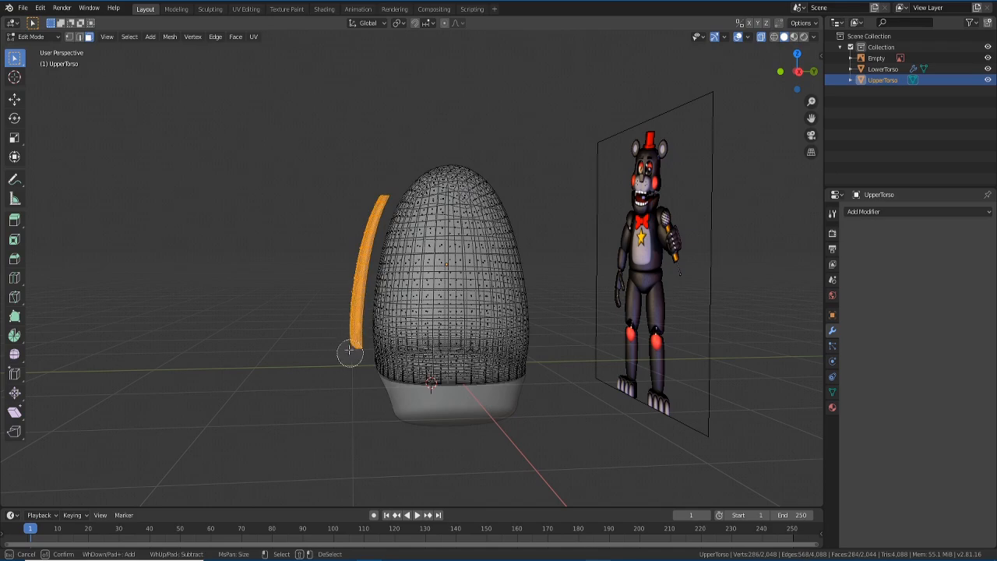
right_click(282, 281)
middle_click_drag(282, 281, 429, 335)
scroll(353, 356, "up", 2)
middle_click_drag(518, 319, 521, 317)
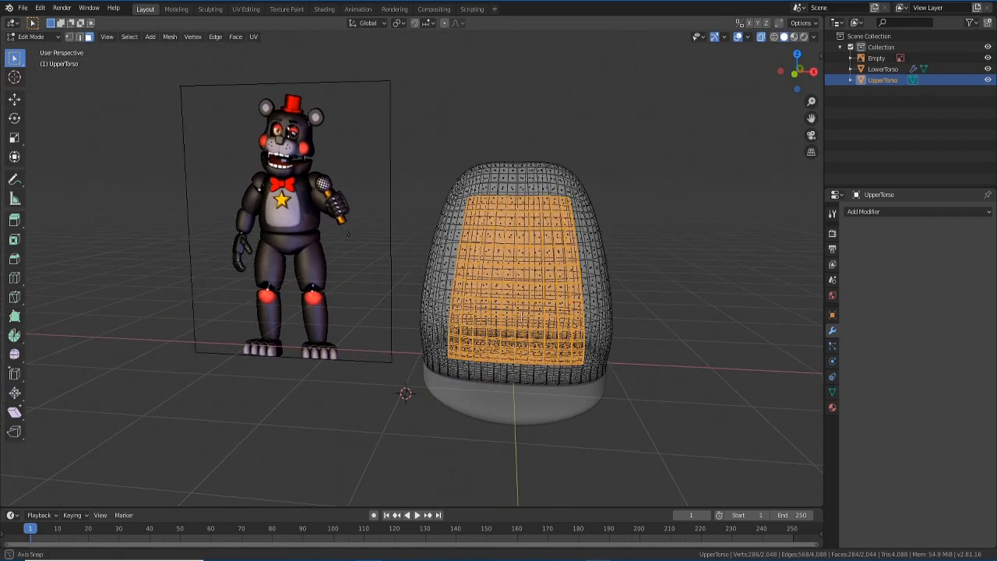
- In Right view, move the strip farther forward from the torso, then frame it from the front
key("KP_1")
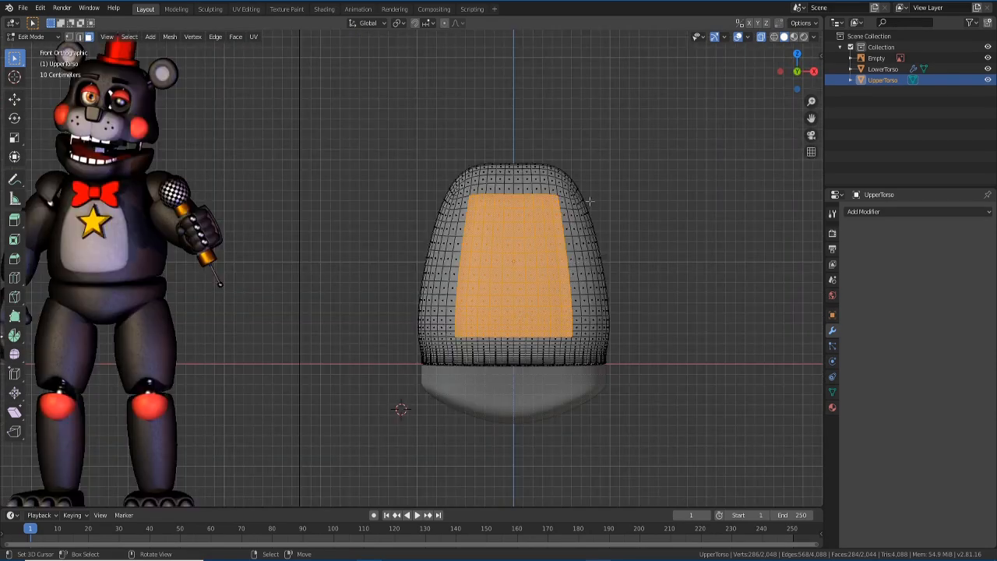
scroll(607, 196, "up", 5)
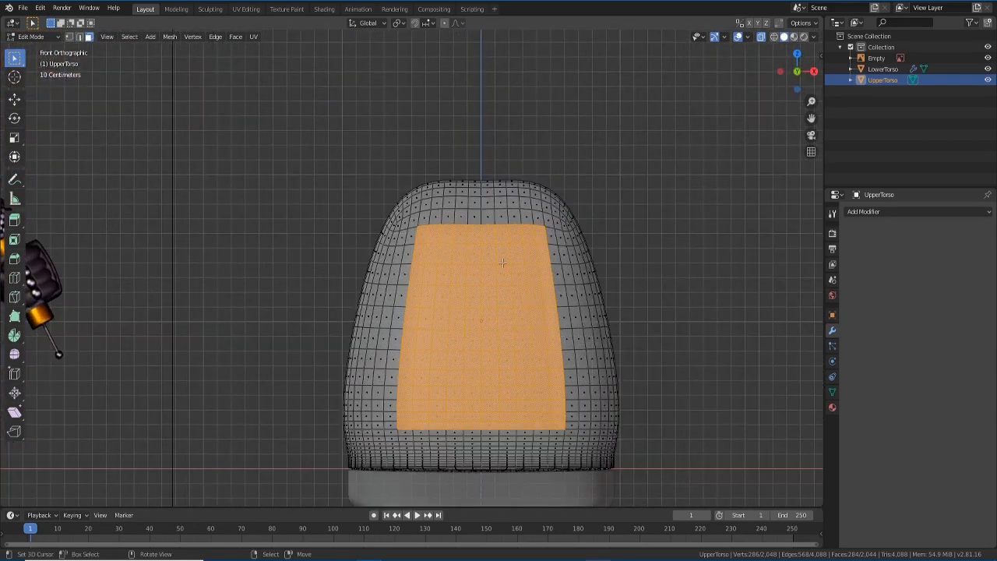
scroll(539, 302, "down", 2)
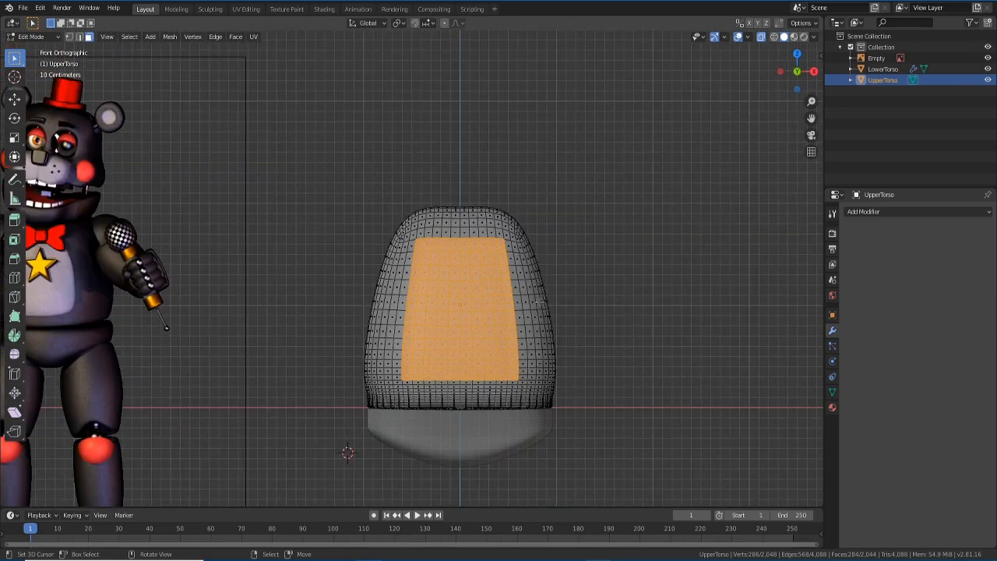
key("KP_3")
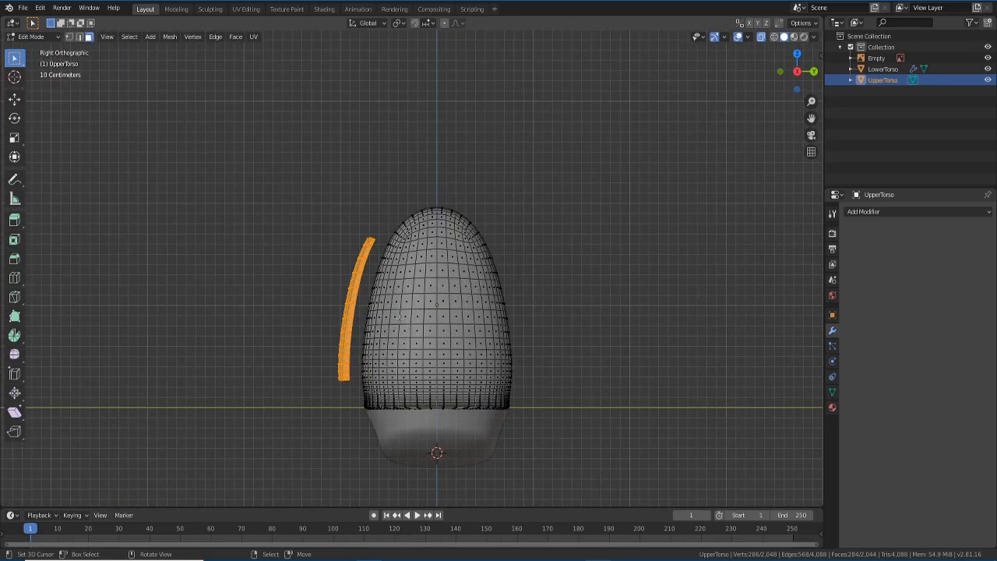
key("g")
left_click(325, 319)
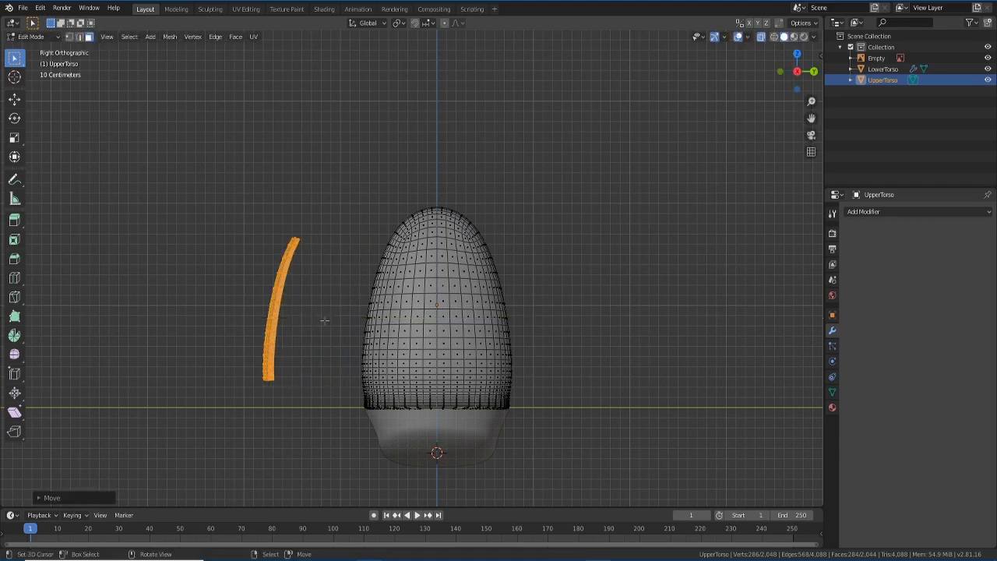
key("KP_1")
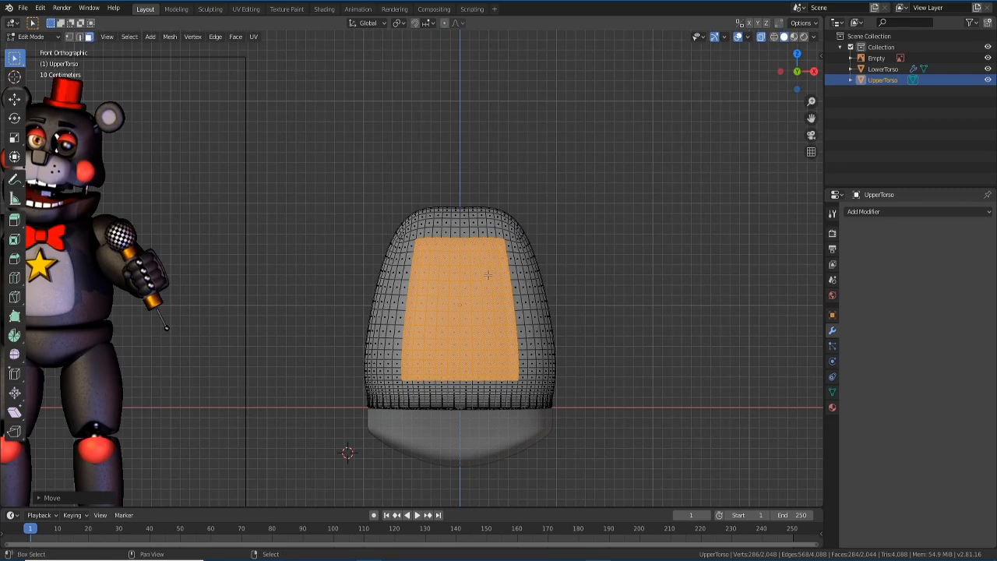
key("shift+c")
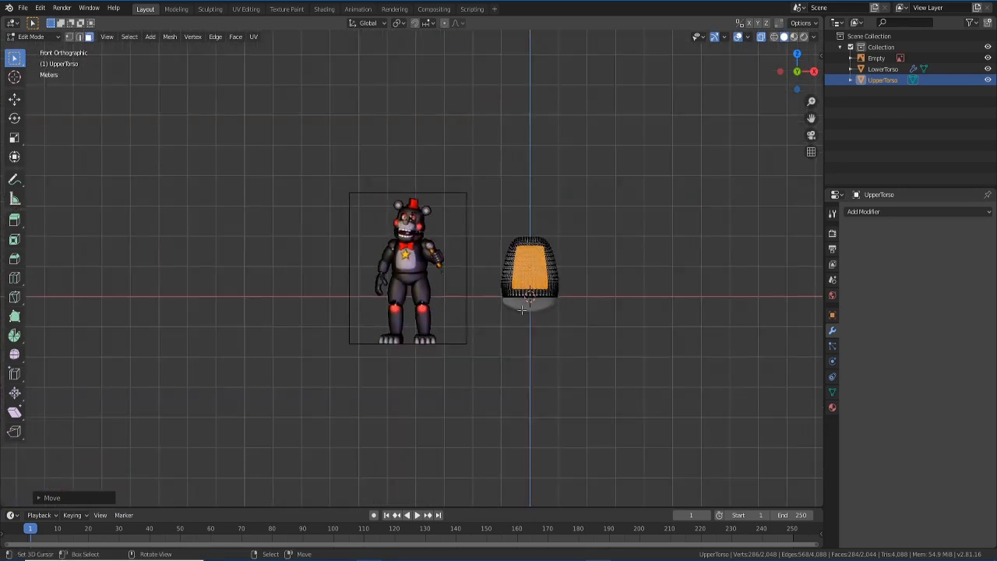
scroll(523, 310, "up", 4)
scroll(639, 325, "up", 2)
middle_click_drag(667, 331, 382, 330, "shift")
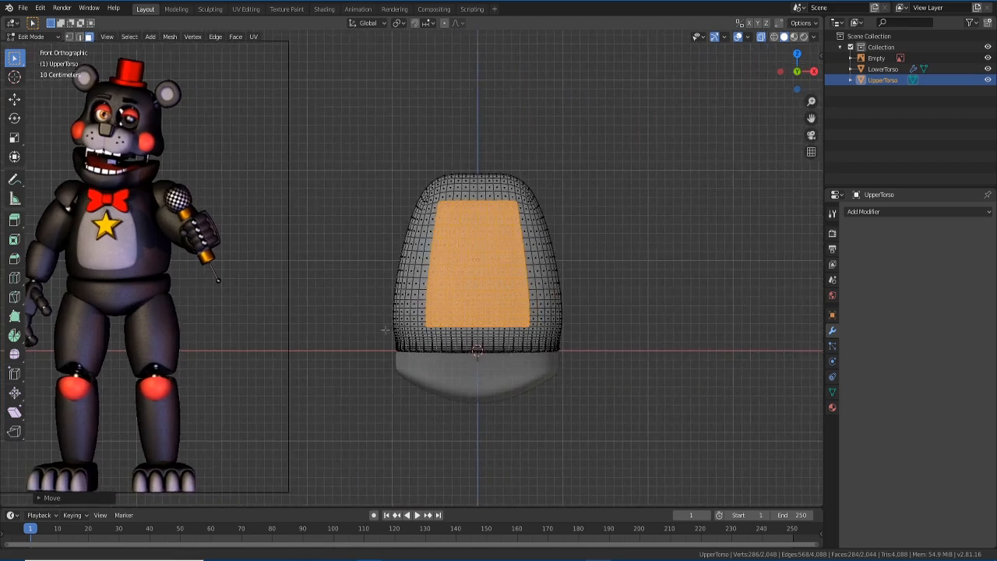
scroll(467, 348, "up", 2)
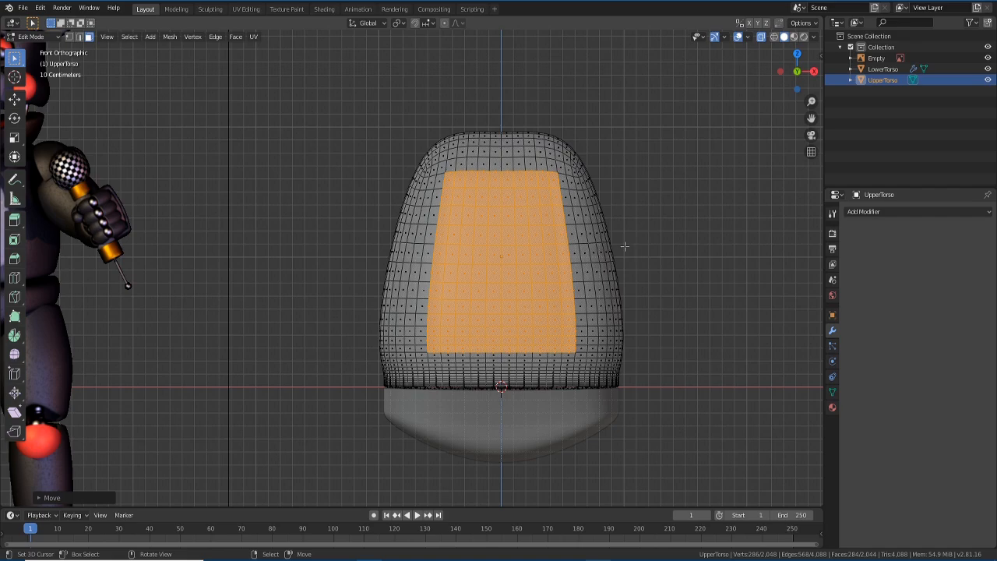
- Orbit around the pulled-out panel to inspect it, returning to Front view
middle_click_drag(607, 257, 534, 267)
scroll(569, 271, "up", 4)
middle_click_drag(416, 299, 467, 296)
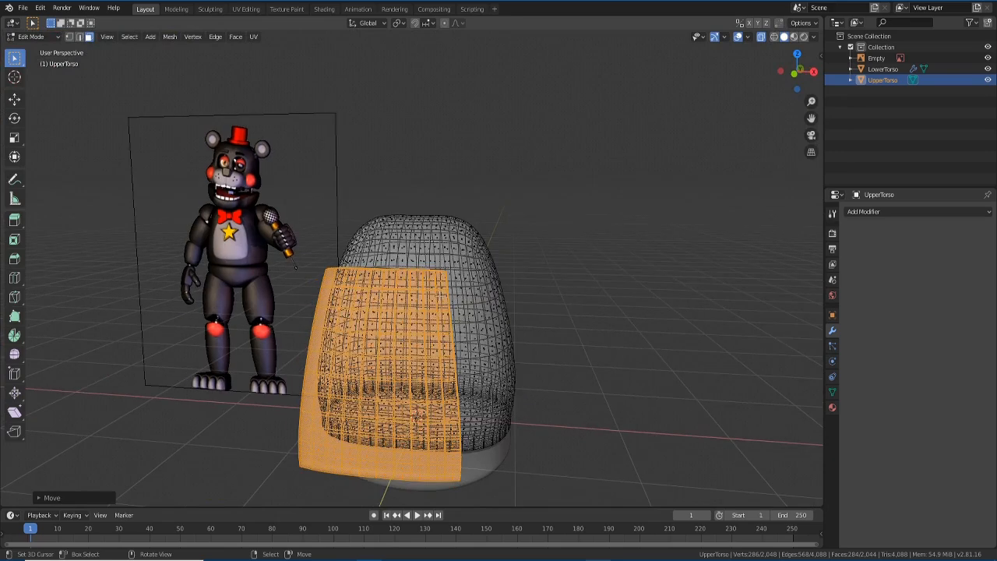
key("KP_1")
scroll(445, 250, "up", 3)
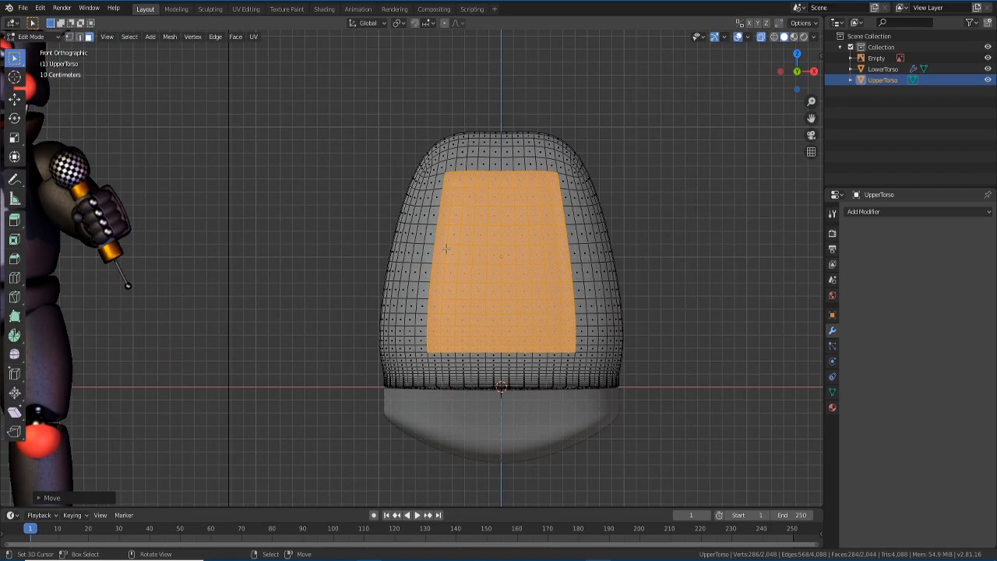
middle_click_drag(448, 251, 452, 279)
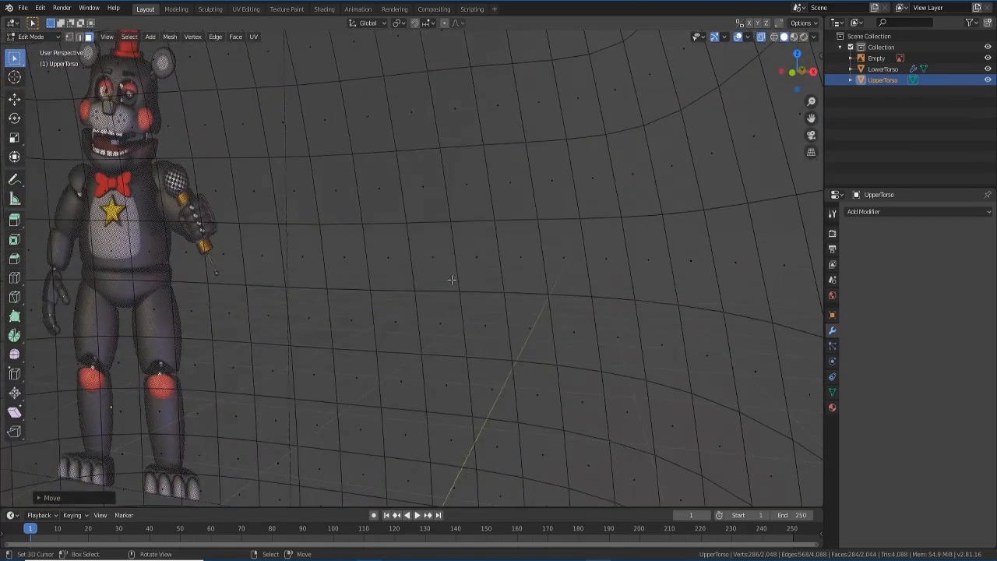
key("KP_1")
scroll(452, 280, "down", 3)
- Deselect all, box-select the strip's top rows in orthographic Right view, and return to Front view
key("alt+a")
middle_click_drag(456, 281, 434, 299)
key("KP_5")
key("KP_3")
middle_click_drag(214, 342, 533, 353, "shift")
scroll(275, 327, "up", 2)
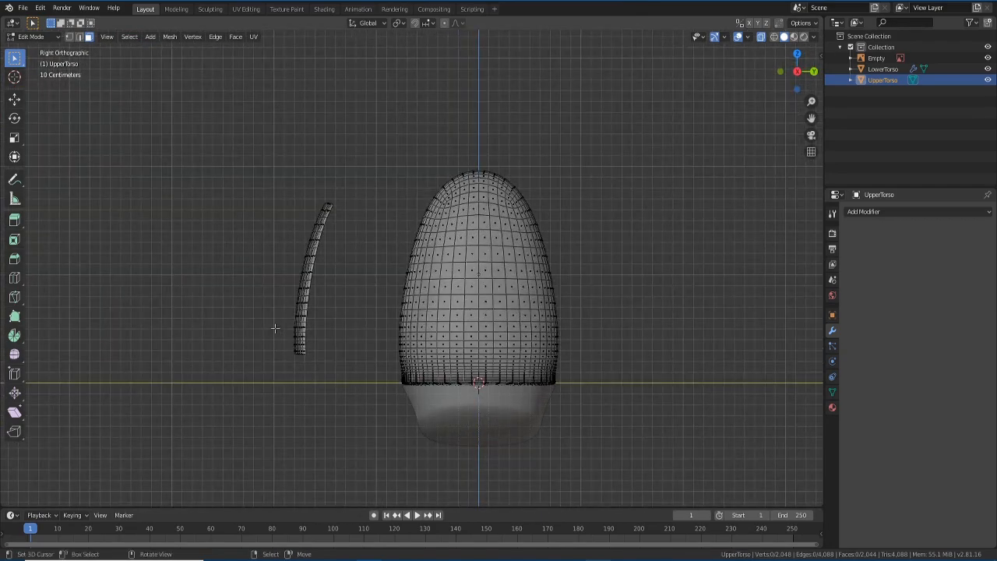
left_click_drag(252, 160, 359, 249)
key("KP_1")
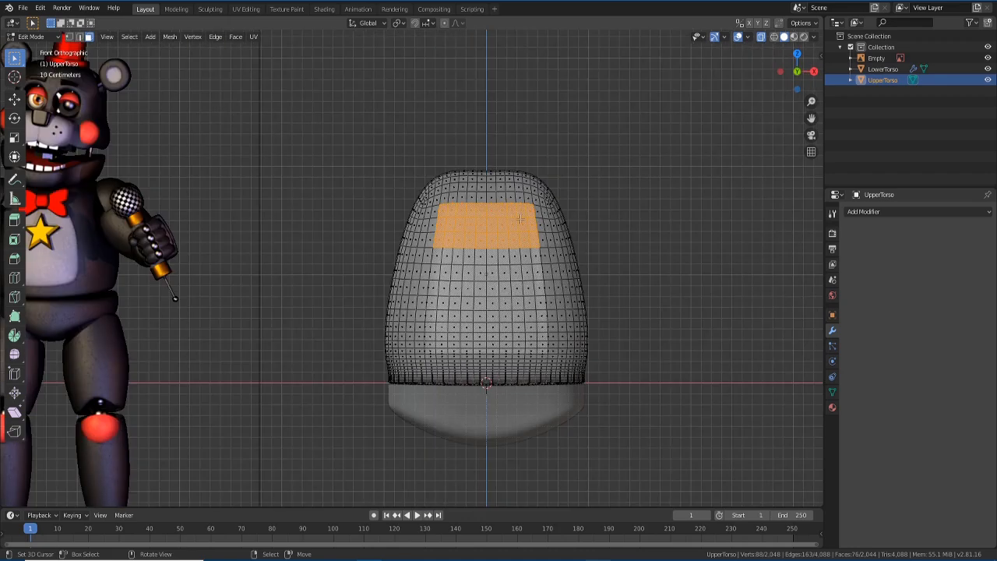
key("s")
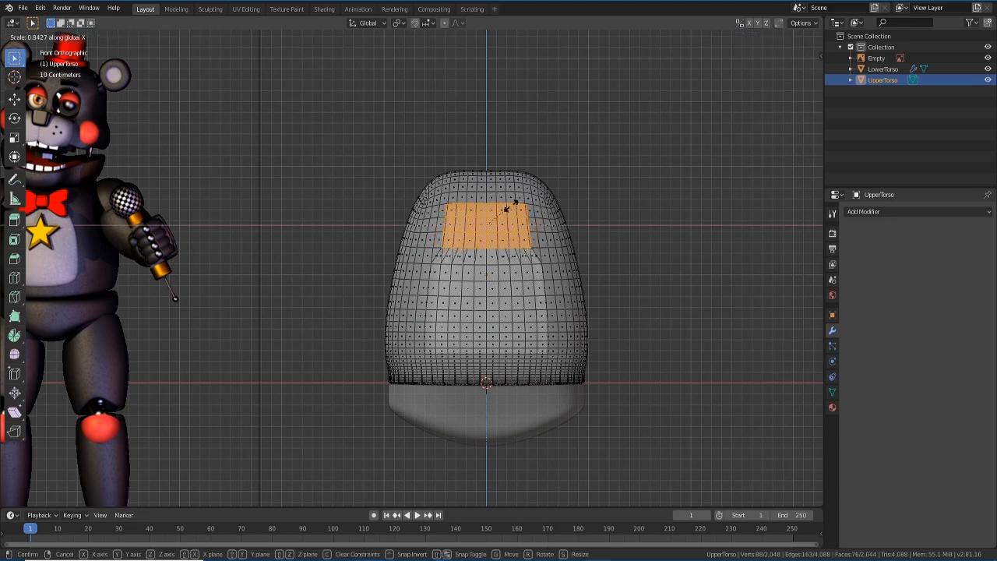
- Cancel the first scale attempt and turn on Proportional Editing
key("Escape")
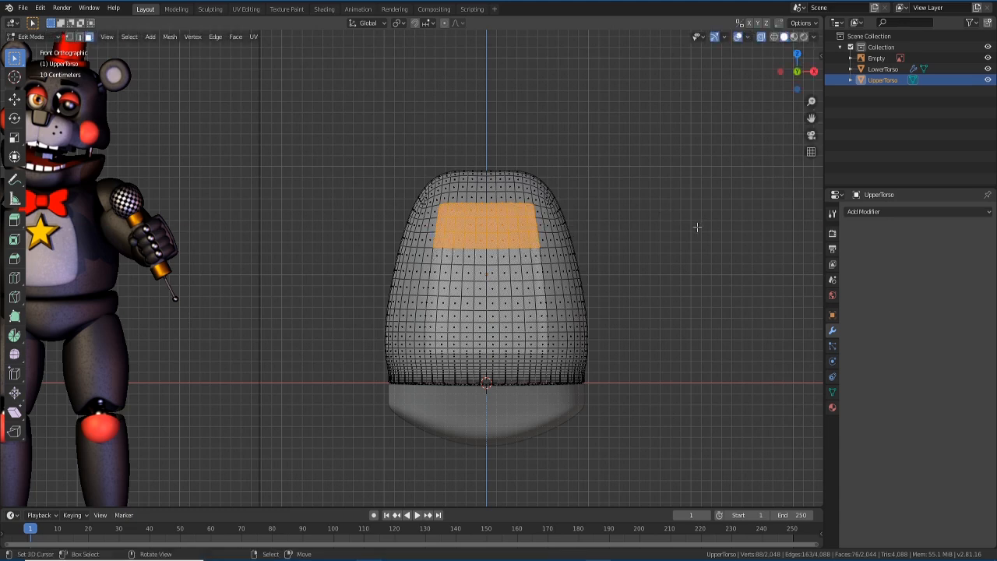
left_click(445, 24)
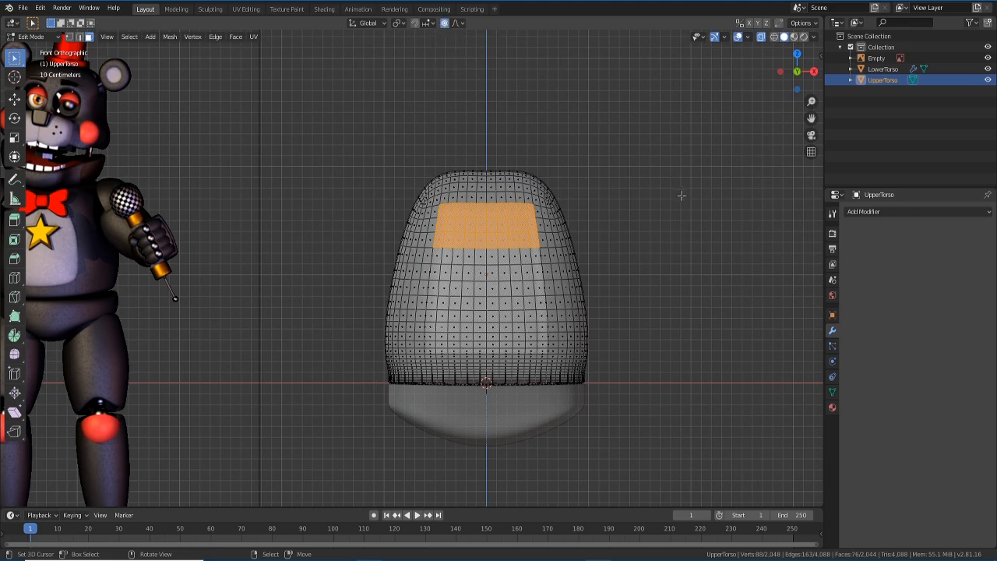
key("x")
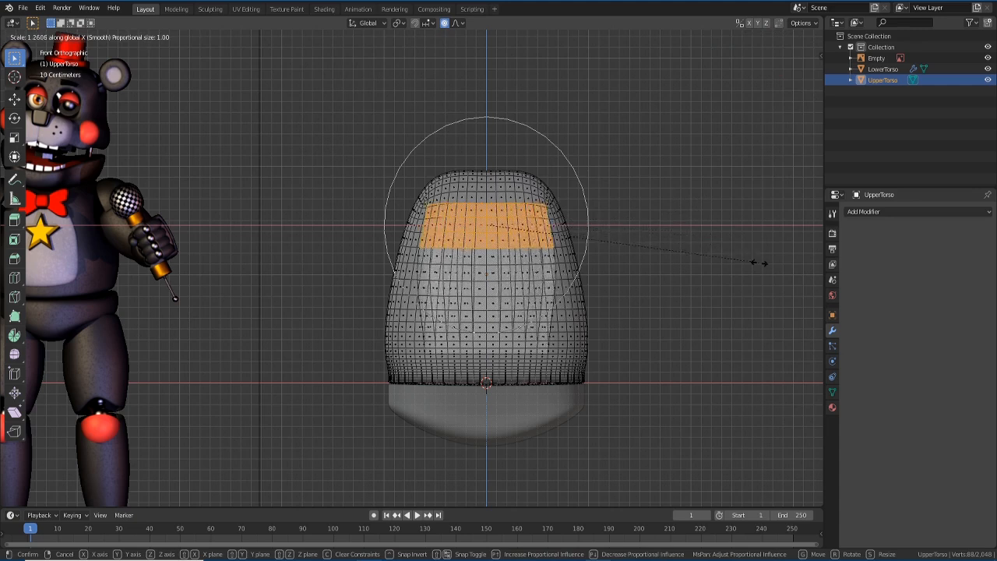
right_click(647, 210)
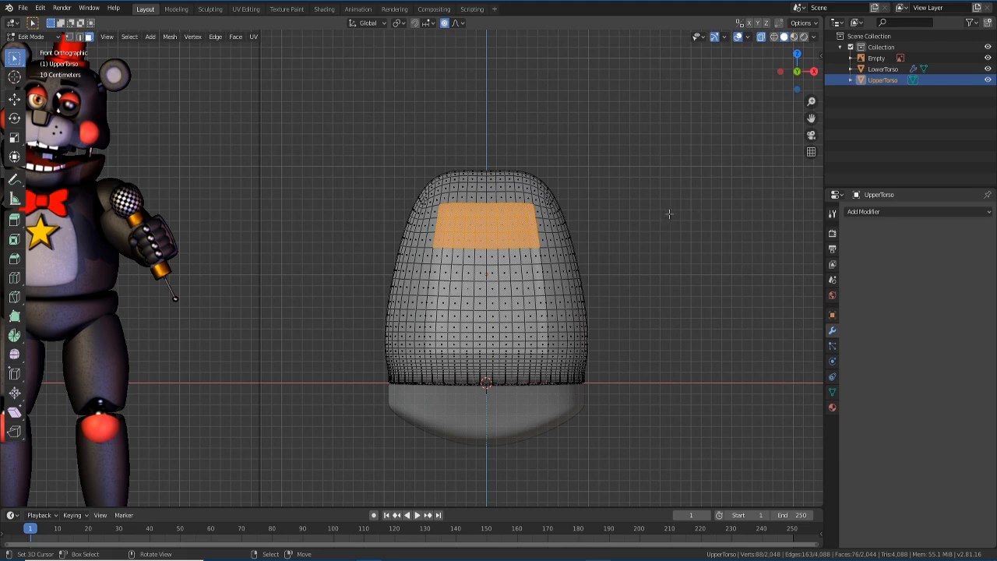
- Scale the top rows along X to about 0.92 with proportional size 0.51
key("s")
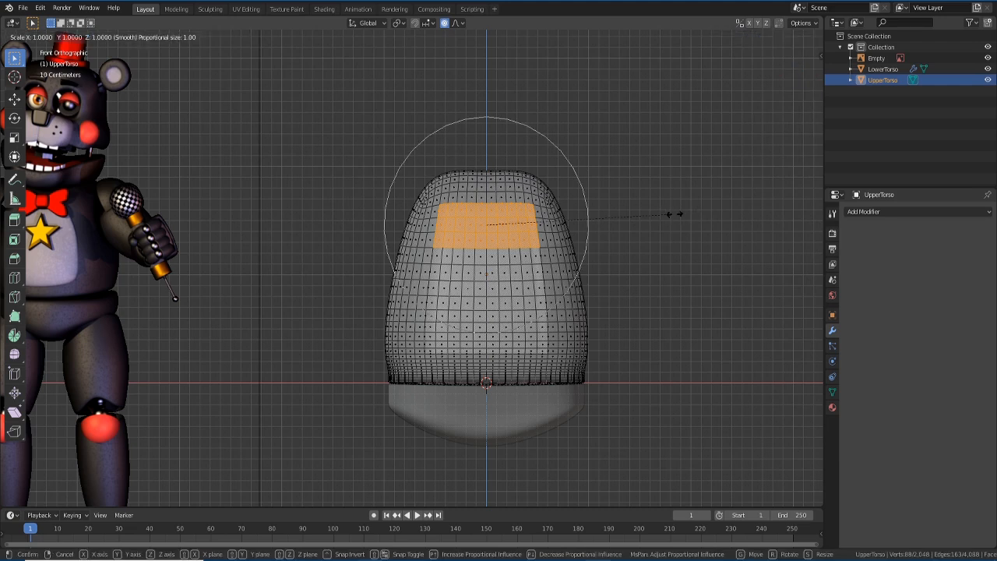
scroll(674, 213, "up", 4)
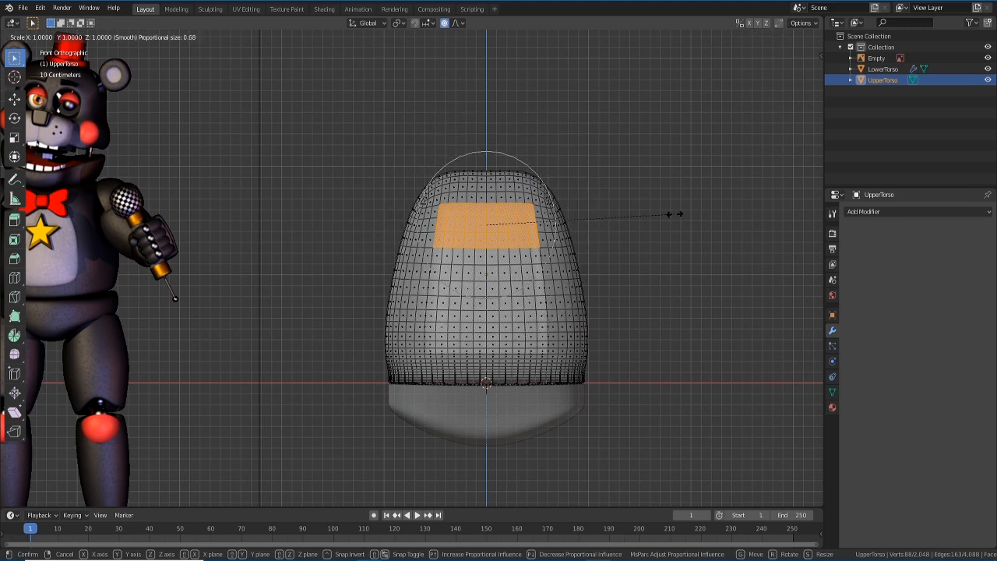
scroll(675, 213, "up", 2)
scroll(675, 214, "down", 6)
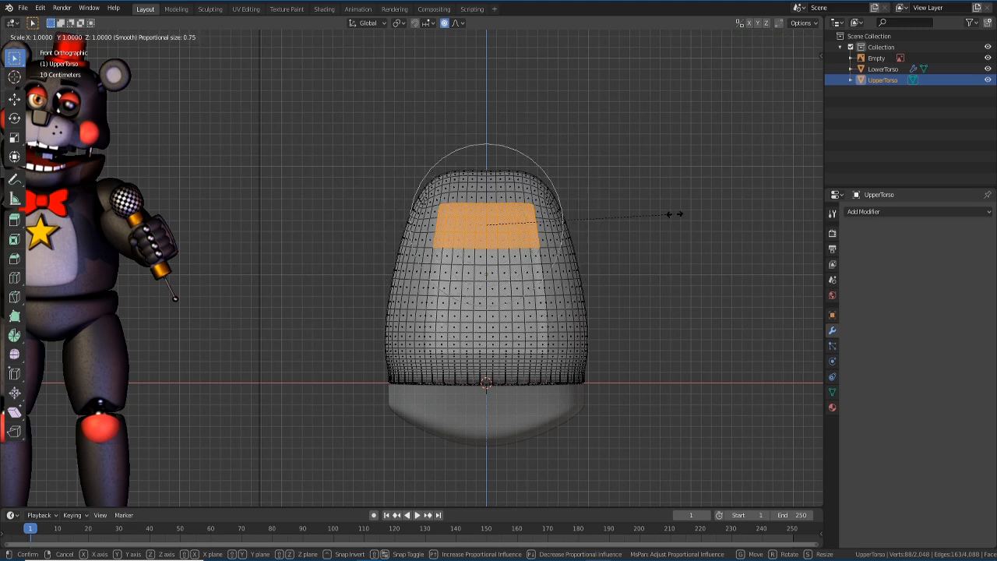
scroll(674, 213, "up", 5)
scroll(674, 214, "up", 3)
scroll(674, 213, "down", 1)
key("x")
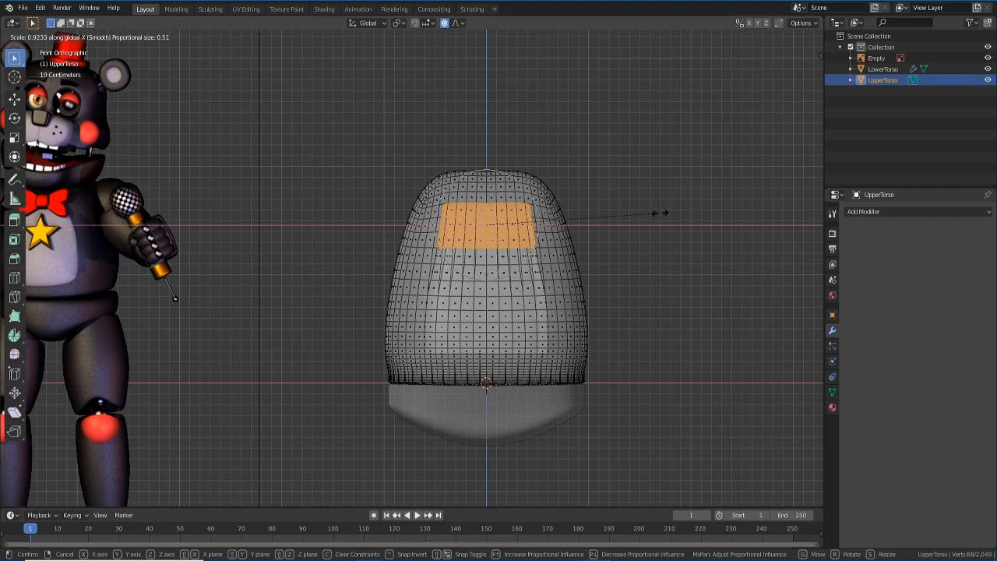
left_click(653, 212)
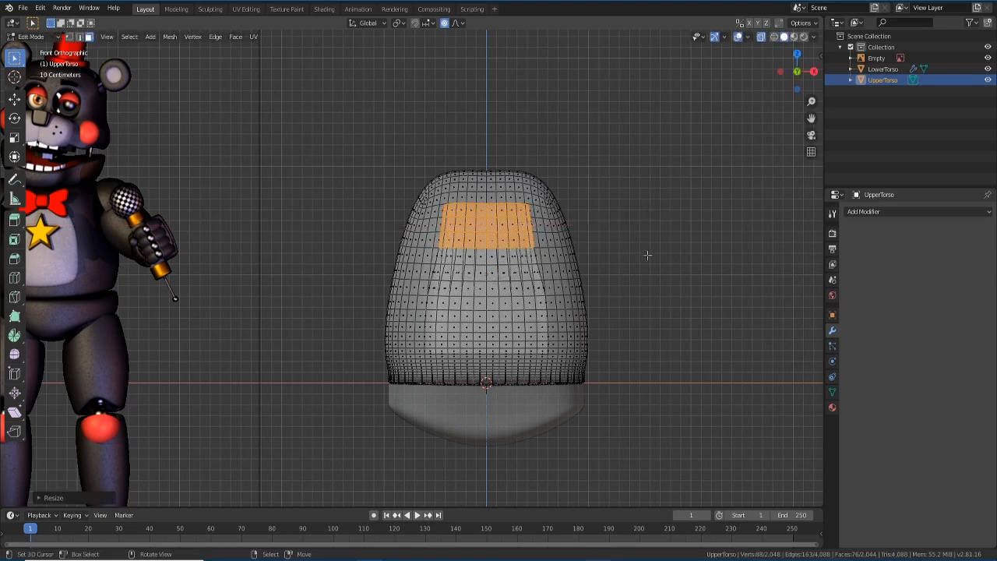
- Box-select only the panel's topmost row in Right view
middle_click_drag(649, 260, 556, 263)
key("KP_1")
key("KP_3")
key("alt+a")
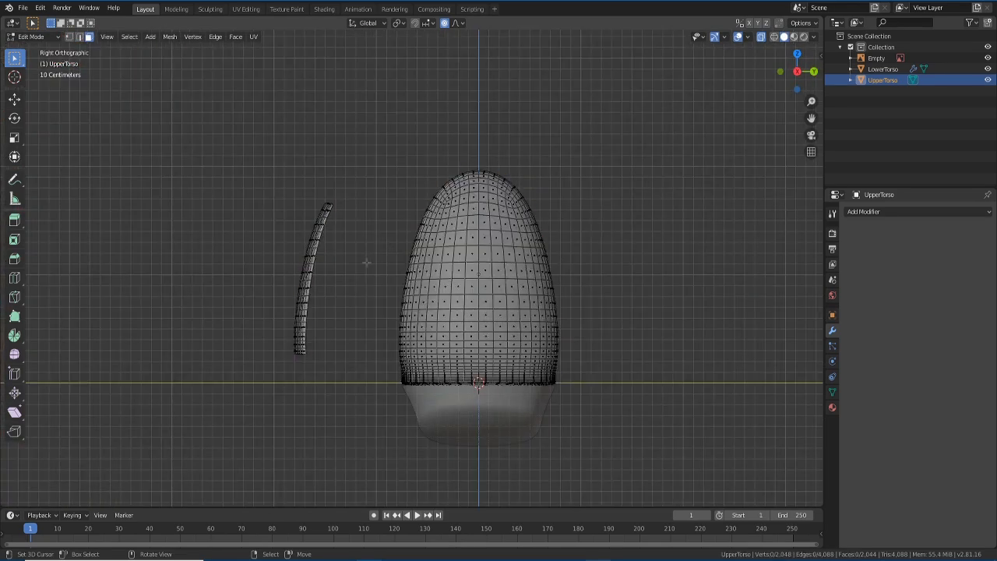
left_click_drag(304, 185, 358, 216)
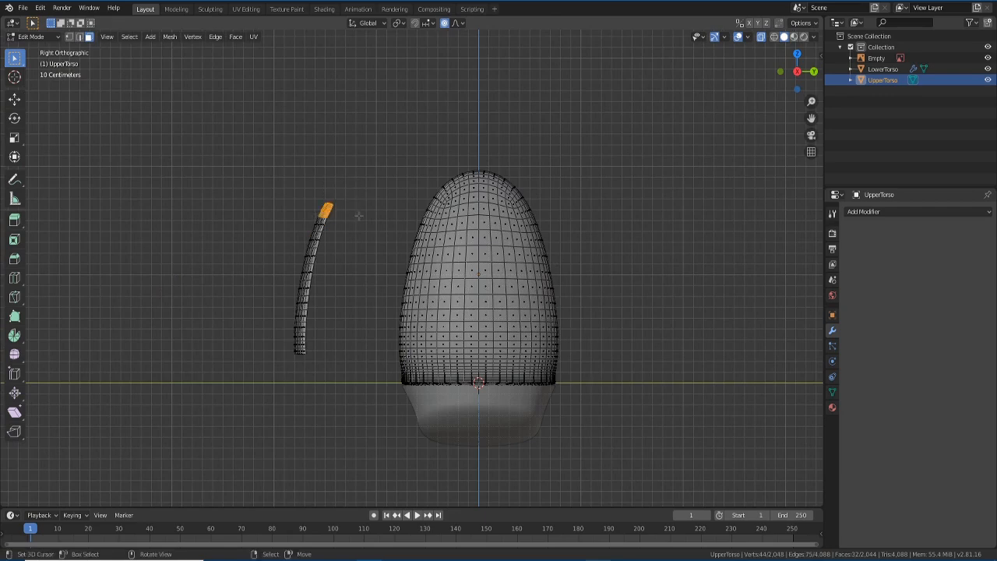
- Narrow that top row along X to about 0.91 and return to Object Mode
key("KP_1")
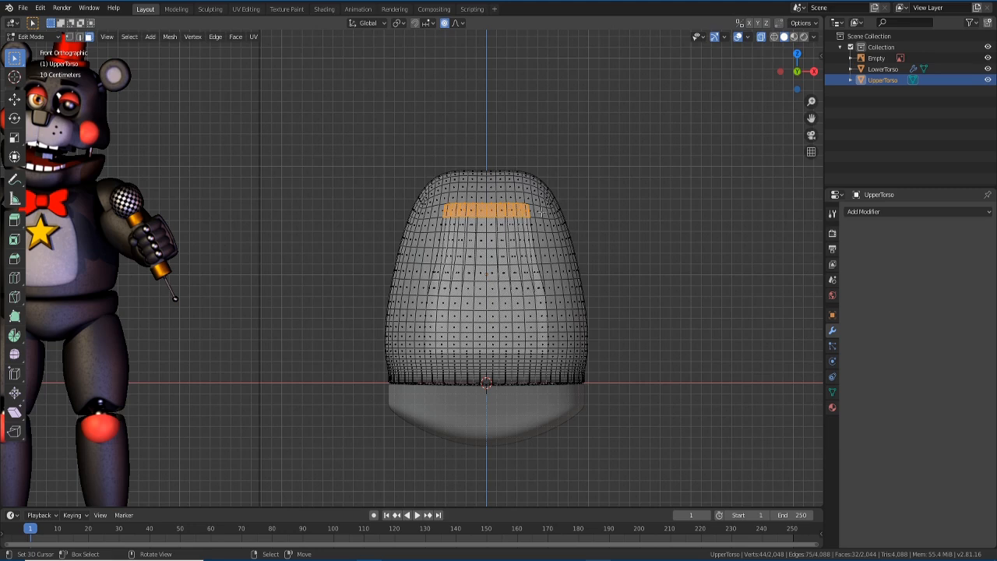
key("s")
key("x")
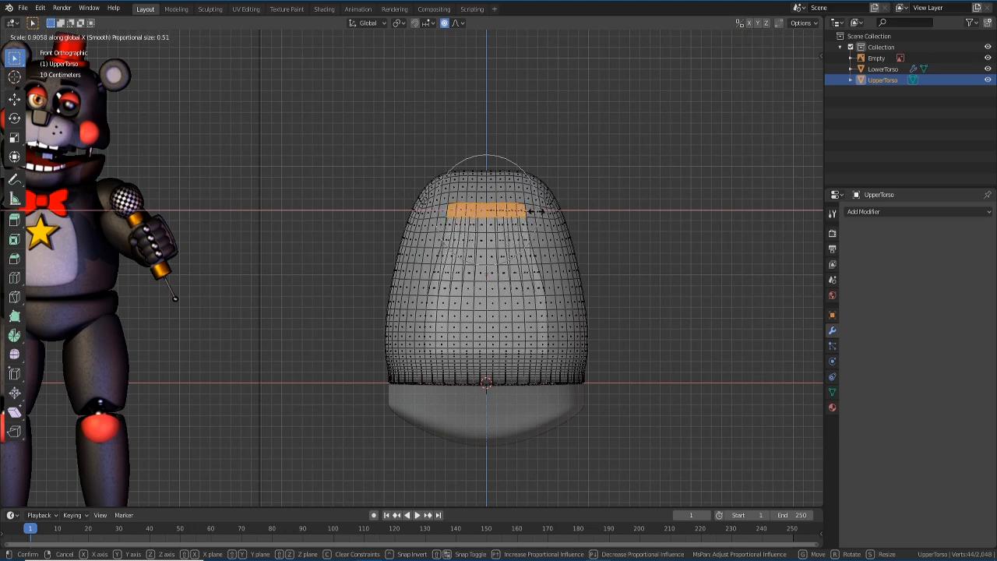
left_click(535, 211)
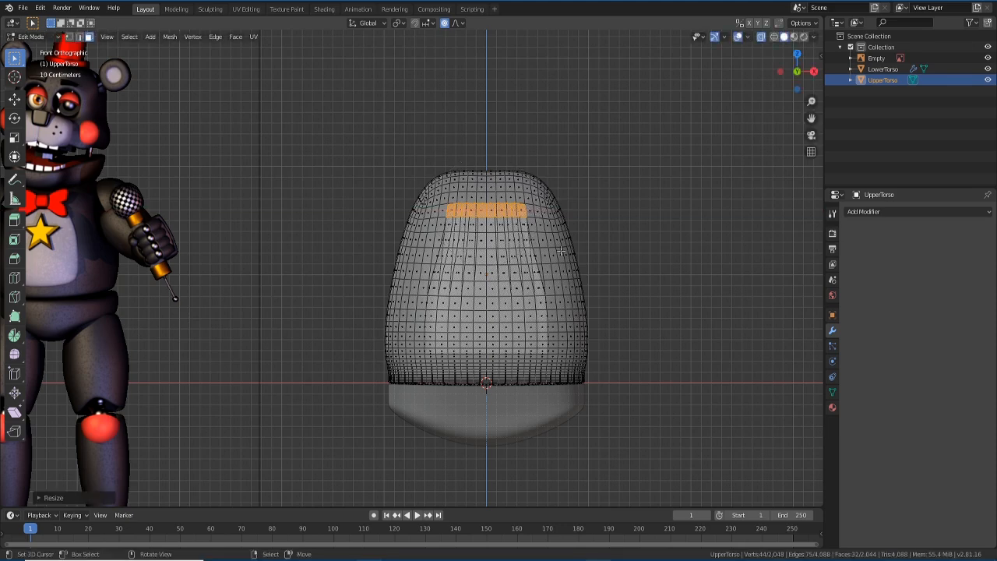
key("Tab")
middle_click_drag(561, 251, 475, 284)
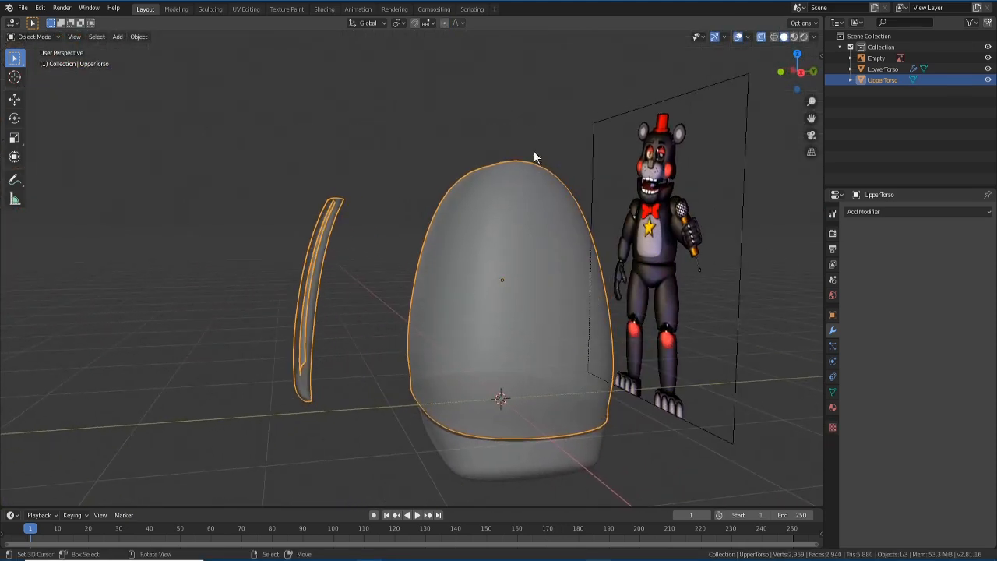
- Turn off X-ray so the torso and panel display solid
left_click(761, 38)
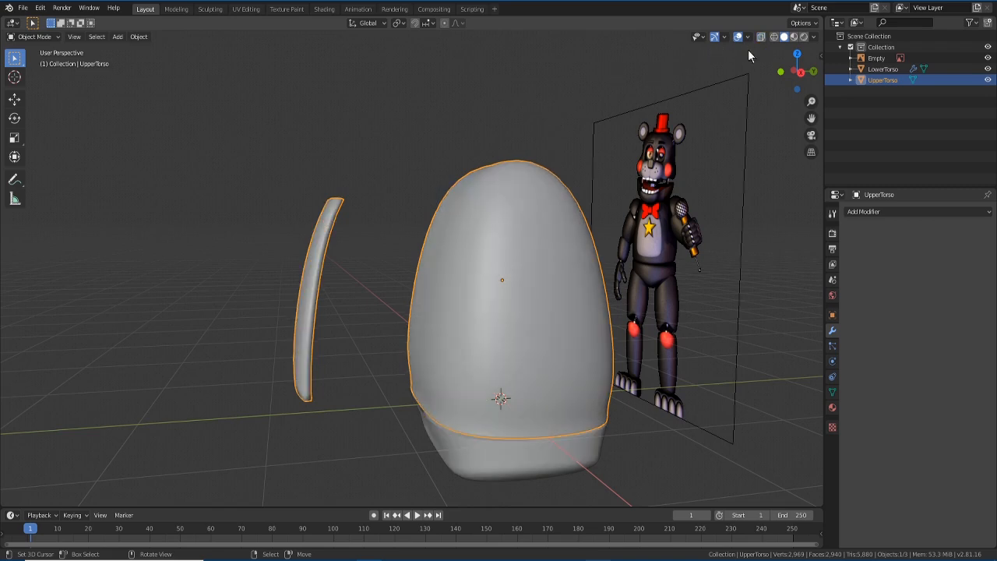
key("KP_1")
middle_click_drag(424, 315, 502, 334)
key("KP_3")
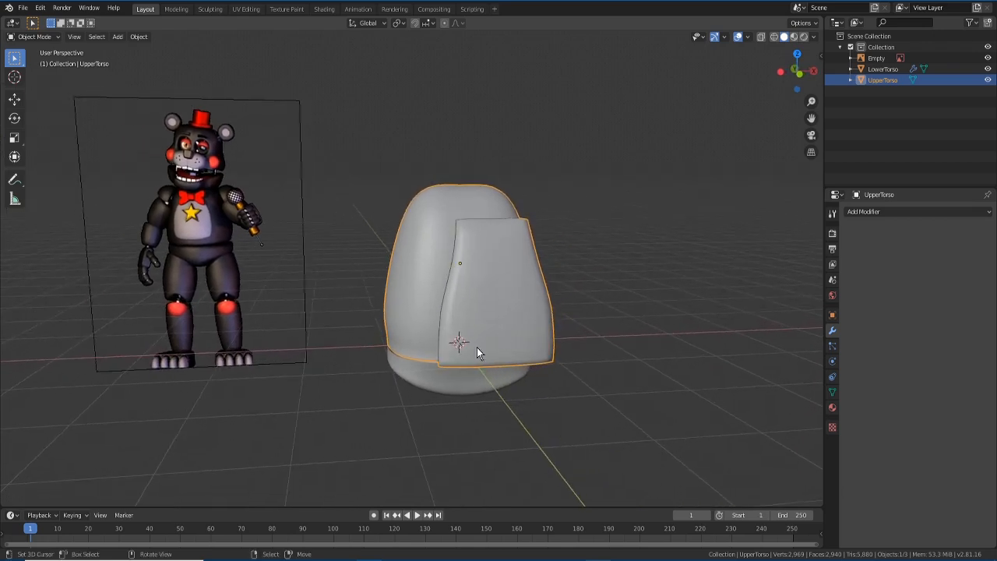
- Show UpperTorso's Principled BSDF material 'Material' in the Material properties
left_click(832, 407)
middle_click_drag(677, 377, 642, 368)
scroll(701, 393, "down", 2)
middle_click_drag(701, 395, 662, 402)
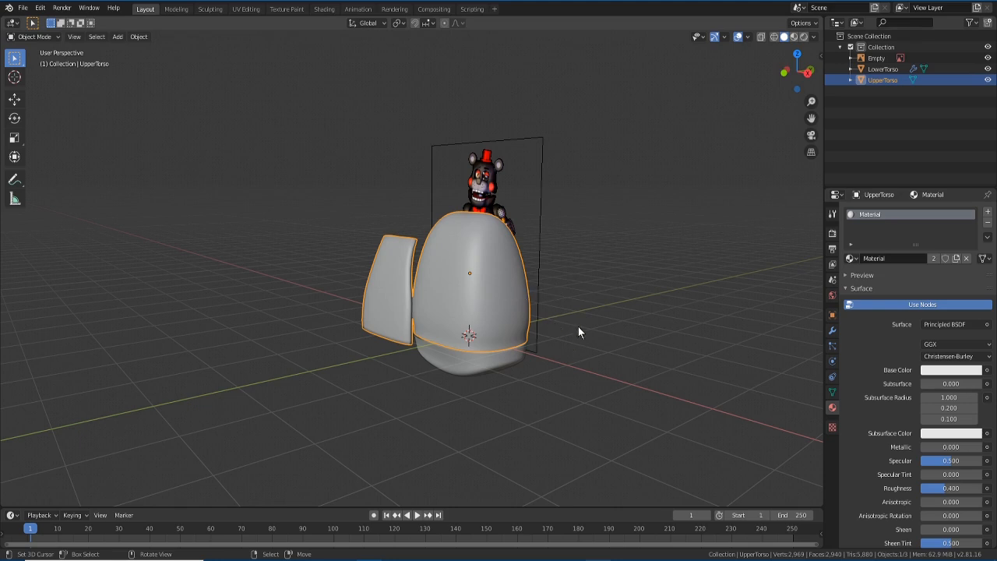
left_click(939, 372)
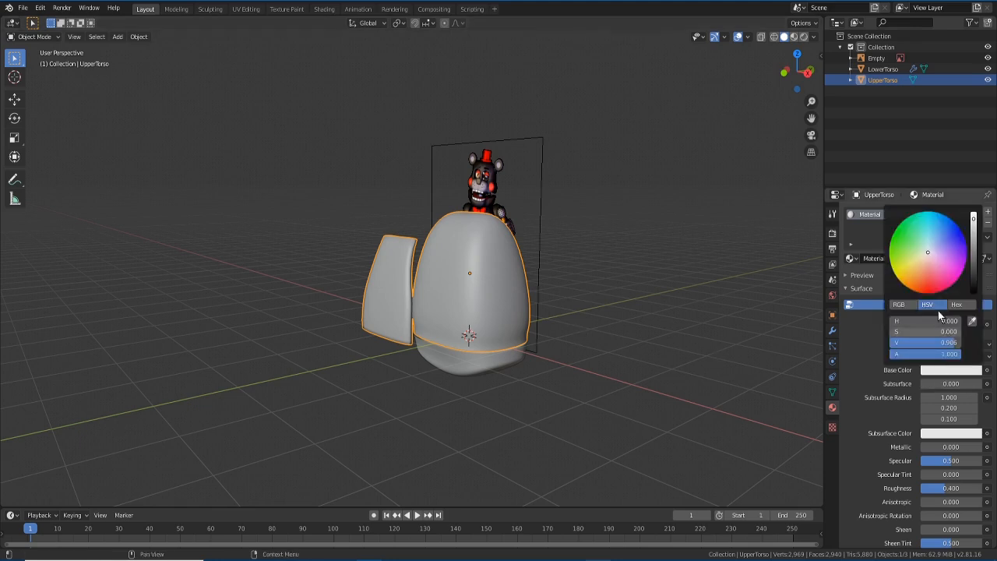
mouse_move(927, 252)
left_mouse_down()
mouse_move(903, 272)
mouse_move(917, 282)
mouse_move(899, 260)
mouse_move(942, 276)
left_mouse_up()
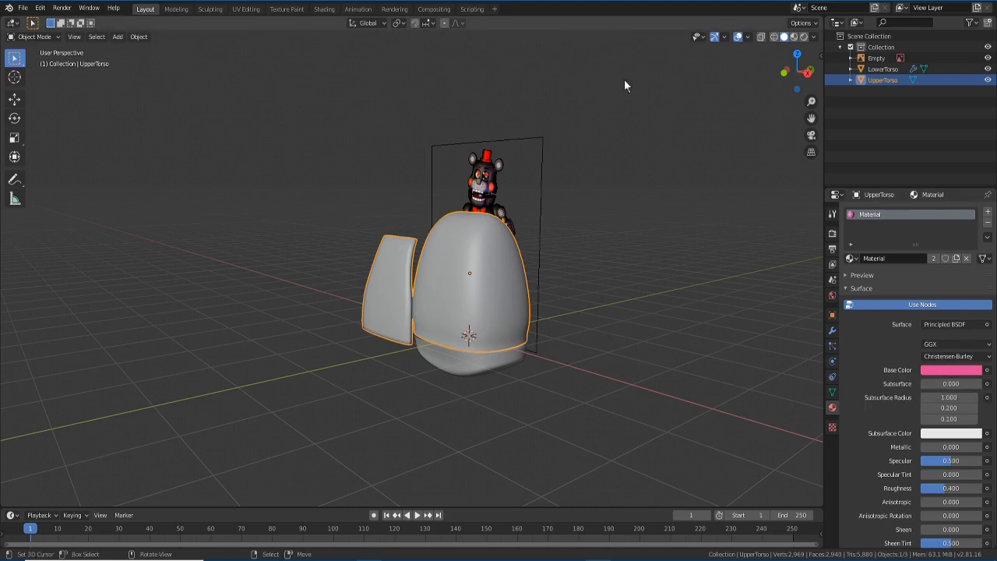
left_click(795, 38)
mouse_move(437, 307)
middle_mouse_down()
mouse_move(525, 322)
mouse_move(424, 305)
middle_mouse_up()
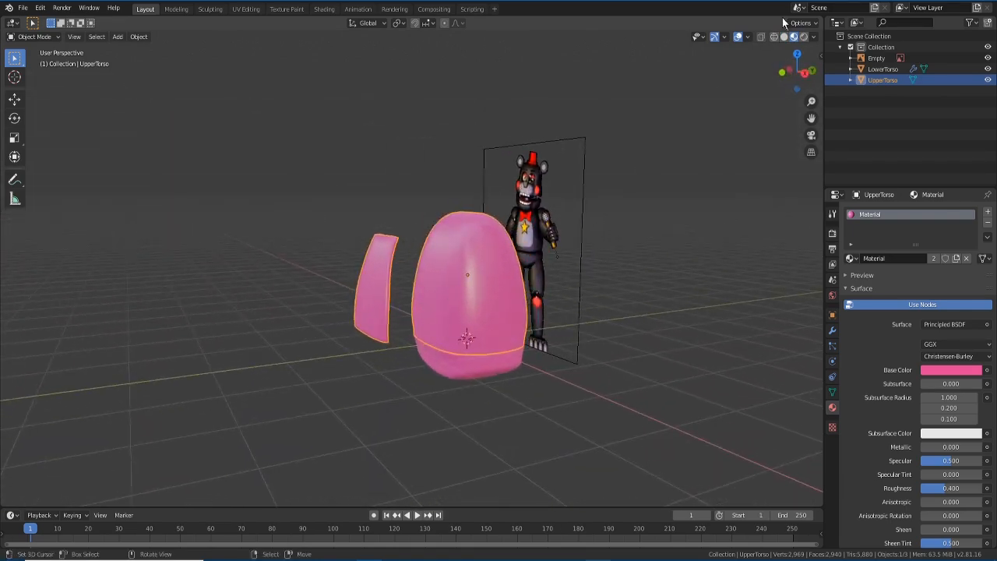
left_click(803, 37)
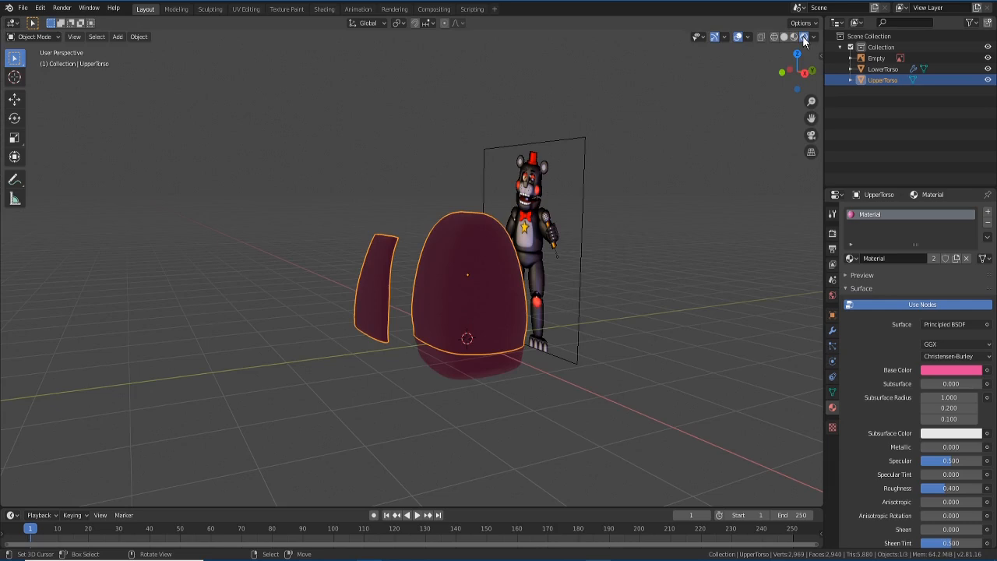
middle_click_drag(500, 292, 577, 290)
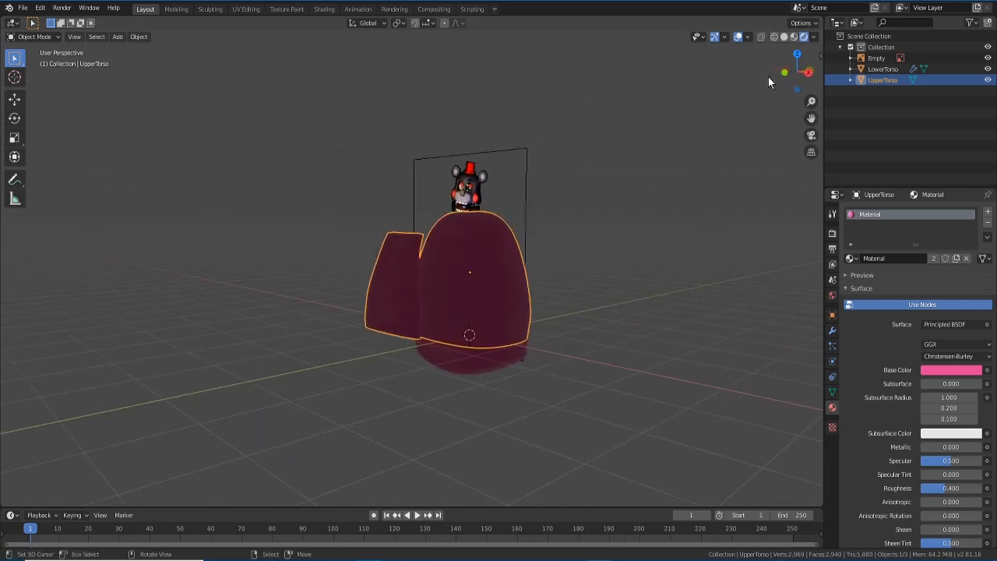
left_click(797, 35)
middle_click_drag(618, 246, 648, 238)
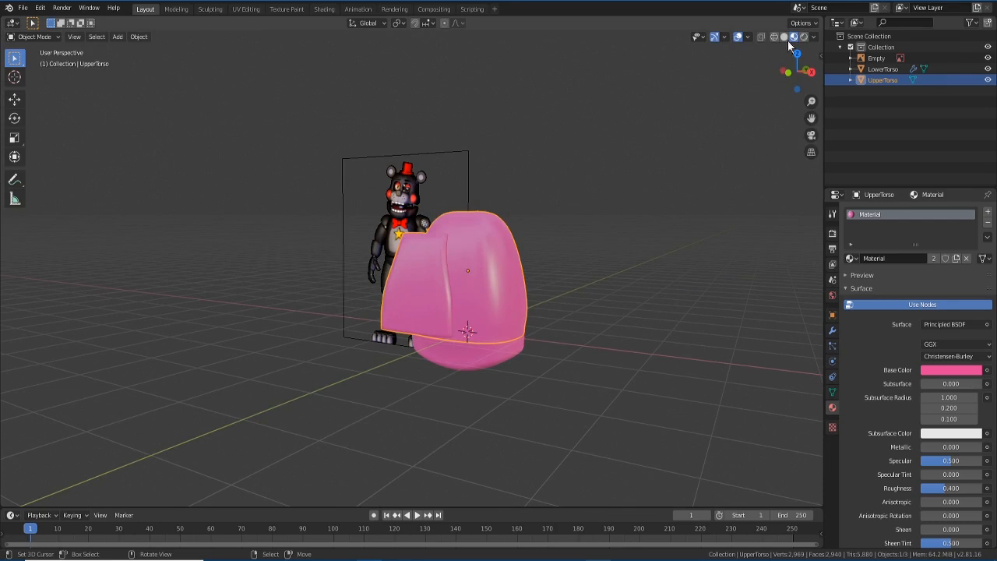
- Rename the torso's material to MainBodyMaterial
middle_click_drag(548, 283, 463, 313)
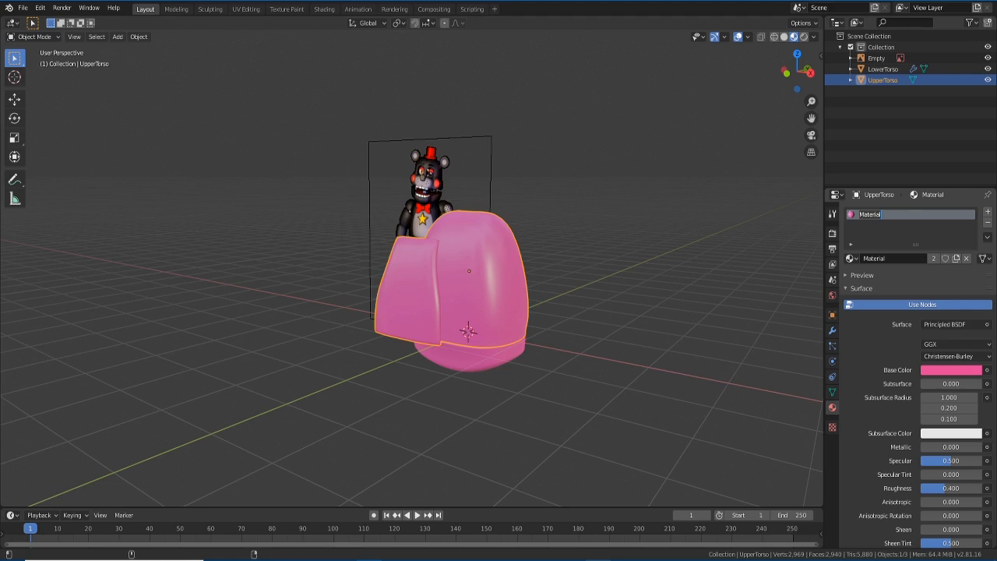
type("UpperTor")
key("BackSpace")
key("BackSpace")
key("BackSpace")
key("BackSpace")
key("BackSpace")
key("BackSpace")
key("BackSpace")
key("BackSpace")
type("MainBo")
type("dyMaterial")
key("Return")
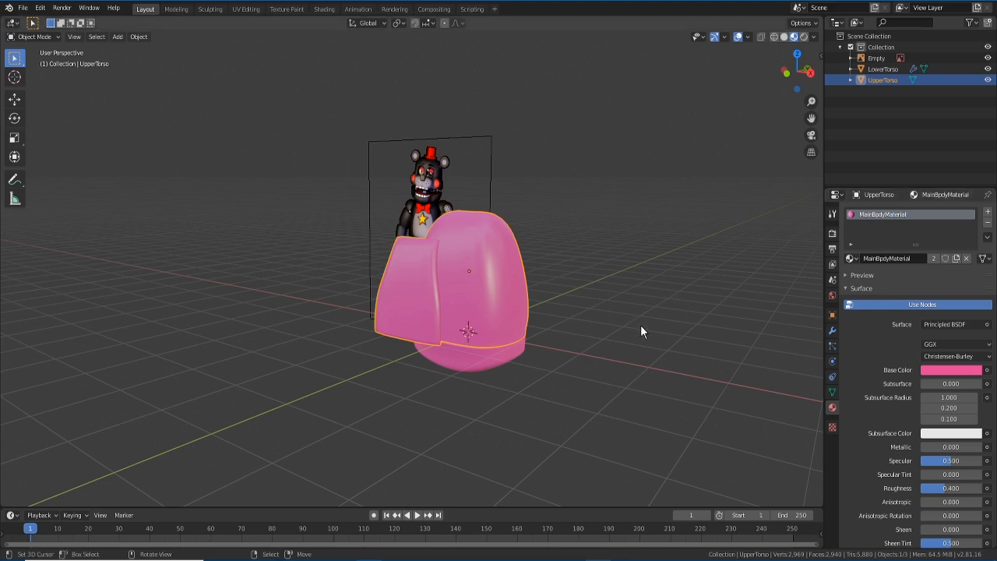
- Add a second material slot with a new pure-white material named white, then enter Edit Mode
left_click(988, 214)
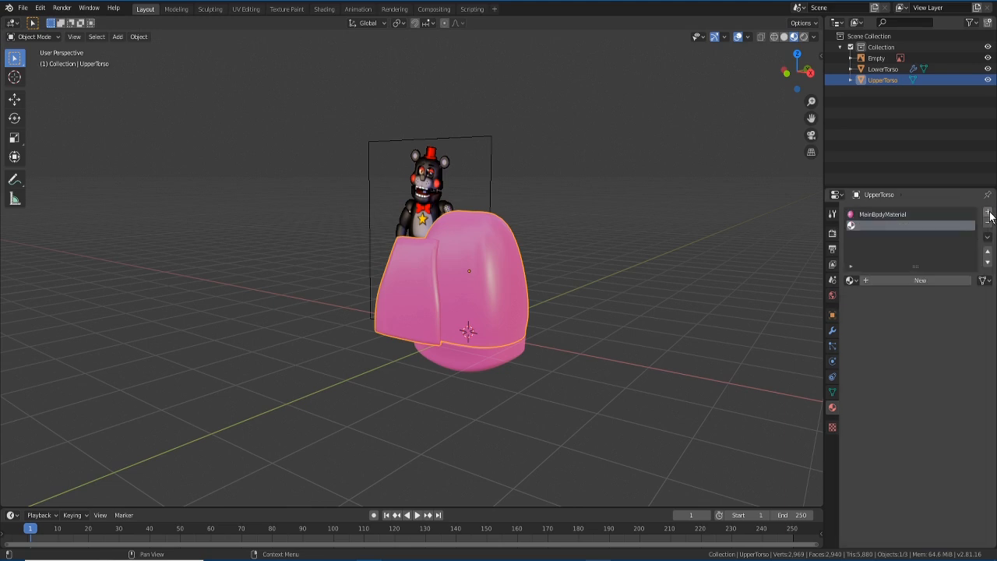
left_click(886, 280)
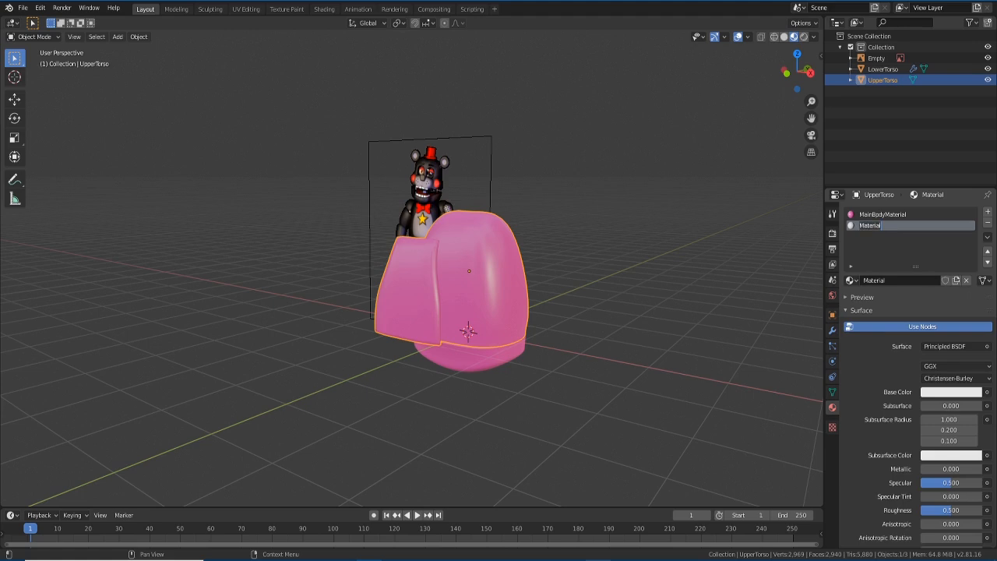
type("white")
key("Return")
left_click(944, 393)
left_click_drag(973, 243, 973, 234)
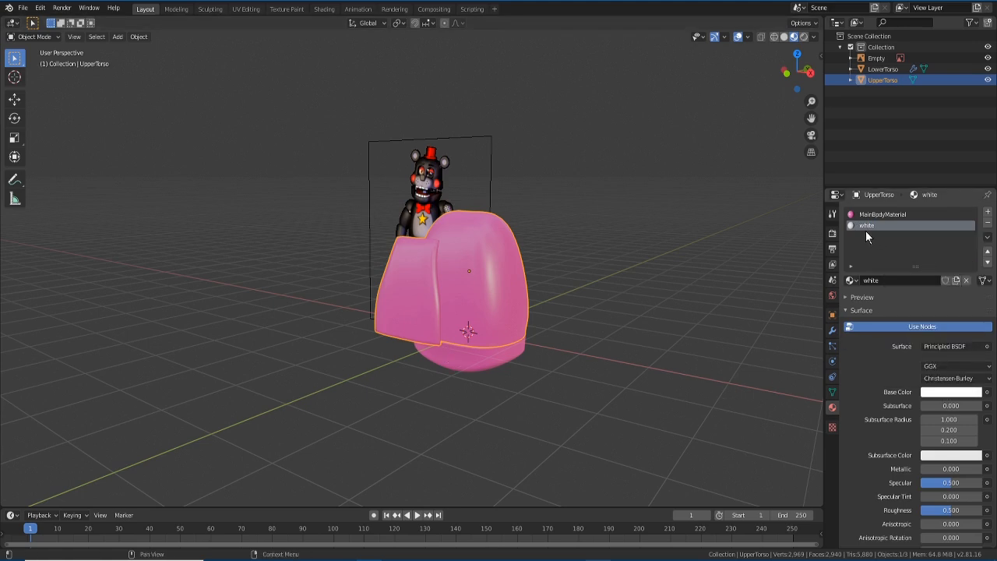
key("Tab")
middle_click_drag(656, 331, 606, 327)
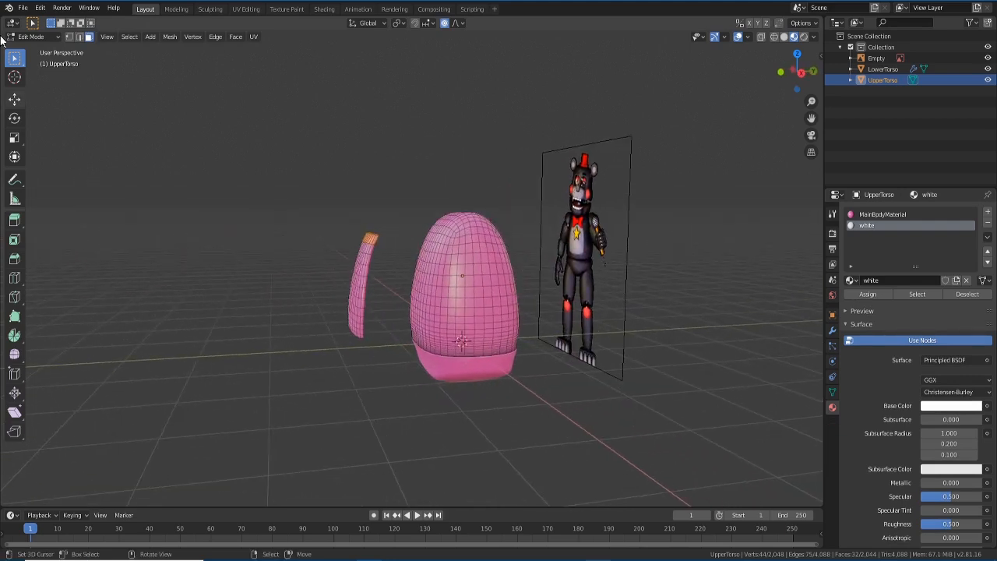
- Box-select all faces of the thin curved strip with X-ray on, then turn X-ray off
middle_click_drag(383, 287, 374, 280)
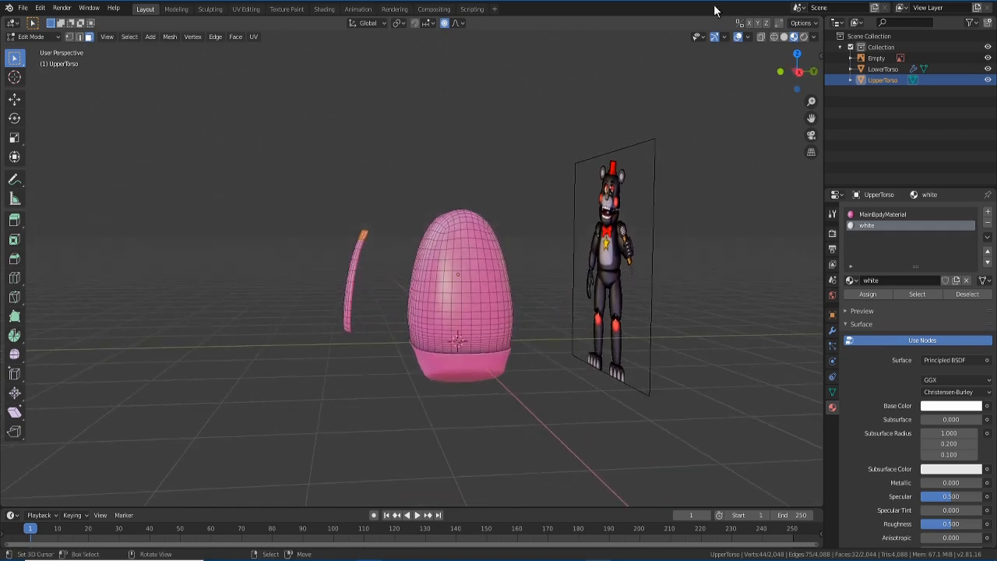
left_click(761, 37)
left_click_drag(307, 198, 374, 403)
middle_click_drag(374, 402, 426, 400)
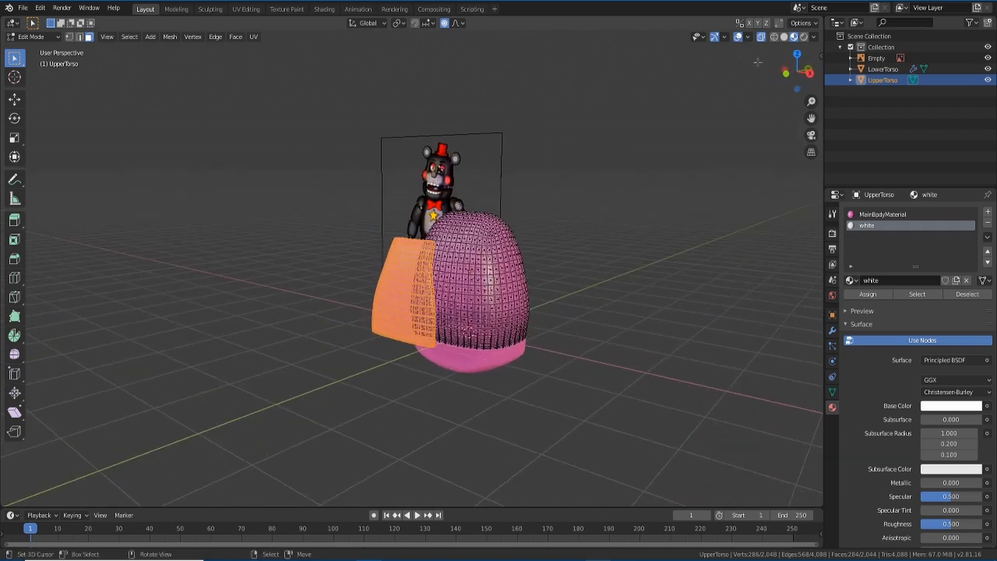
left_click(762, 37)
middle_click_drag(606, 361, 662, 448)
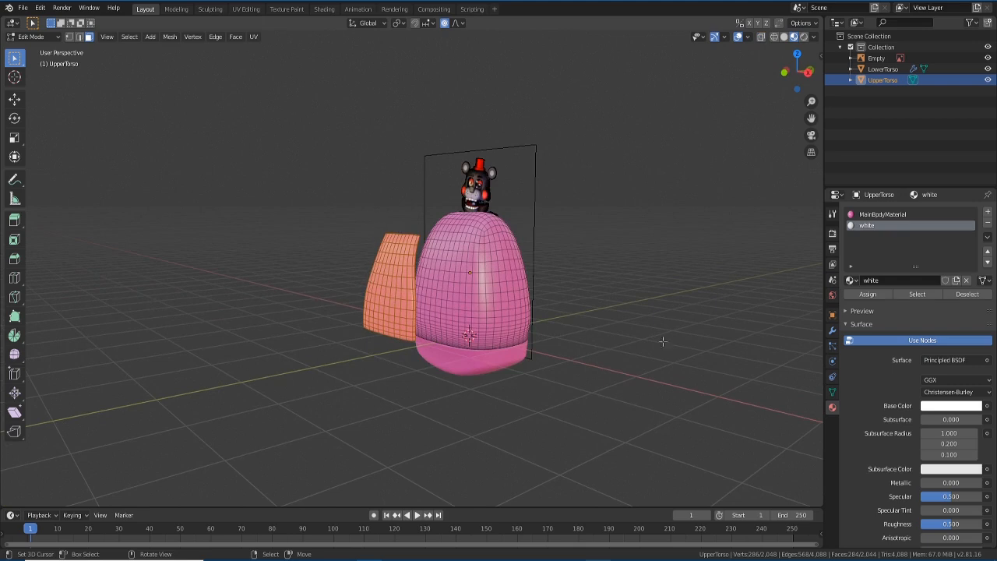
- Assign the white material to the strip faces and check the result in Object Mode
left_click(868, 295)
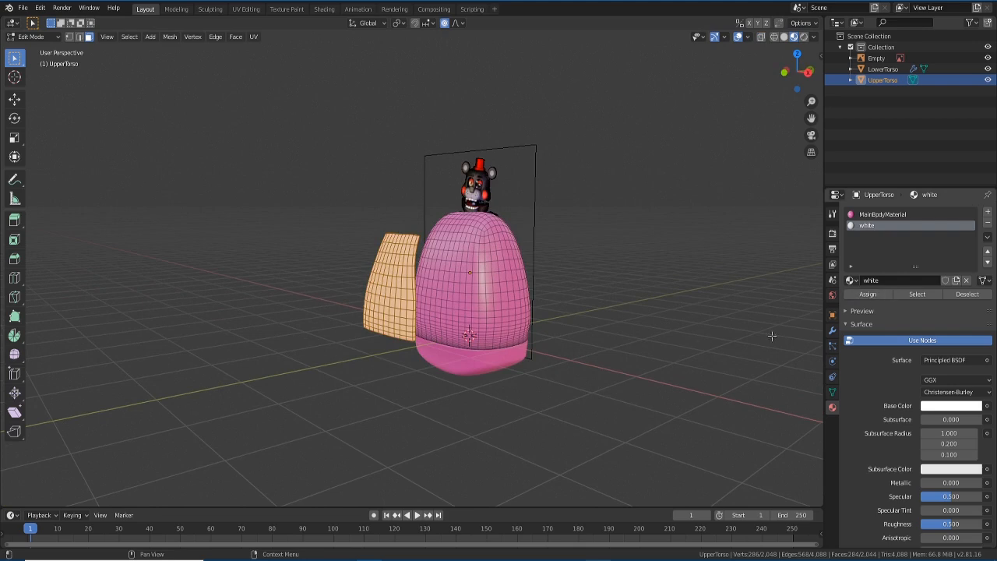
left_click(31, 36)
left_click(33, 48)
middle_click_drag(330, 371, 366, 369)
key("Tab")
key("Tab")
middle_click_drag(525, 402, 423, 391)
key("Tab")
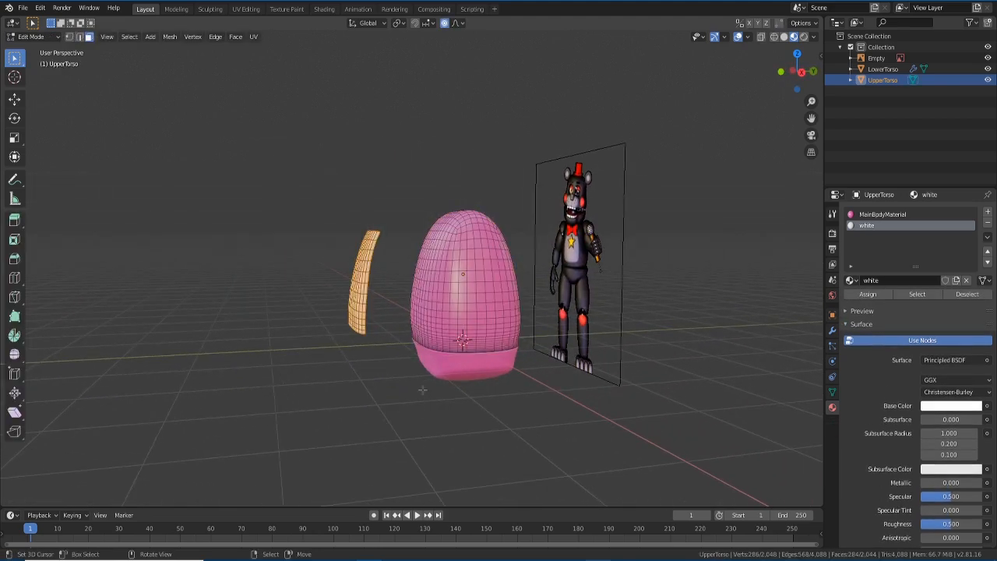
- Slide the white strip along Y onto the torso's front from the side view, then return to Object Mode
key("KP_3")
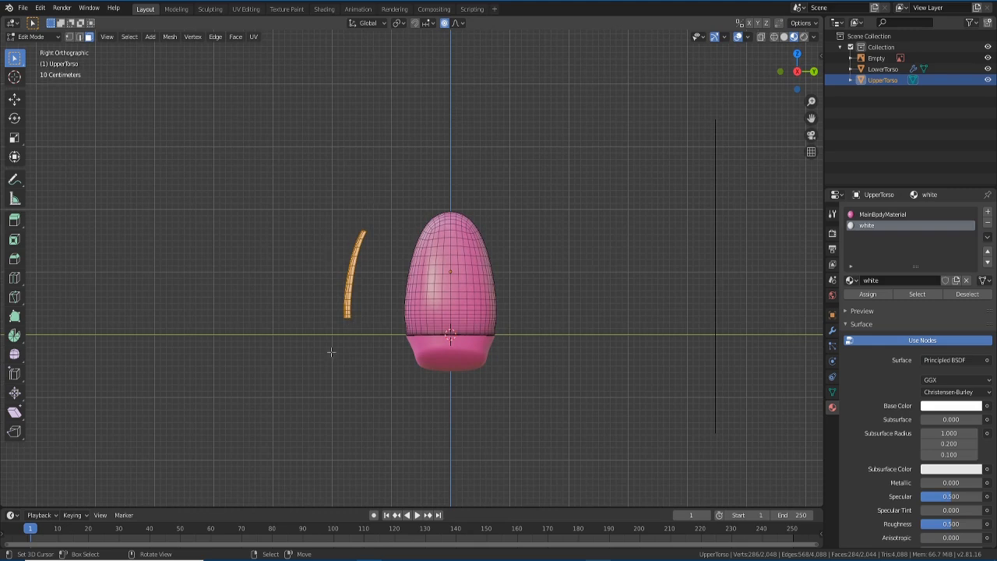
key("g")
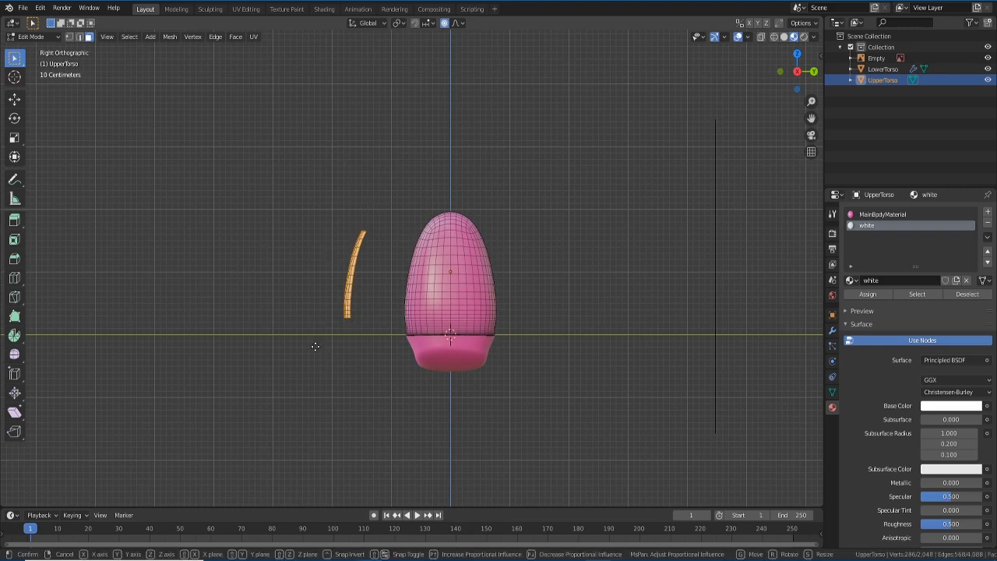
key("y")
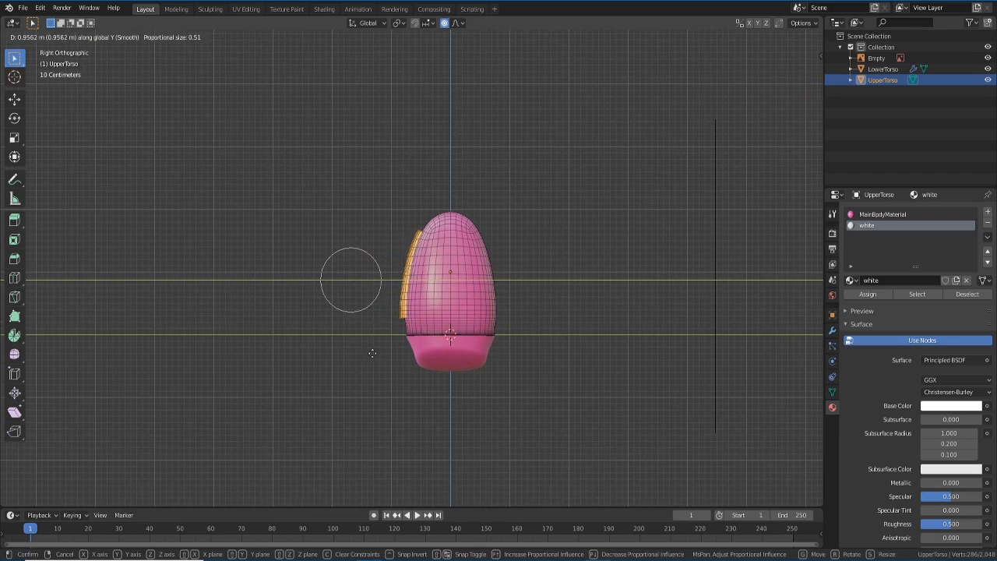
left_click(372, 353)
middle_click_drag(372, 352, 354, 397)
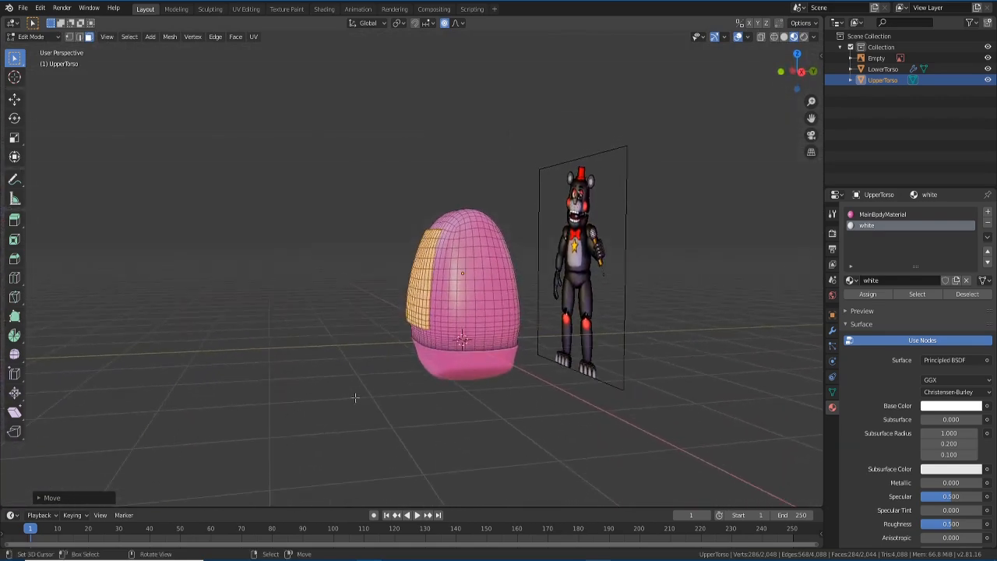
left_click(36, 37)
left_click(35, 50)
middle_click_drag(358, 284, 480, 424)
- Select the lower torso from the front view
left_click(475, 437)
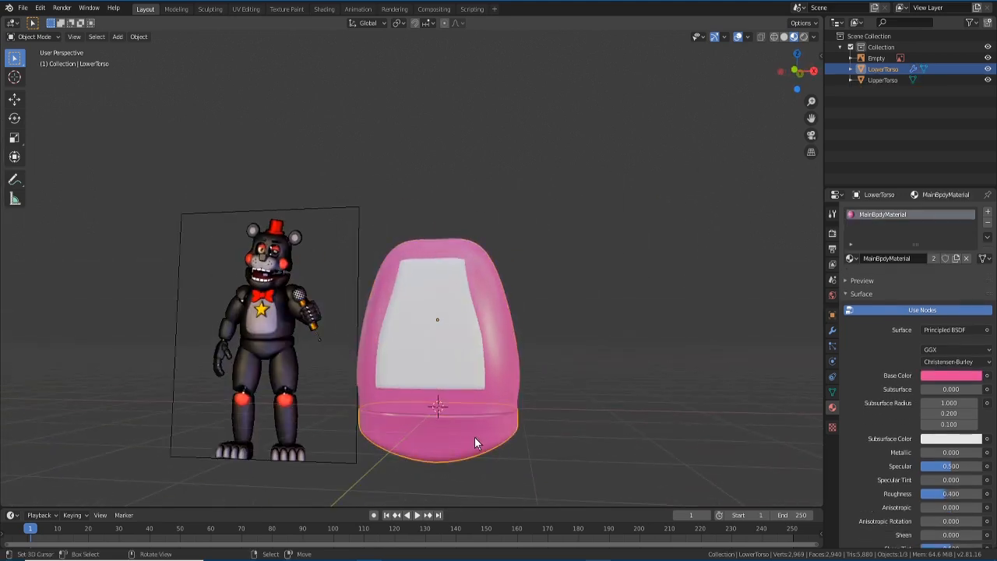
scroll(474, 444, "down", 3)
scroll(475, 444, "up", 2)
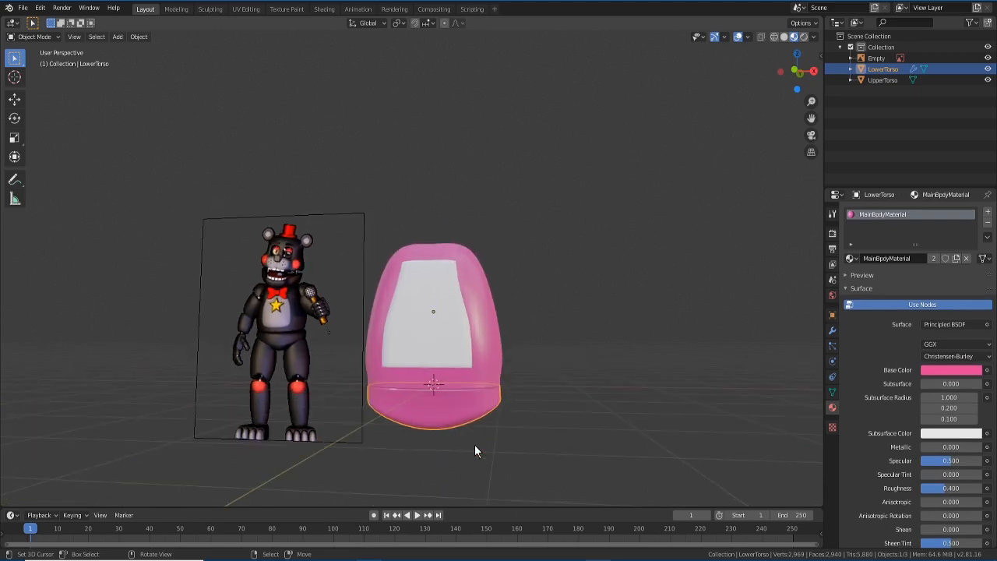
scroll(475, 445, "down", 1)
middle_click_drag(472, 389, 440, 353, "shift")
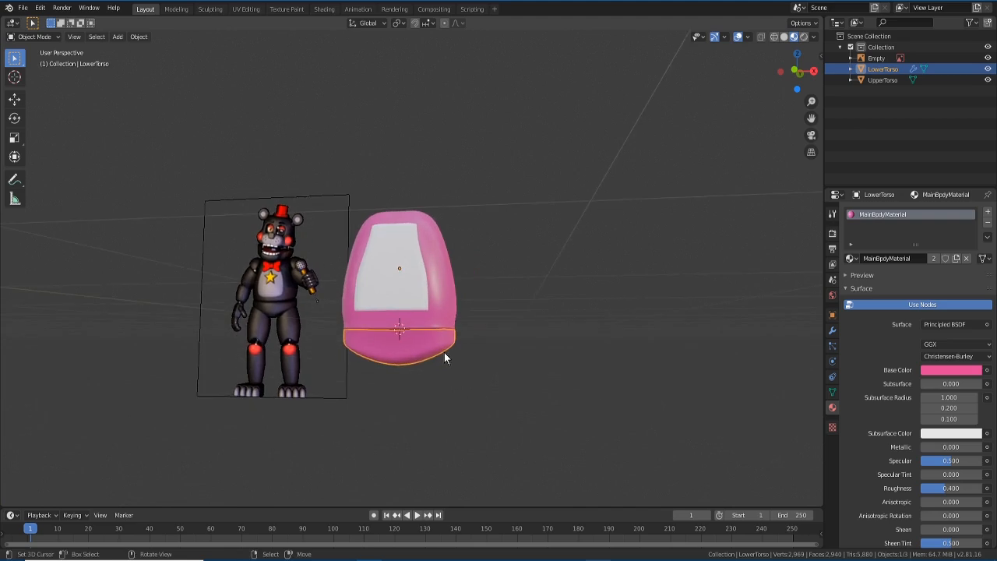
key("KP_1")
scroll(444, 358, "down", 1)
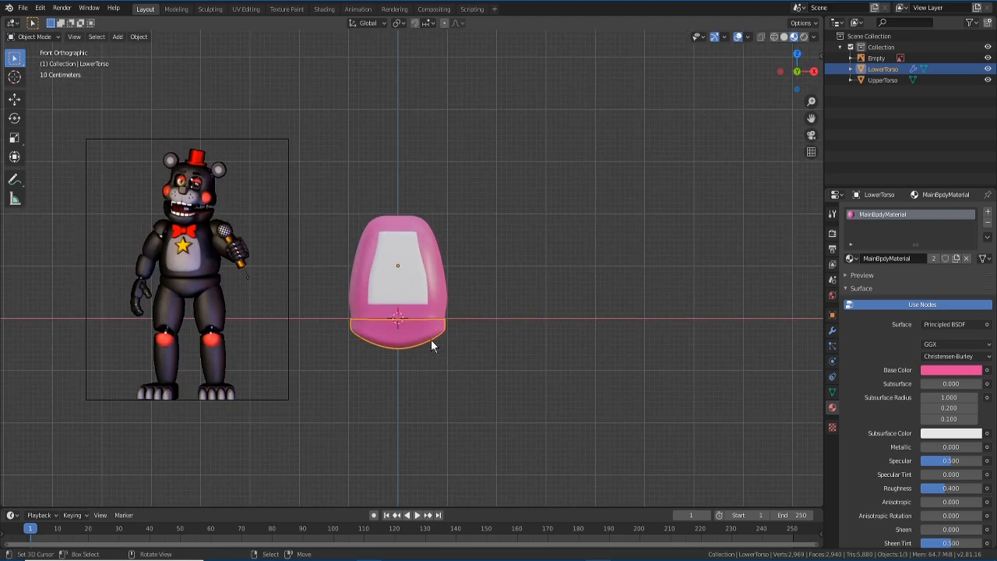
left_click_drag(341, 185, 427, 162)
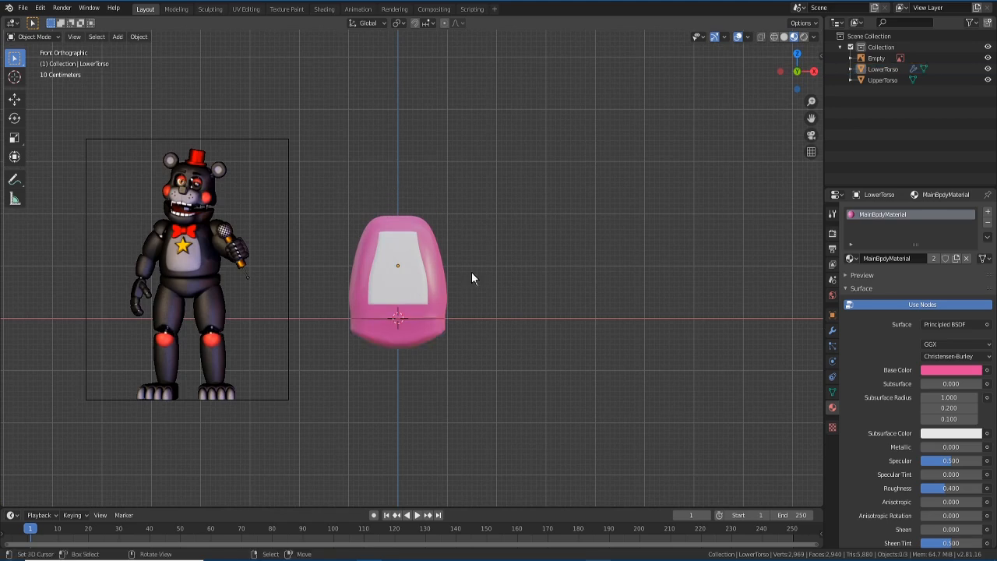
left_click(407, 344)
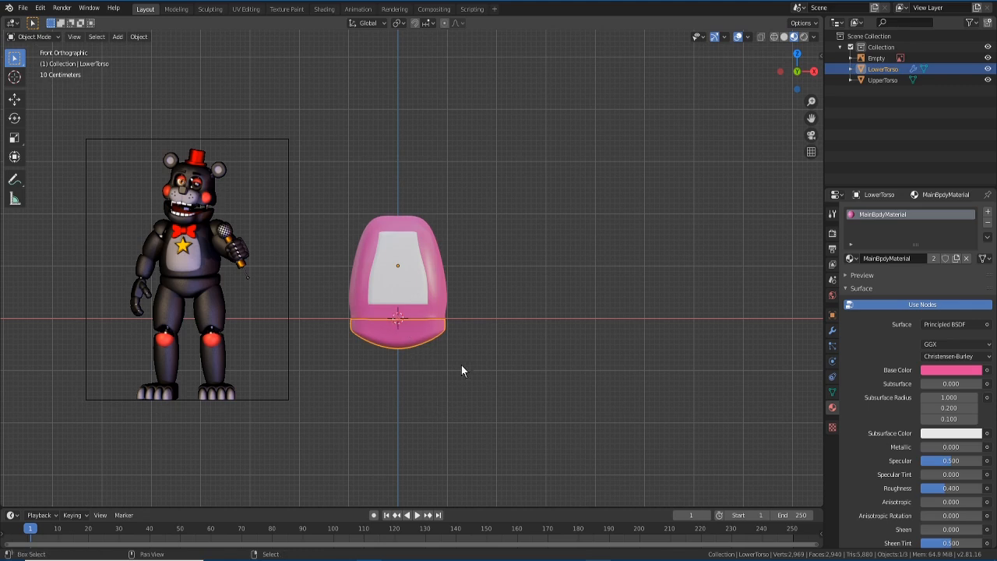
key("shift+a")
- Add a cube and make LowerTorso and UpperTorso unselectable in the Outliner
mouse_move(441, 256)
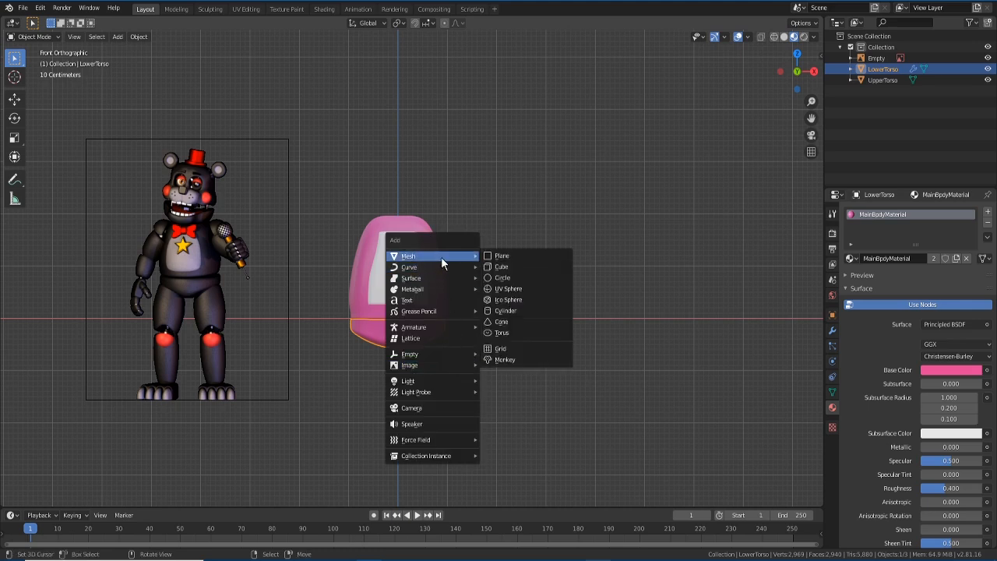
left_click(527, 269)
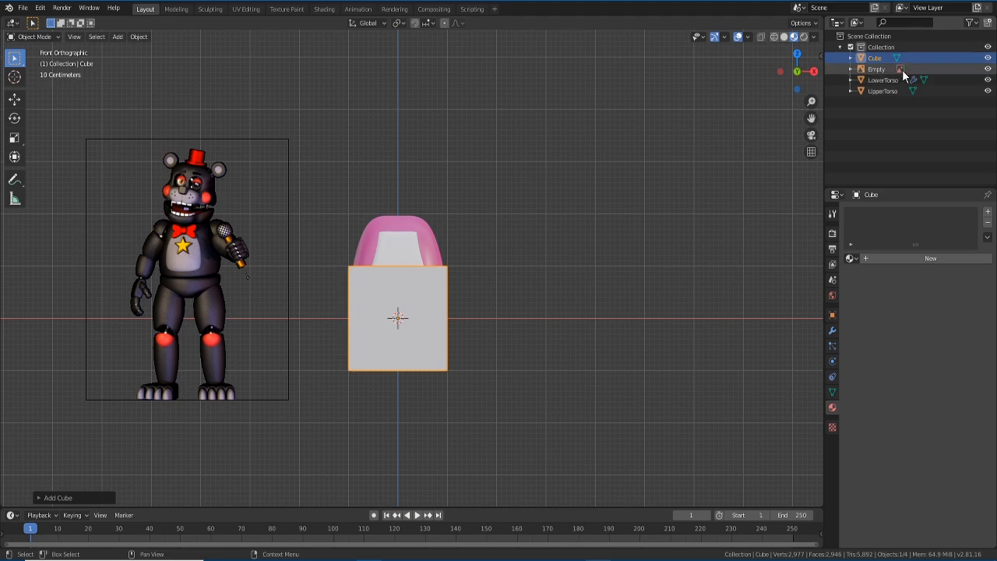
left_click(975, 24)
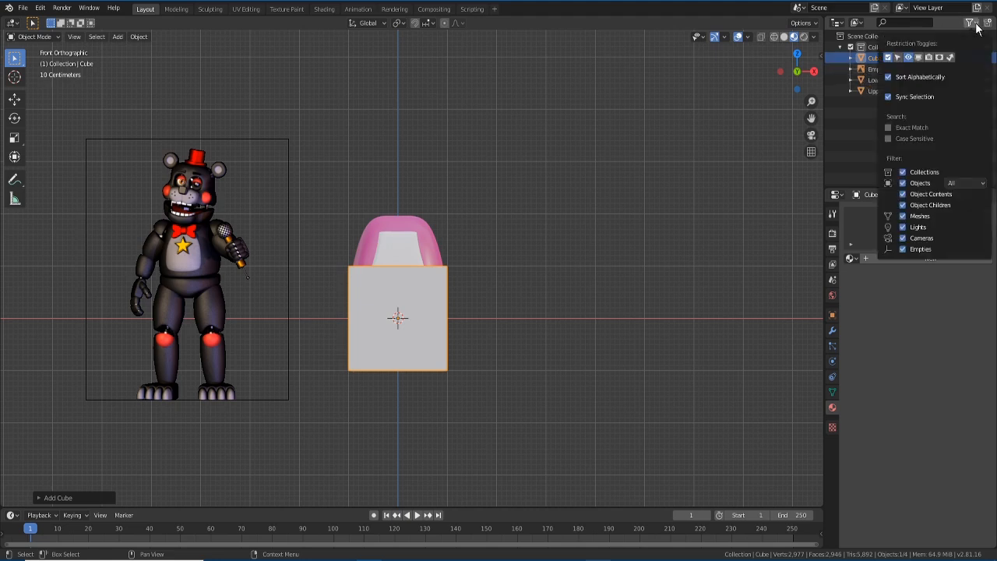
left_click(898, 58)
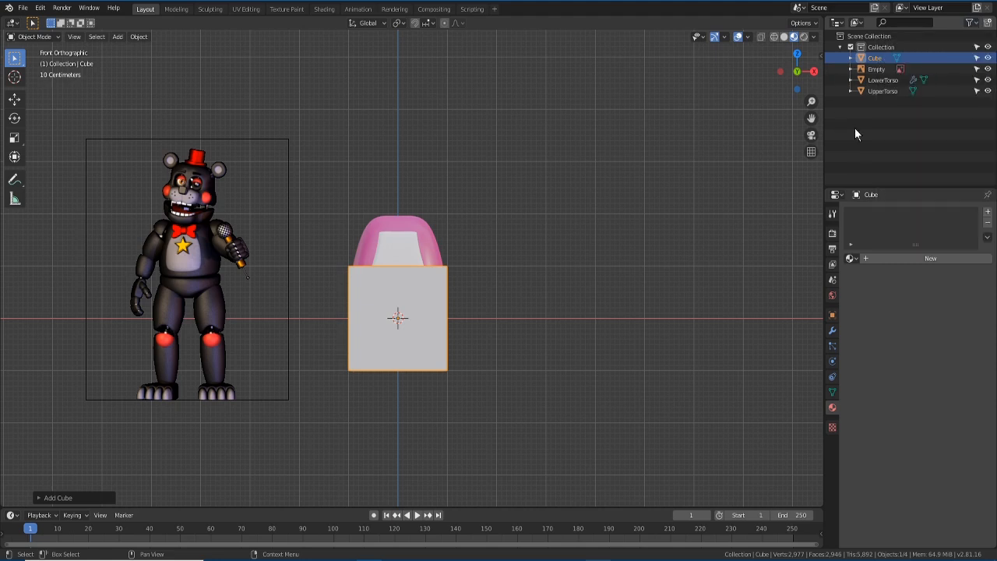
left_click(977, 81)
left_click(978, 91)
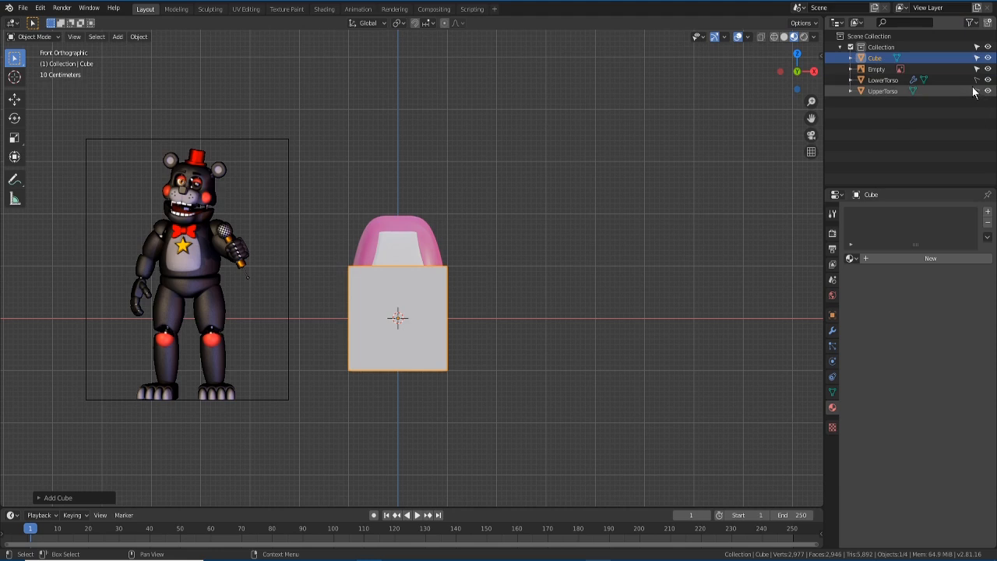
- Select the new cube and hide the LowerTorso and UpperTorso objects
left_click(394, 239)
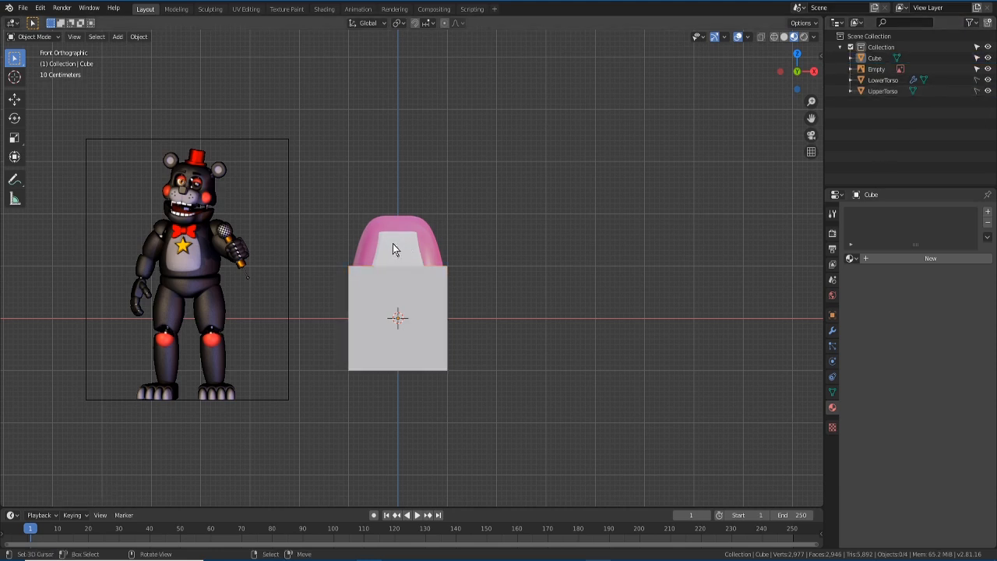
left_click(403, 293)
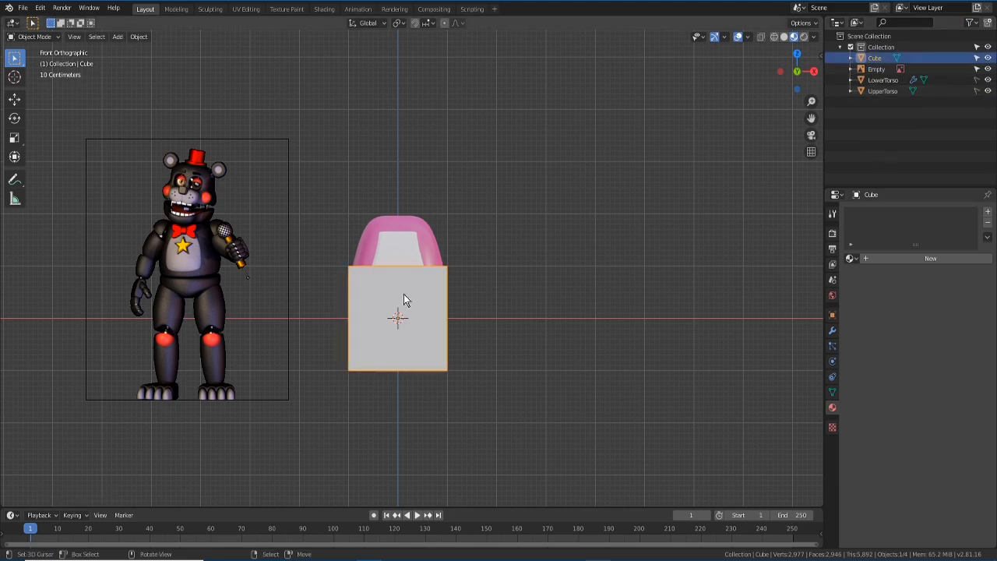
left_click(988, 80)
left_click(988, 91)
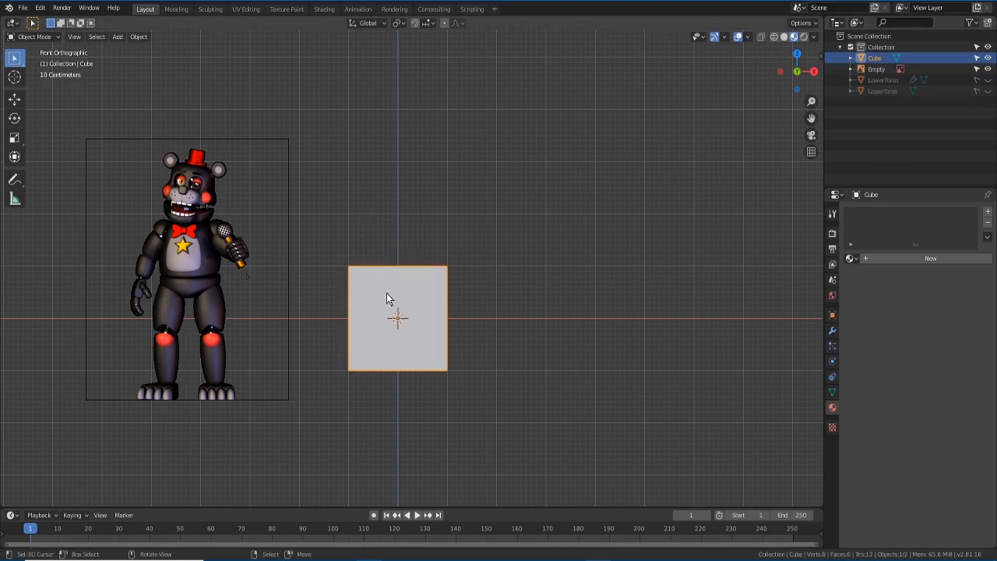
scroll(386, 292, "up", 1)
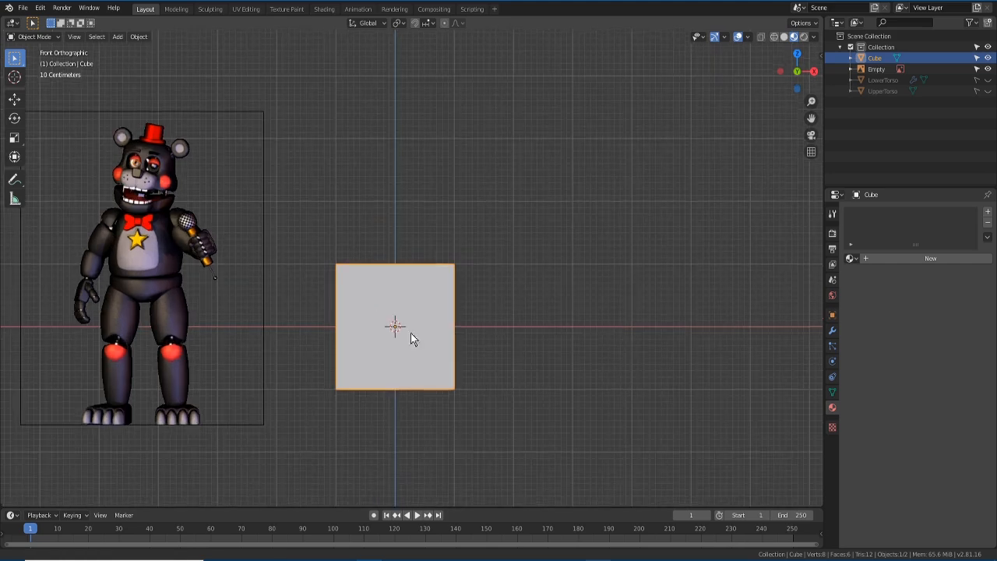
- Add a Mirror modifier to the cube
middle_click_drag(407, 347, 419, 287, "shift")
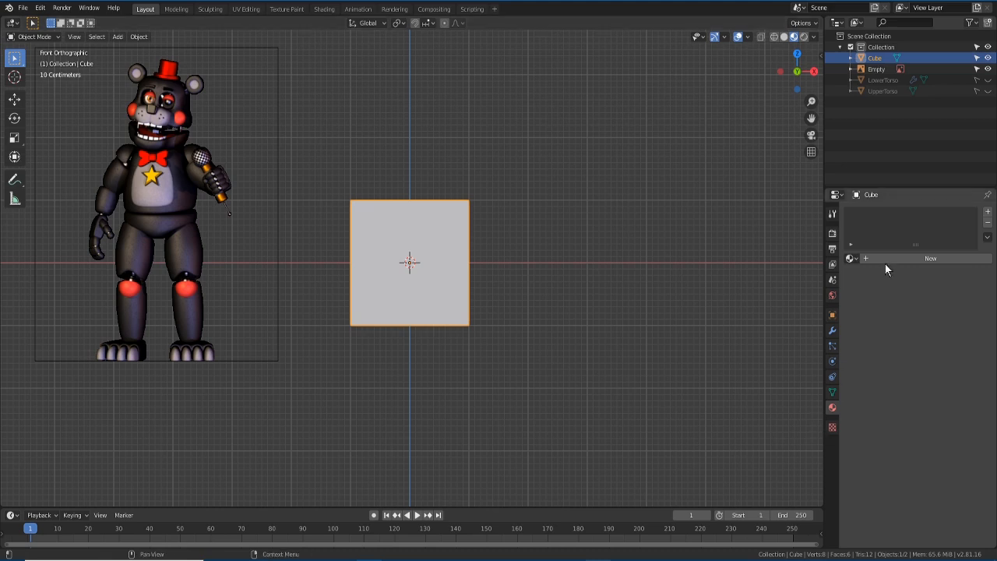
left_click(832, 331)
left_click(899, 212)
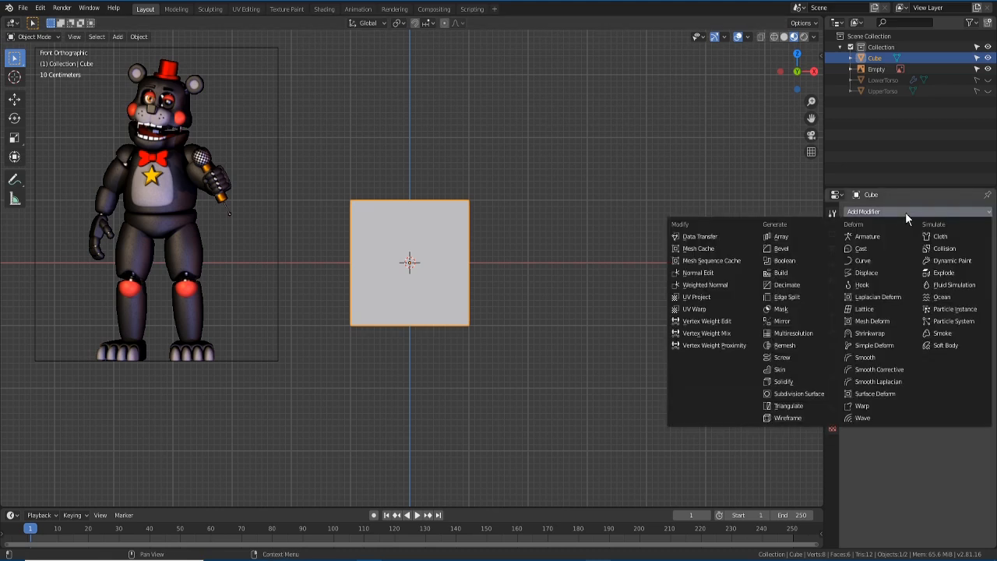
left_click(783, 321)
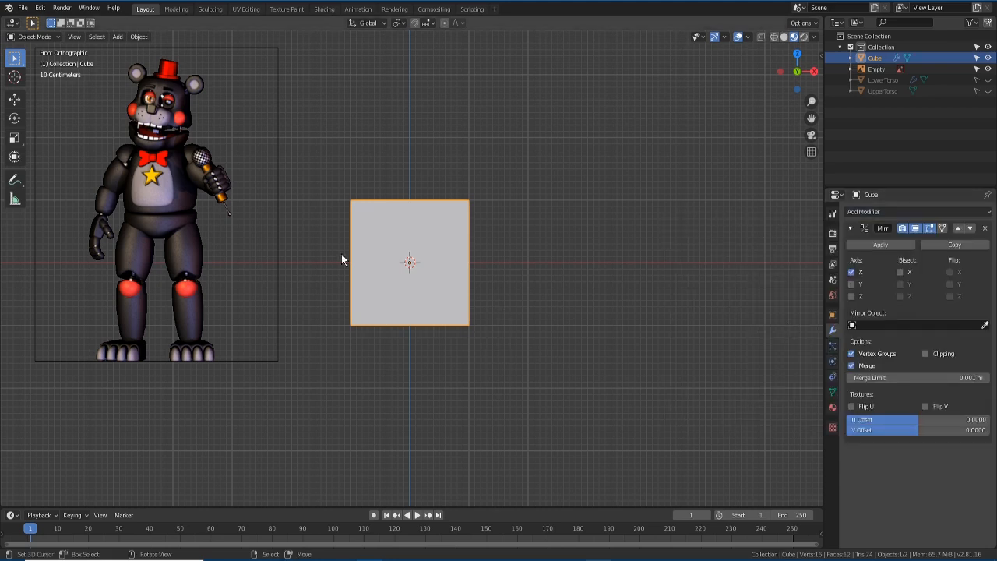
- Add a Subdivision Surface modifier with viewport level 3 to round the cube
left_click(886, 212)
left_click(810, 393)
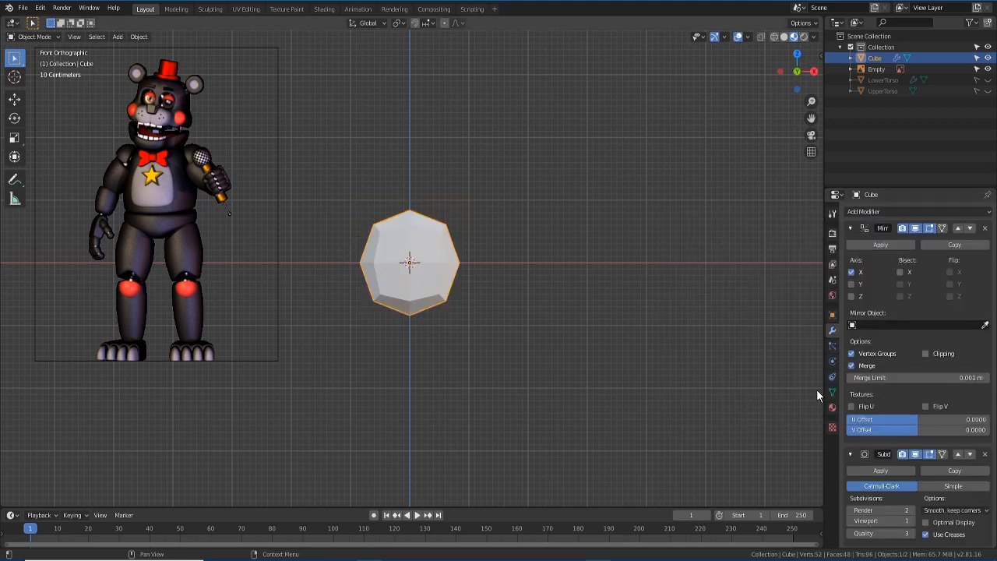
left_click(910, 518)
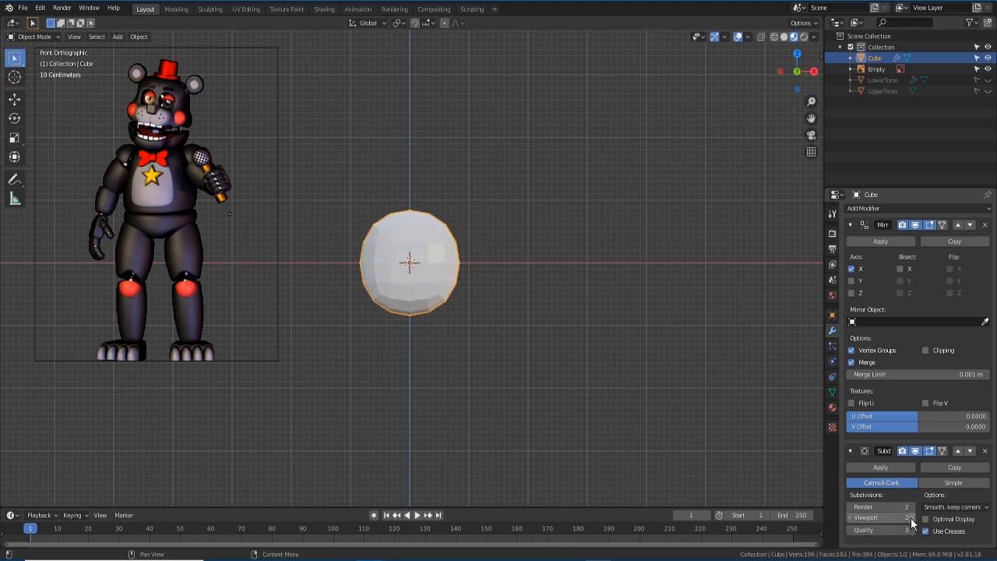
left_click(910, 518)
scroll(421, 273, "up", 2)
scroll(436, 296, "down", 2)
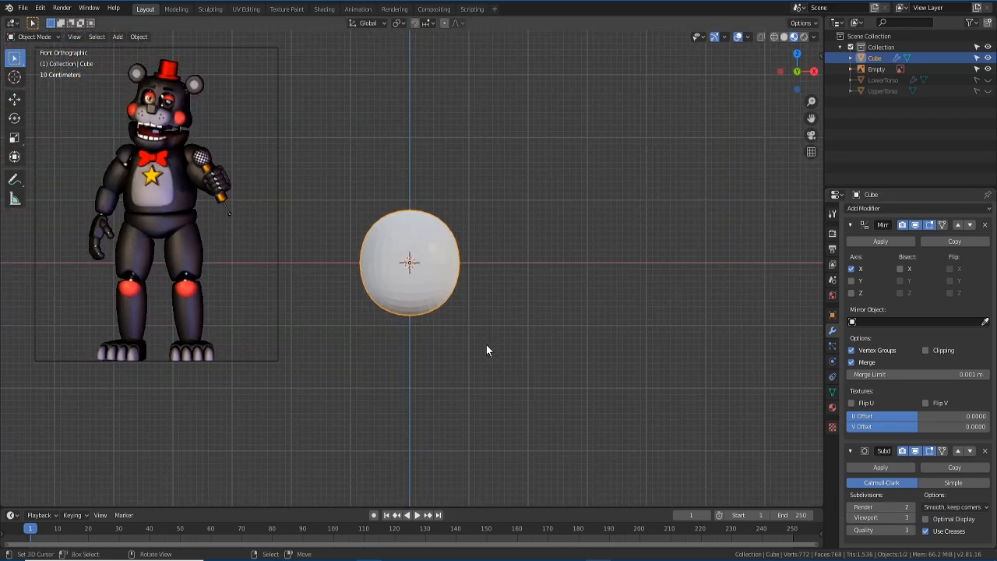
scroll(441, 268, "up", 2)
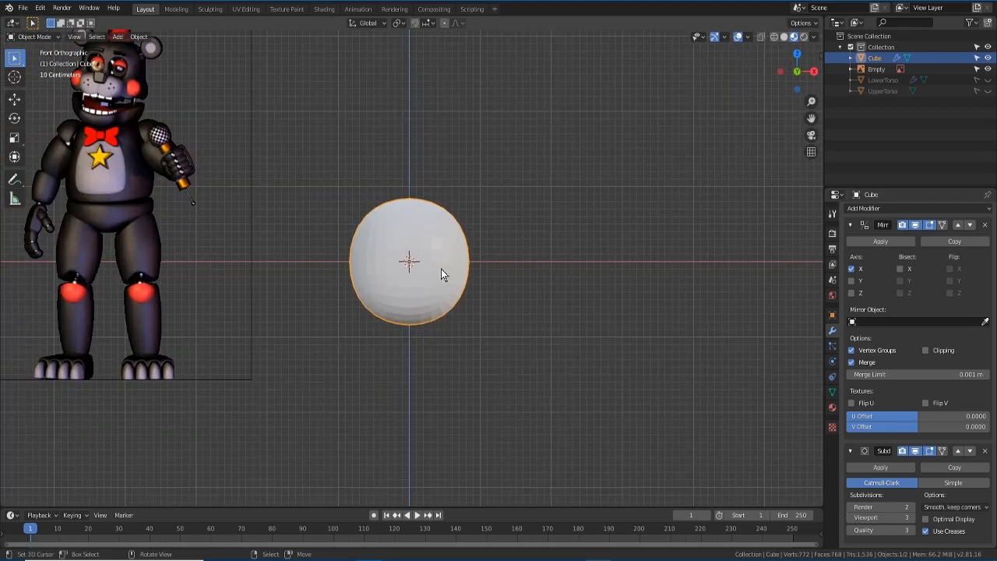
scroll(441, 268, "down", 2)
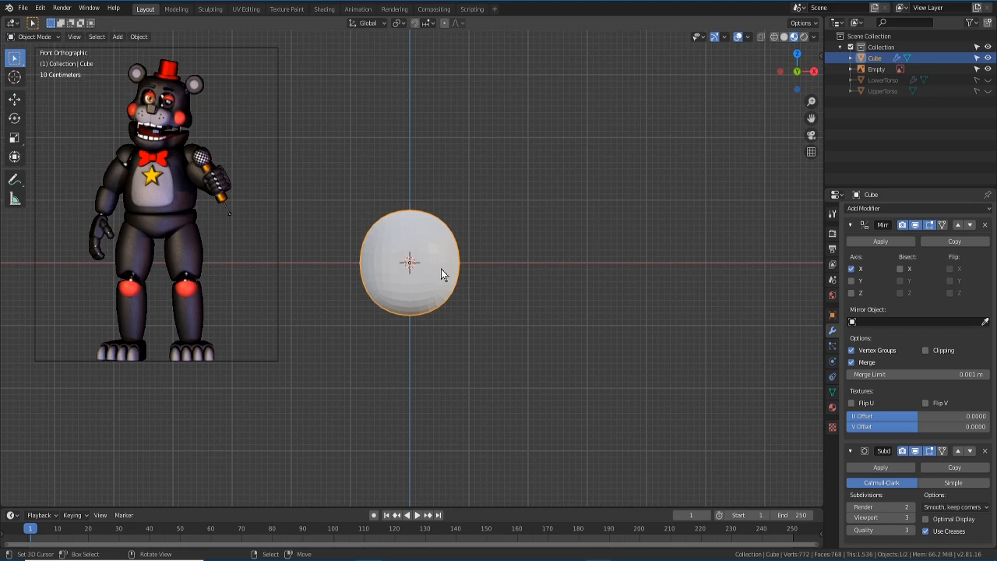
left_click(38, 36)
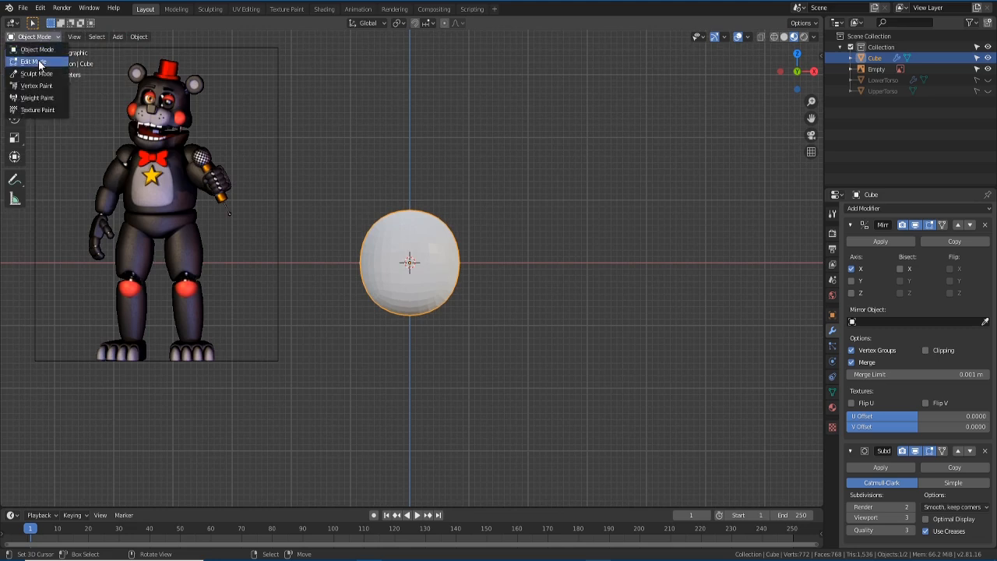
- In Edit Mode, deselect all and select the cube's top face from the top view
left_click(34, 61)
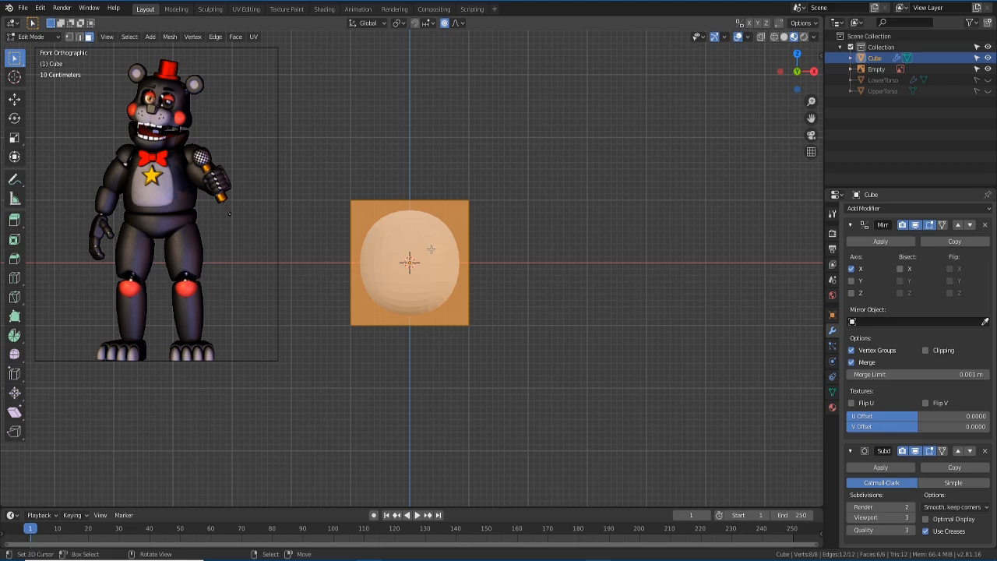
key("alt+a")
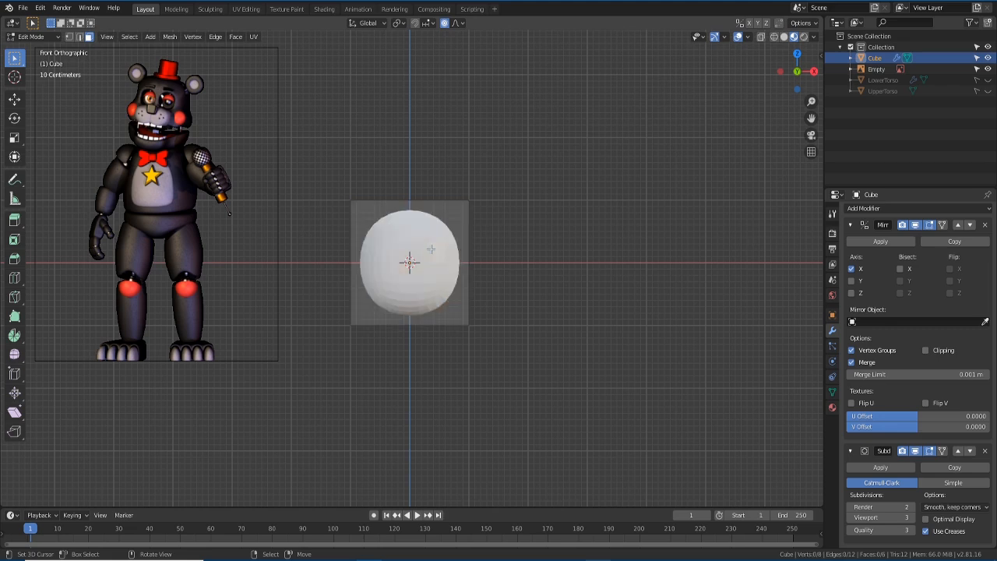
key("KP_7")
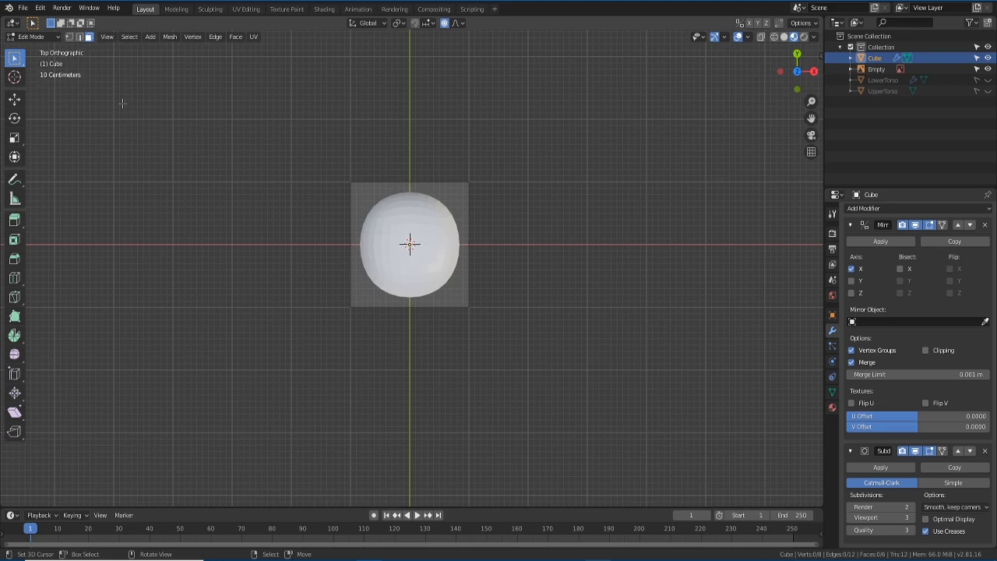
left_click(88, 37)
left_click(419, 259)
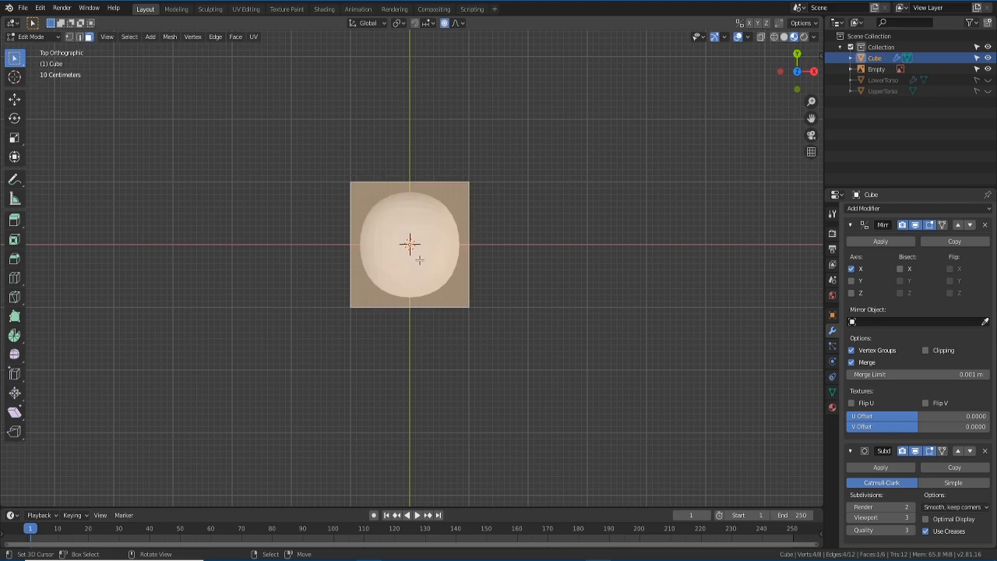
- Raise the top face along Z to stretch the ball into a tall oval
key("KP_1")
scroll(498, 242, "down", 1)
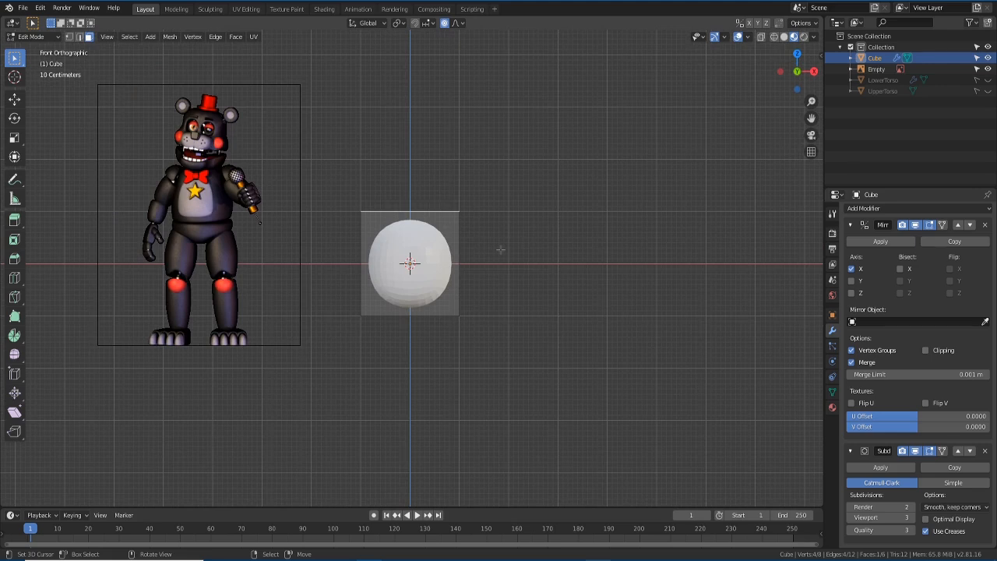
key("g")
key("z")
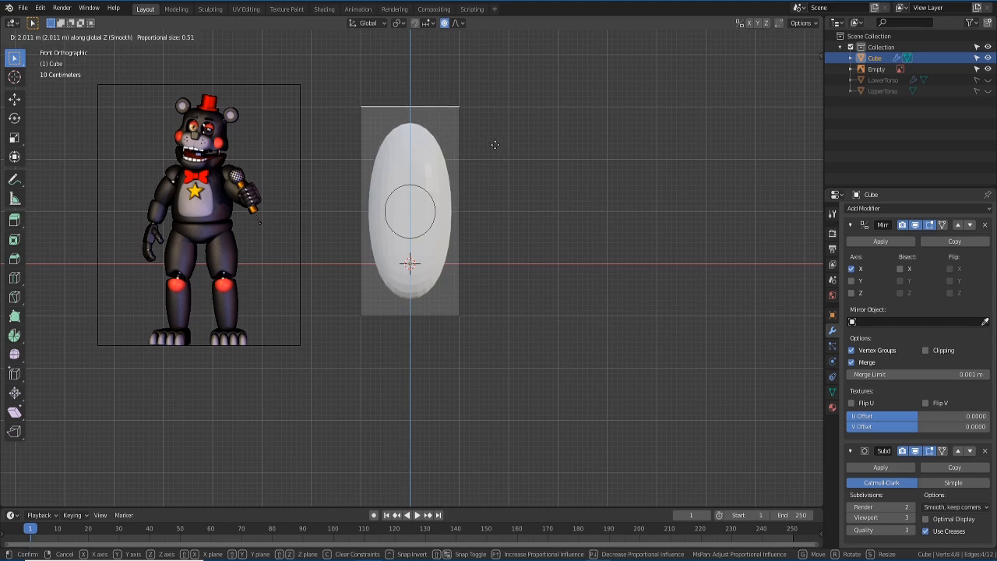
left_click(494, 144)
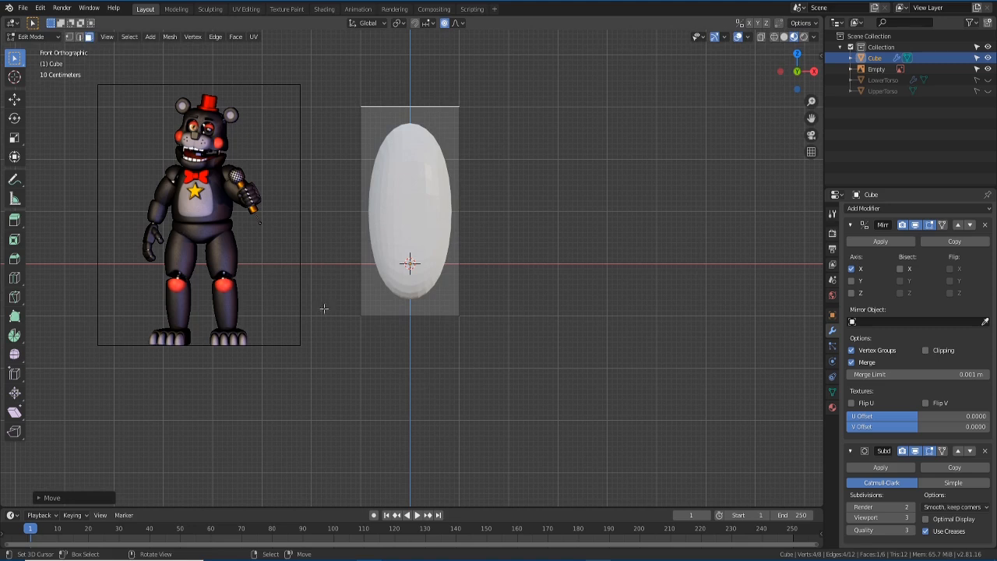
mouse_move(421, 235)
middle_mouse_down()
mouse_move(412, 254)
mouse_move(418, 235)
middle_mouse_up()
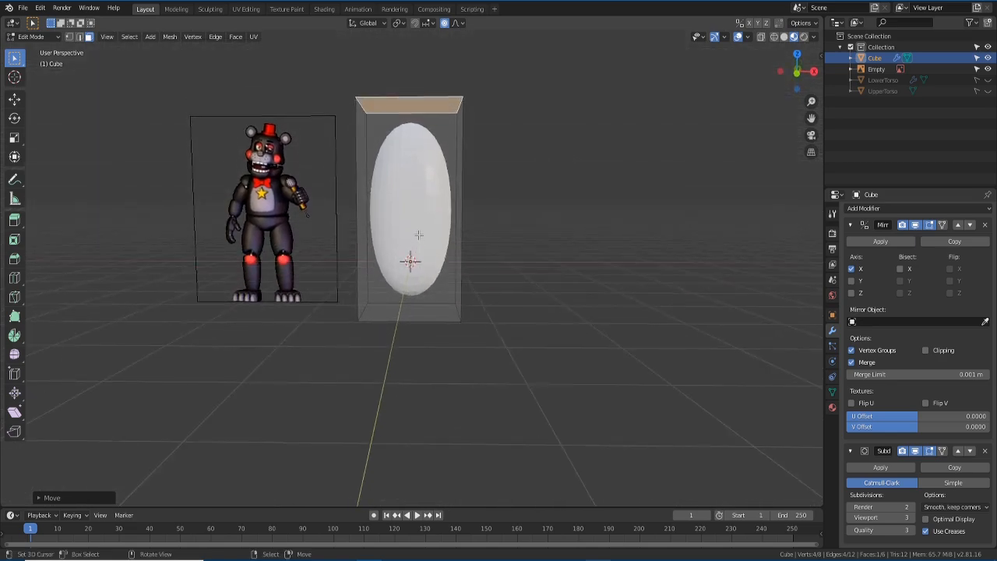
key("KP_1")
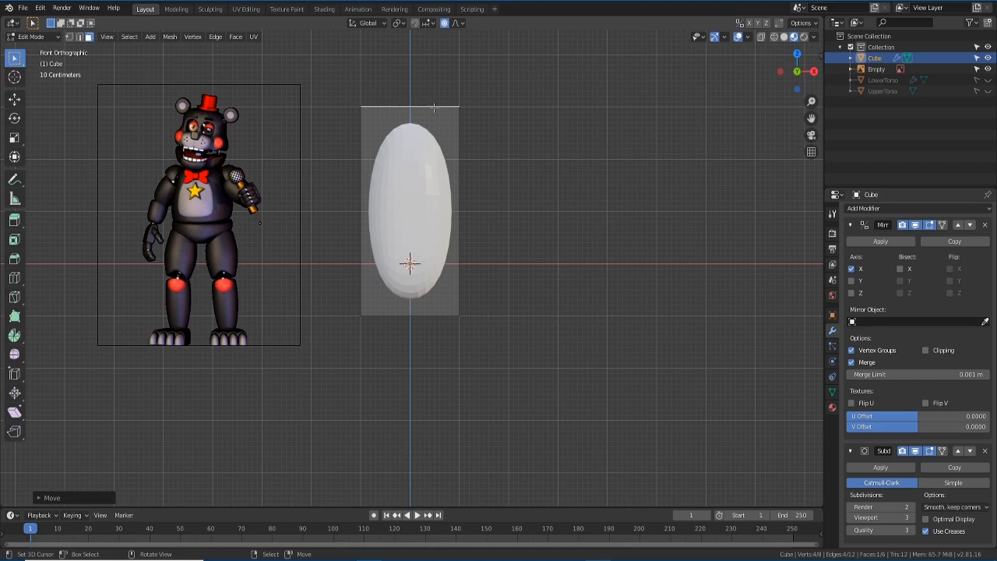
- Inset the top face and extrude it upward
key("KP_7")
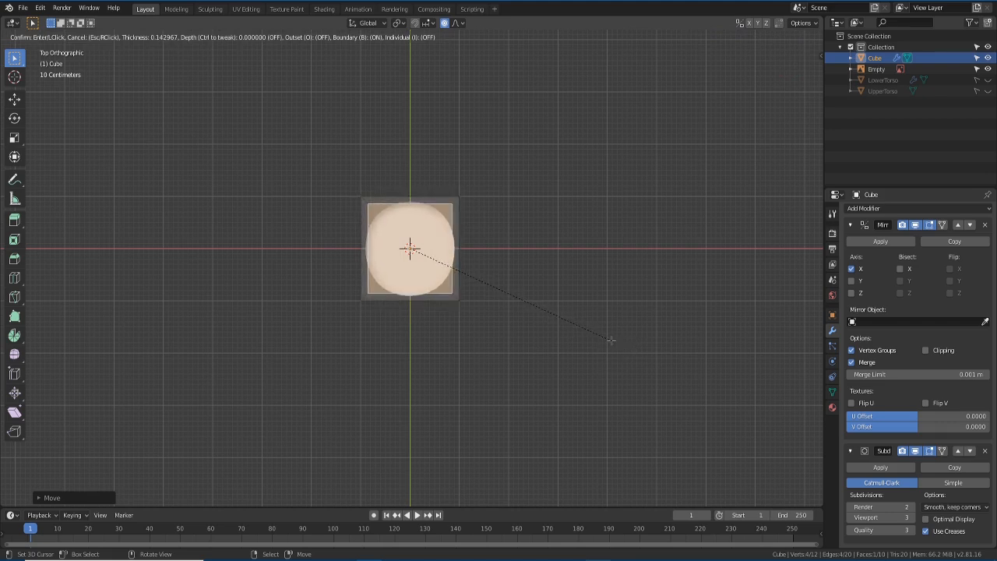
left_click(610, 340)
middle_click_drag(539, 390, 483, 339)
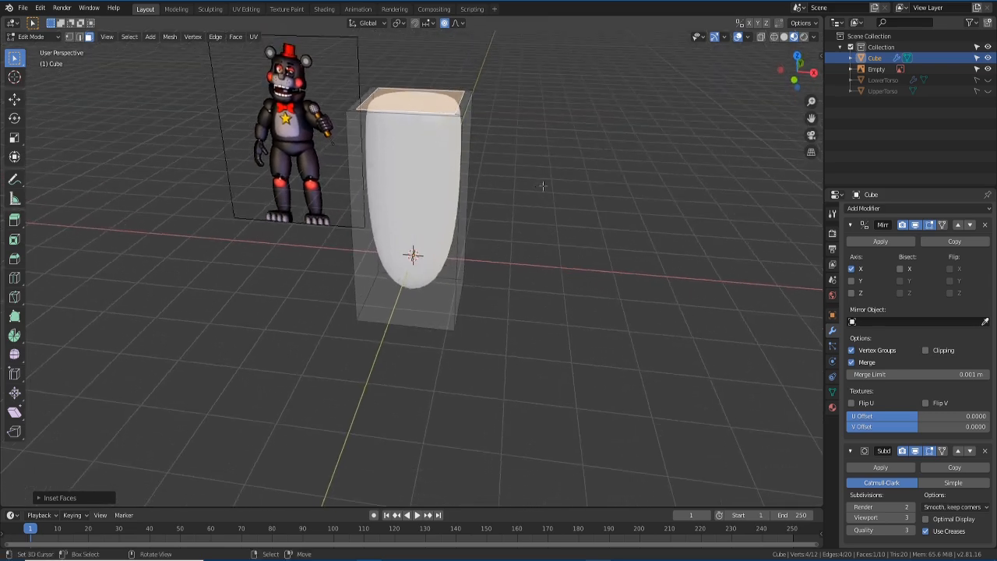
key("e")
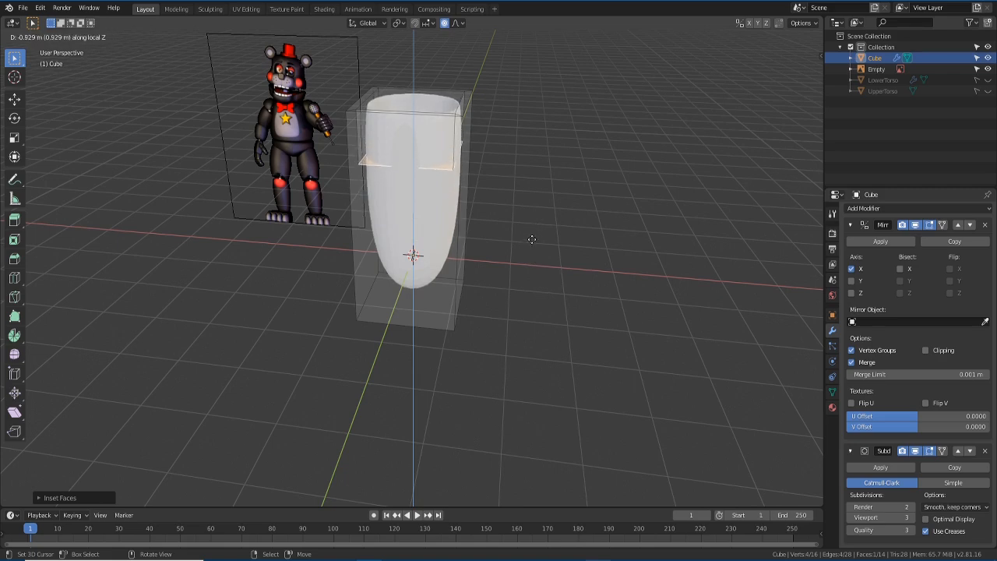
left_click(532, 234)
- Scale the extruded top face down to narrow it
mouse_move(532, 182)
middle_mouse_down()
mouse_move(522, 269)
mouse_move(518, 191)
middle_mouse_up()
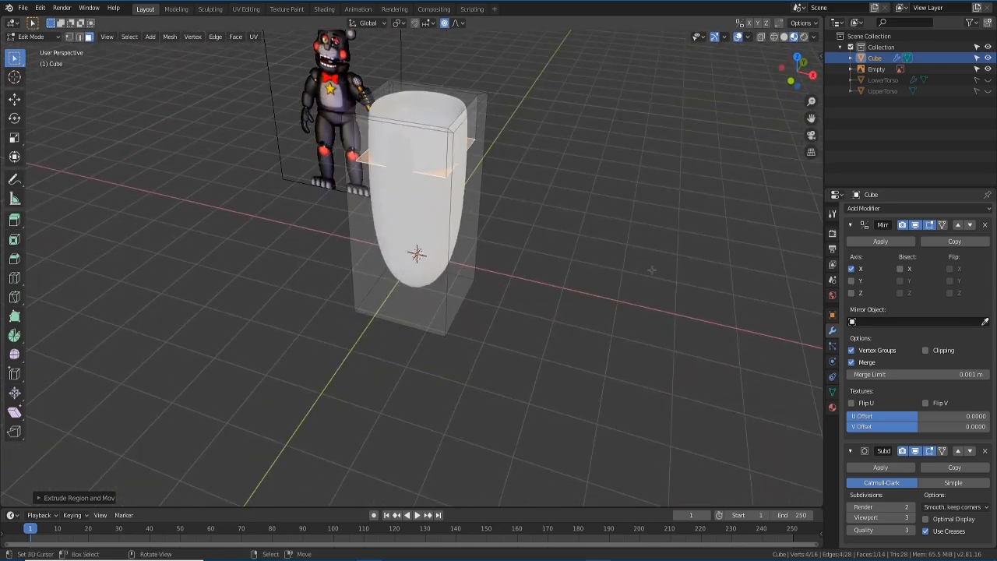
key("s")
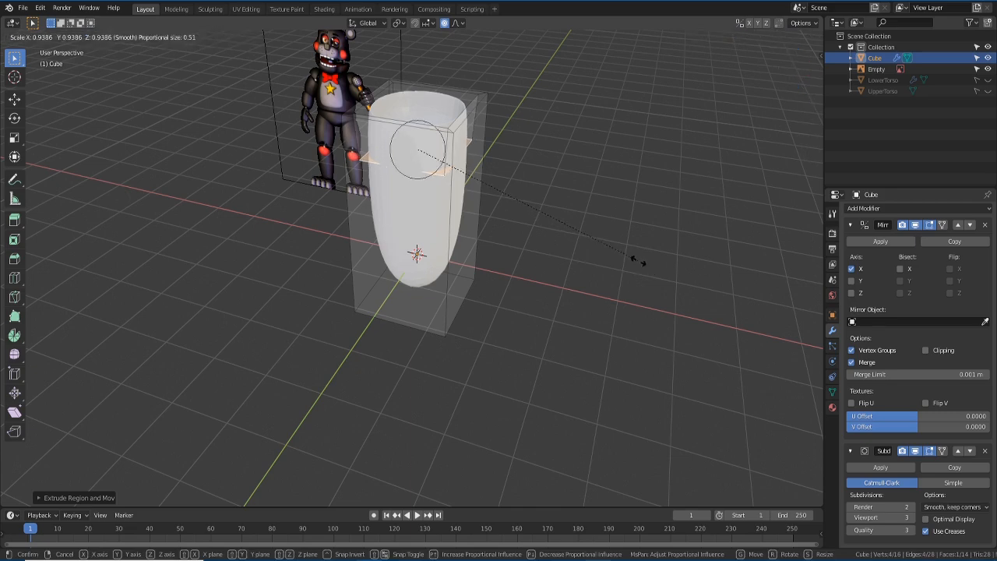
left_click(630, 256)
middle_click_drag(631, 255, 476, 297)
- In orthographic front view, switch to vertex select mode and deselect the top vertices
key("KP_5")
key("KP_1")
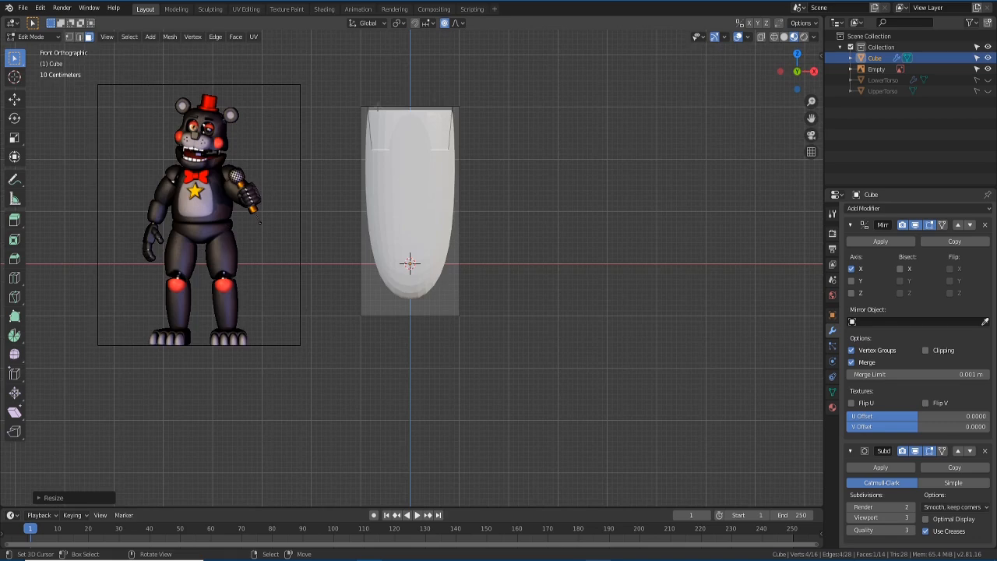
middle_click_drag(378, 108, 382, 151)
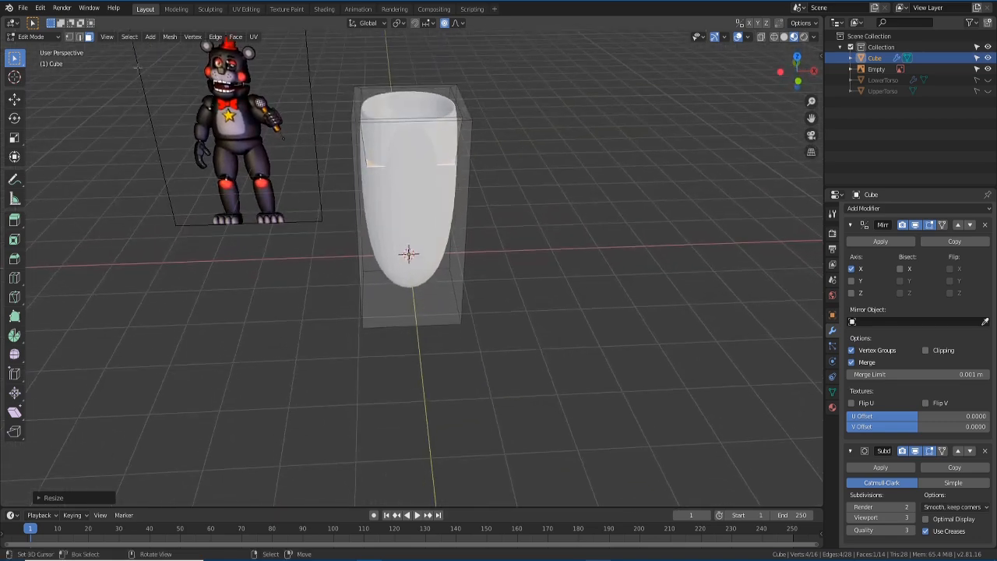
left_click(69, 36)
middle_click_drag(317, 191, 314, 173)
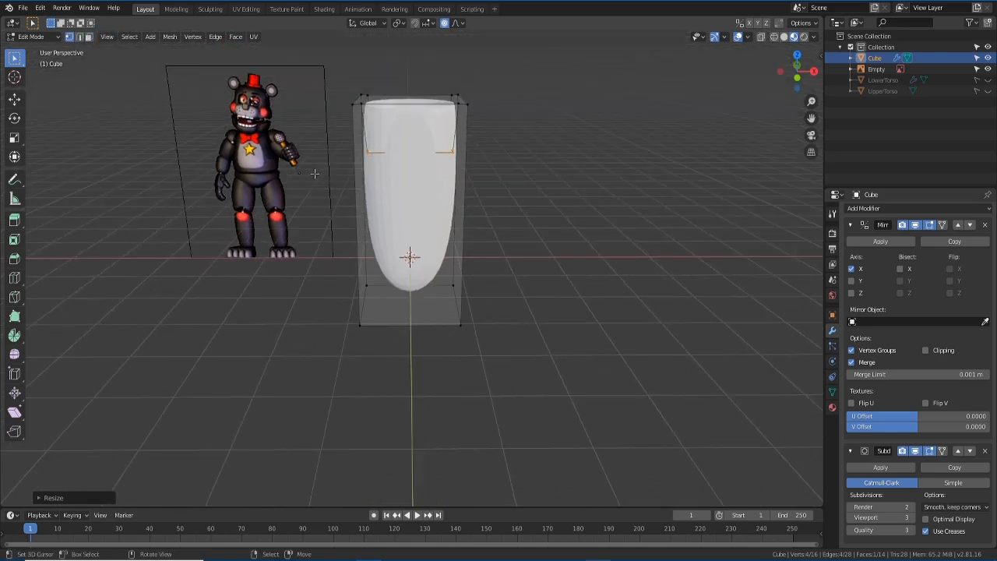
key("KP_1")
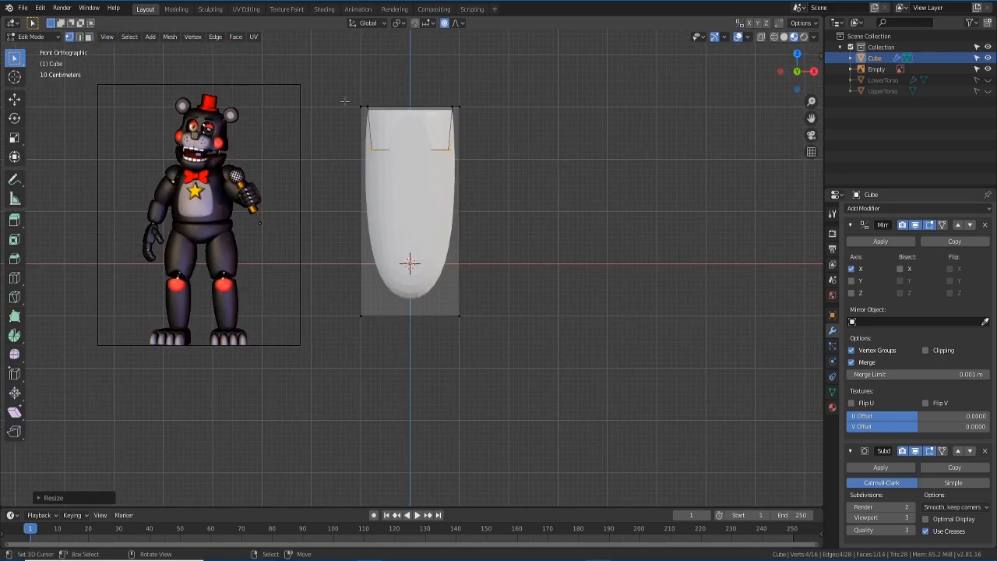
left_click(345, 100)
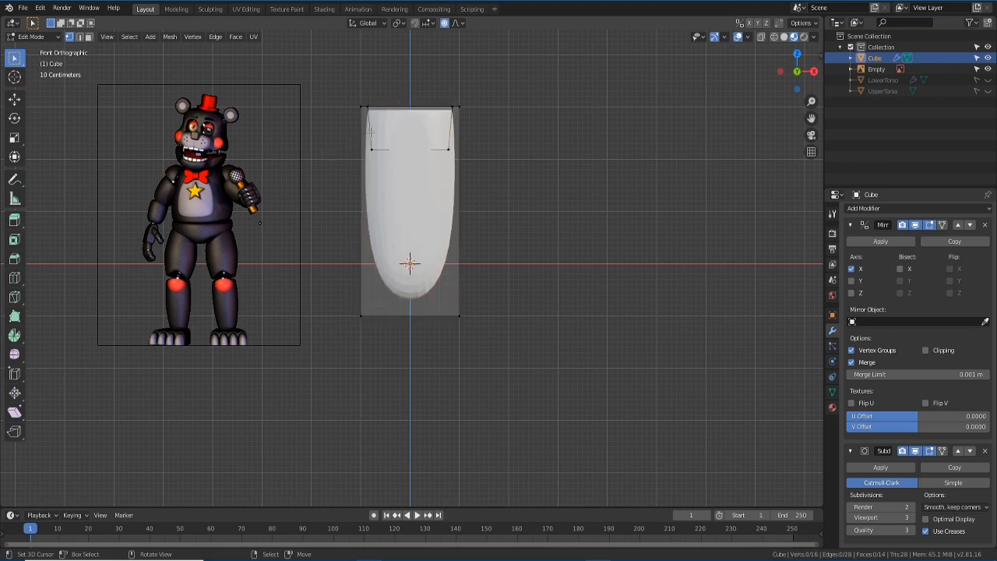
- With X-ray on, box-select the vertices along the leg's top in front view
left_click(761, 37)
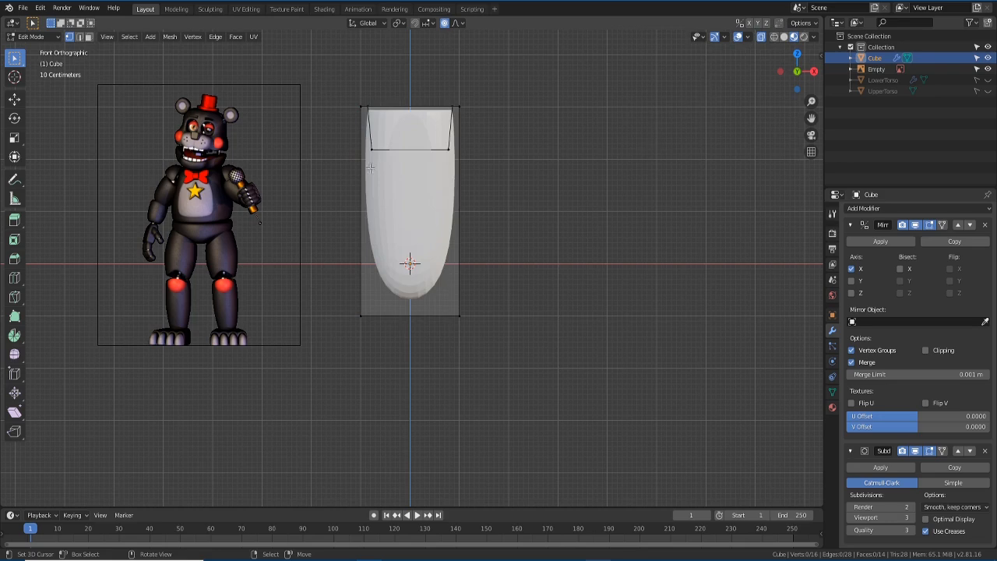
middle_click_drag(659, 103, 623, 117)
middle_click_drag(402, 217, 419, 233)
key("KP_1")
left_click_drag(344, 88, 377, 114)
scroll(379, 115, "down", 2)
mouse_move(460, 159)
middle_mouse_down()
mouse_move(459, 218)
mouse_move(459, 176)
middle_mouse_up()
key("KP_1")
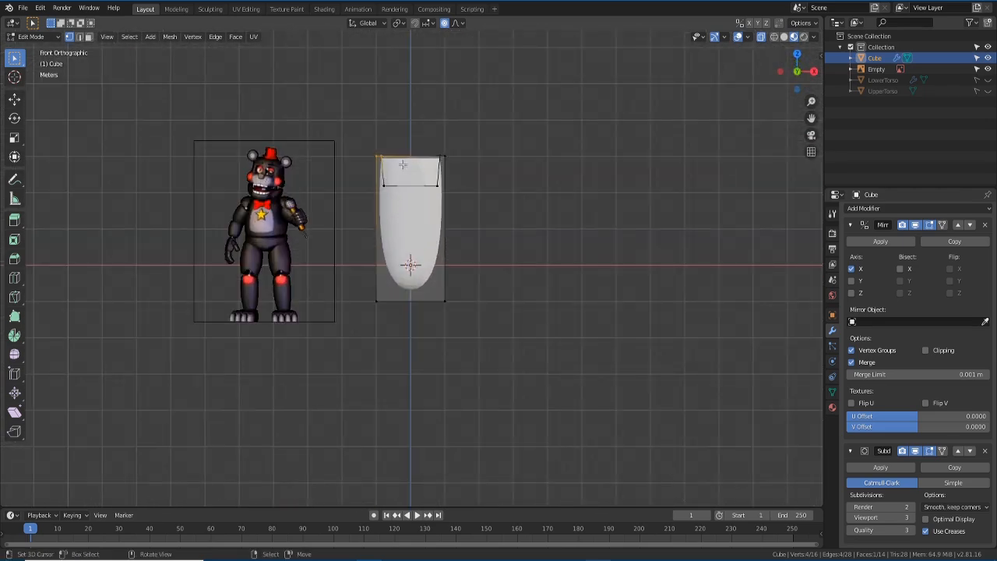
- Move the top vertices along Z with proportional editing, then cancel a second attempt
key("g")
key("z")
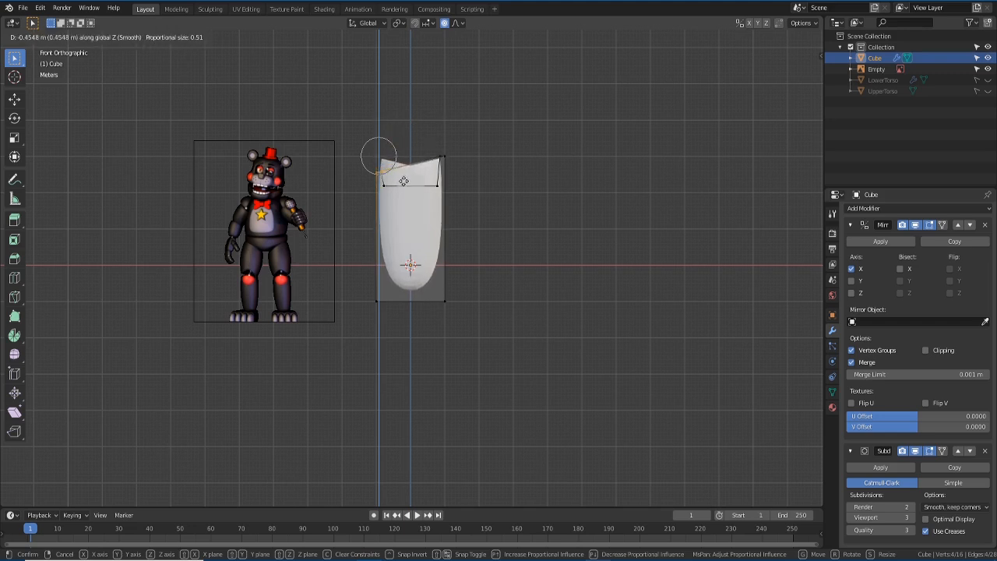
left_click(404, 171)
middle_click_drag(404, 175, 386, 136)
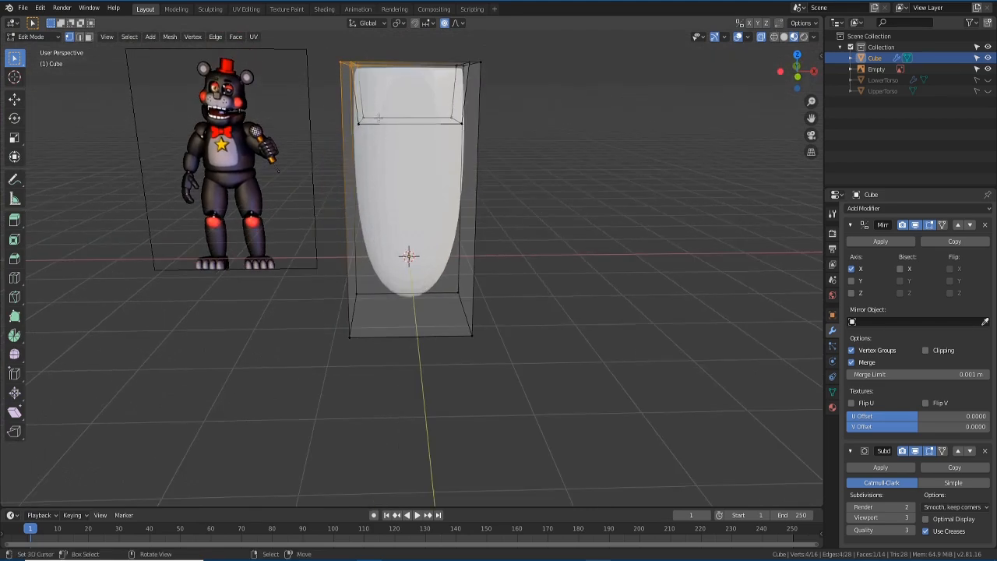
key("g")
key("z")
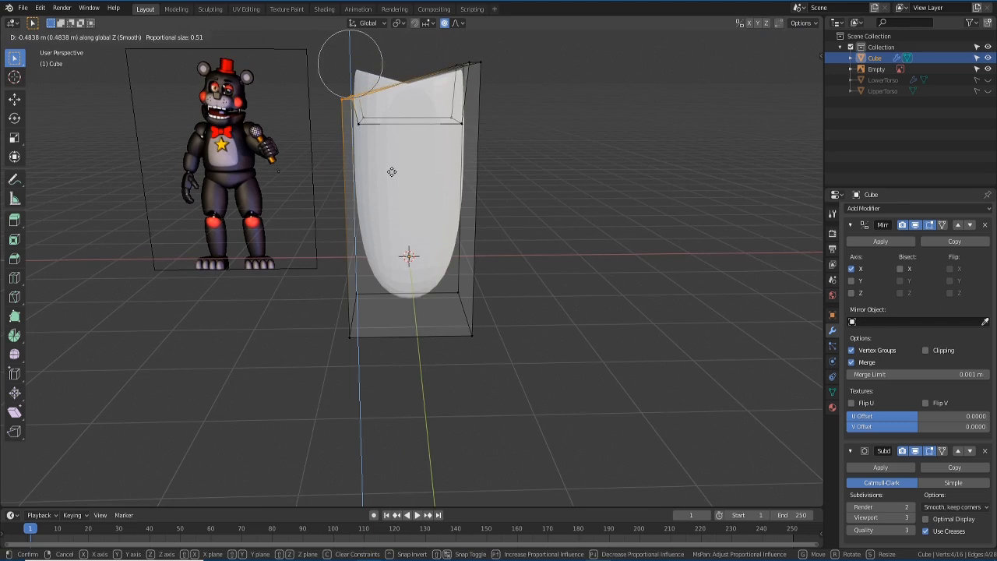
key("Escape")
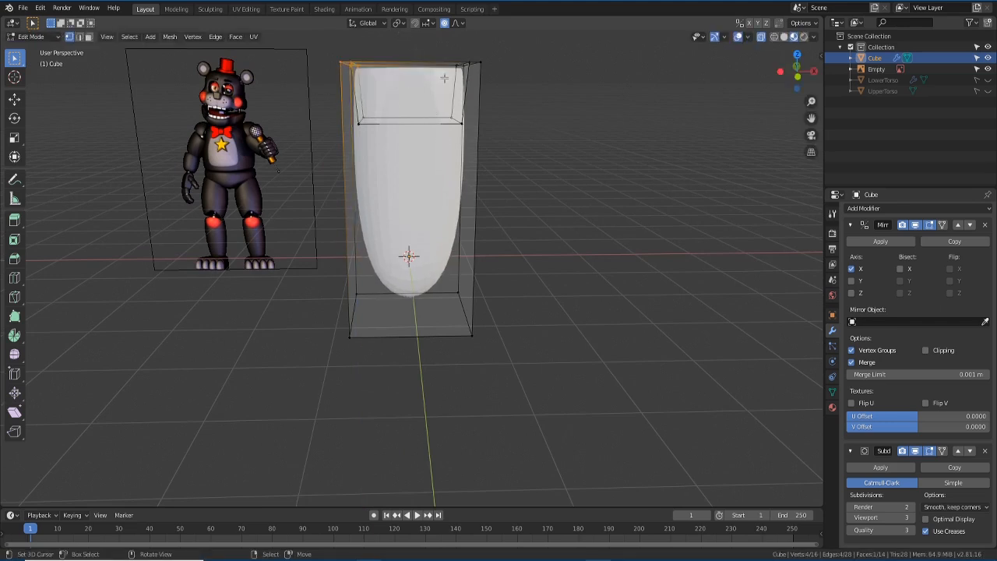
- Turn off proportional editing and lower the top edge slightly along Z
left_click(443, 24)
key("g")
key("z")
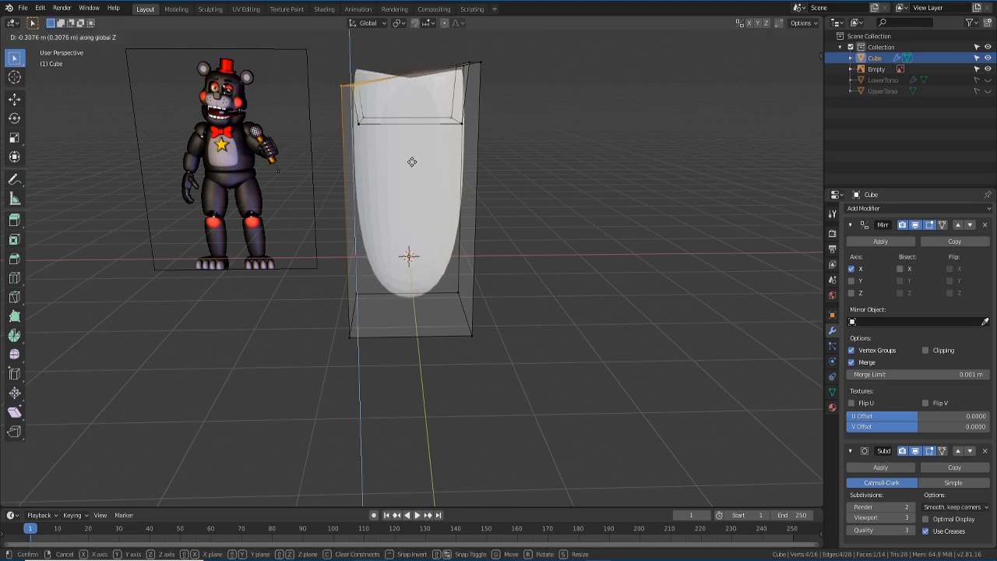
left_click(410, 160)
middle_click_drag(410, 160, 433, 202)
scroll(436, 204, "down", 2)
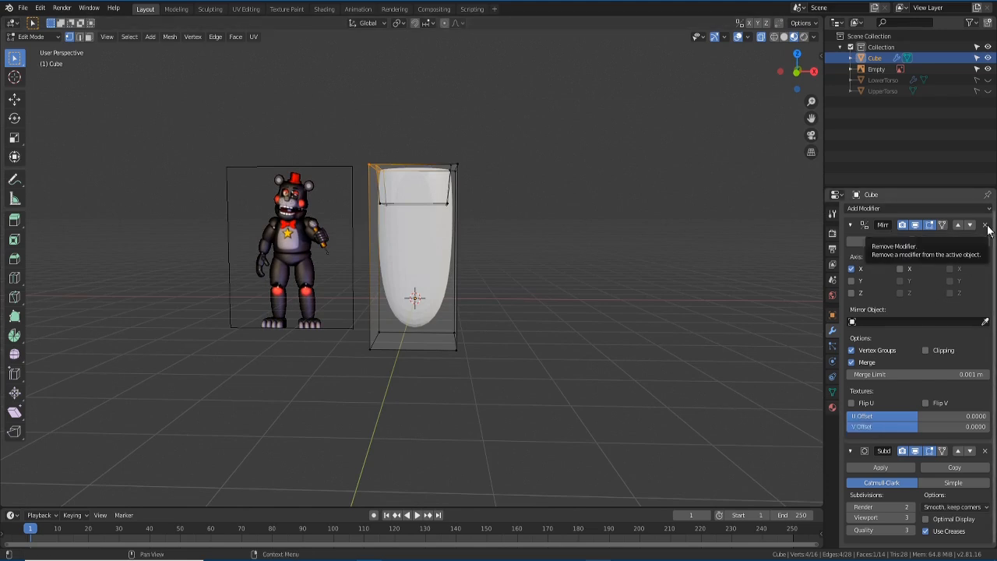
- Remove the Mirror modifier from the cube in Object Mode
key("Tab")
middle_click_drag(625, 300, 605, 358)
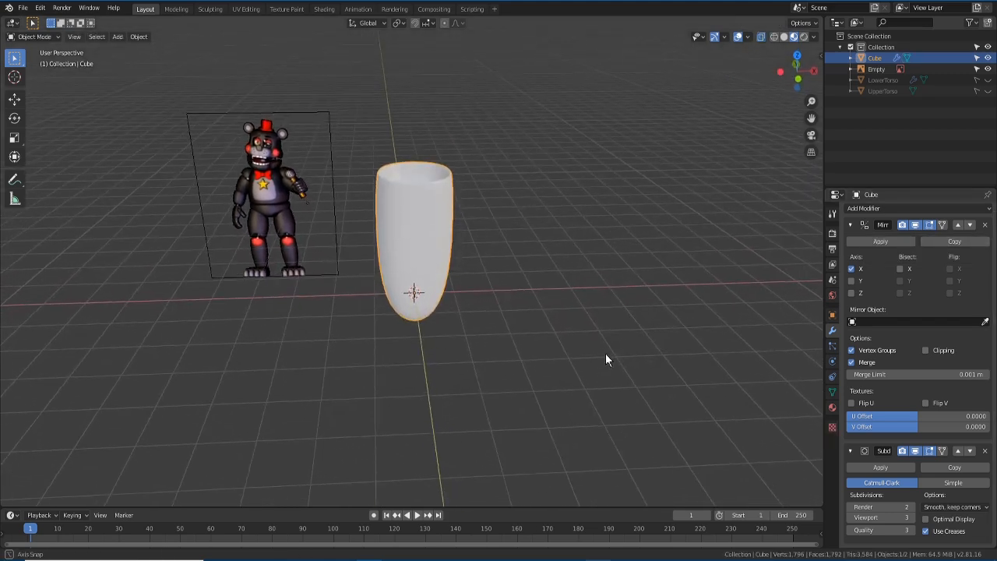
left_click(985, 225)
middle_click_drag(530, 325, 525, 320)
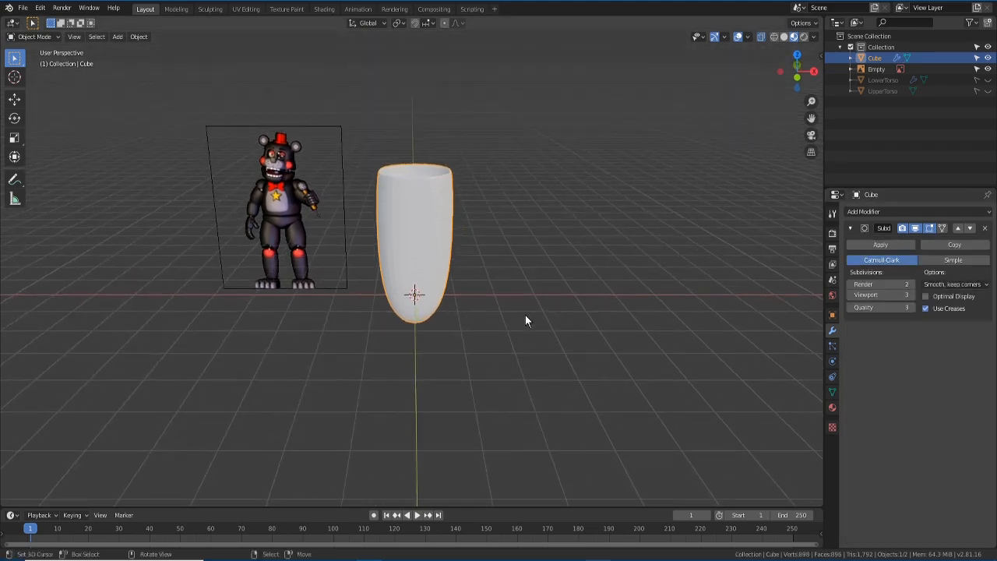
- Lower the top-left corner vertex along Z so the top slopes toward the left
key("Tab")
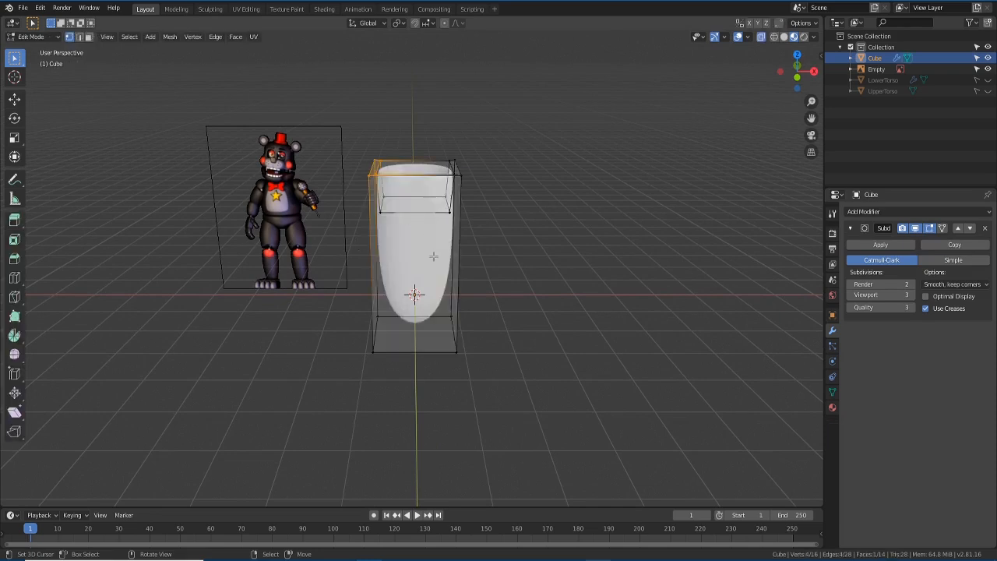
middle_click_drag(434, 256, 438, 239)
key("KP_1")
scroll(450, 229, "up", 1)
scroll(450, 230, "up", 2)
key("g")
key("z")
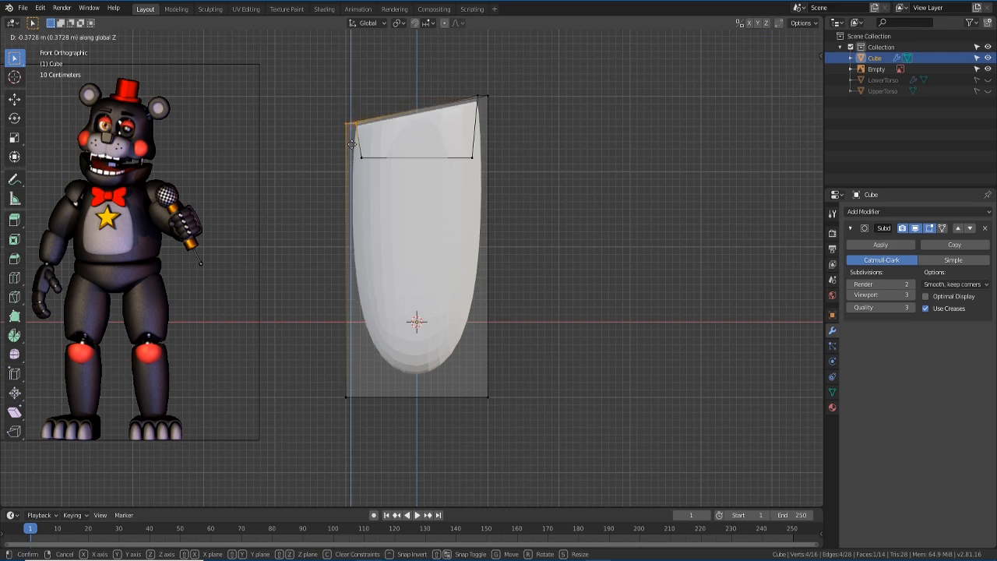
left_click(352, 142)
middle_click_drag(352, 142, 391, 254)
key("KP_1")
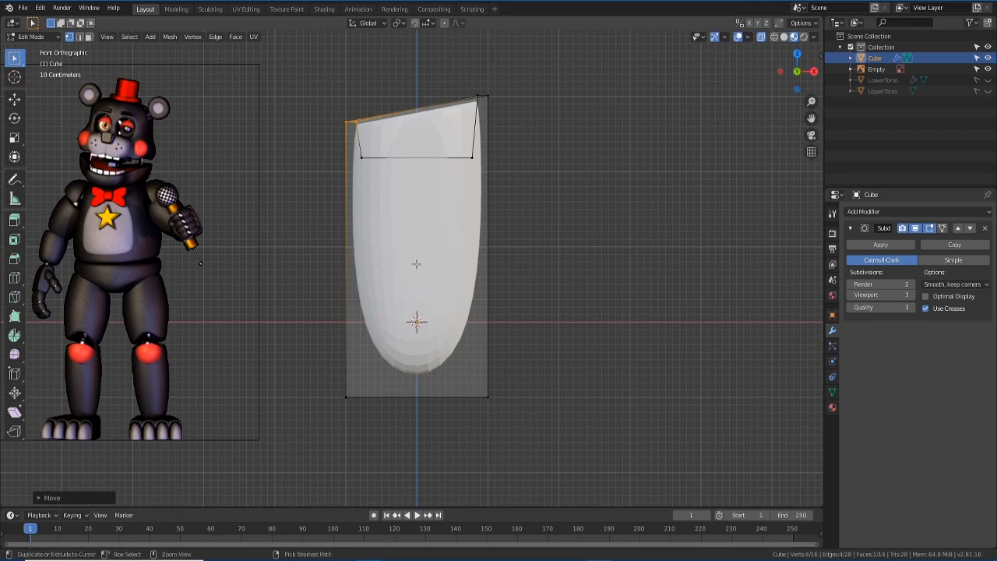
key("ctrl+r")
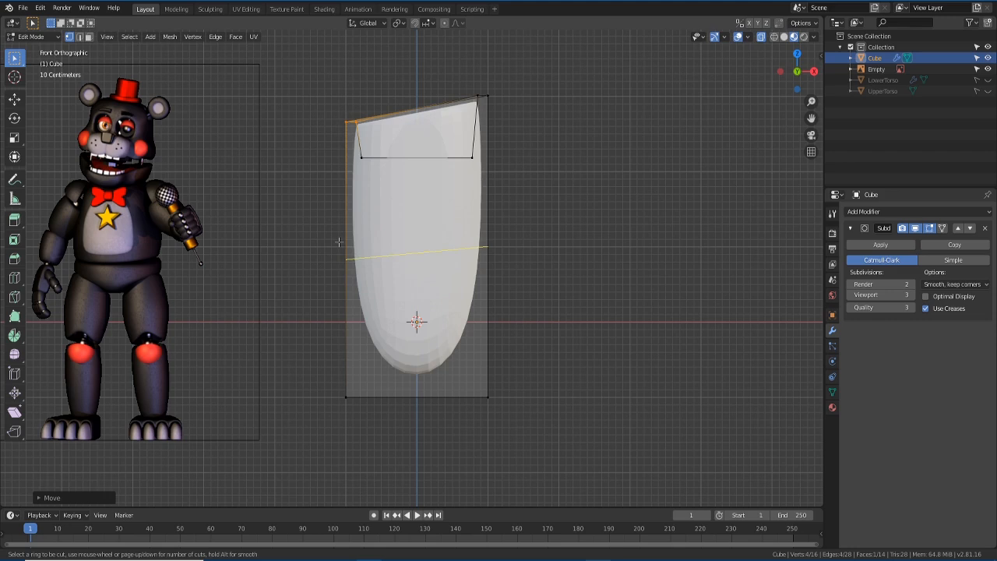
- Add a single edge loop to the leg and slide it near the bottom
scroll(339, 242, "up", 1)
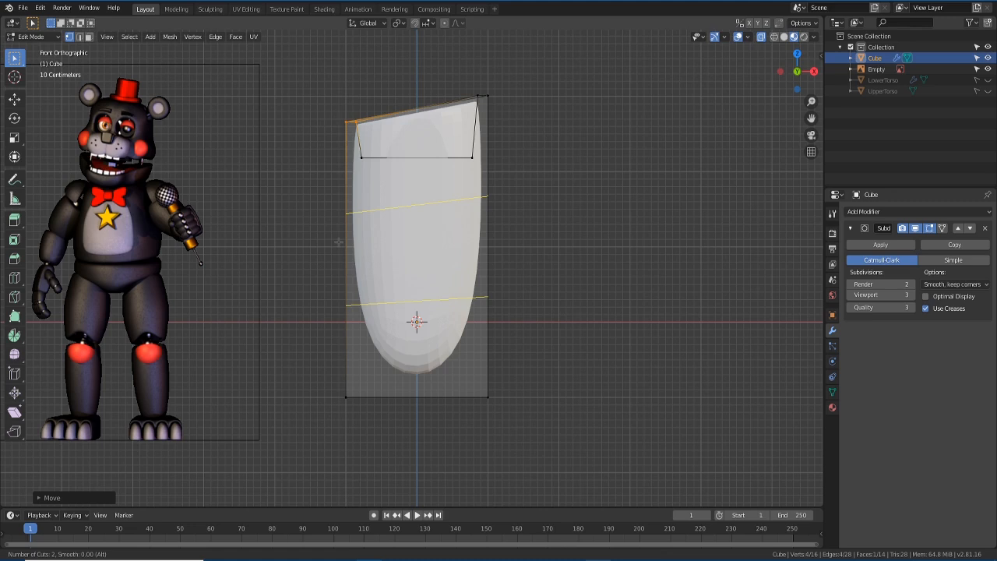
scroll(339, 241, "up", 1)
scroll(339, 242, "up", 1)
scroll(339, 241, "down", 3)
left_click(339, 241)
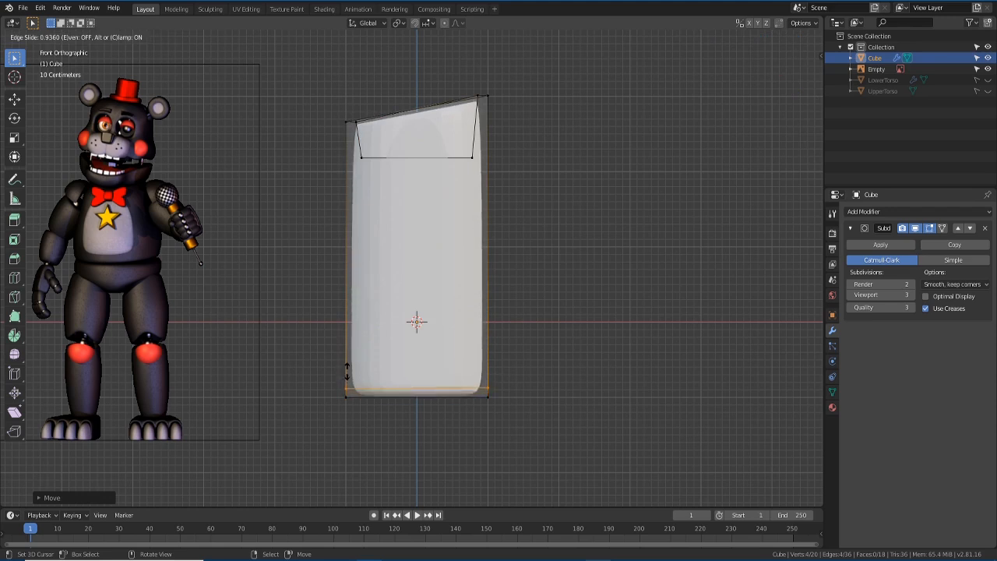
left_click(347, 371)
- Shrink the bottom vertices twice so the leg tapers to a narrower base (about 0.84)
key("s")
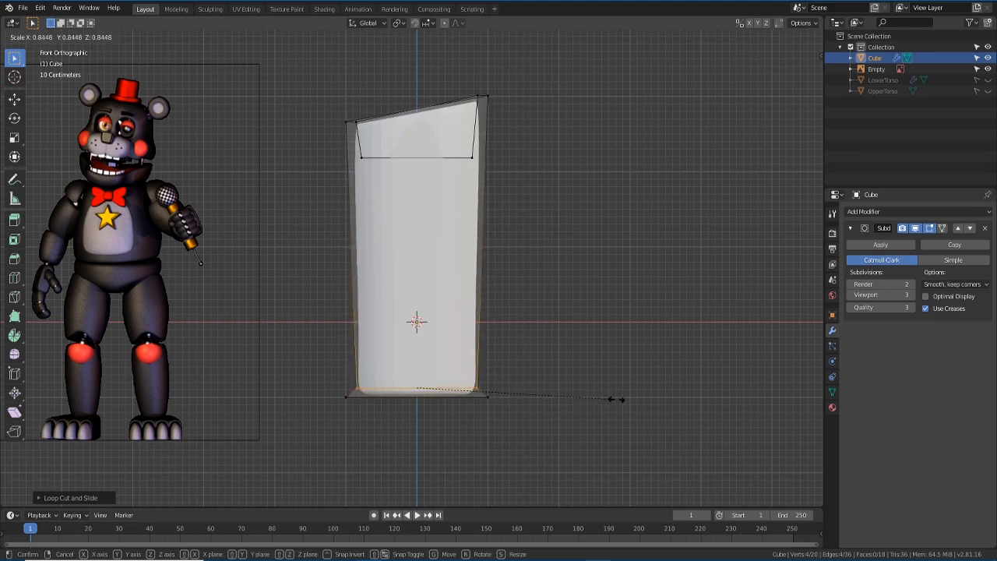
left_click(617, 398)
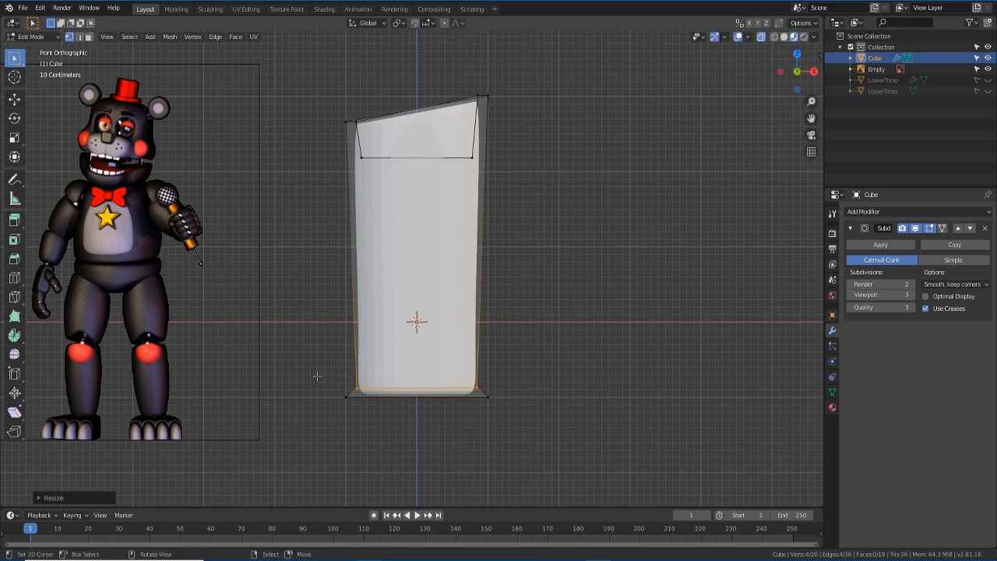
key("a")
key("alt+a")
left_click_drag(317, 376, 537, 436)
mouse_move(537, 436)
middle_mouse_down()
mouse_move(532, 367)
mouse_move(543, 444)
mouse_move(537, 435)
middle_mouse_up()
key("KP_1")
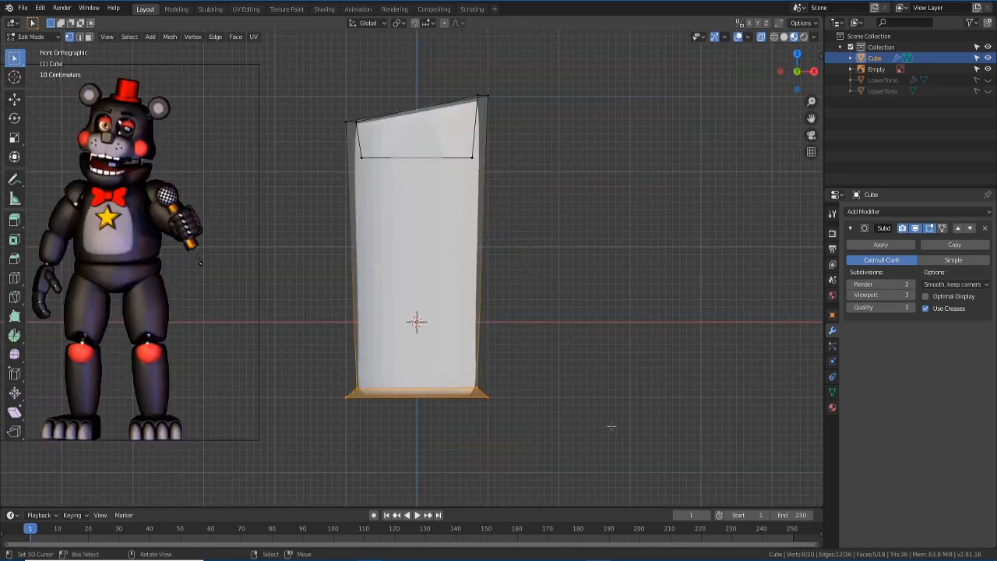
key("s")
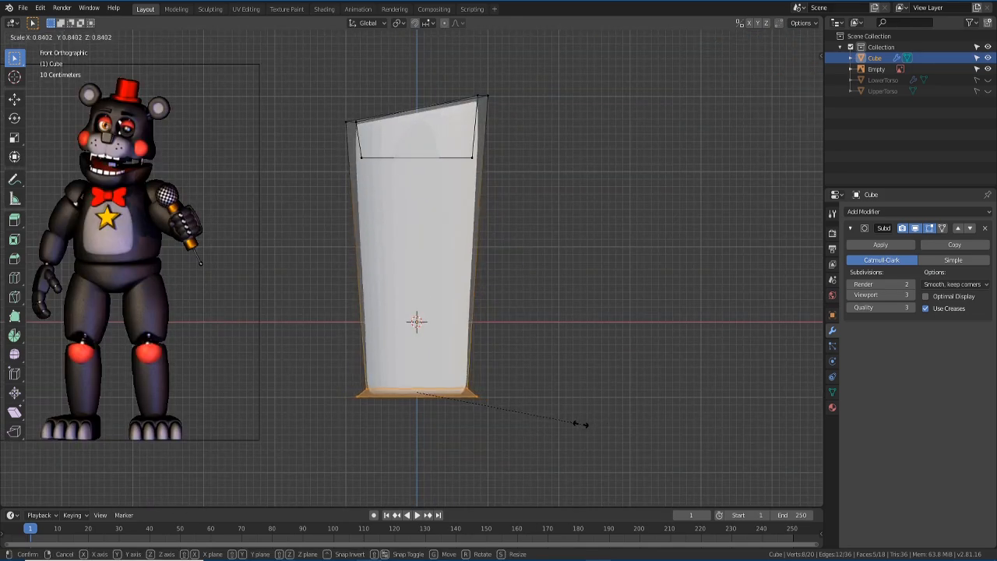
left_click(580, 423)
- Add a new horizontal edge loop across the leg at mid-height
key("ctrl+r")
left_click(473, 322)
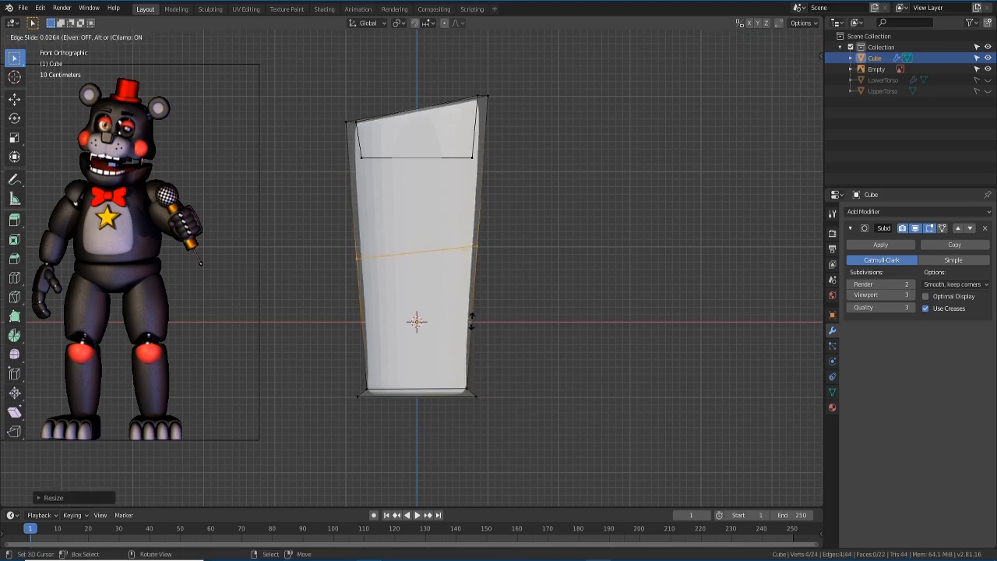
left_click(471, 328)
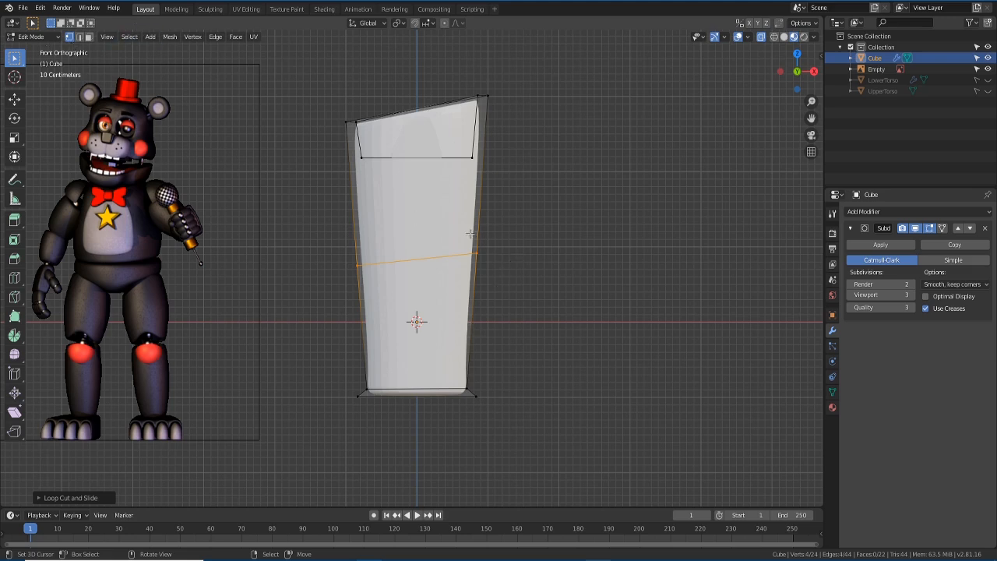
- Lower the right end of the middle loop along Z to level it
left_click_drag(470, 233, 510, 278)
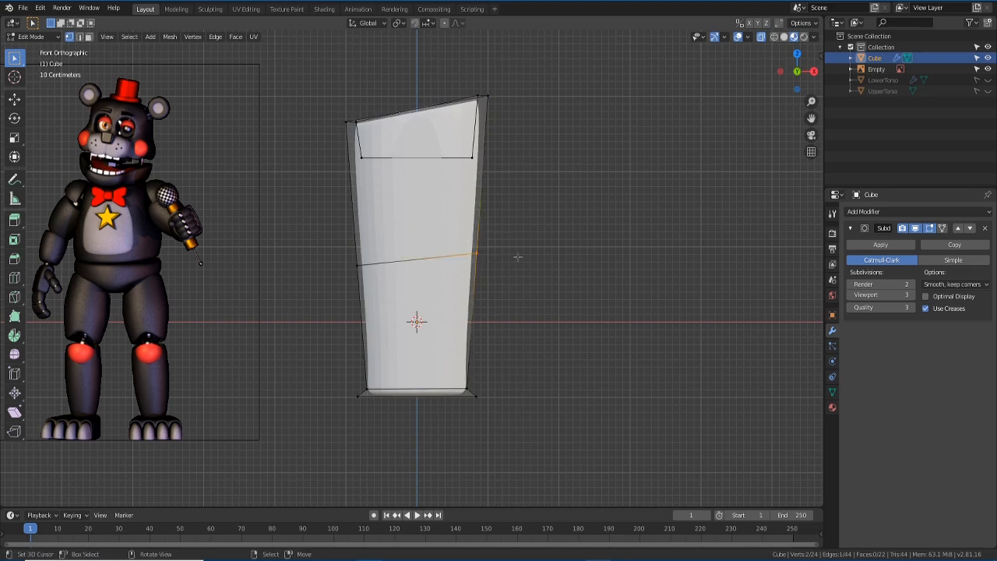
key("g")
key("z")
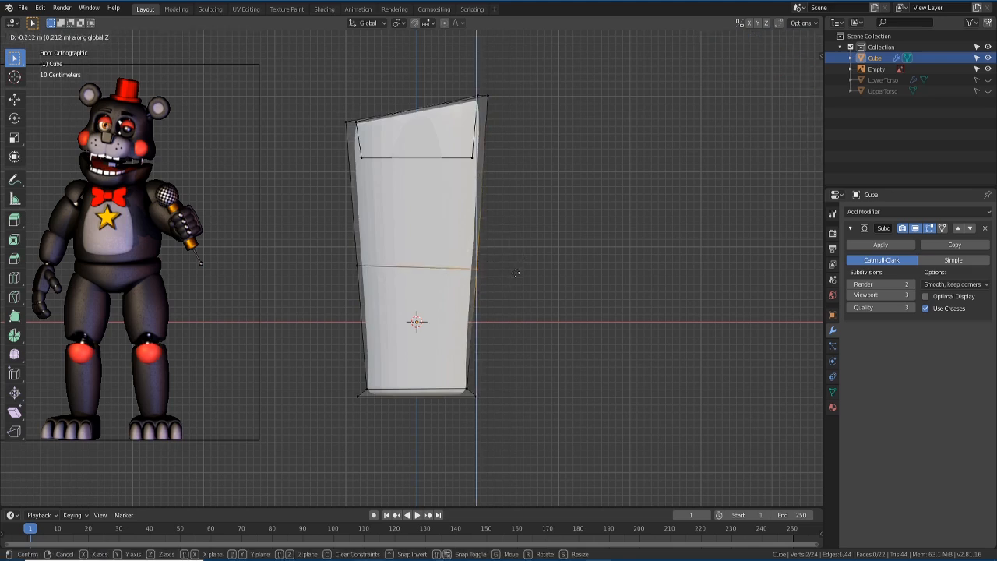
left_click(515, 268)
- Scale the whole middle loop outward about 1.19 so the leg bulges at mid-height
left_click_drag(322, 244, 549, 278)
left_click_drag(315, 241, 545, 284)
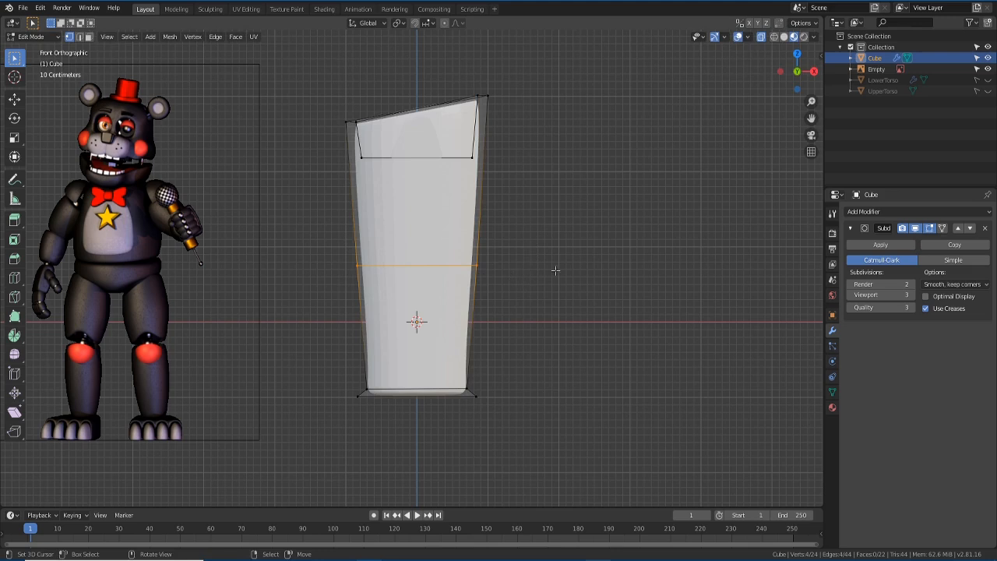
key("s")
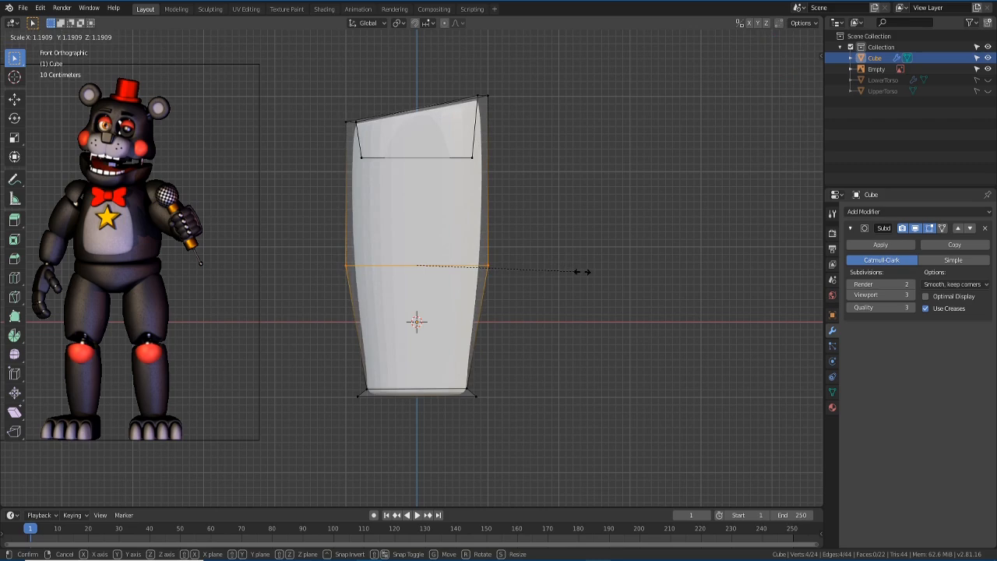
left_click(582, 272)
middle_click_drag(507, 433, 497, 336)
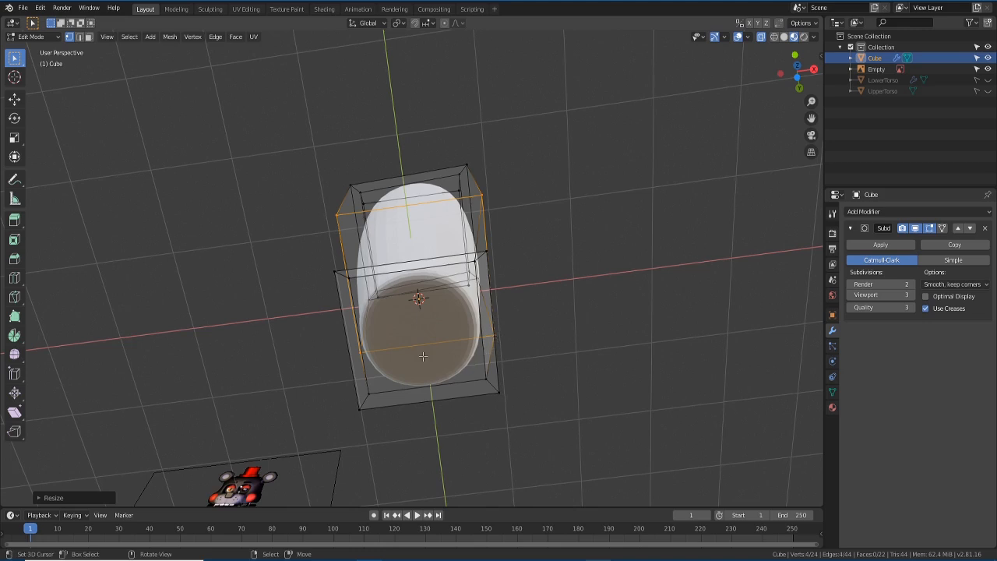
- Inset the leg's bottom face in face-select mode with the mesh shown opaque
key("3")
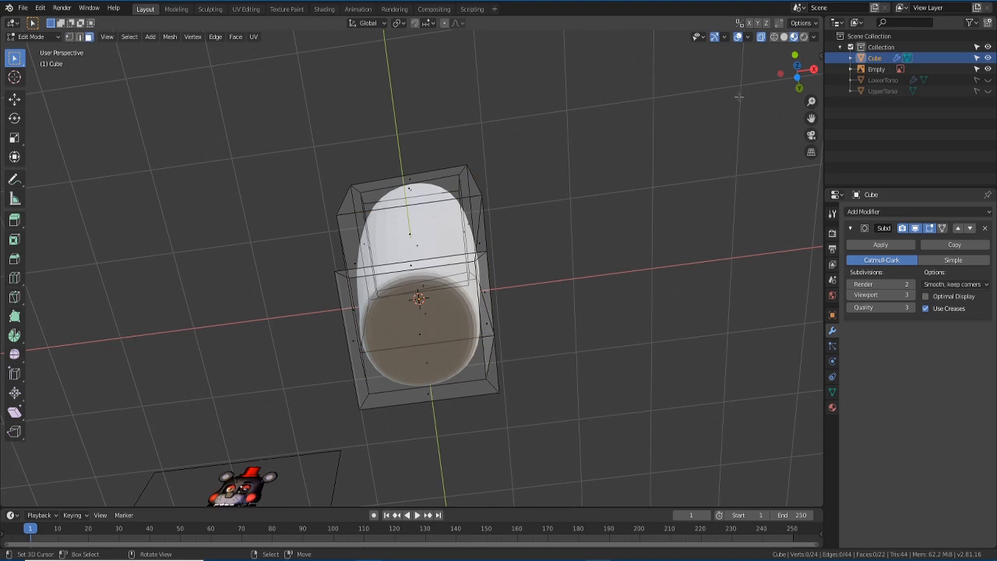
left_click(759, 36)
mouse_move(514, 331)
middle_mouse_down()
mouse_move(433, 327)
mouse_move(419, 338)
mouse_move(418, 319)
mouse_move(429, 345)
middle_mouse_up()
left_click(430, 327)
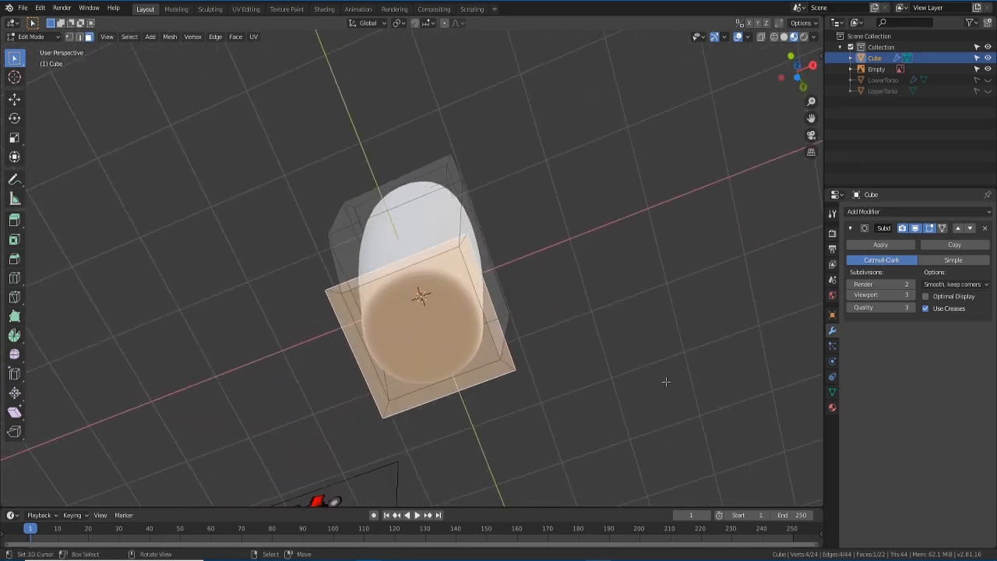
key("i")
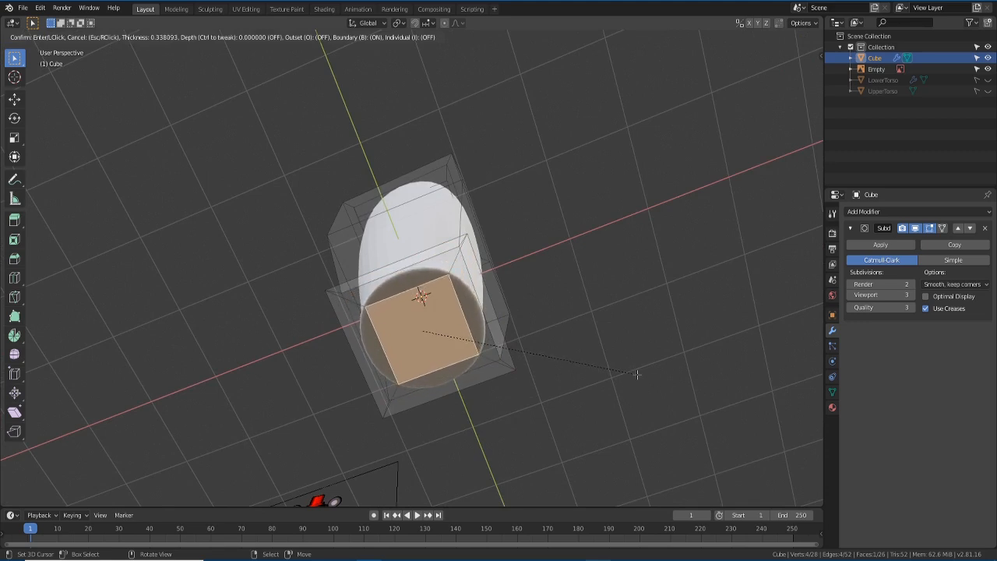
left_click(638, 374)
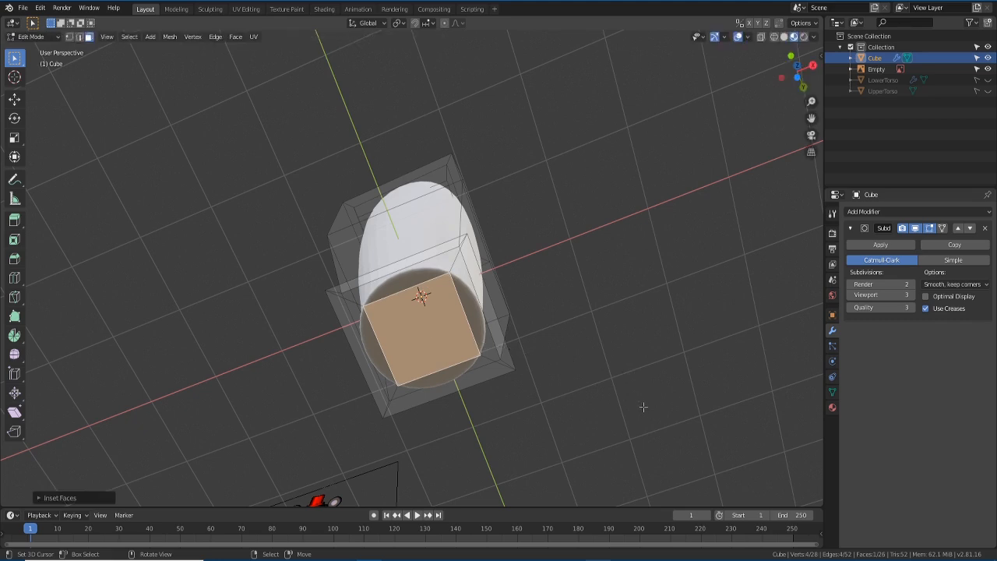
- Extrude the bottom face about 1.94 m along local Z to form the tall leg
key("e")
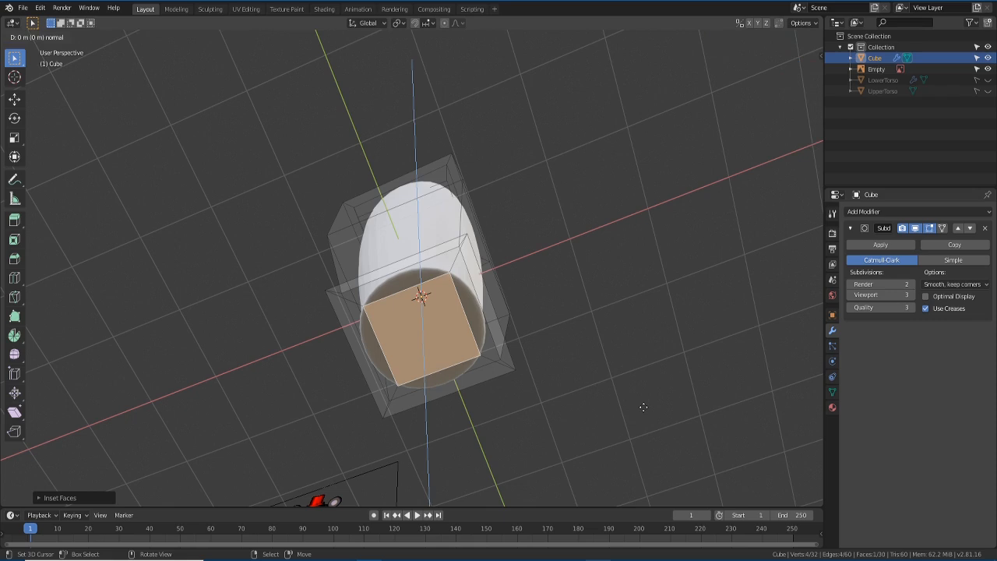
key("z")
left_click(644, 347)
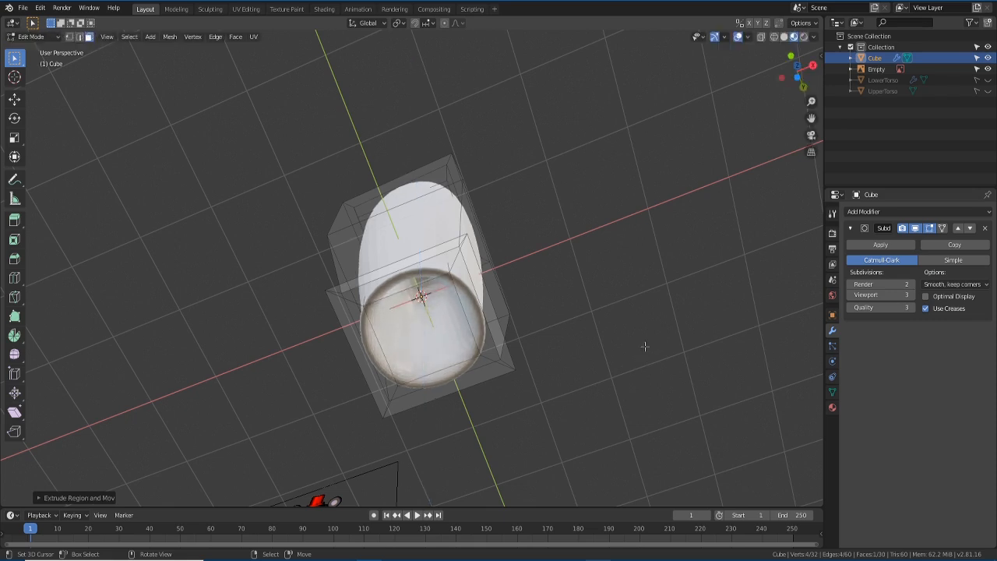
middle_click_drag(531, 348, 549, 444)
key("KP_1")
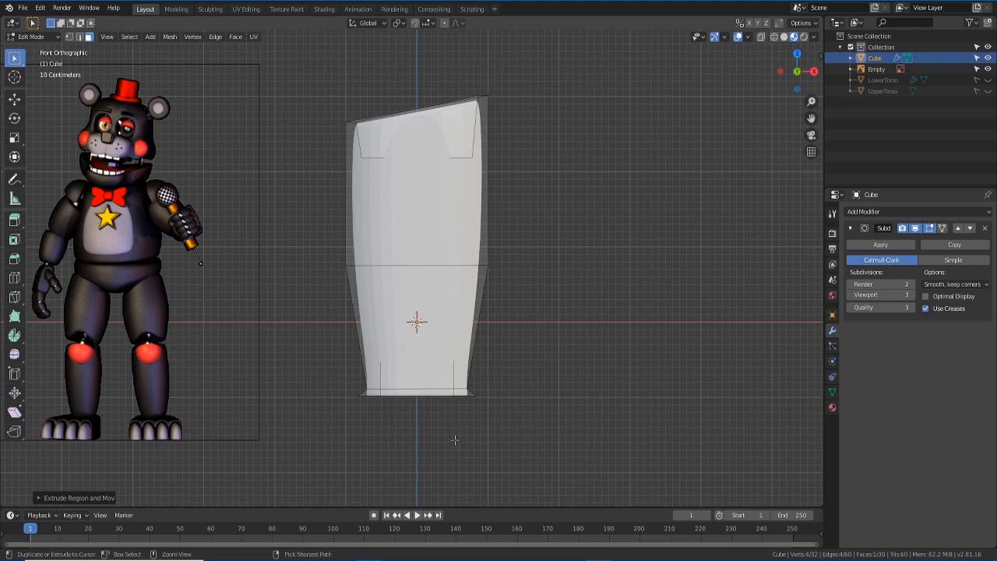
- Add a vertical edge loop down the middle of the leg without sliding it
key("ctrl+r")
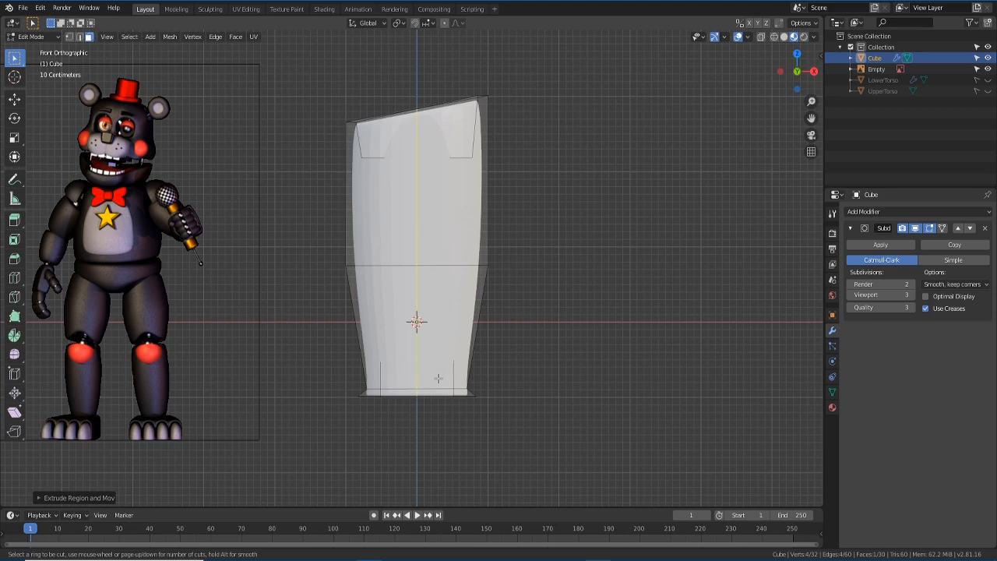
left_click(438, 378)
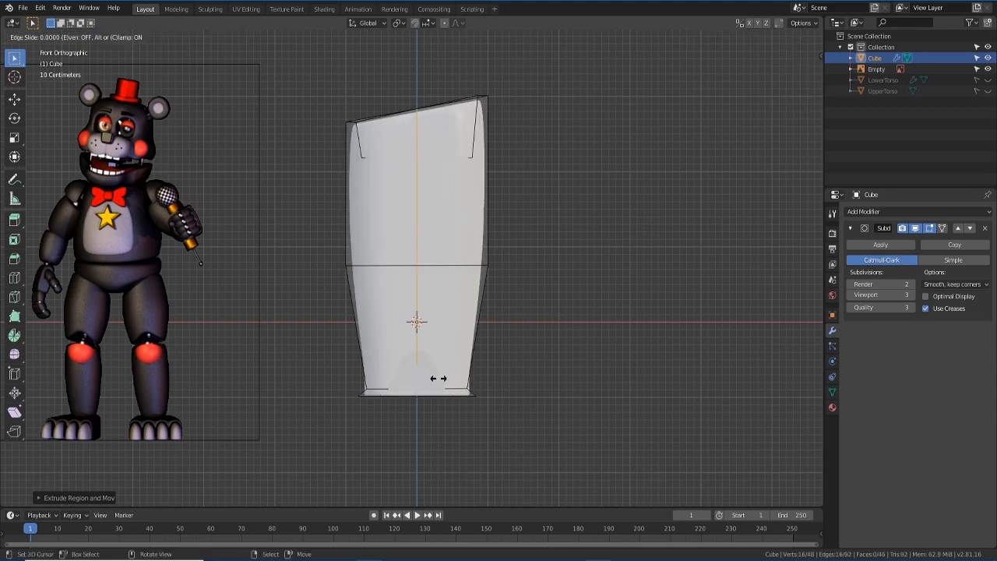
left_click(437, 442)
middle_click_drag(437, 442, 454, 459)
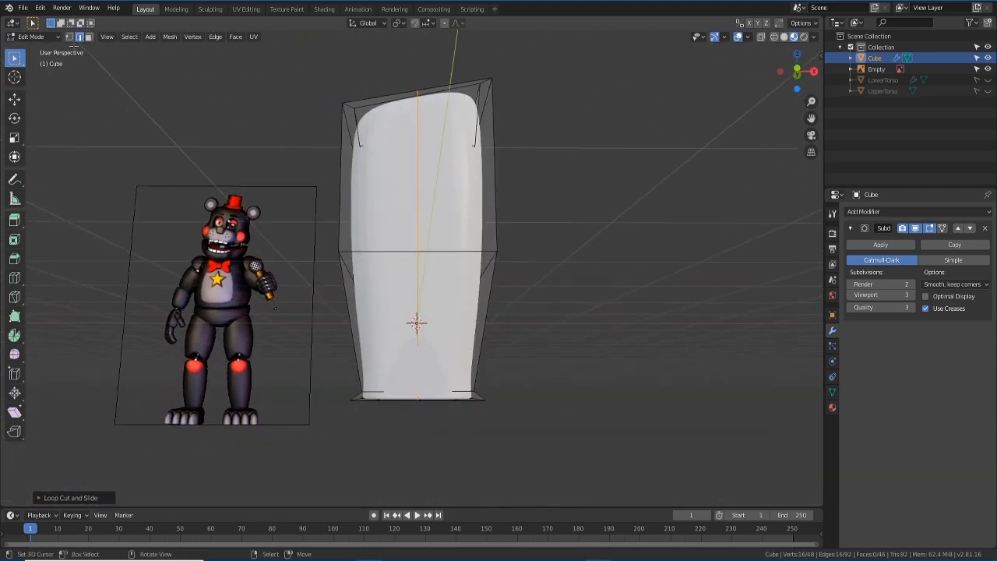
- Switch to vertex select and turn off X-ray so the leg displays solid
left_click(72, 36)
middle_click_drag(447, 437, 670, 140)
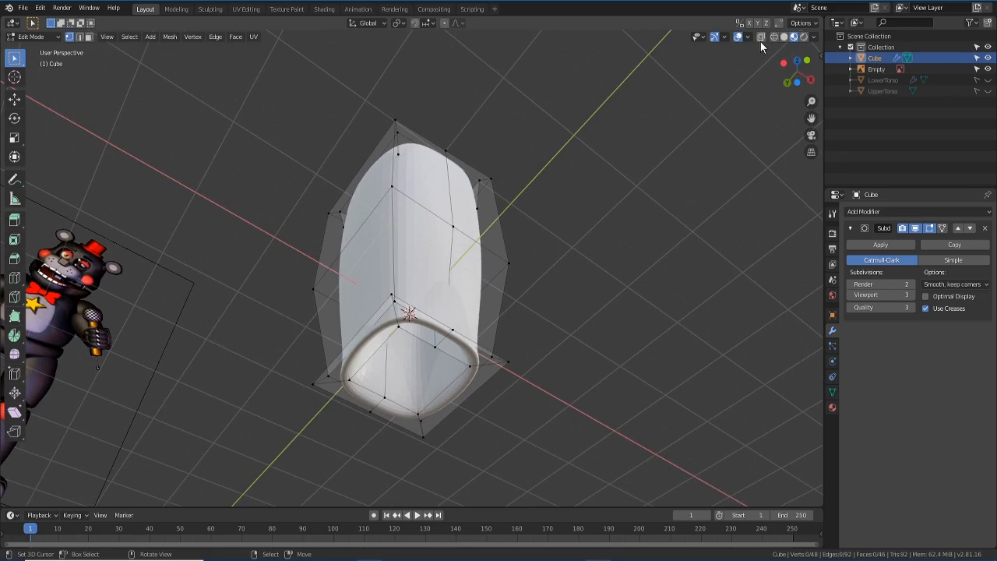
middle_click_drag(634, 220, 590, 301)
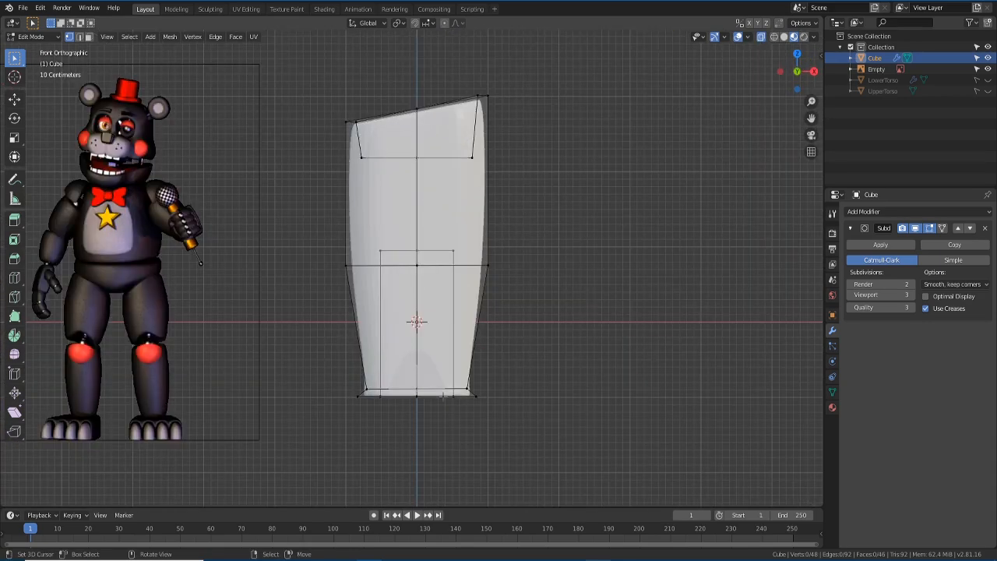
middle_click_drag(426, 395, 424, 363)
left_click(760, 37)
- Raise the leg's bottom-centre vertices along Z to form a notch
key("shift")
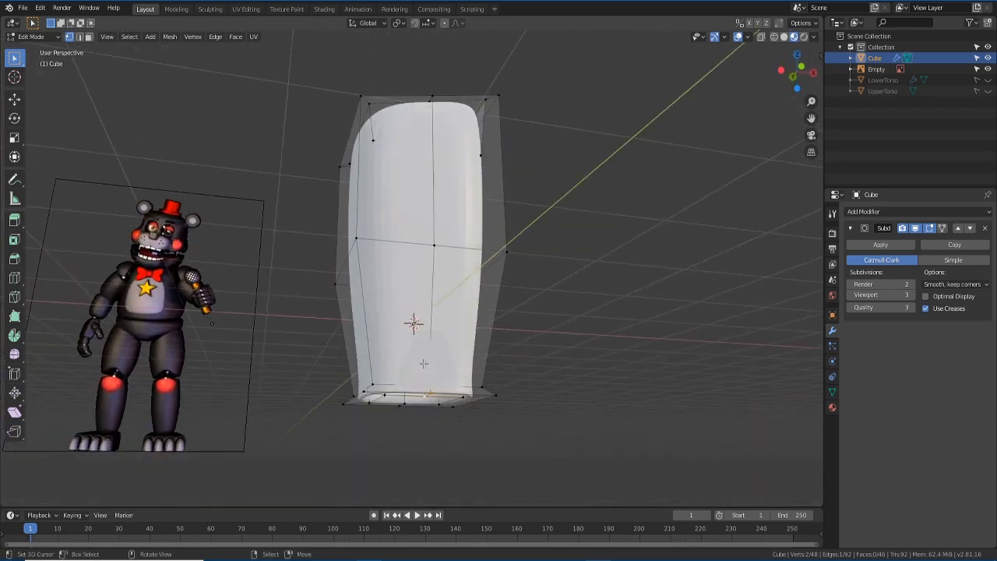
key("KP_1")
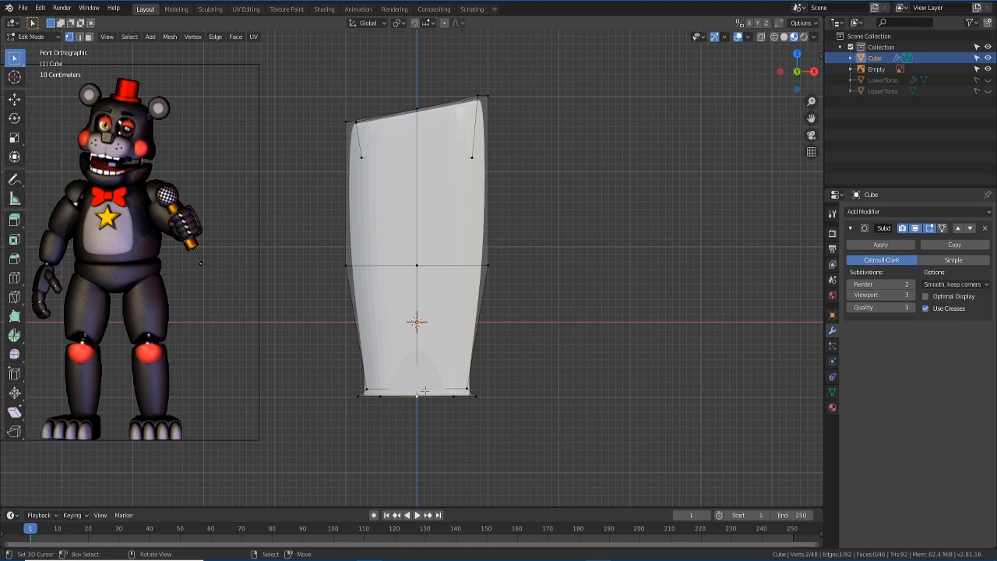
key("g")
key("z")
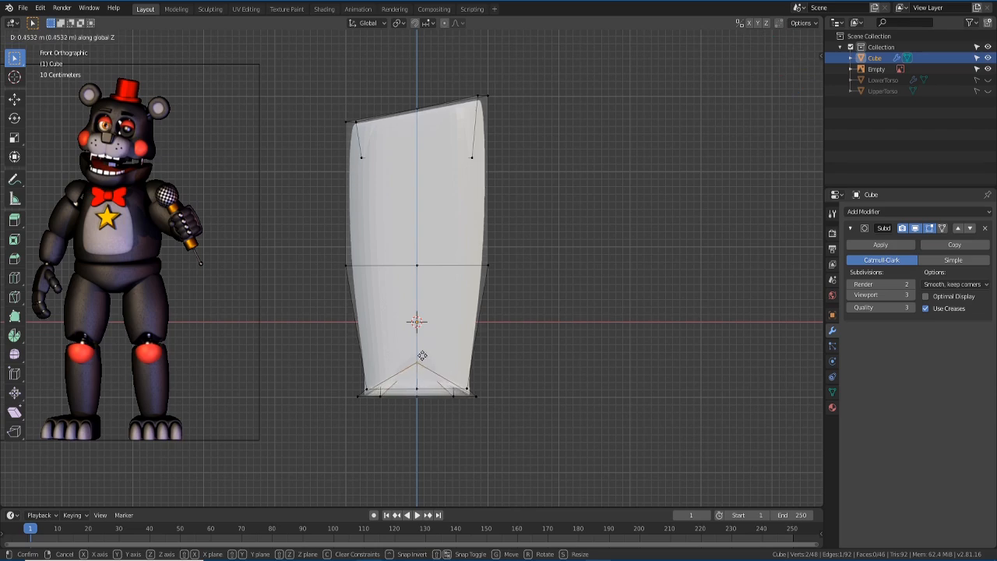
left_click(422, 354)
middle_click_drag(421, 354, 326, 343)
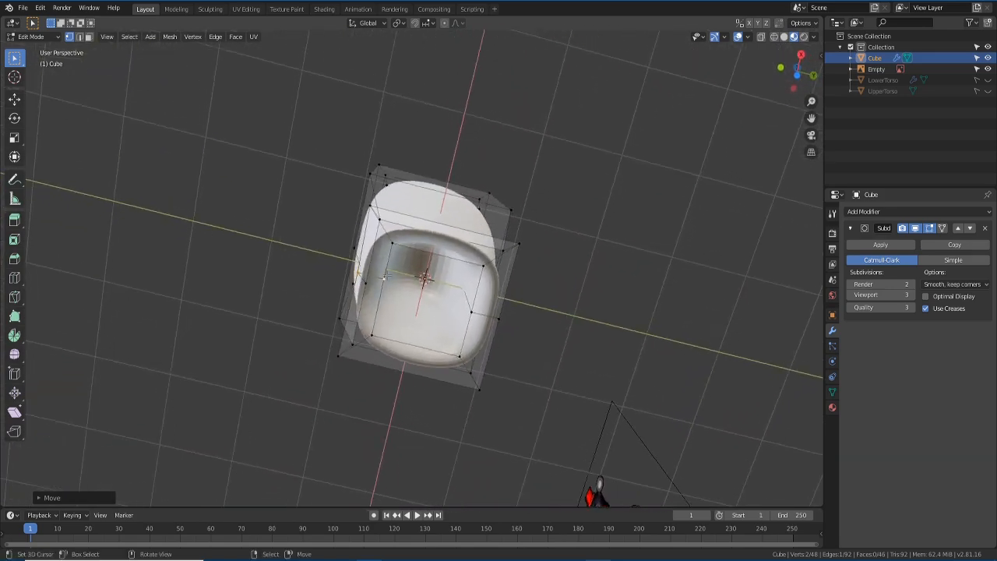
- Shift one bottom vertex about 0.17 m along Y, then return to Object Mode
left_click(385, 280)
middle_click_drag(393, 313, 468, 459)
key("g")
key("y")
left_click(367, 341)
key("KP_1")
key("KP_1")
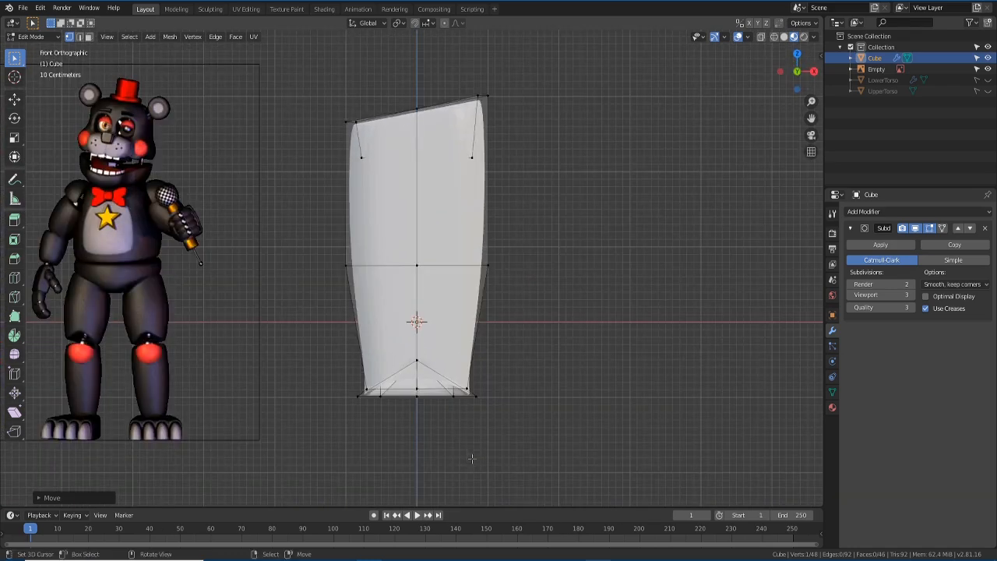
scroll(471, 462, "down", 2)
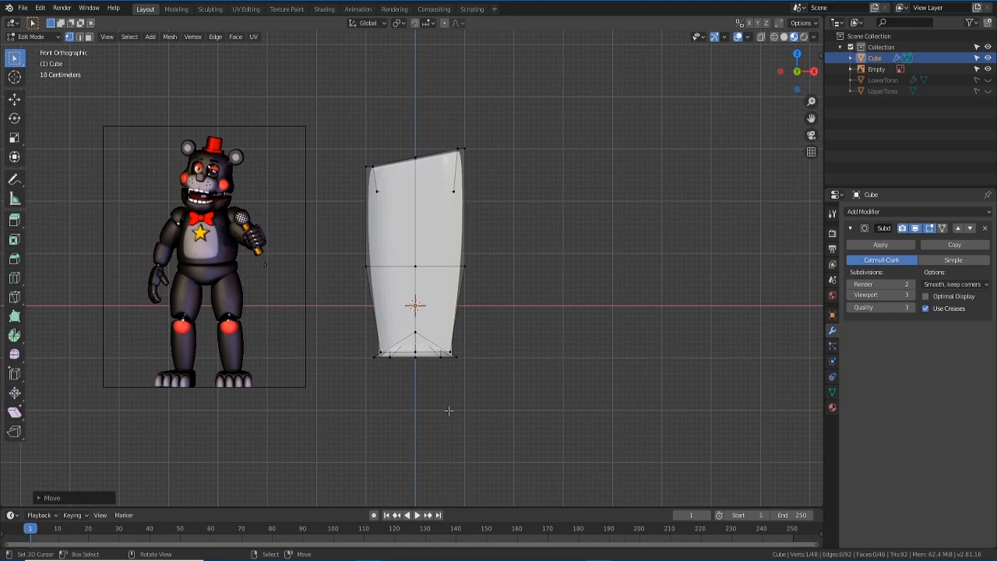
key("Tab")
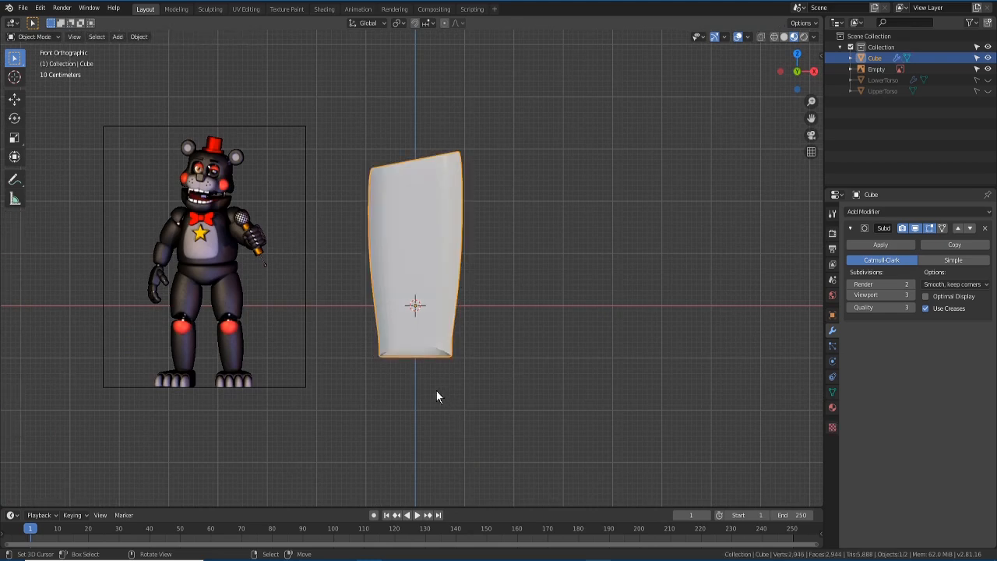
- Apply Shade Smooth to the leg from the Object menu
scroll(407, 257, "up", 2)
left_click(138, 37)
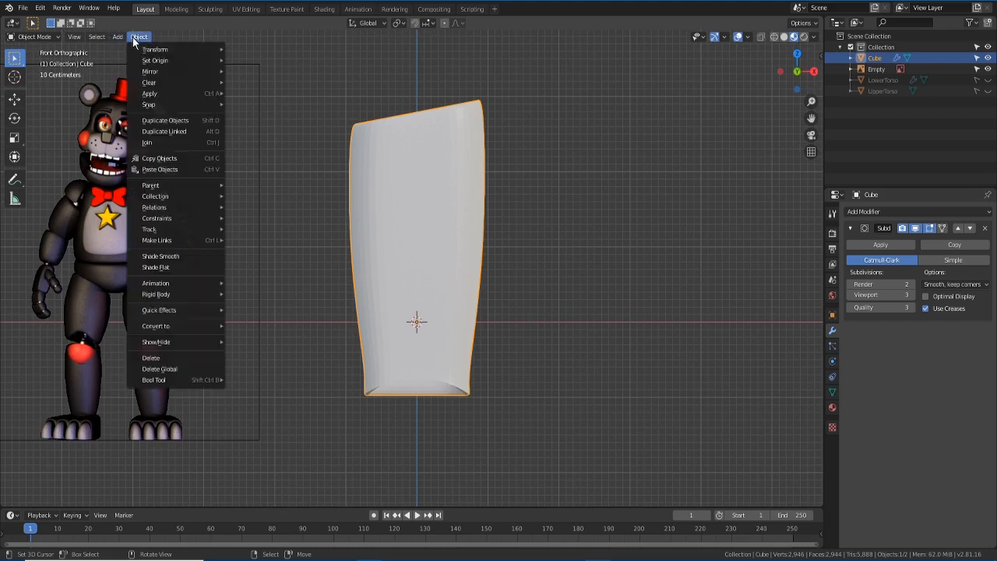
left_click(188, 256)
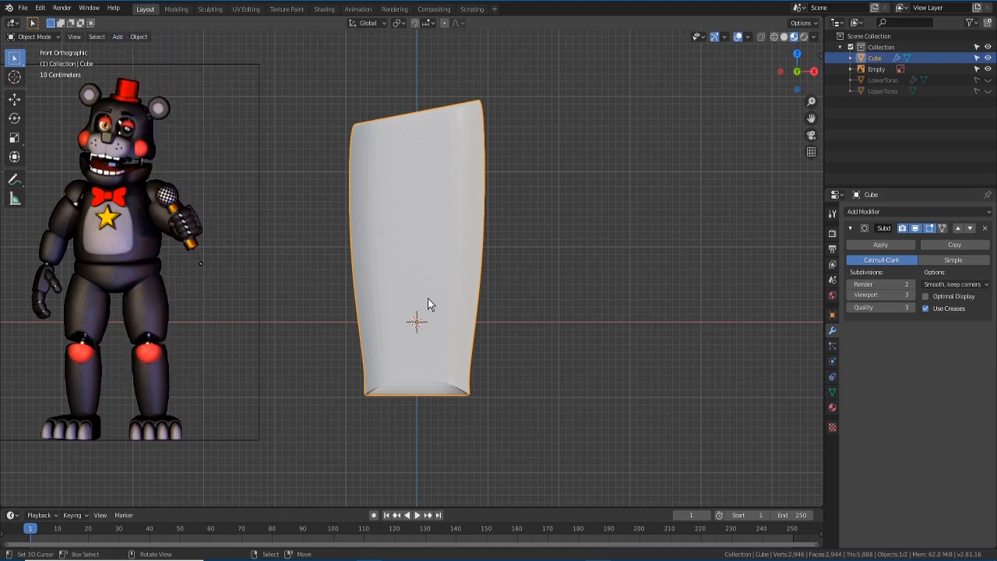
scroll(432, 299, "up", 2)
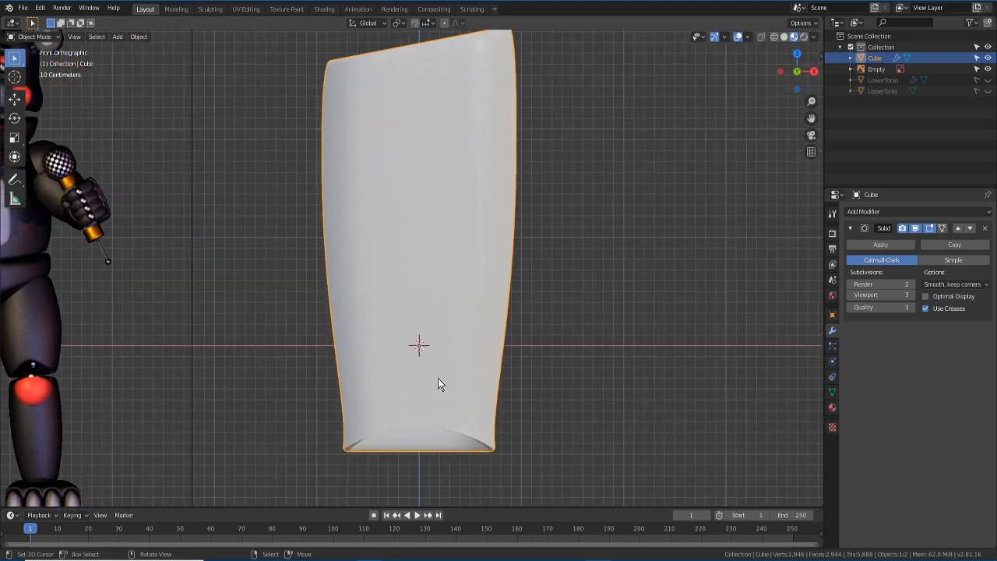
scroll(437, 380, "down", 2)
scroll(429, 334, "down", 1)
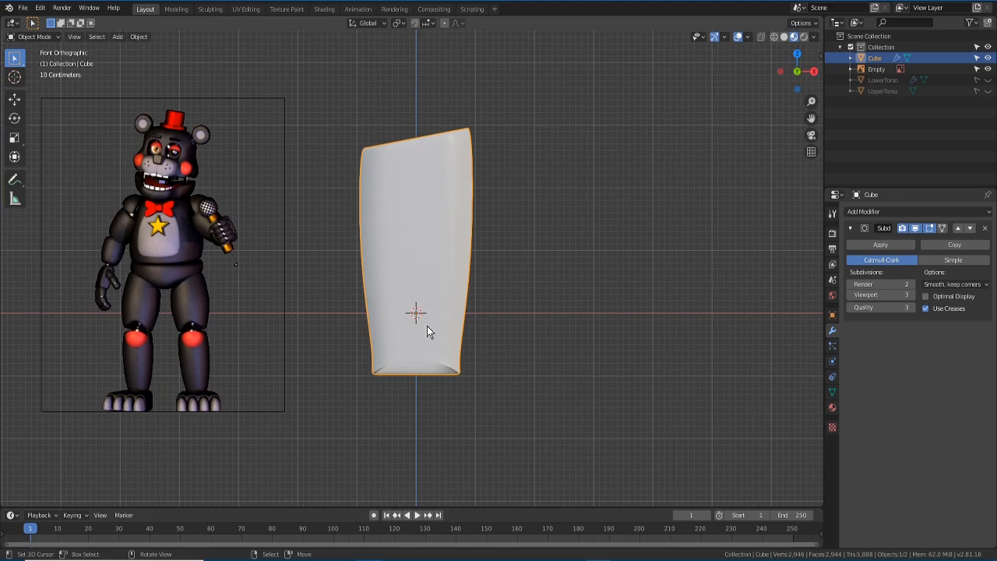
- Assign the existing pink MainBodyMaterial to the leg
left_click(832, 407)
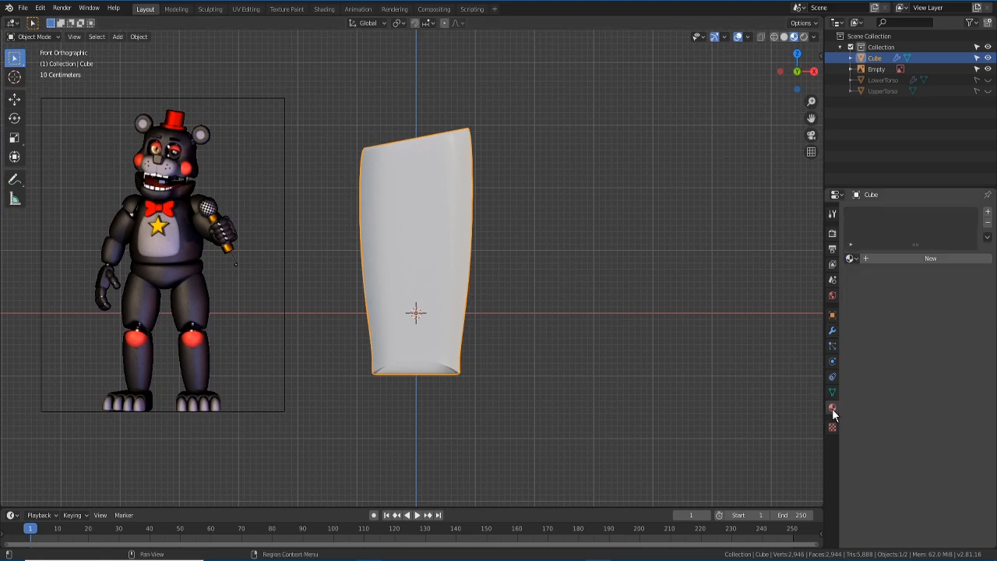
left_click(851, 259)
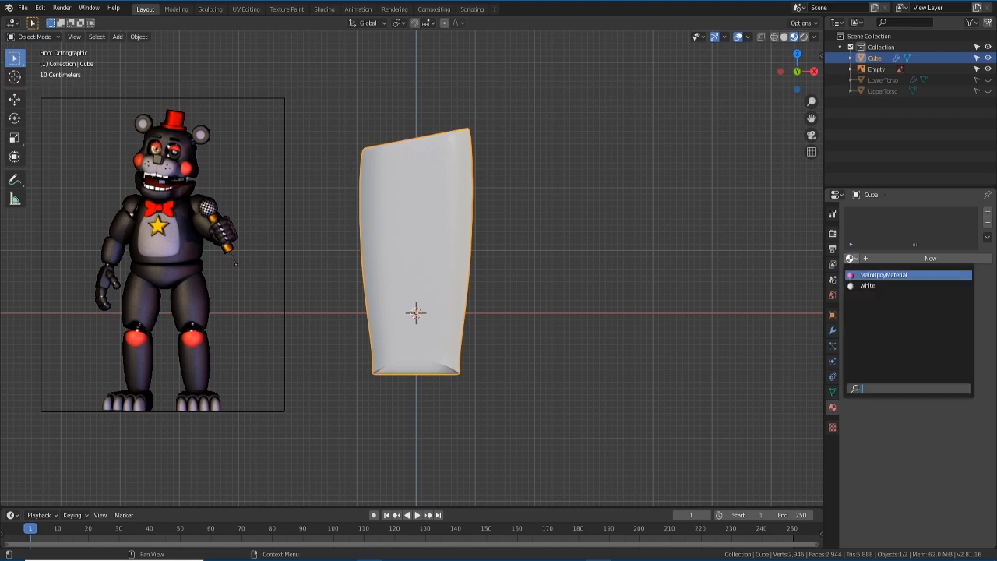
left_click(875, 276)
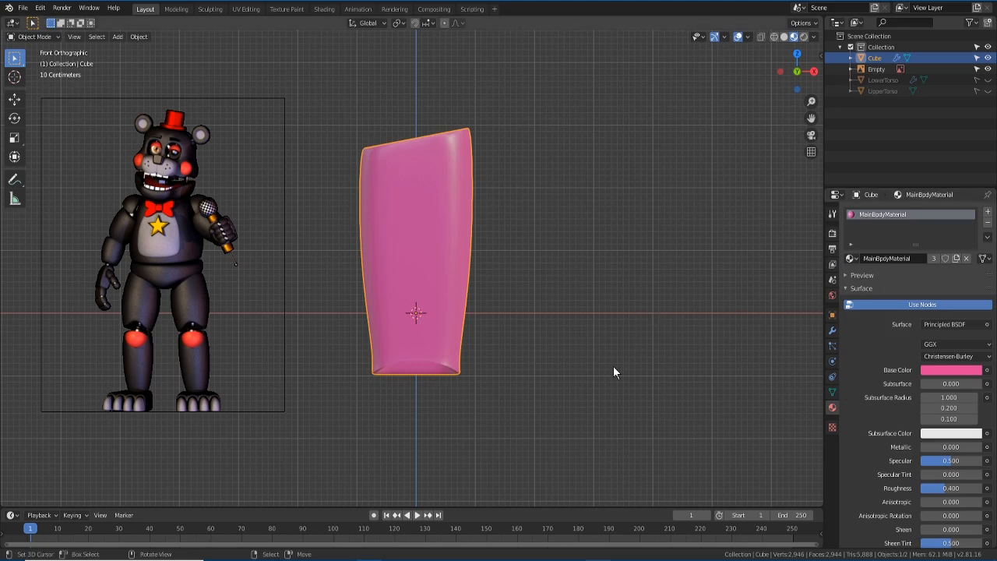
- Unhide the LowerTorso and UpperTorso objects in the Outliner
scroll(612, 364, "down", 3)
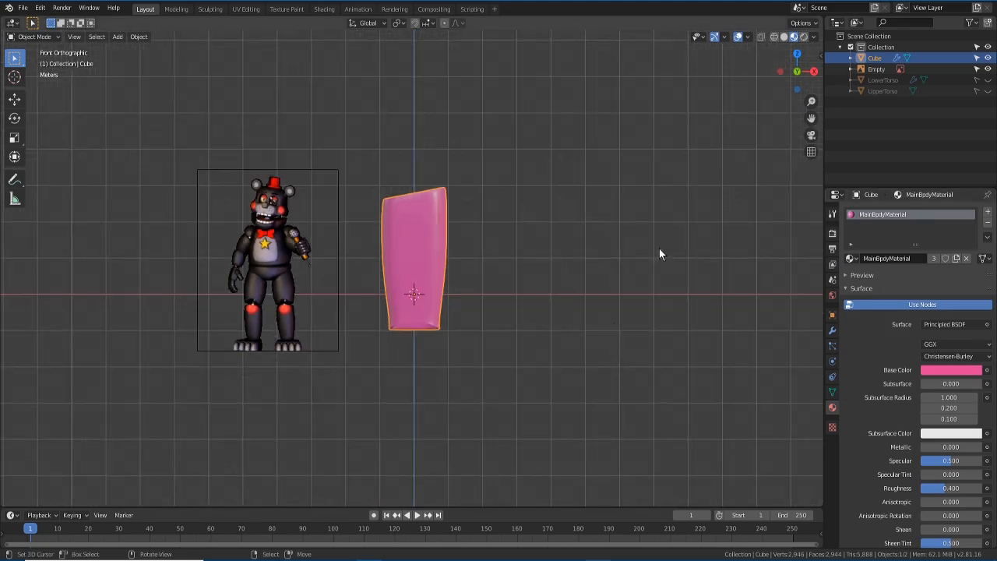
left_click(988, 80)
left_click(988, 91)
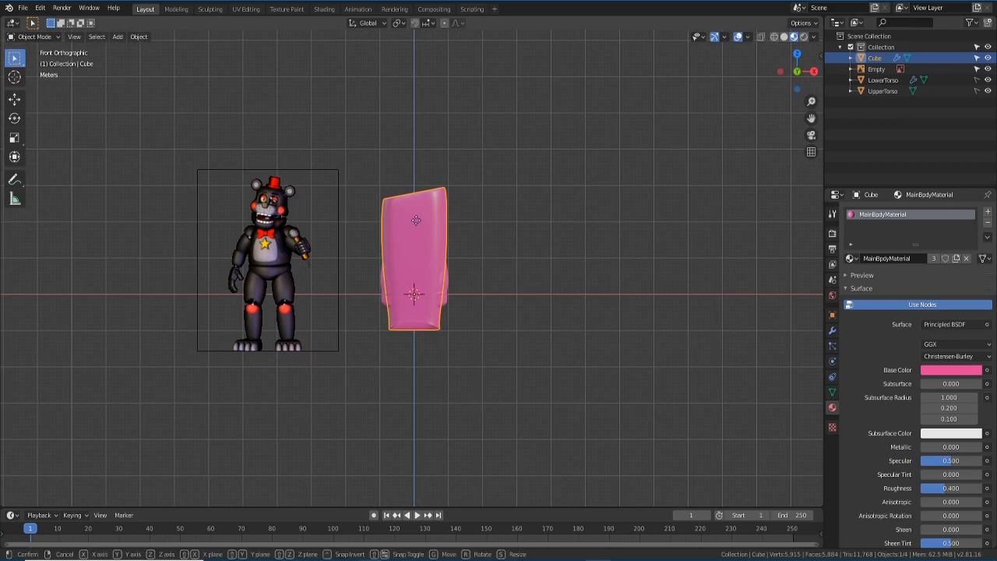
- Move the leg vertically along Z to sit below the torso
key("g")
key("z")
left_click(434, 340)
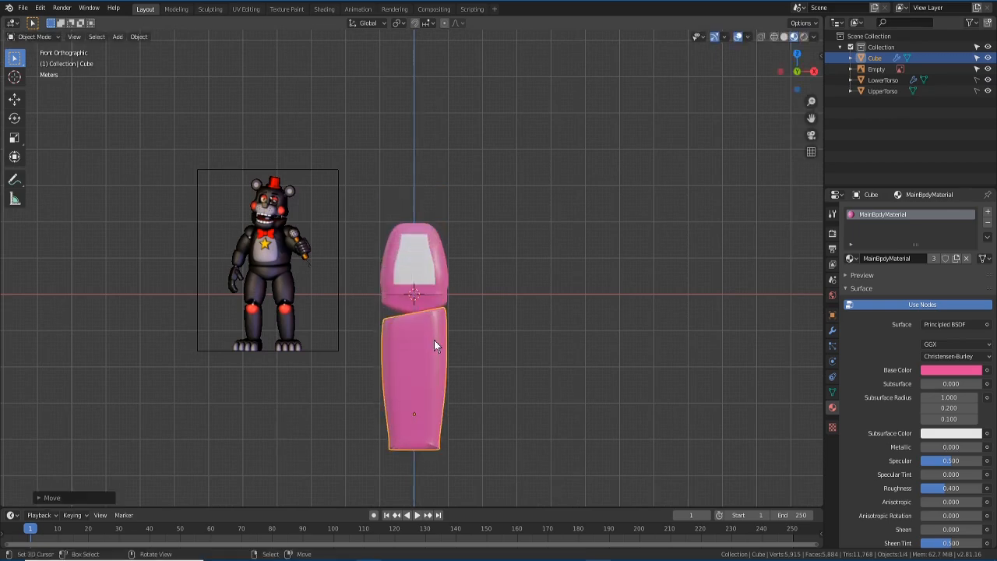
scroll(434, 344, "up", 2)
middle_click_drag(433, 344, 359, 225, "shift")
scroll(441, 348, "up", 2)
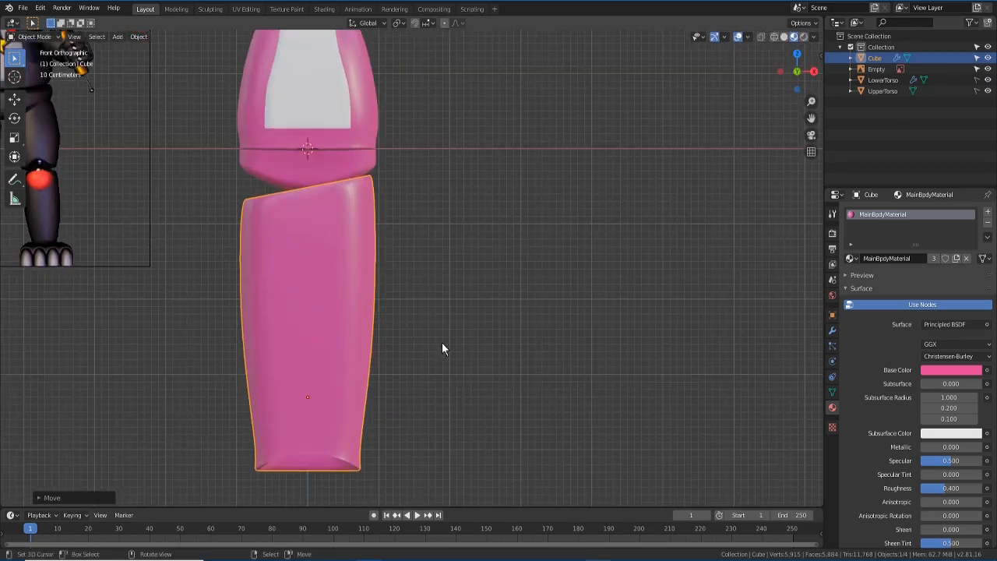
- In Edit Mode, select the entire leg mesh and scale it down to about 0.74
key("Tab")
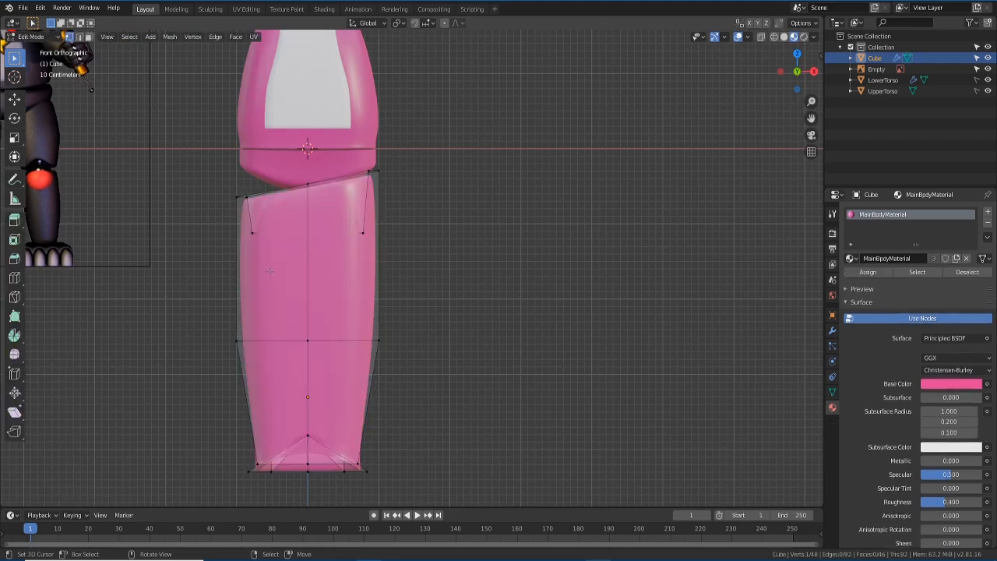
left_click_drag(207, 165, 472, 494)
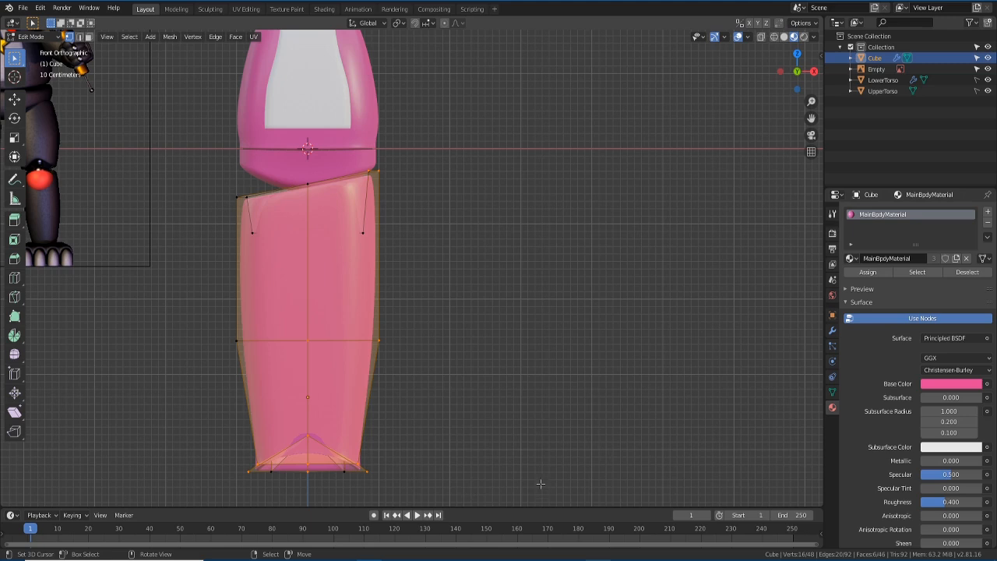
key("s")
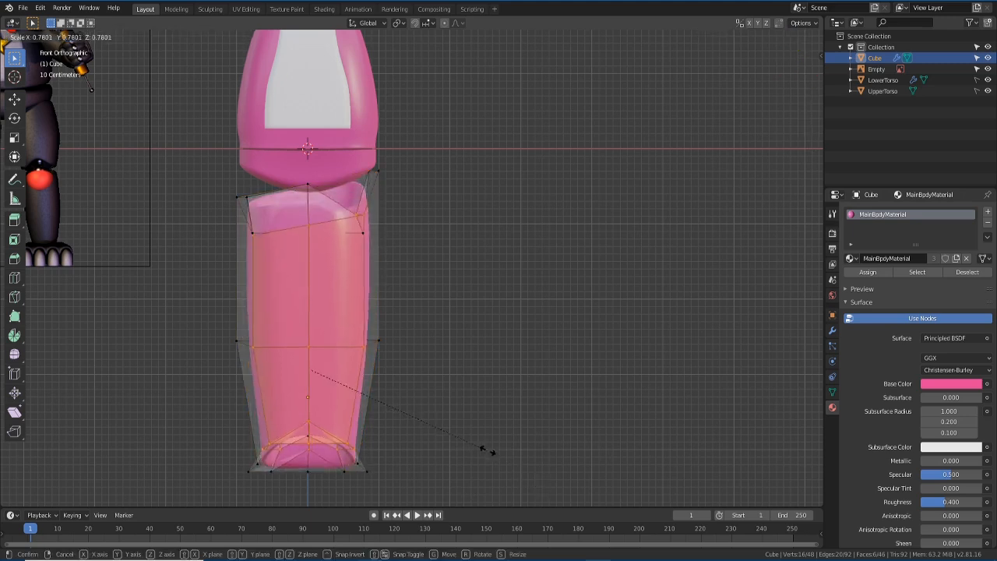
right_click(486, 449)
key("alt+a")
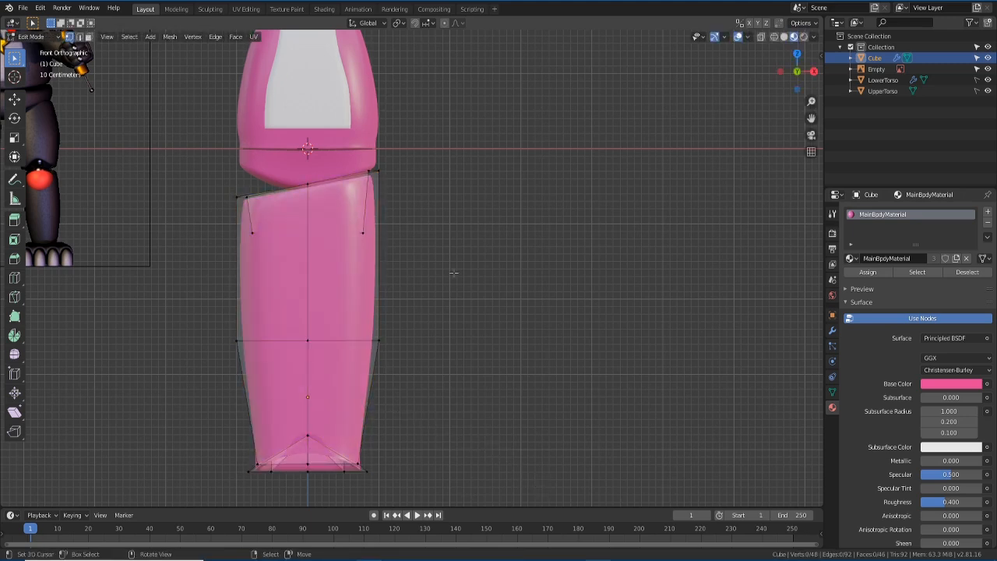
key("a")
key("alt+a")
key("a")
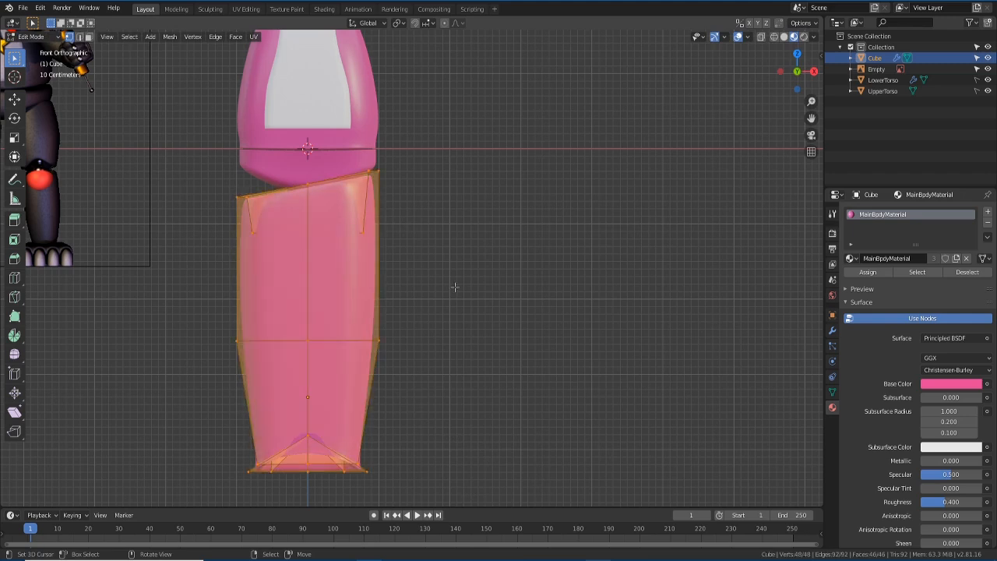
key("alt+a")
key("a")
key("s")
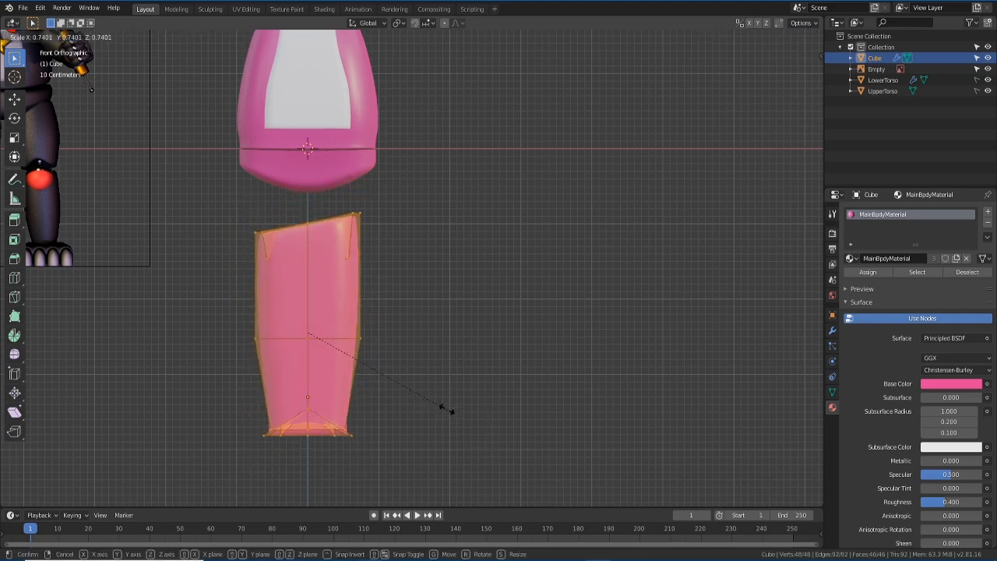
left_click(405, 387)
- Move the leg up just under the torso's side and recentre the view
key("g")
left_click(316, 275)
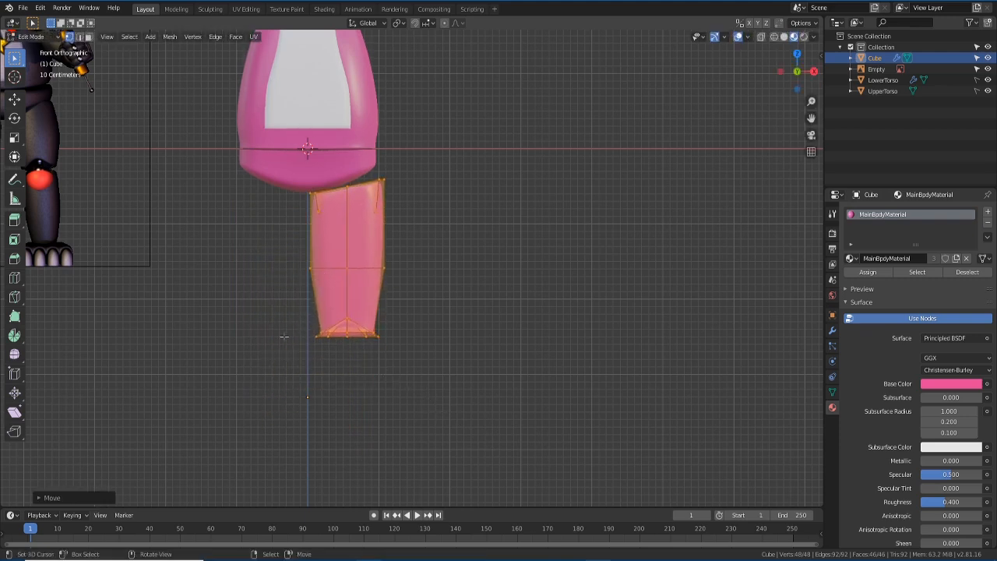
scroll(287, 333, "down", 1)
middle_click_drag(281, 338, 337, 353, "shift")
scroll(261, 229, "up", 2)
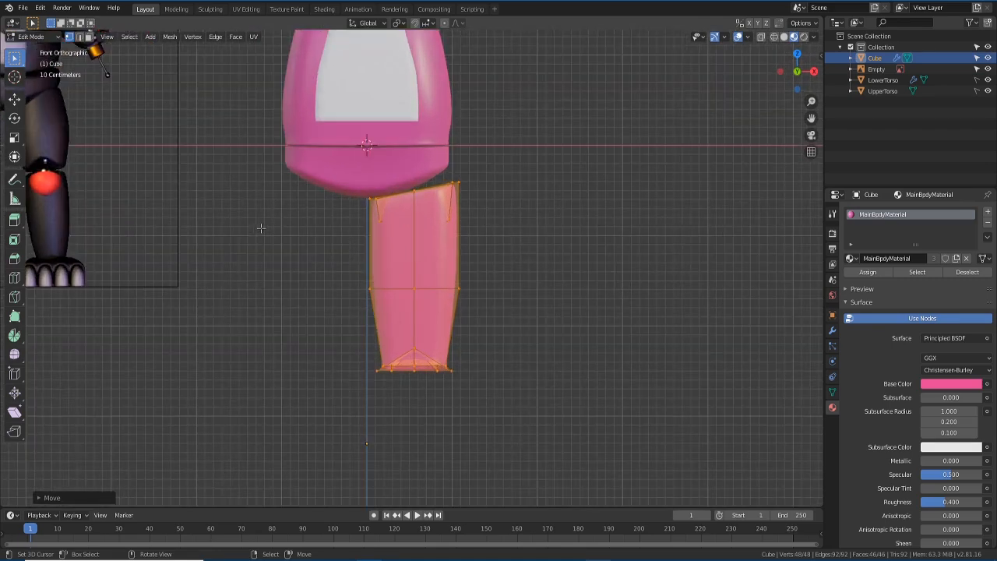
middle_click_drag(261, 229, 358, 331, "shift")
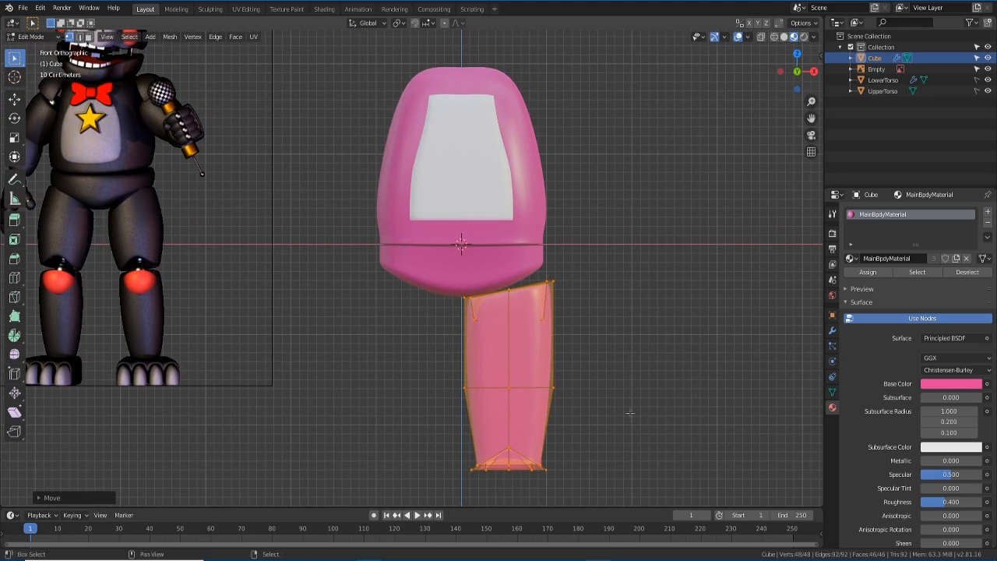
- Shrink the leg slightly again and settle it right under the torso
key("s")
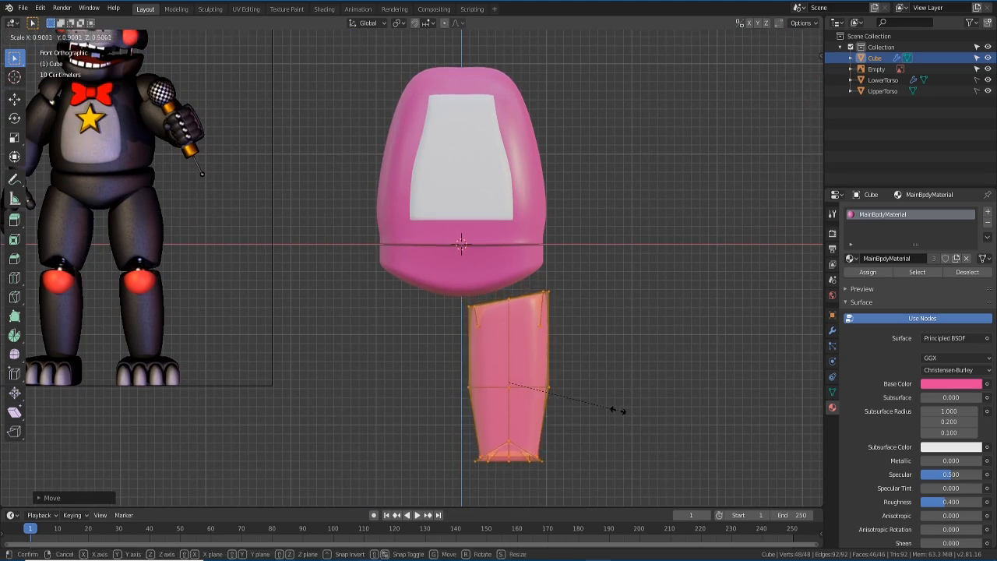
left_click(618, 411)
key("g")
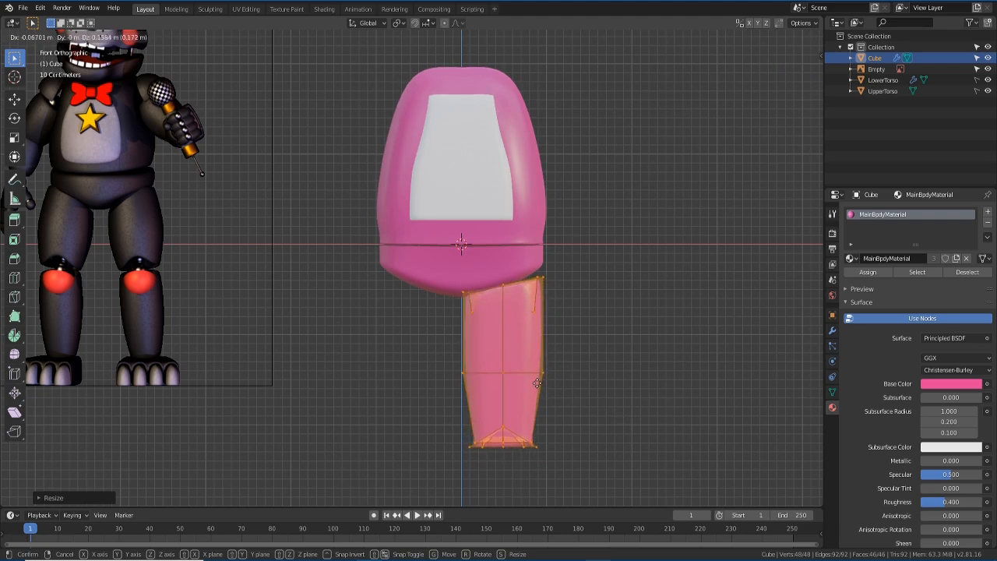
left_click(537, 381)
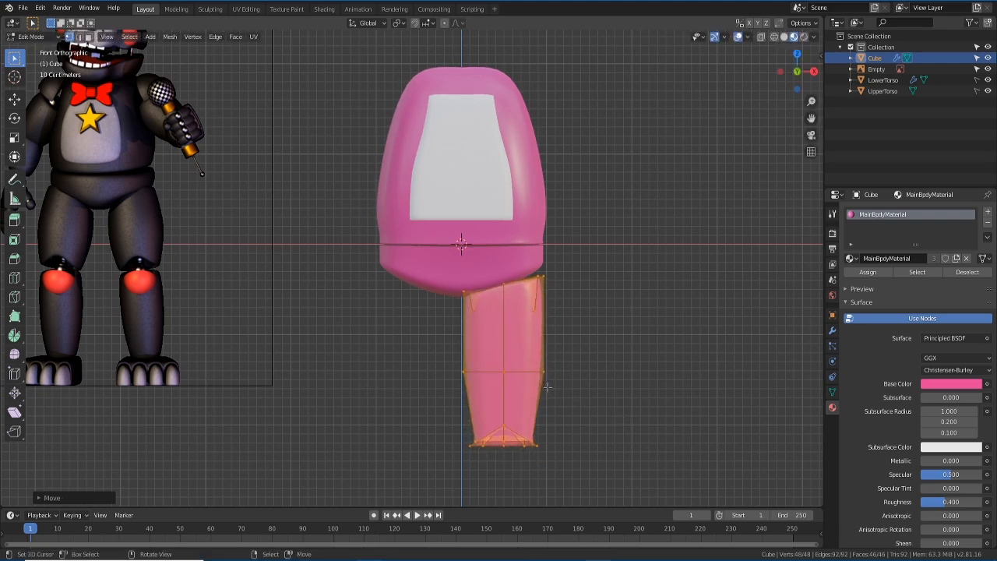
scroll(548, 387, "up", 2)
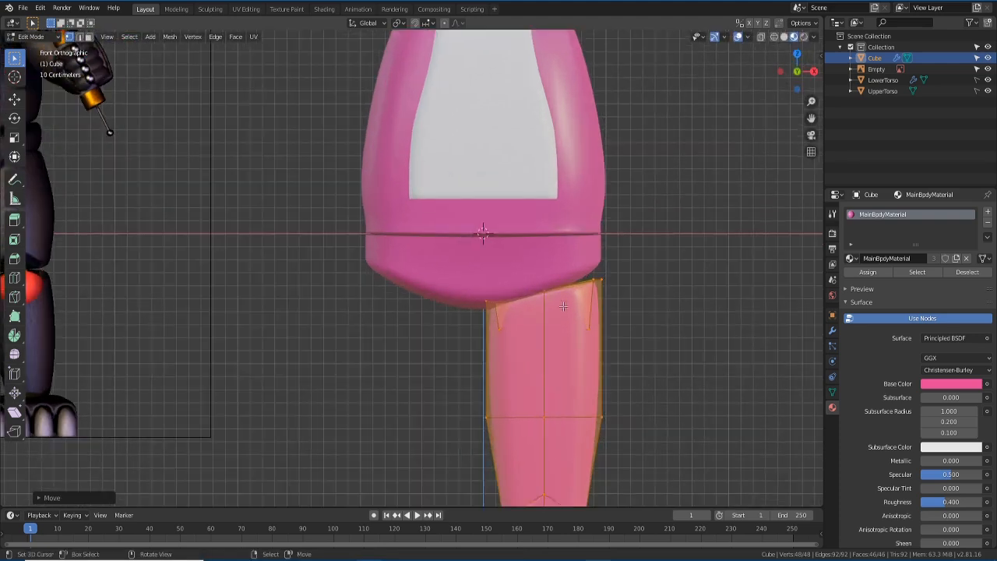
- With X-ray on, raise the leg's outer top corner along Z to meet the hip, then exit to Object Mode
left_click(760, 37)
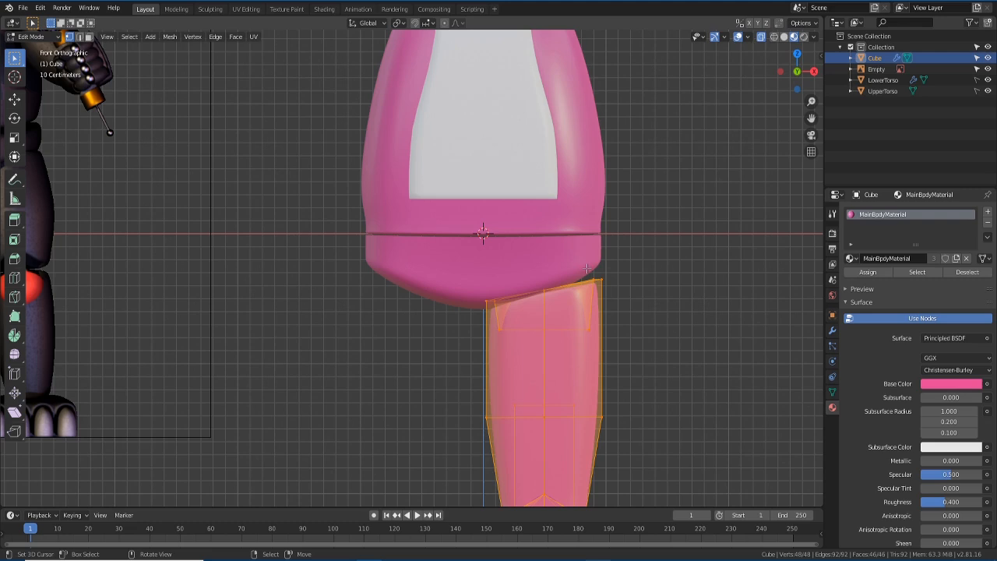
left_click(586, 269)
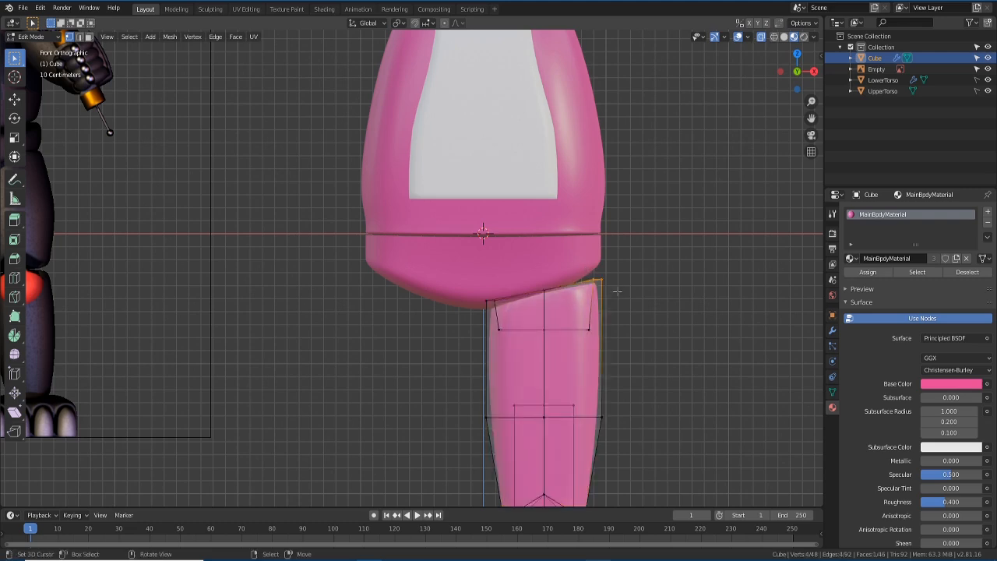
key("g")
key("z")
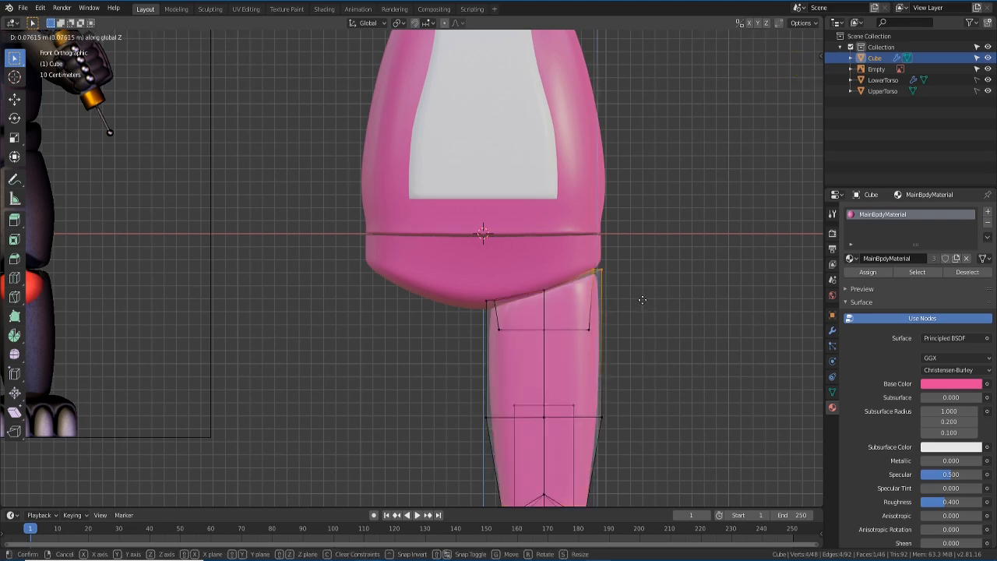
left_click(642, 294)
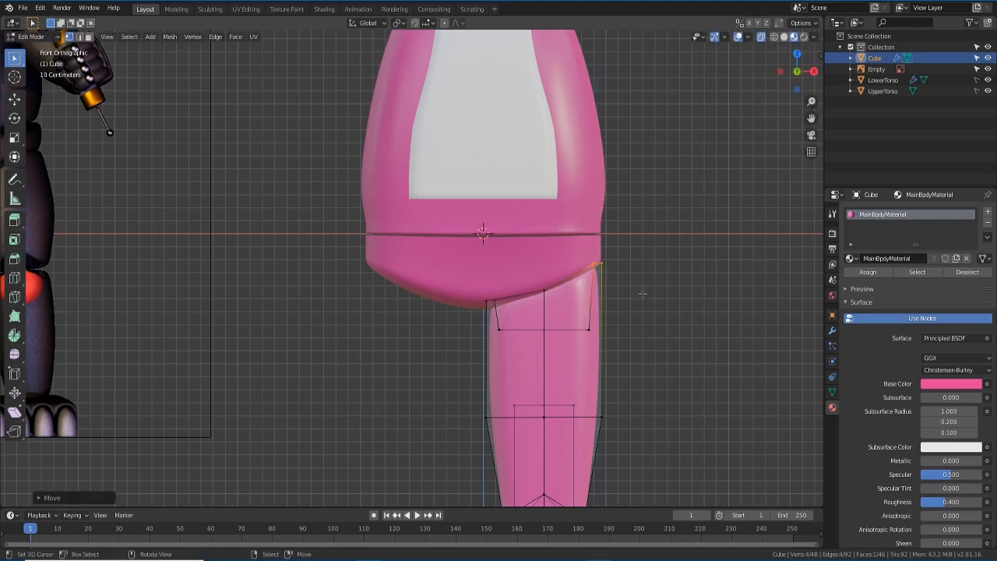
scroll(650, 346, "down", 2)
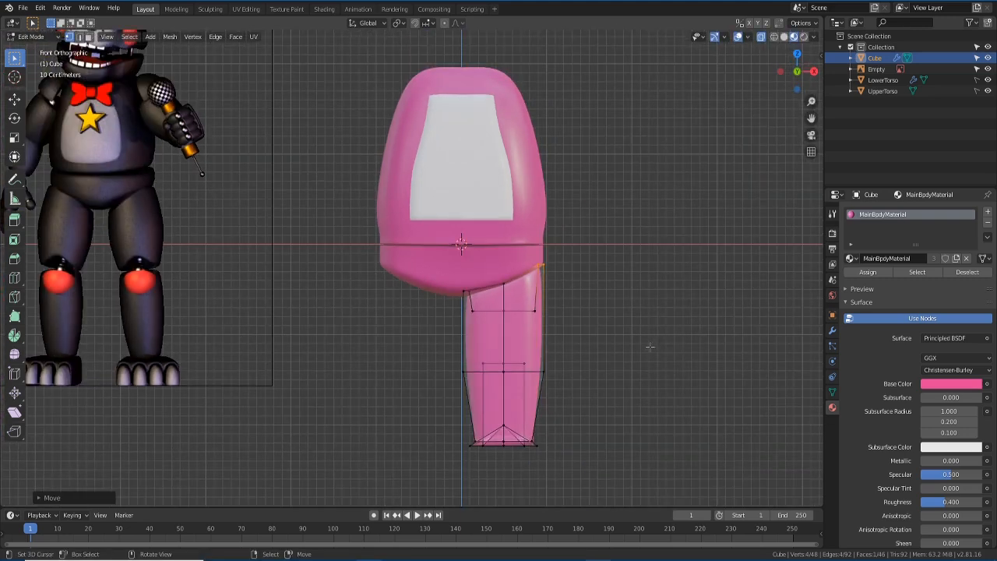
key("Tab")
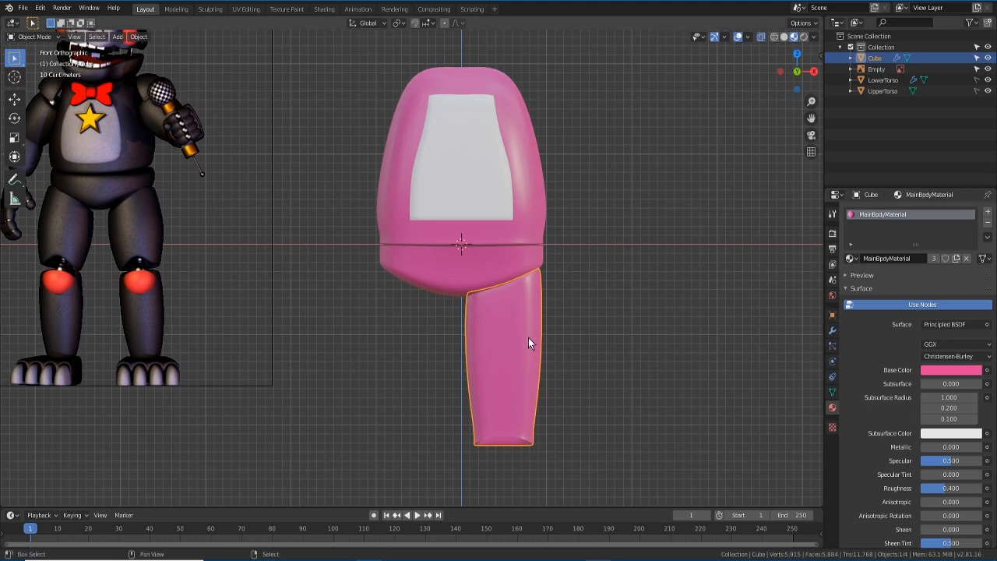
- Duplicate the leg as Cube.001 and rotate the copy 180° around Z
key("shift+d")
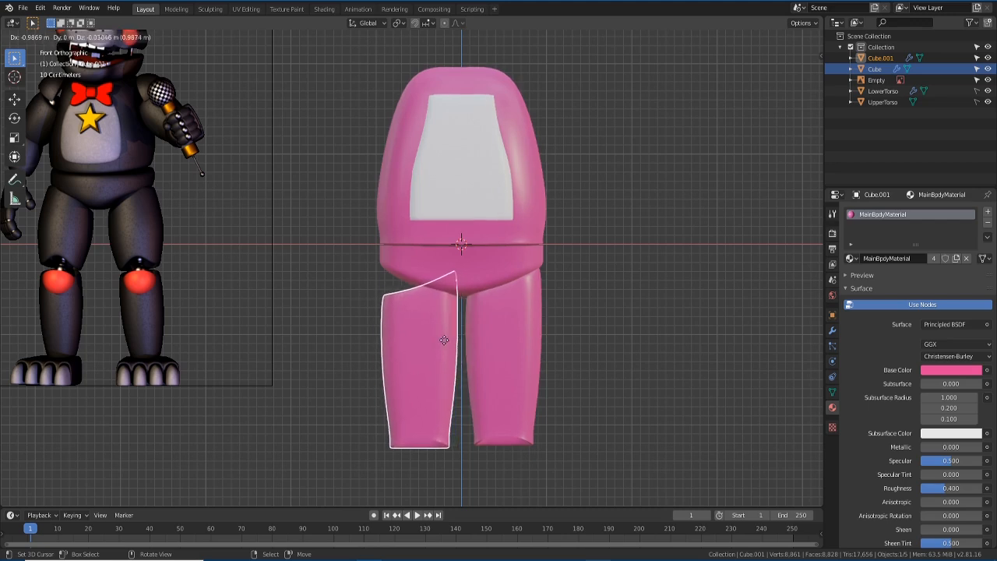
key("x")
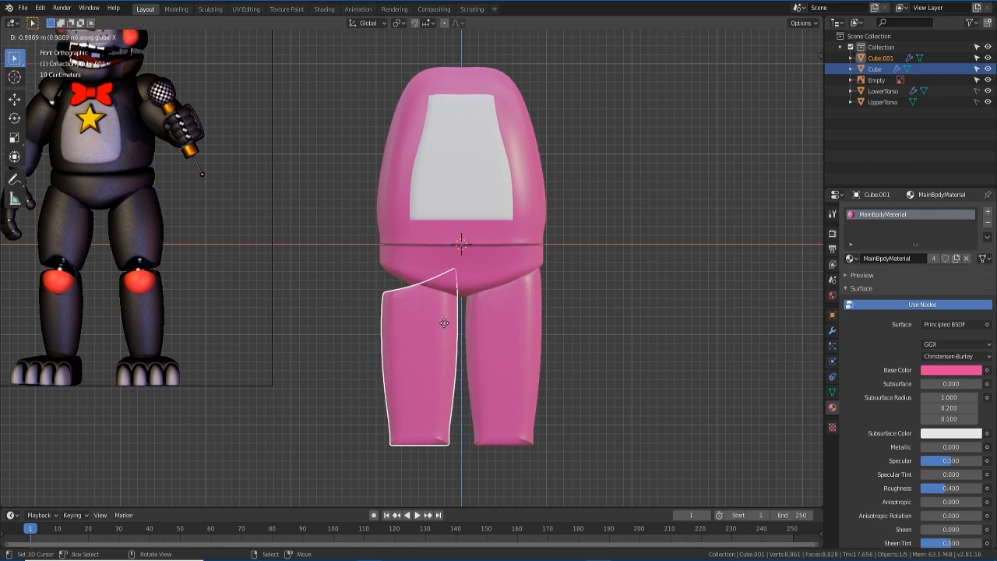
left_click(442, 326)
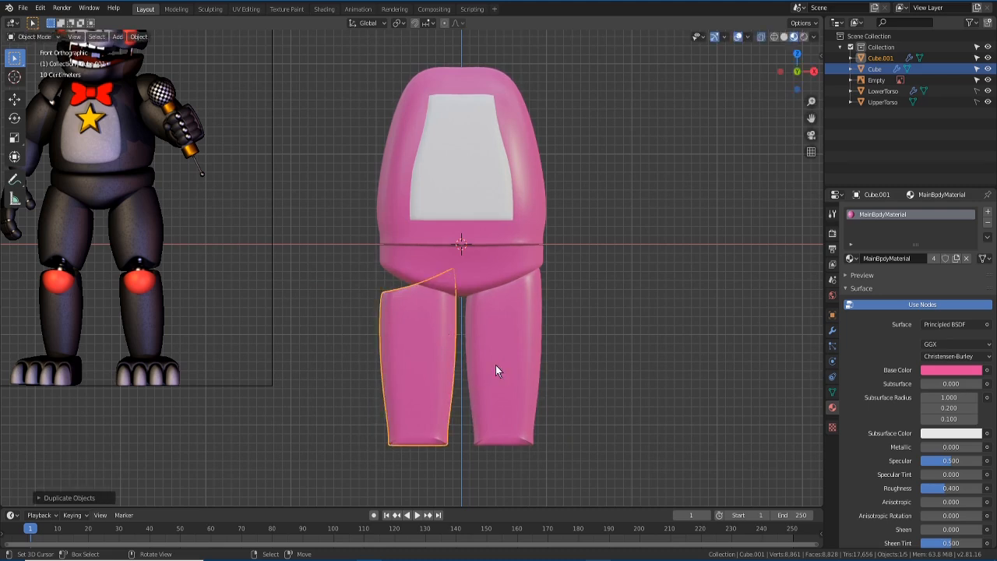
key("r")
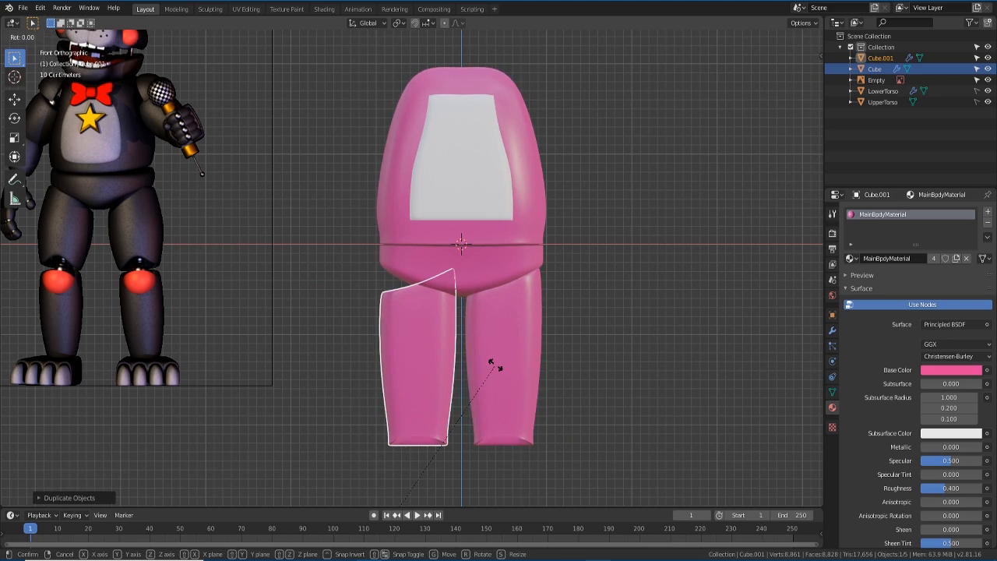
key("z")
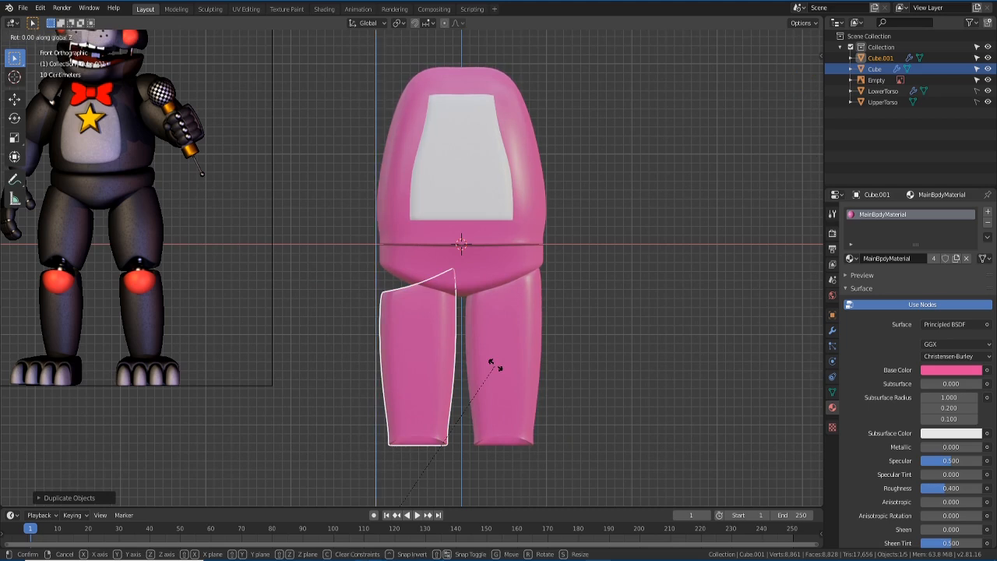
type("180")
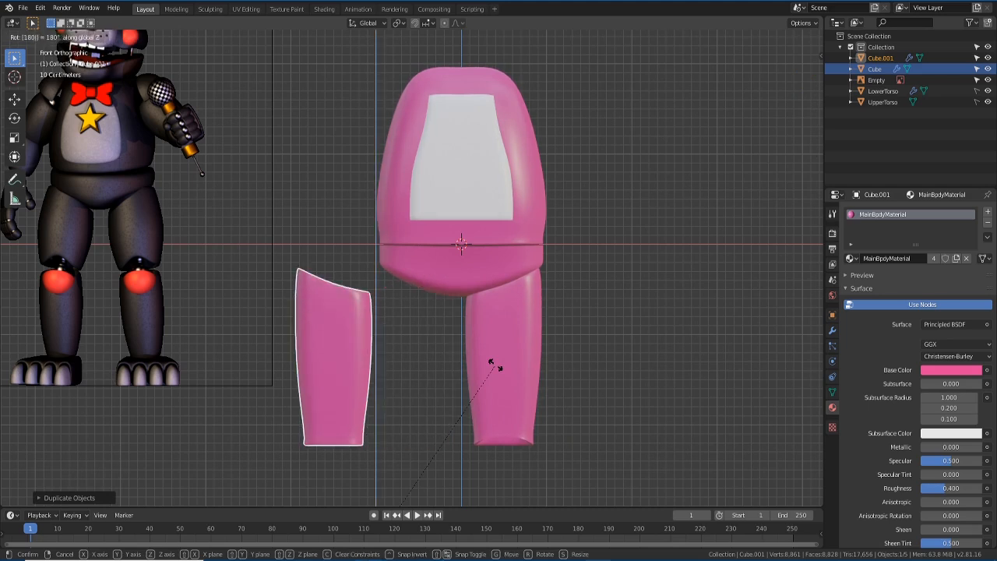
key("Return")
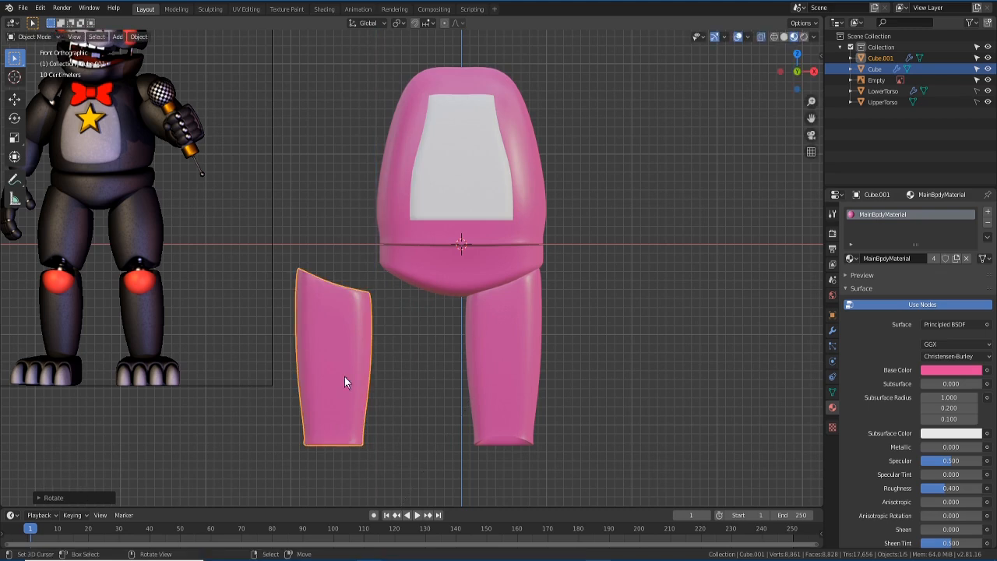
- Slide the copy along X under the torso's left side and frame both legs
key("g")
key("x")
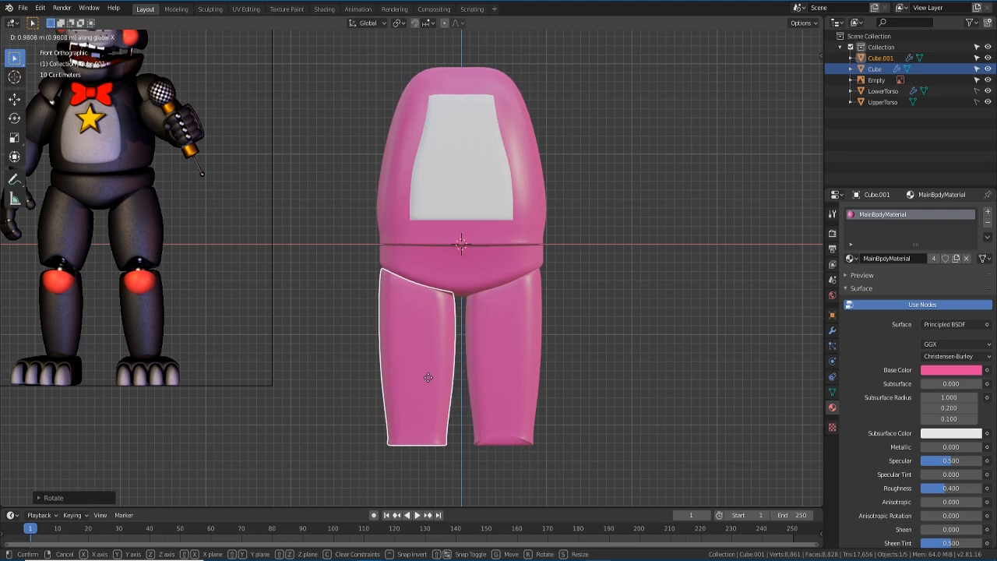
left_click(428, 376)
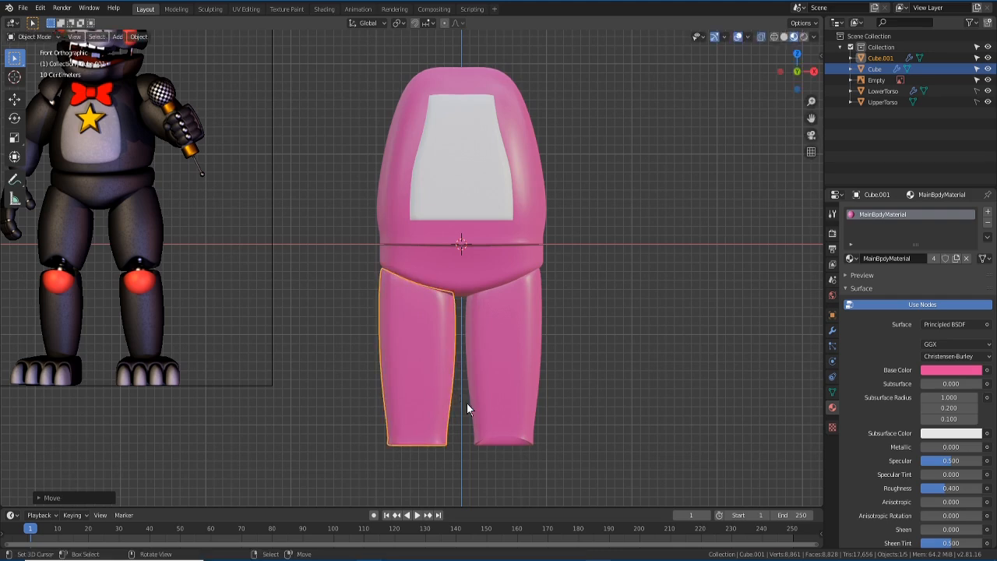
mouse_move(466, 402)
middle_mouse_down()
mouse_move(503, 375)
mouse_move(461, 391)
middle_mouse_up()
key("KP_1")
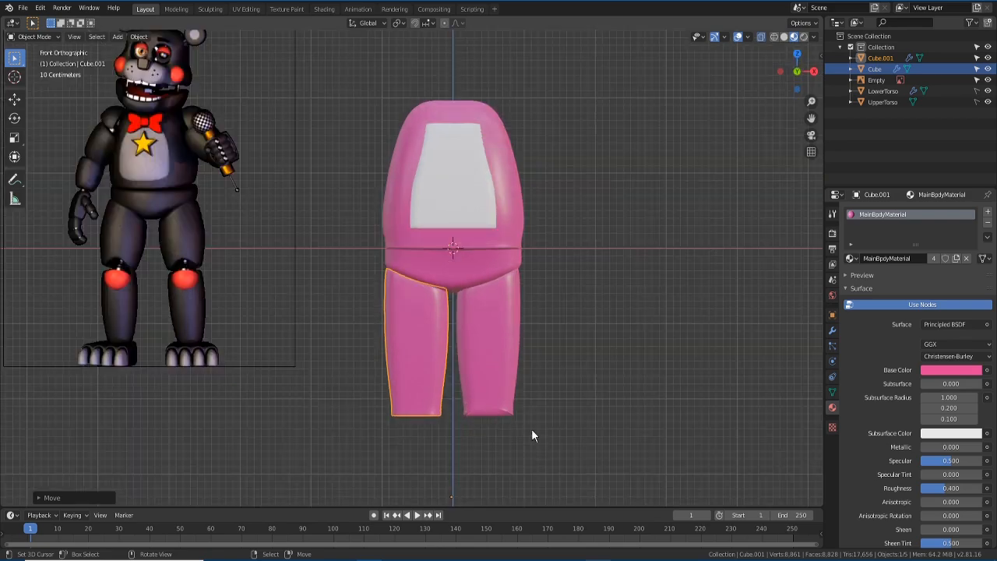
scroll(394, 416, "up", 1)
middle_click_drag(393, 416, 401, 318, "shift")
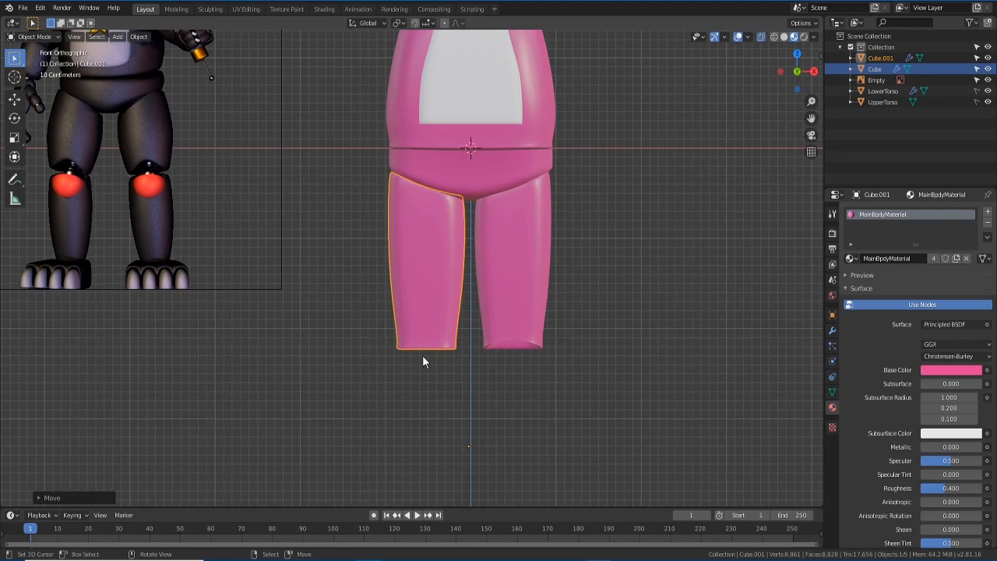
- In Edit Mode, move the copied leg's bottom edge vertically along Z
key("Tab")
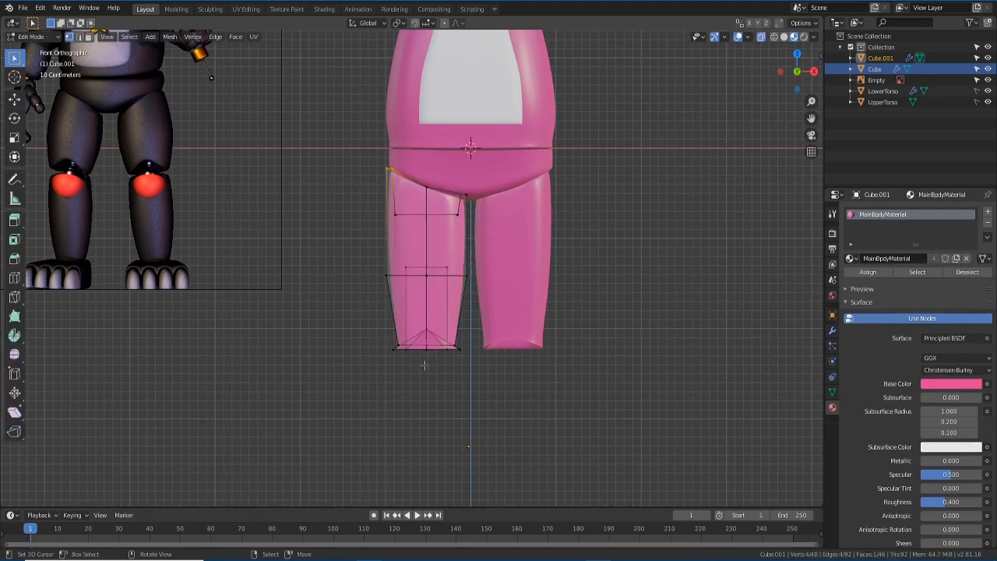
middle_click_drag(424, 366, 444, 327)
scroll(427, 412, "up", 2)
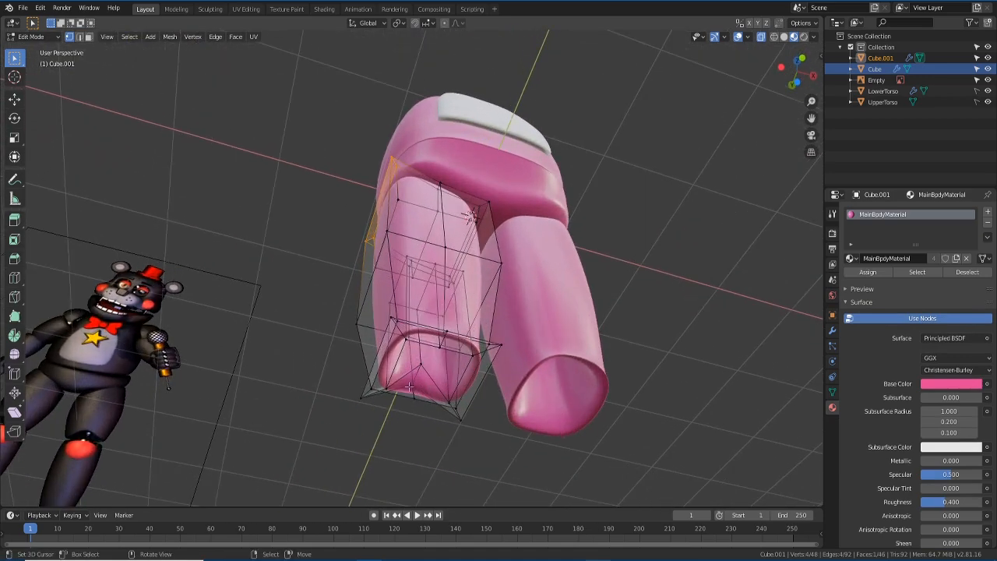
left_click(408, 388)
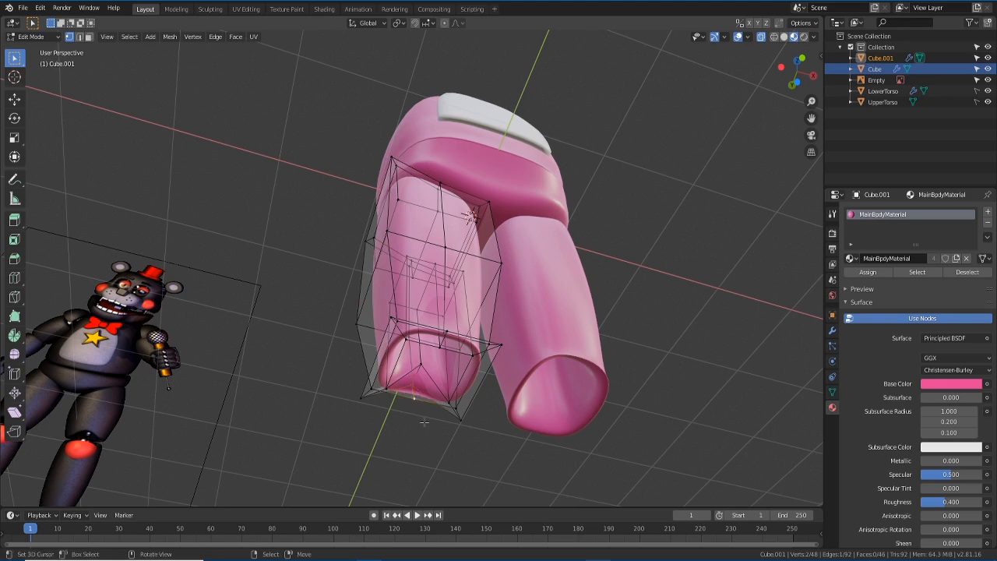
key("KP_1")
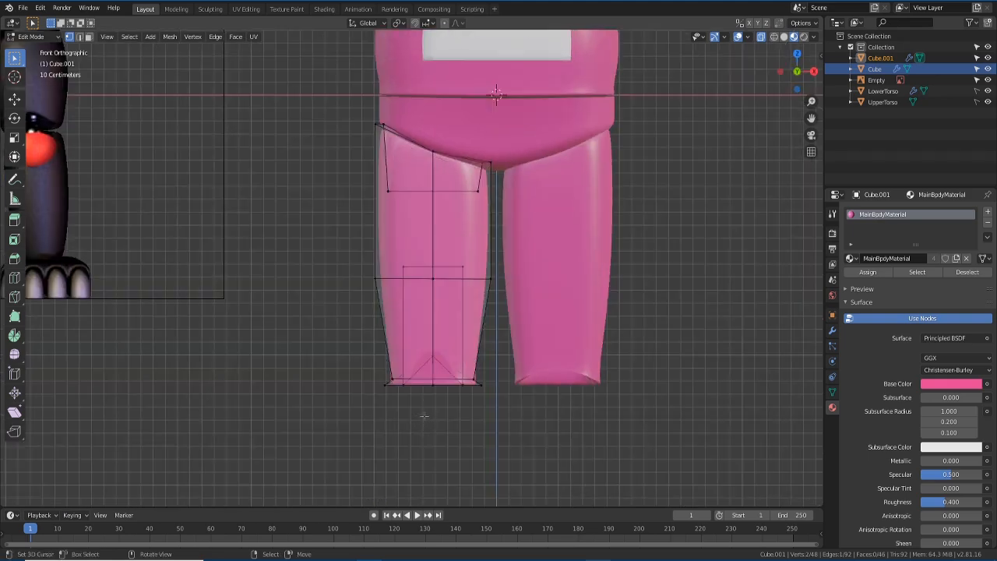
key("g")
key("z")
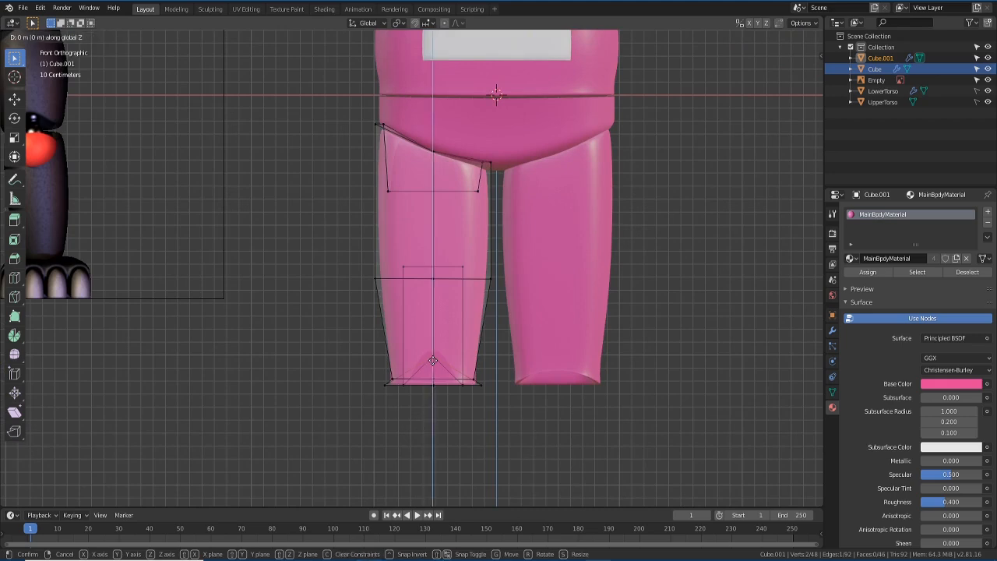
left_click(432, 370)
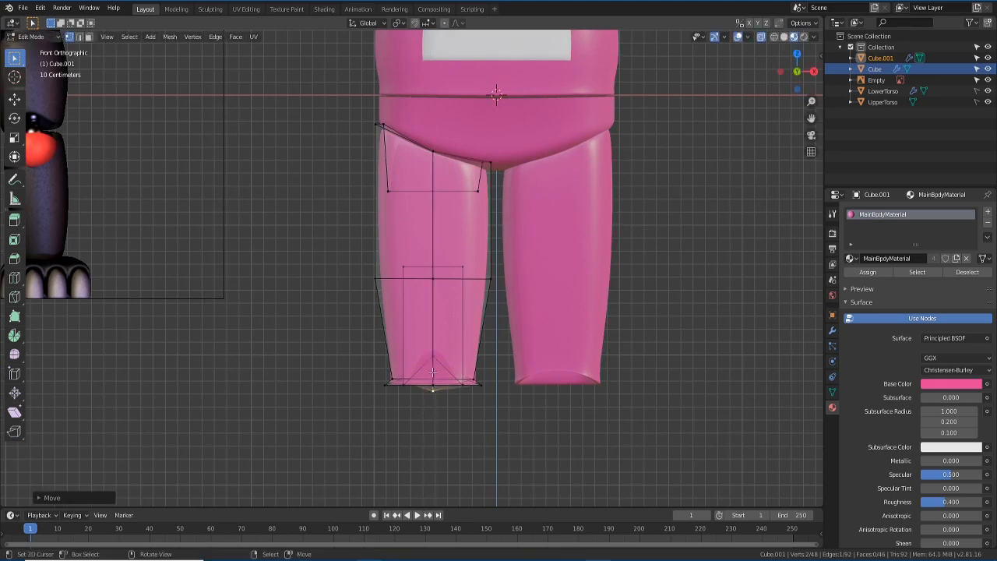
- From the back view, lower the selected bottom vertex along Z
key("ctrl+KP_1")
scroll(425, 391, "up", 5)
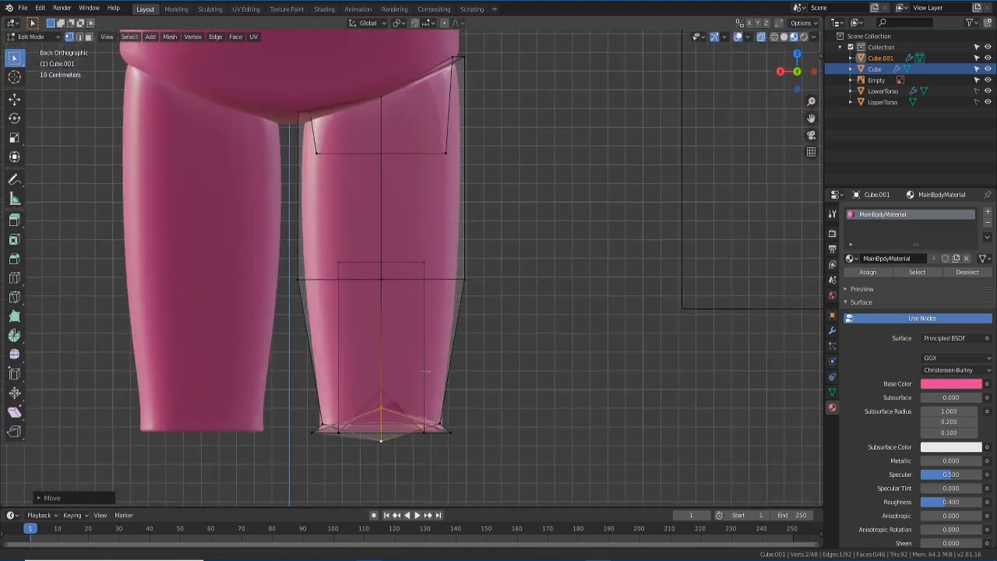
scroll(410, 405, "up", 1)
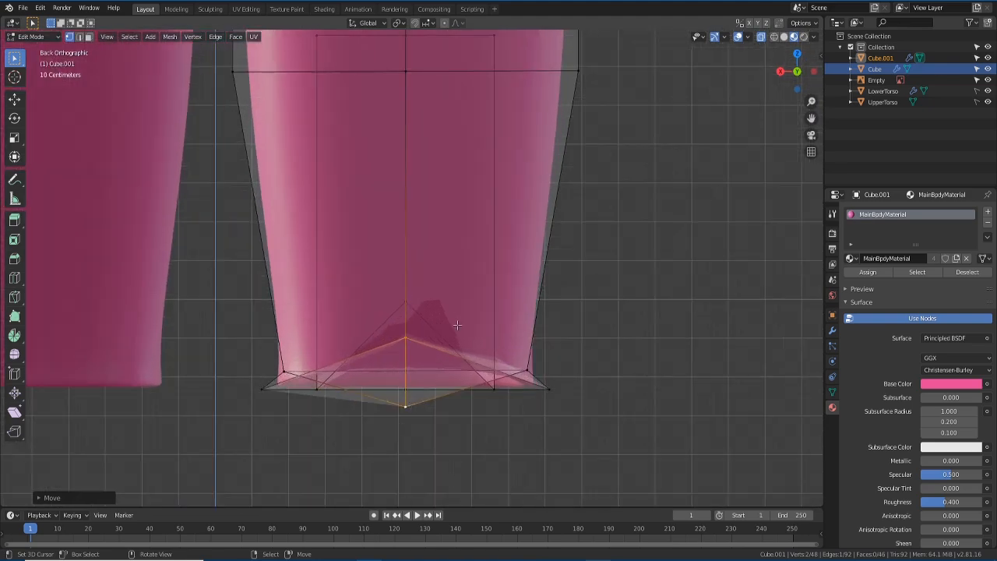
key("g")
key("z")
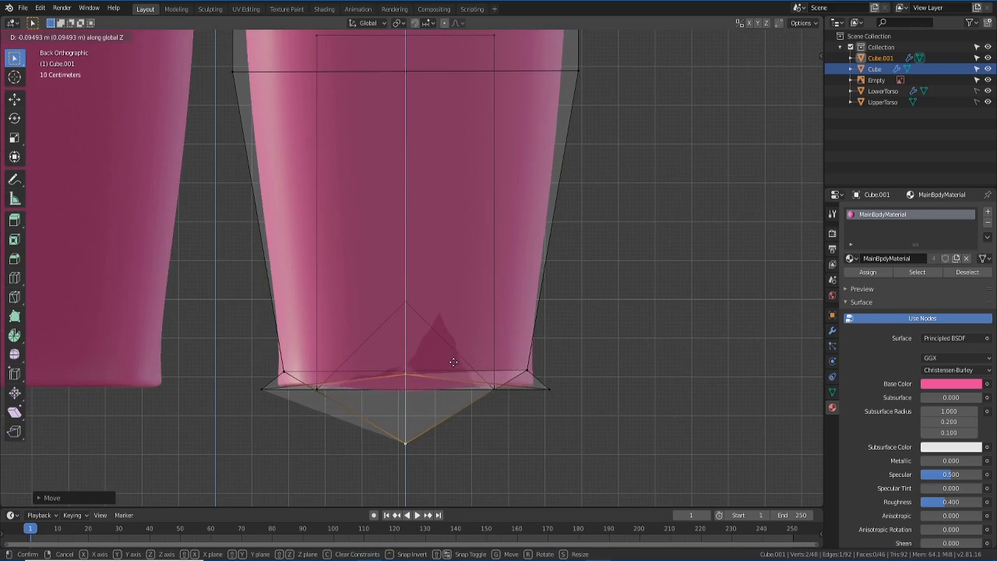
left_click(453, 360)
- Raise two bottom-centre vertices about 0.23 m along Z to arch the leg's base
key("KP_1")
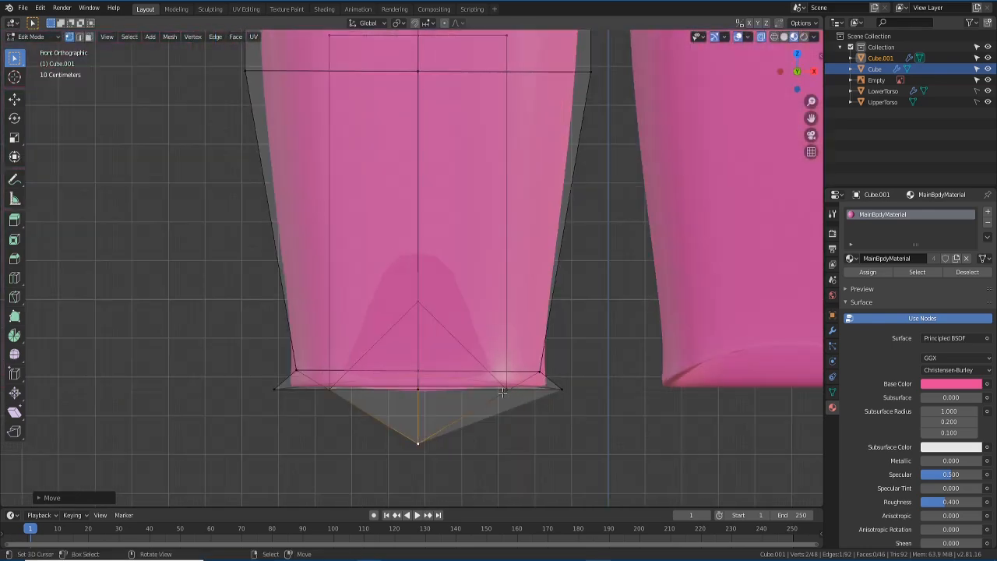
middle_click_drag(502, 391, 439, 393)
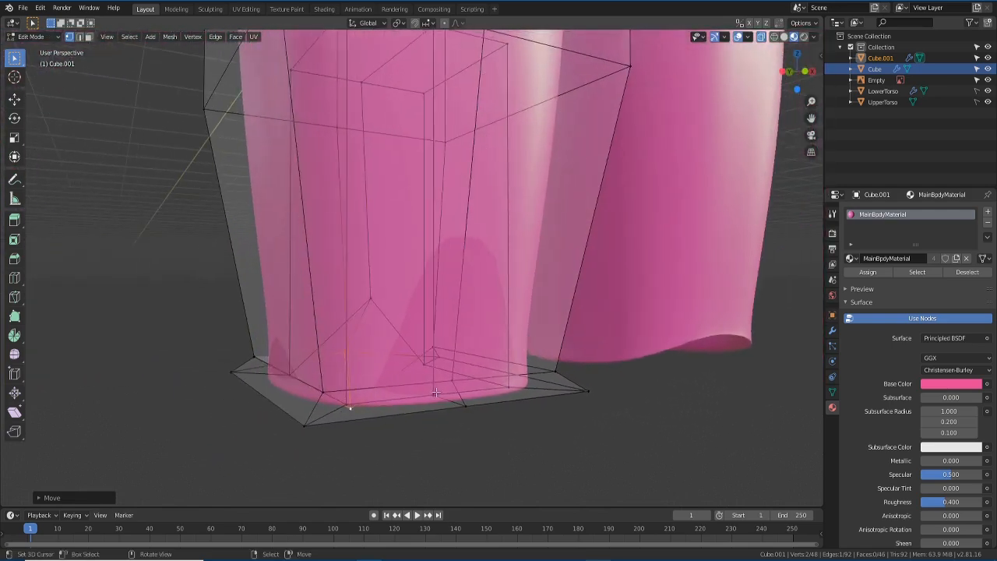
left_click(434, 393)
left_click(462, 405, "shift")
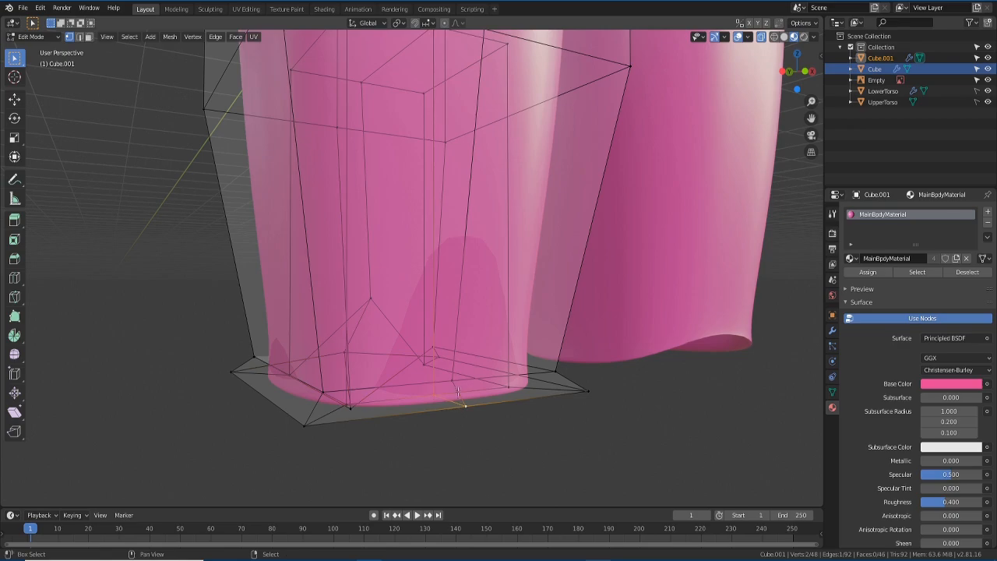
middle_click_drag(454, 379, 427, 434)
key("KP_1")
scroll(429, 419, "down", 2)
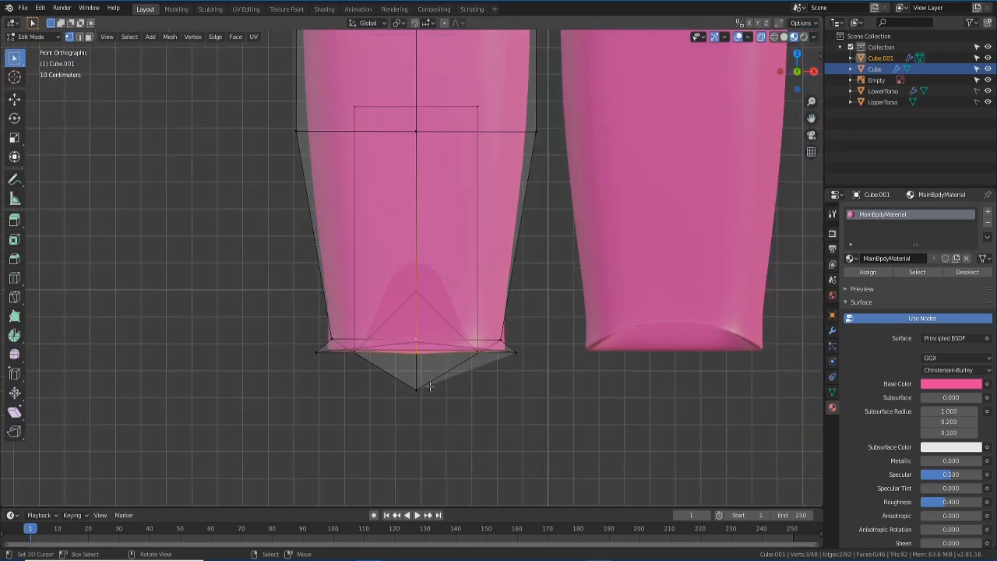
key("g")
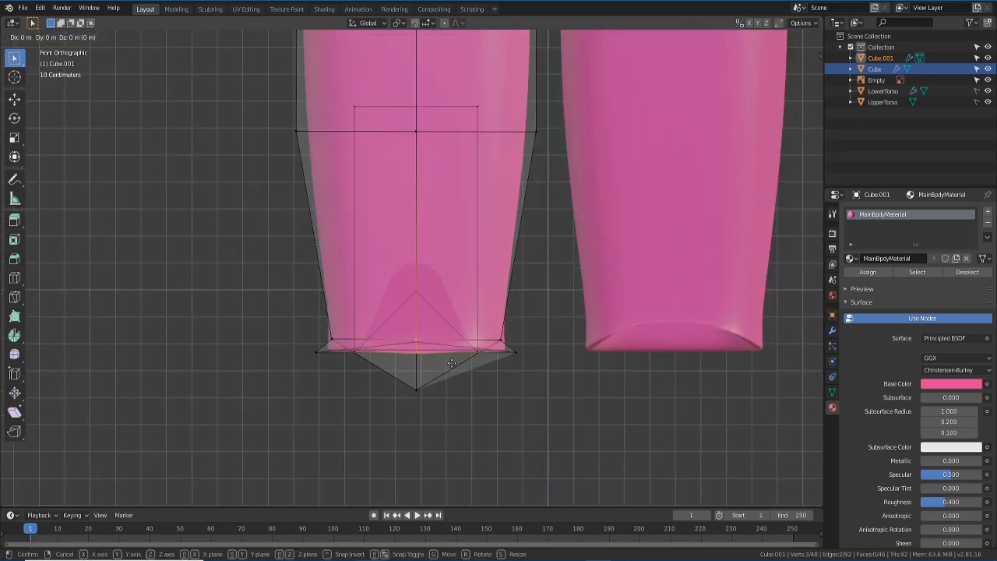
key("z")
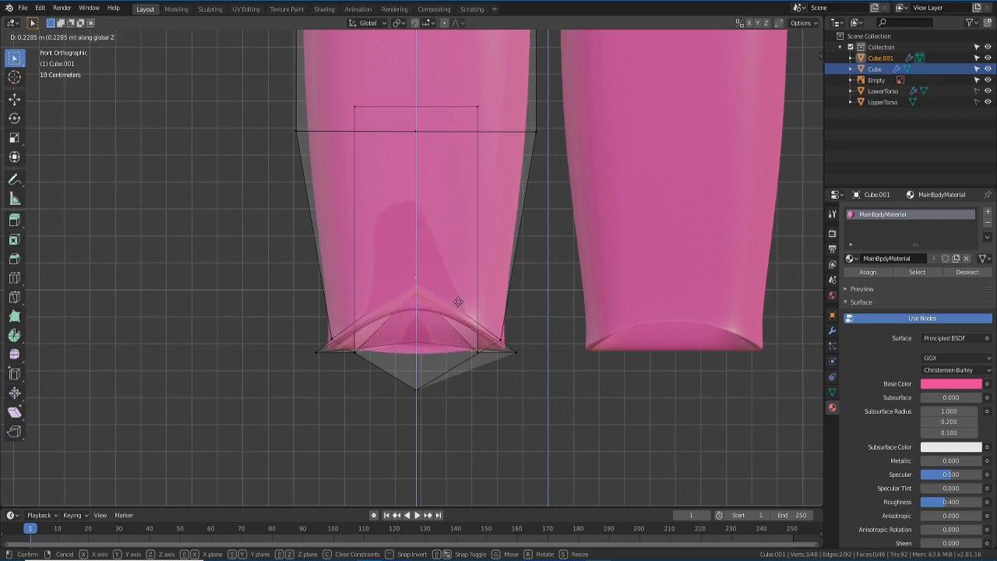
left_click(457, 304)
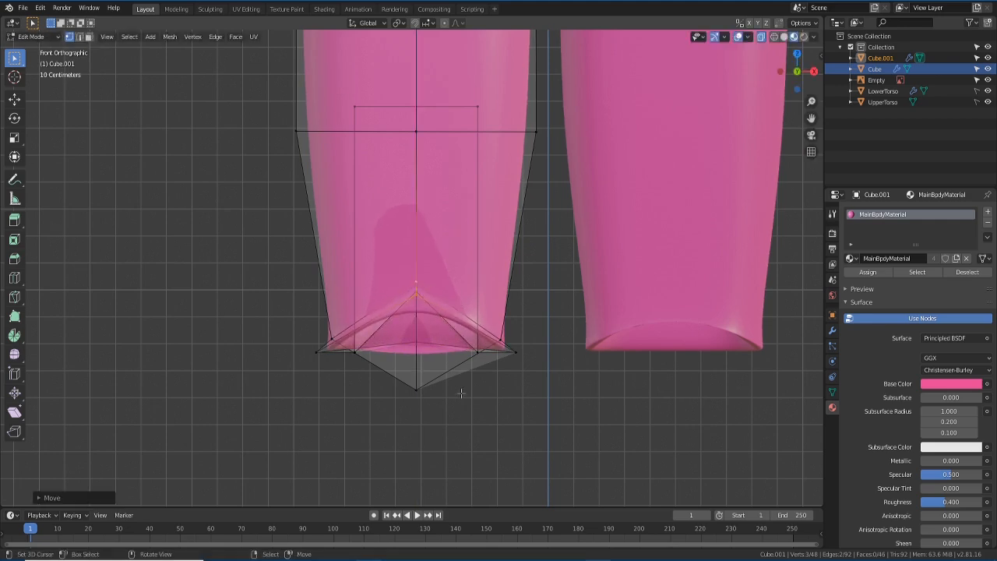
key("Tab")
mouse_move(461, 393)
middle_mouse_down()
mouse_move(498, 408)
mouse_move(454, 400)
middle_mouse_up()
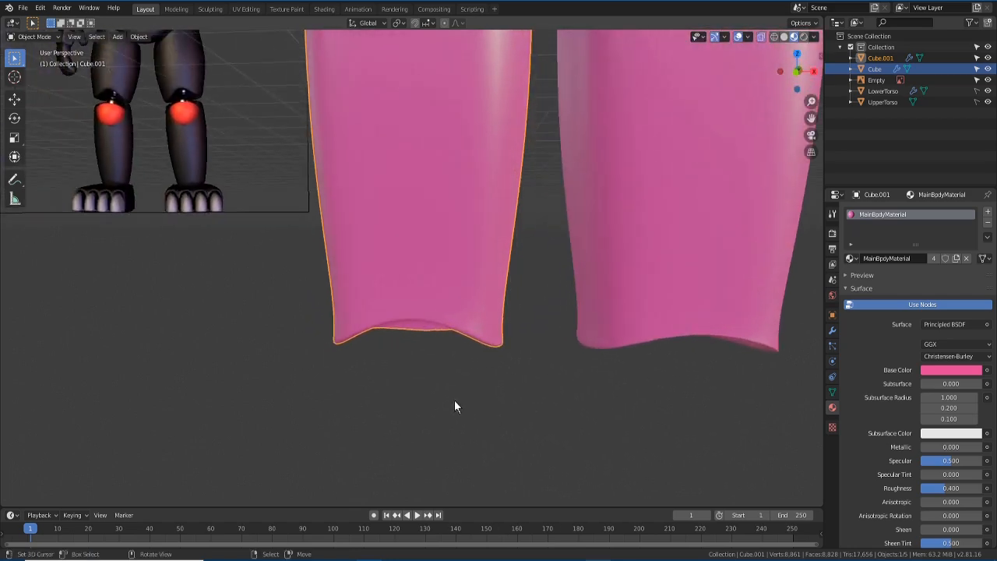
- Rename the Cube leg object to LeftUpperLeg
key("KP_1")
scroll(454, 399, "down", 4)
middle_click_drag(454, 328, 416, 356, "shift")
left_click(459, 300)
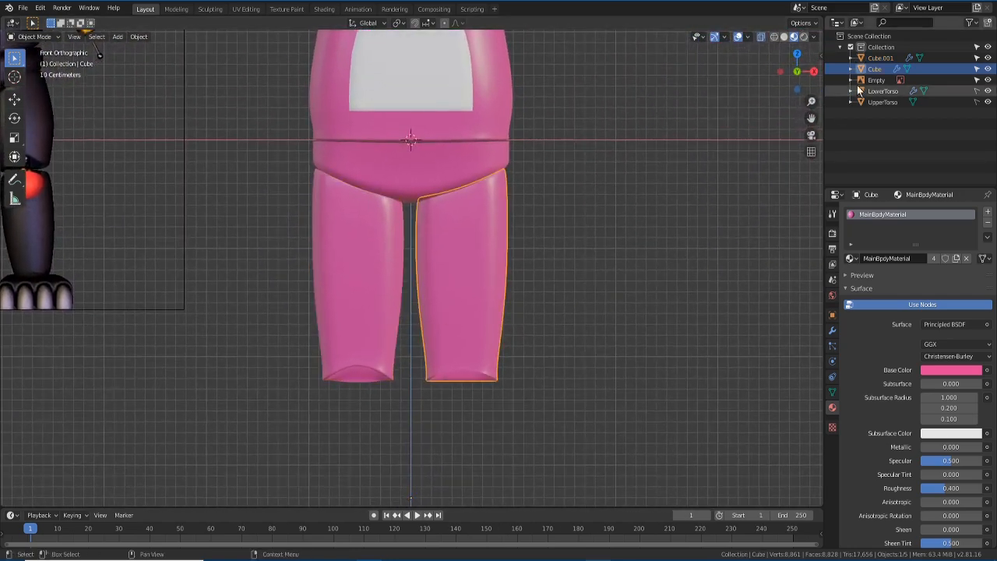
double_click(875, 68)
type("LeftUp")
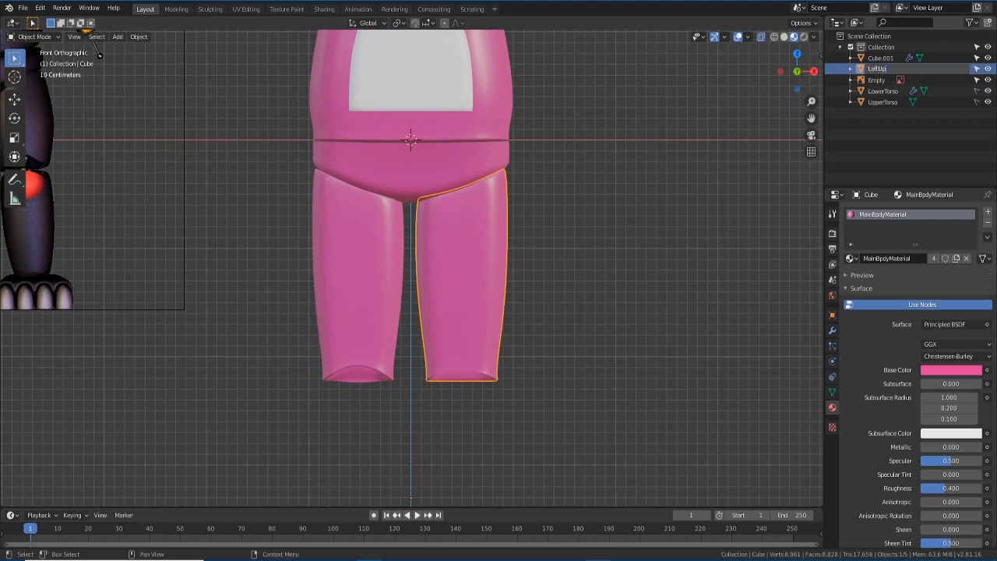
type("perLeg")
key("Return")
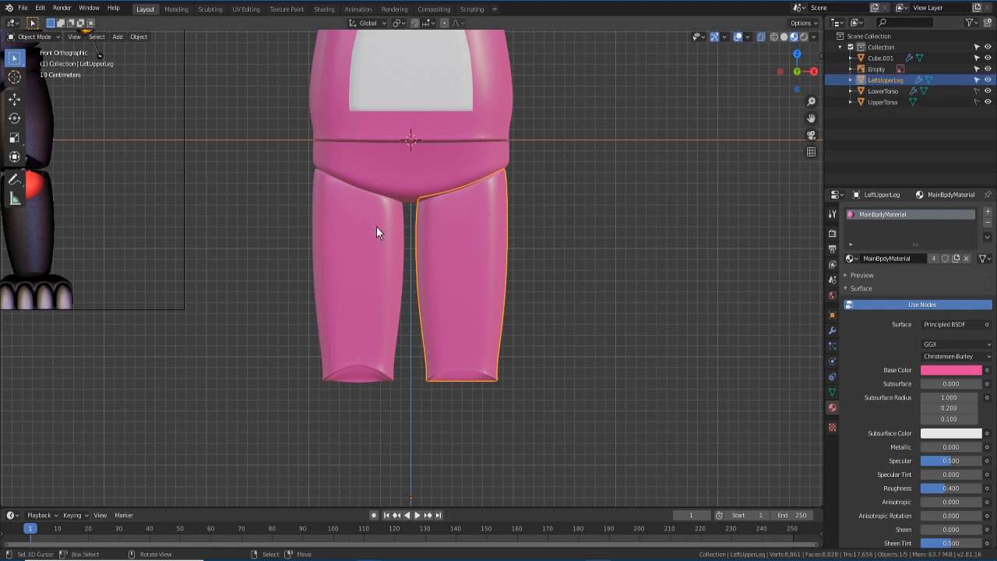
- Rename the Cube.001 leg object to RightUpperLeg
left_click(377, 226)
double_click(881, 57)
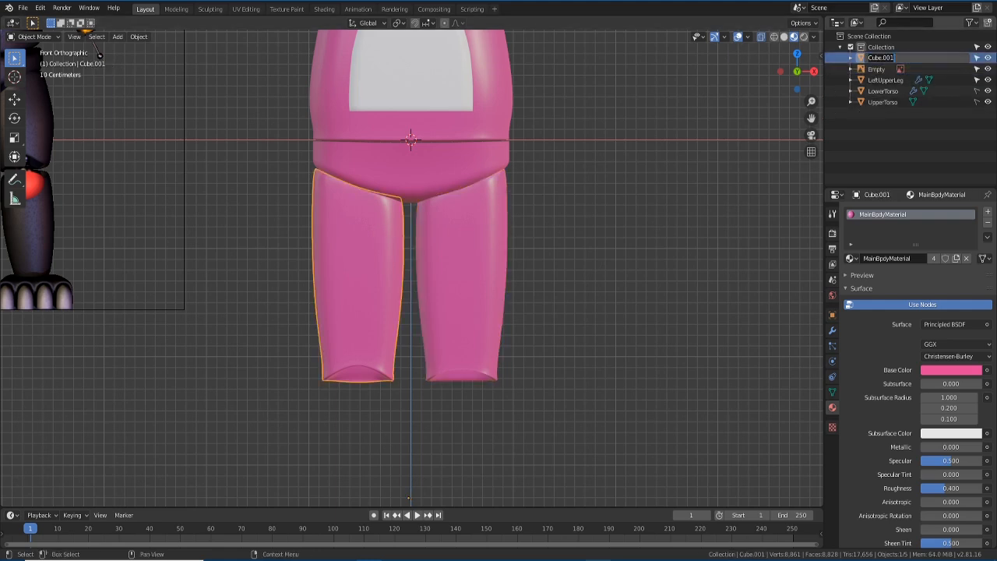
type("RightLo")
type("UpperLeg")
key("Return")
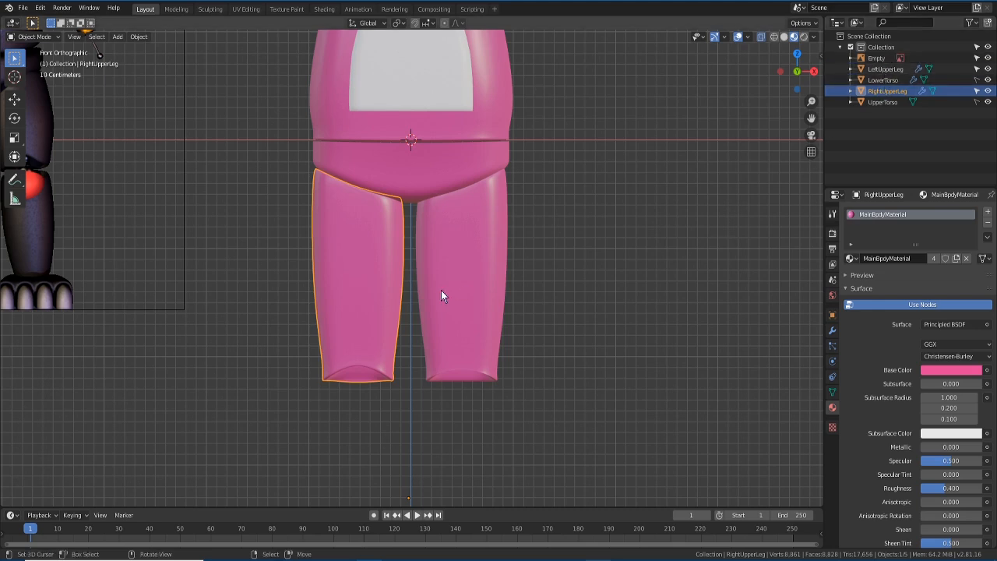
left_click(480, 283)
scroll(514, 304, "down", 2)
middle_click_drag(488, 290, 488, 332, "shift")
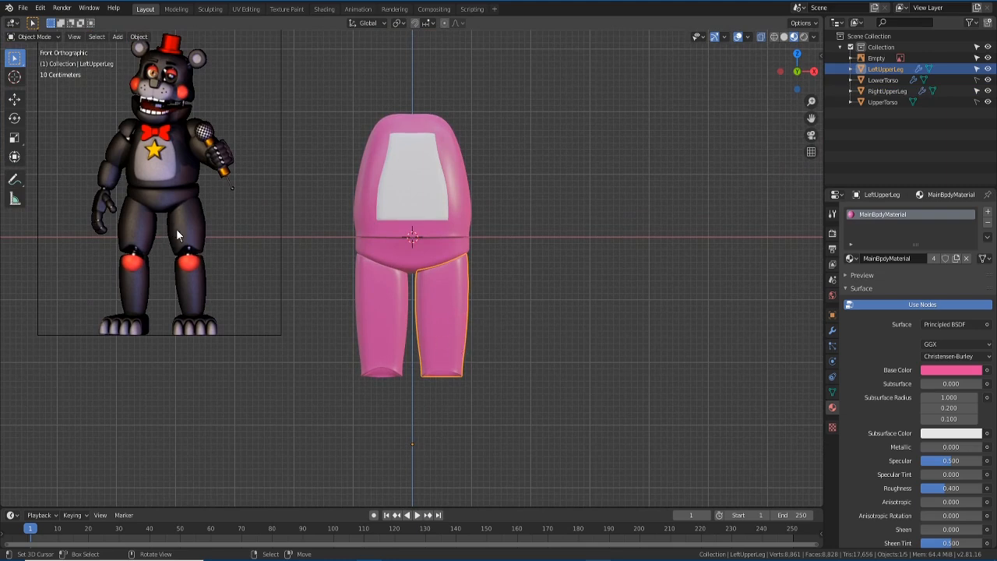
- Select three bottom vertices of LeftUpperLeg and raise them along Z into a slight arch
scroll(446, 350, "up", 2)
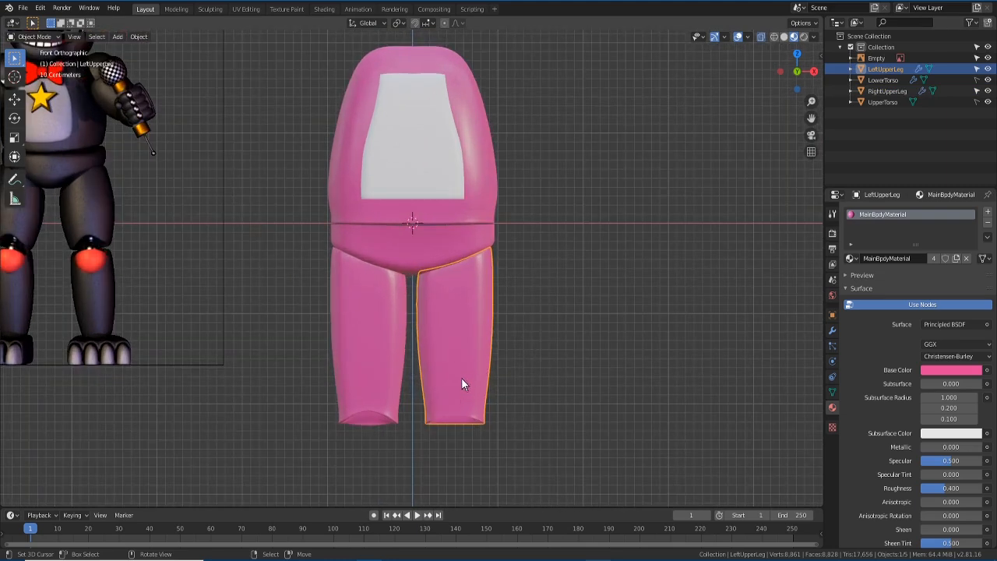
key("Tab")
middle_click_drag(460, 403, 509, 373)
left_click(481, 424)
middle_click_drag(482, 424, 346, 489)
left_click(473, 441, "shift")
left_click(409, 393, "shift")
middle_click_drag(499, 234, 517, 380)
key("g")
key("z")
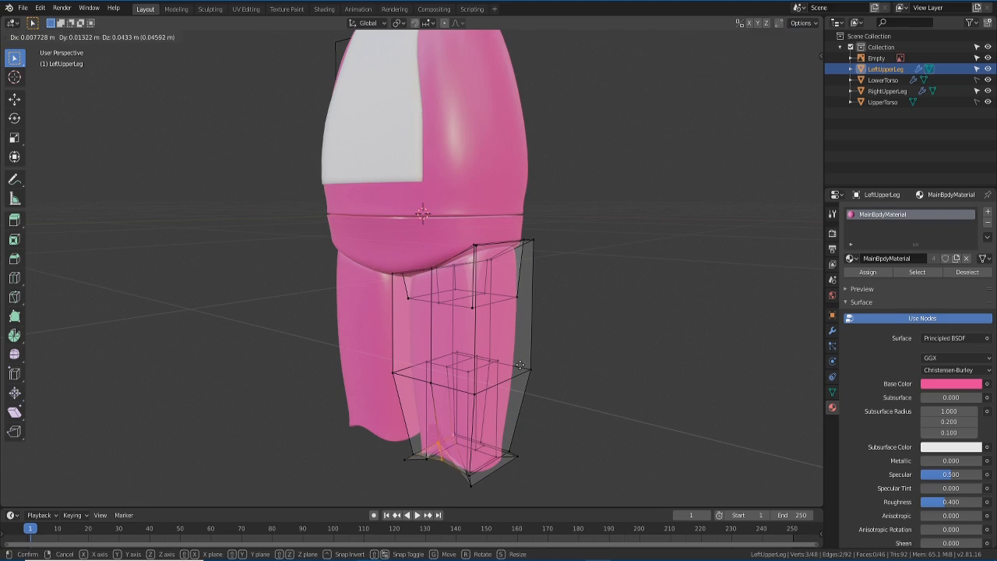
left_click(523, 358)
- Check the smoothed leg in front view, return to Object Mode, and reselect LeftUpperLeg
middle_click_drag(523, 358, 551, 366)
key("KP_1")
key("Tab")
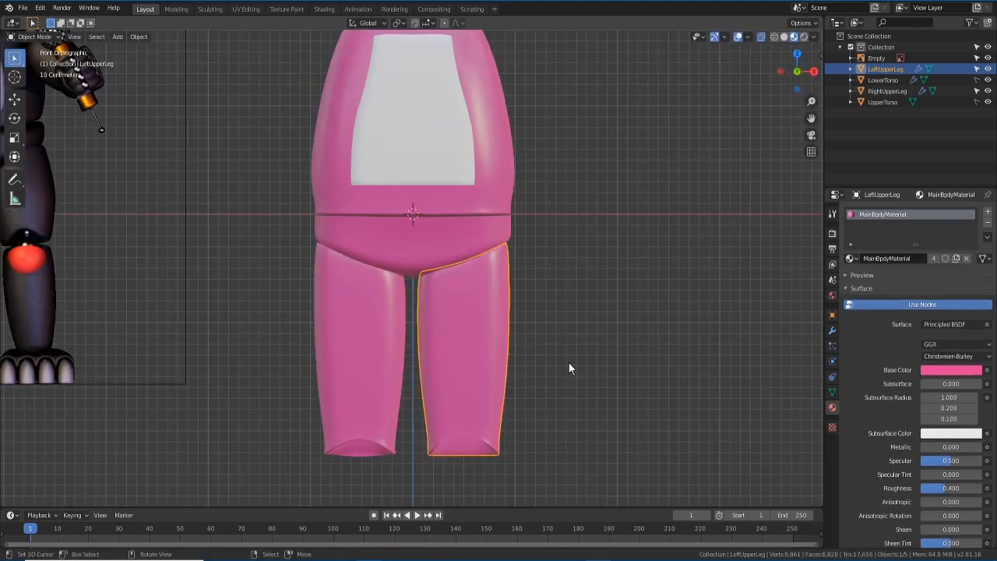
key("Tab")
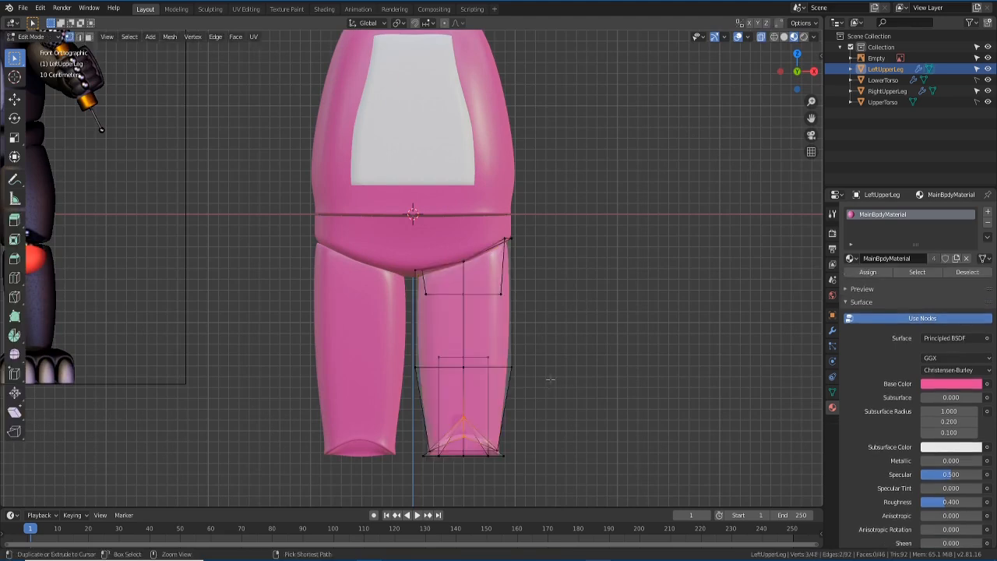
key("g")
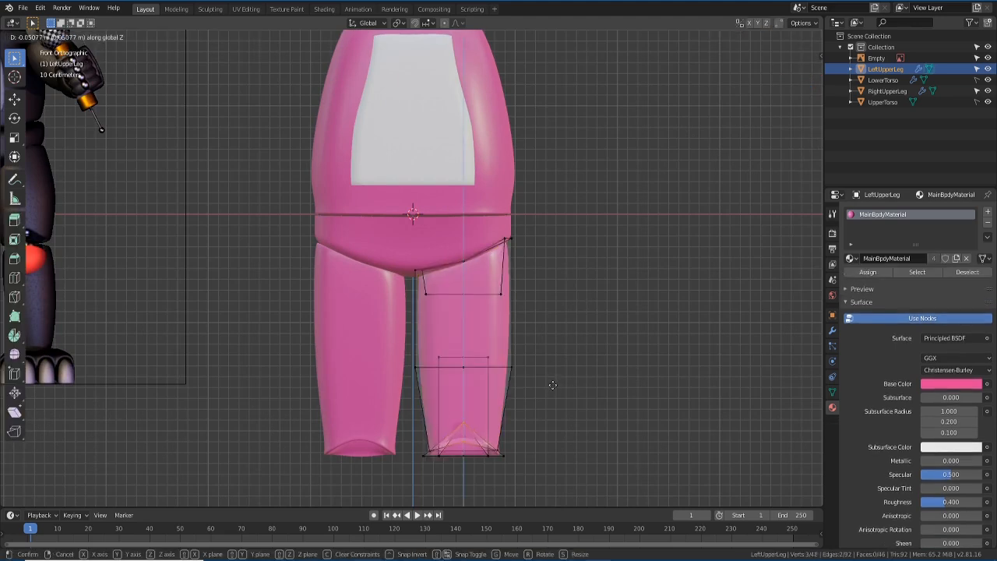
left_click(552, 386)
key("Tab")
scroll(552, 386, "down", 3)
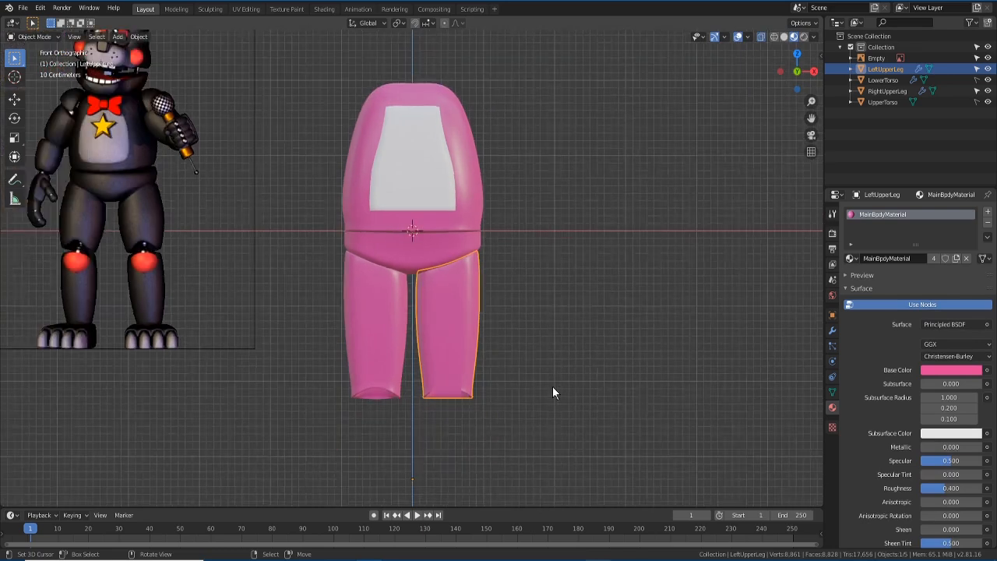
middle_click_drag(547, 384, 541, 338, "shift")
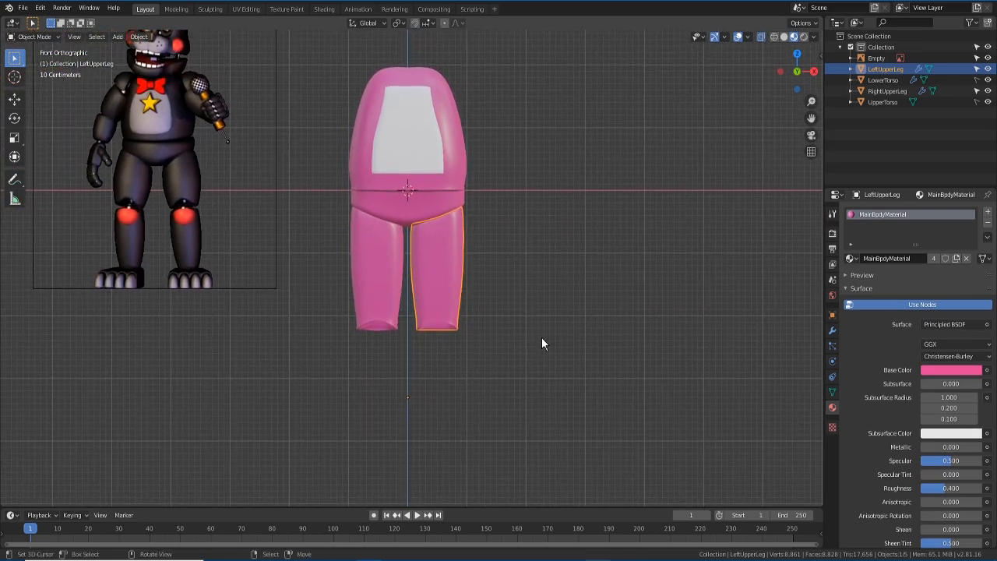
left_click(350, 256)
left_click(434, 268)
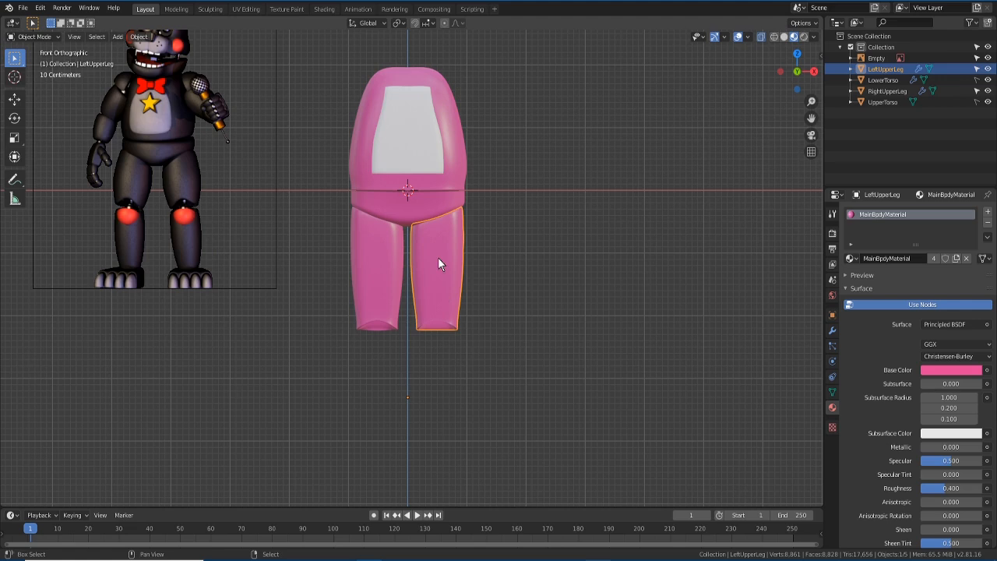
- Duplicate the upper leg and move the copy straight down below it
key("shift+d")
key("z")
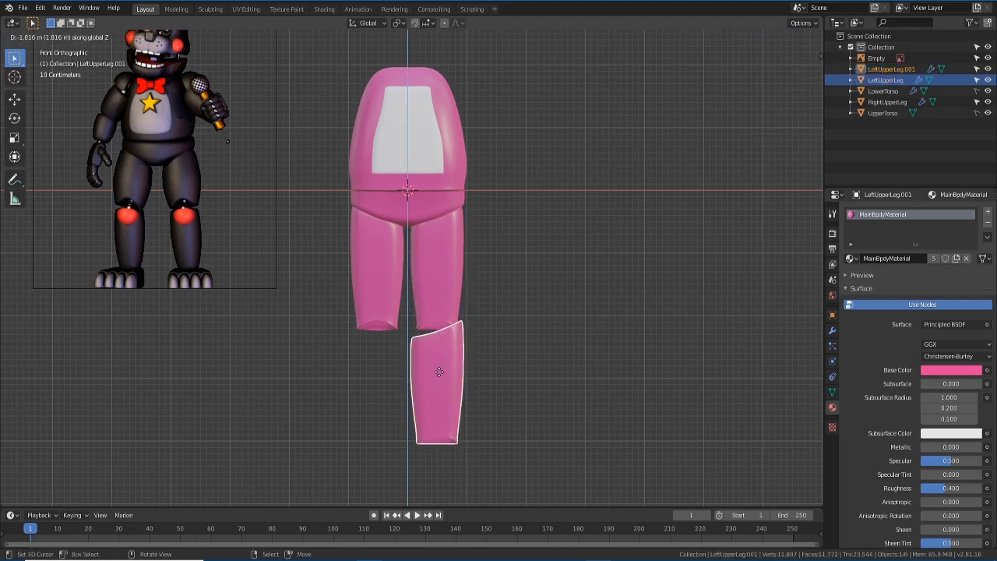
left_click(440, 372)
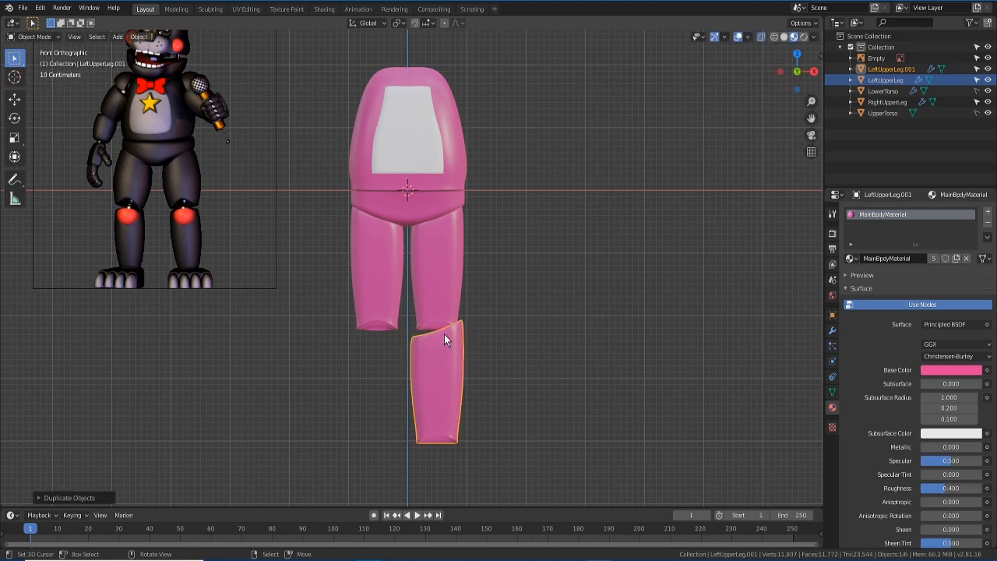
- Lower the copy's top-right corner vertex along Z to even out its slanted top
key("Tab")
scroll(468, 365, "up", 3)
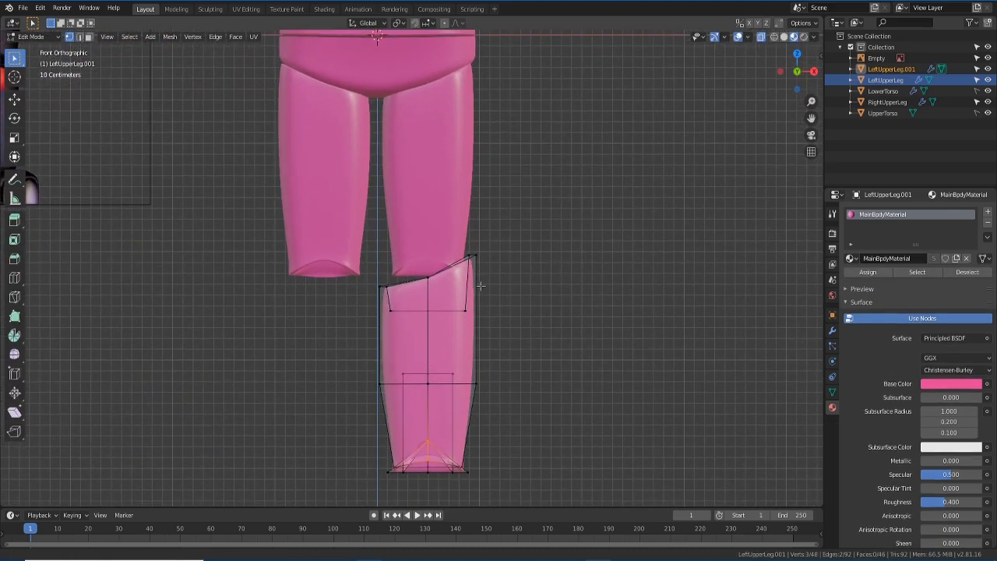
left_click_drag(465, 244, 505, 274)
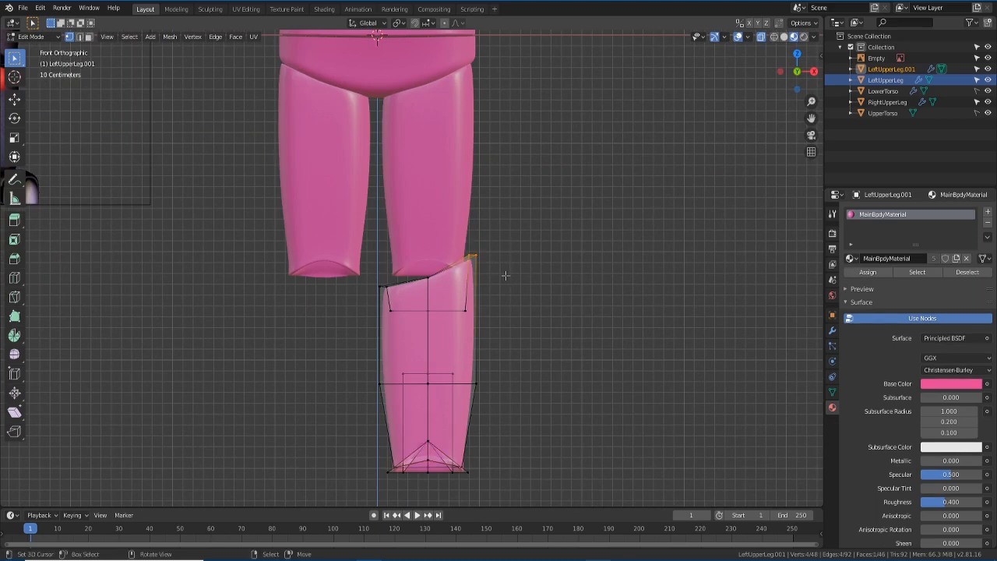
key("g")
key("z")
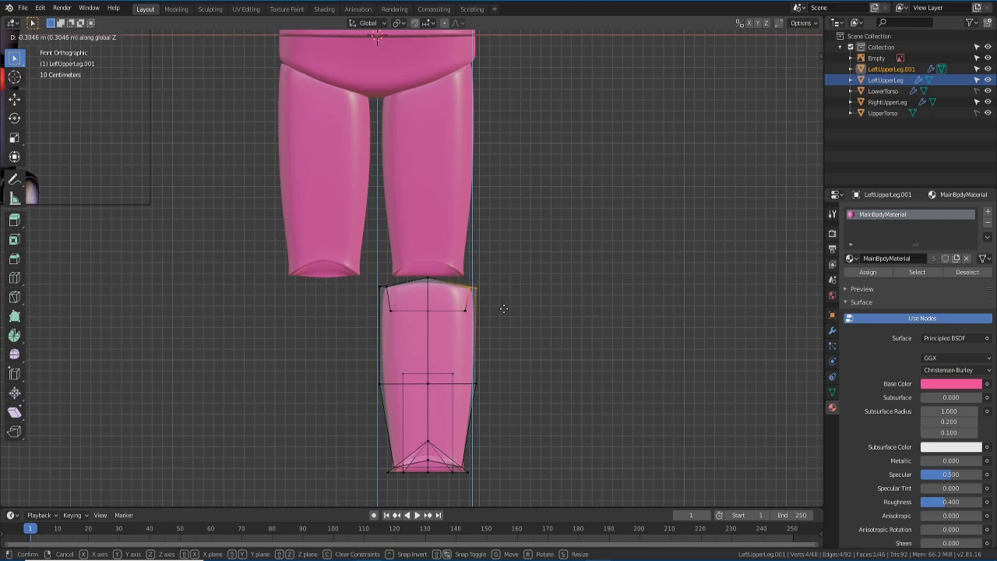
left_click(504, 309)
- Select the copy's three bottom vertices and lower them slightly along Z
key("b")
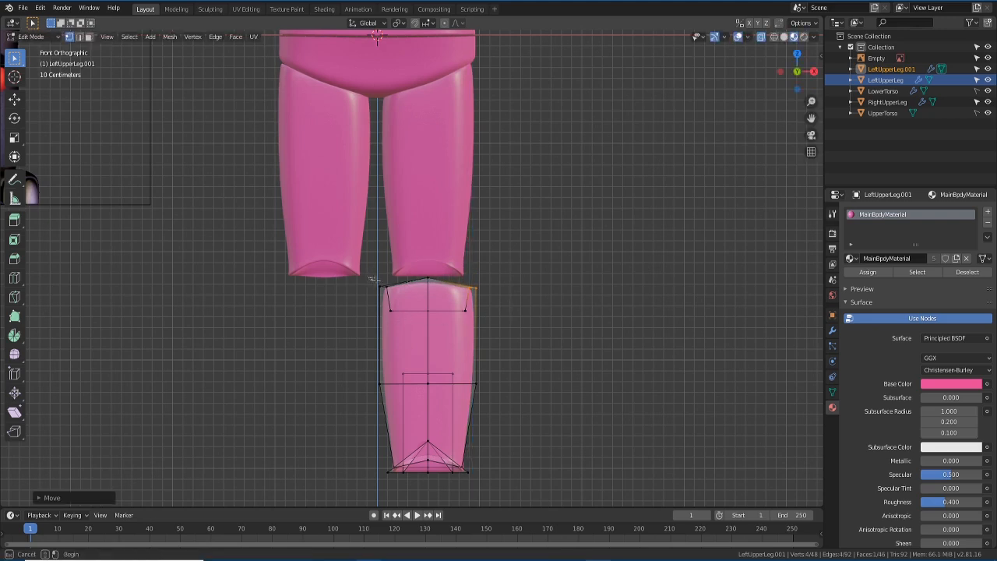
left_click_drag(390, 293, 361, 299)
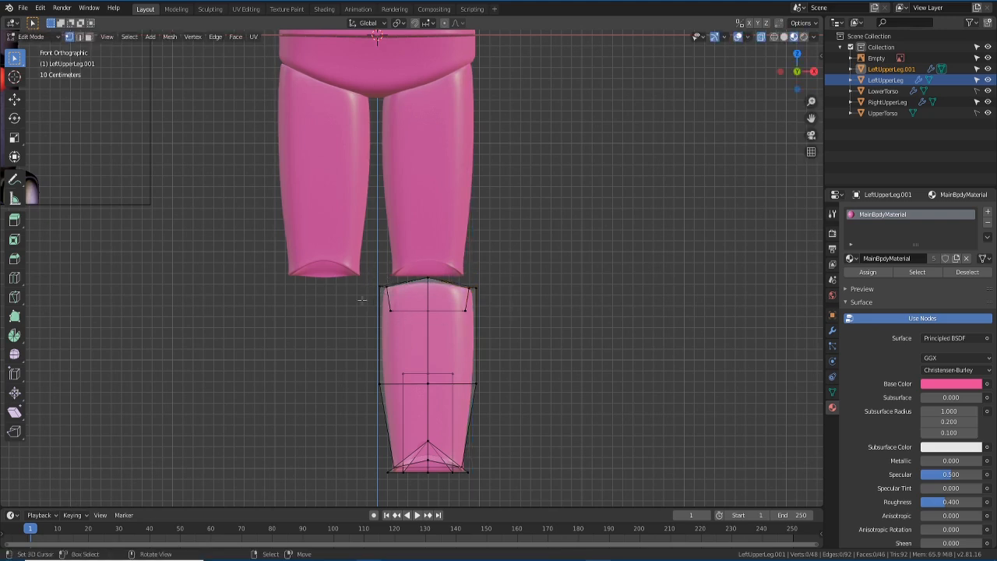
middle_click_drag(241, 366, 411, 400, "shift")
middle_click_drag(484, 488, 306, 344, "shift")
scroll(307, 344, "up", 2)
middle_click_drag(234, 394, 244, 304, "shift")
mouse_move(413, 338)
middle_mouse_down()
mouse_move(460, 327)
mouse_move(469, 285)
mouse_move(438, 253)
mouse_move(506, 314)
mouse_move(508, 337)
mouse_move(490, 341)
mouse_move(447, 312)
mouse_move(433, 285)
mouse_move(402, 322)
middle_mouse_up()
right_click(426, 268)
right_click(450, 273, "shift")
right_click(433, 286, "shift")
key("g")
key("z")
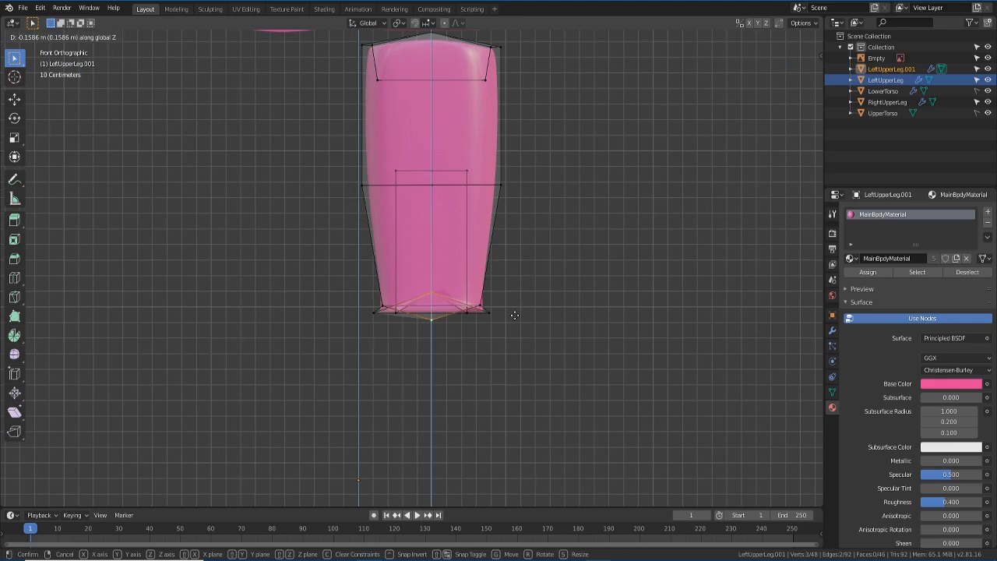
left_click(515, 315)
- Return to Object Mode with the torso and reference image in view
scroll(406, 322, "down", 3)
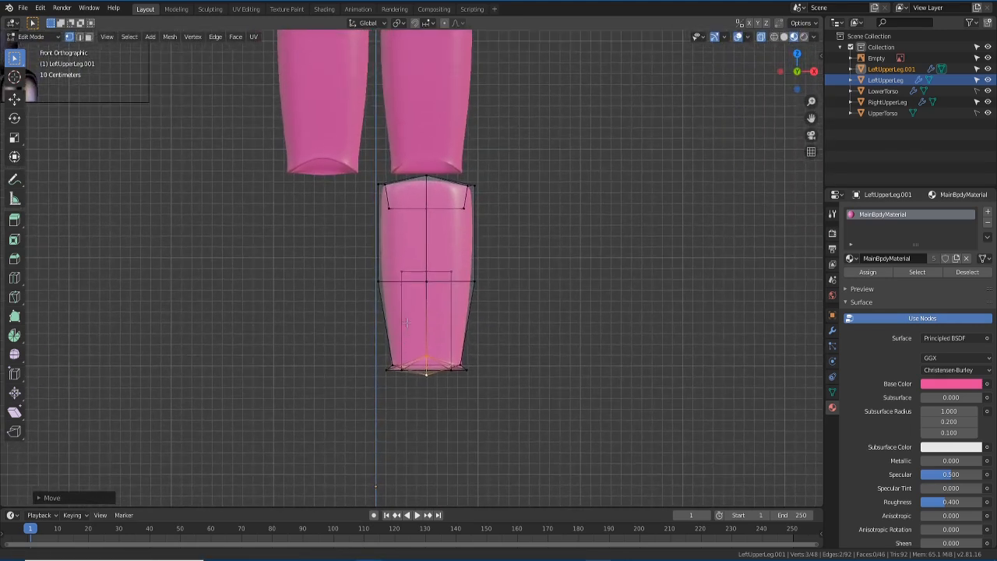
key("Tab")
scroll(406, 323, "up", 2)
middle_click_drag(279, 330, 440, 416, "shift")
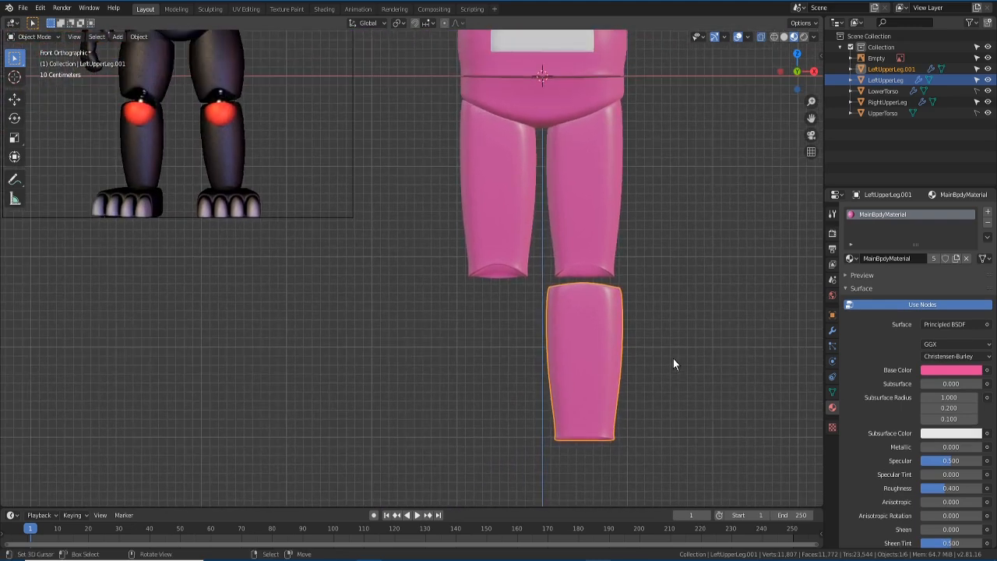
- Narrow the lower-leg piece by scaling all its vertices along X
middle_click_drag(673, 358, 610, 343, "shift")
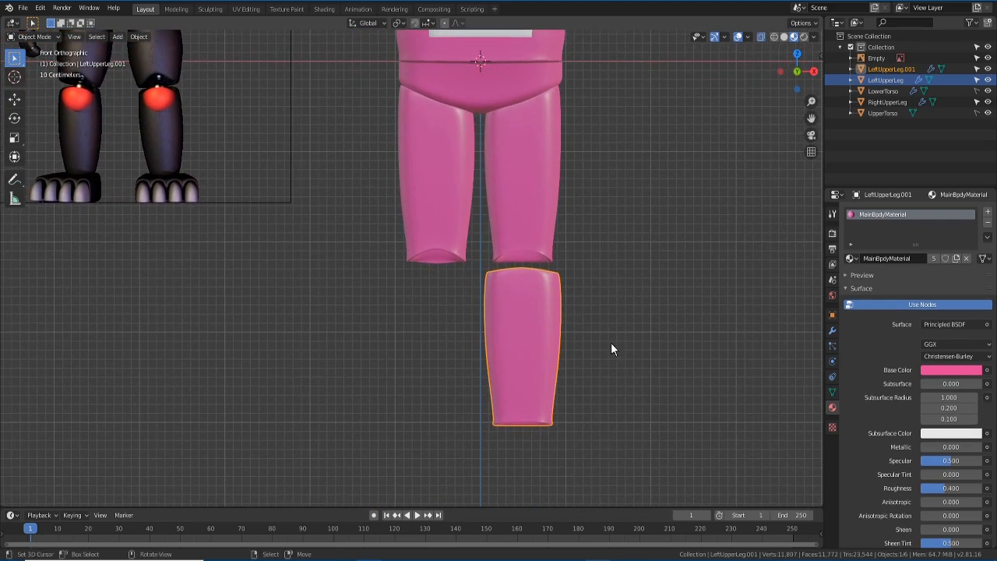
key("Tab")
key("a")
key("alt+a")
key("a")
key("s")
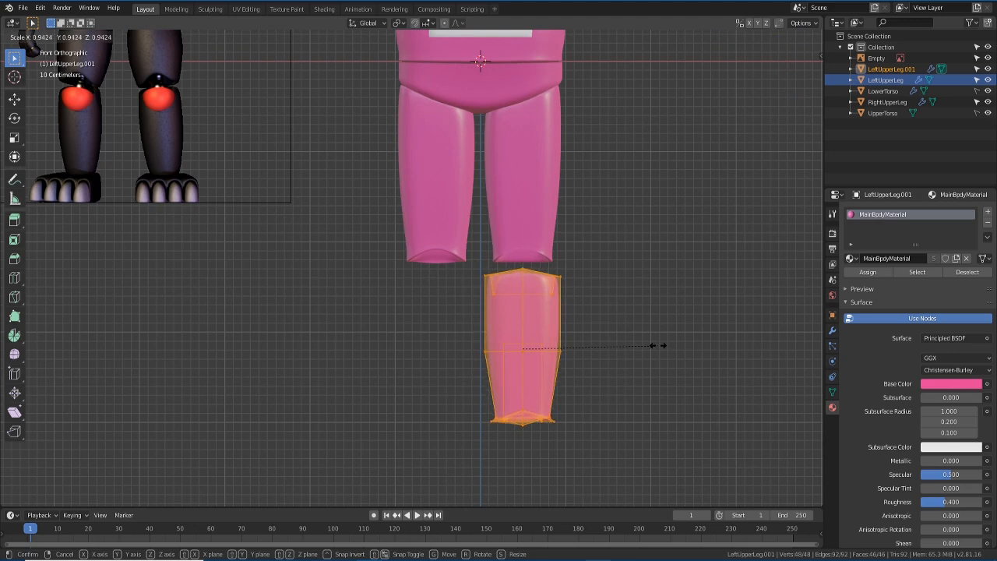
key("x")
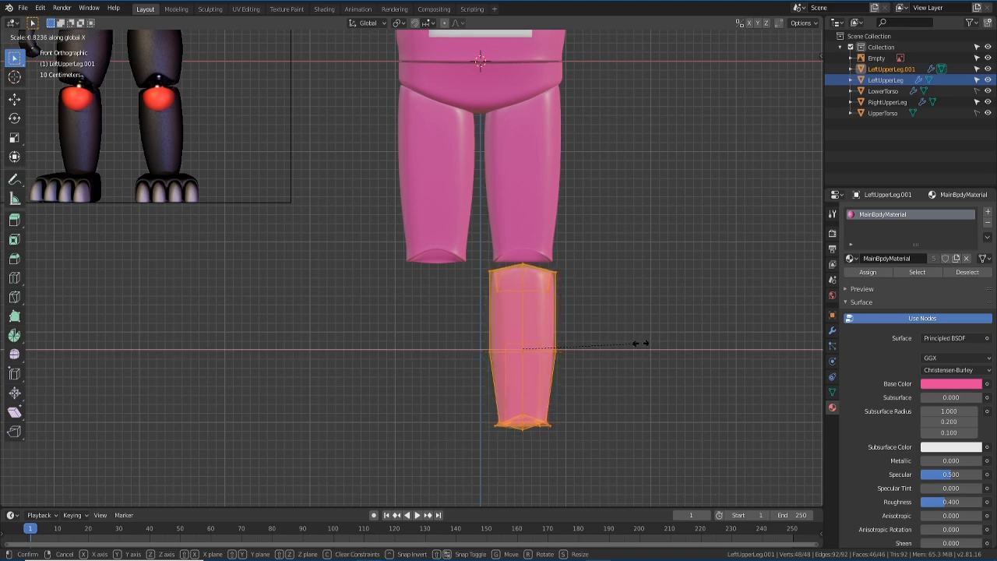
left_click(640, 344)
- In Right view, thin the lower leg along Y and raise it toward the upper leg
key("KP_3")
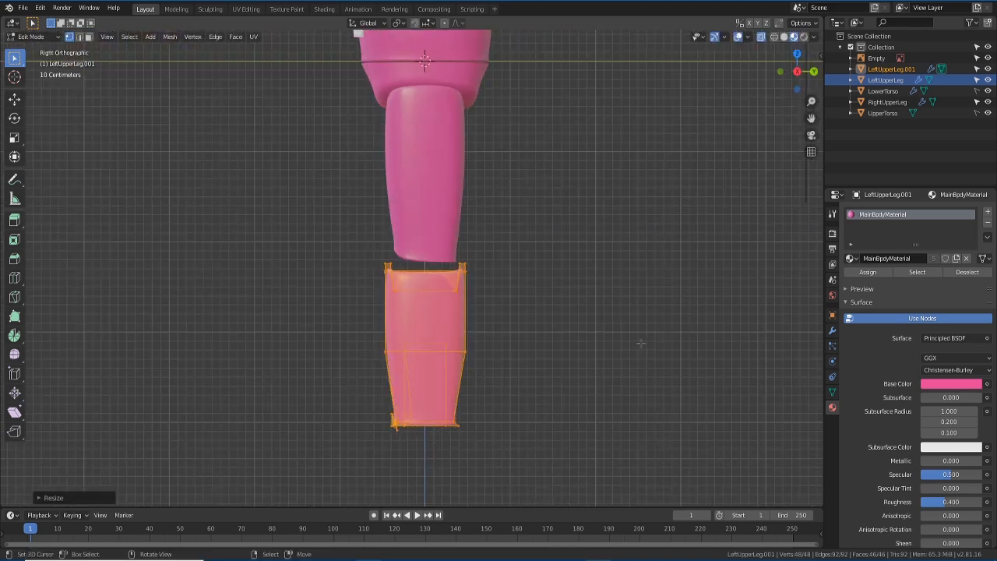
key("s")
key("y")
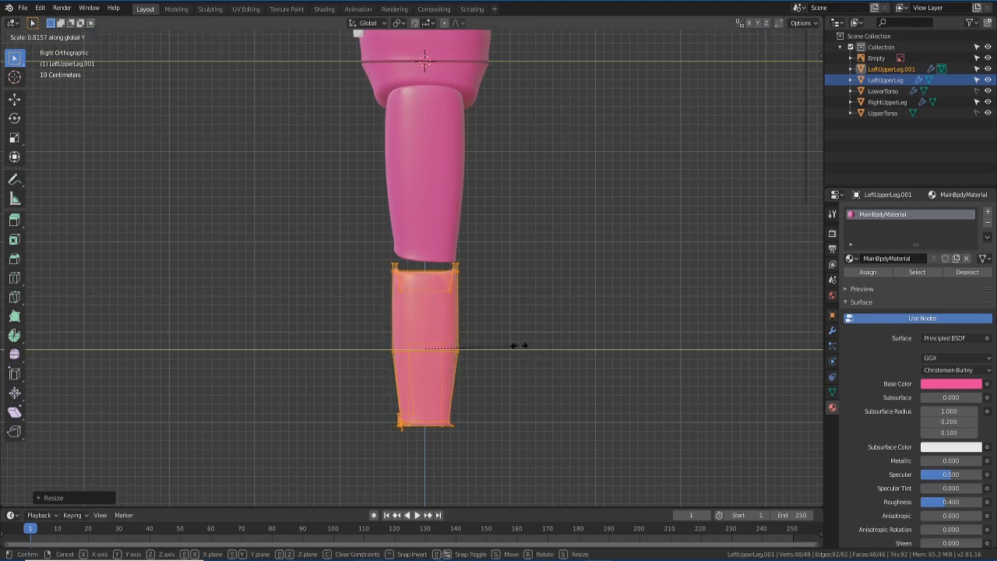
left_click(518, 345)
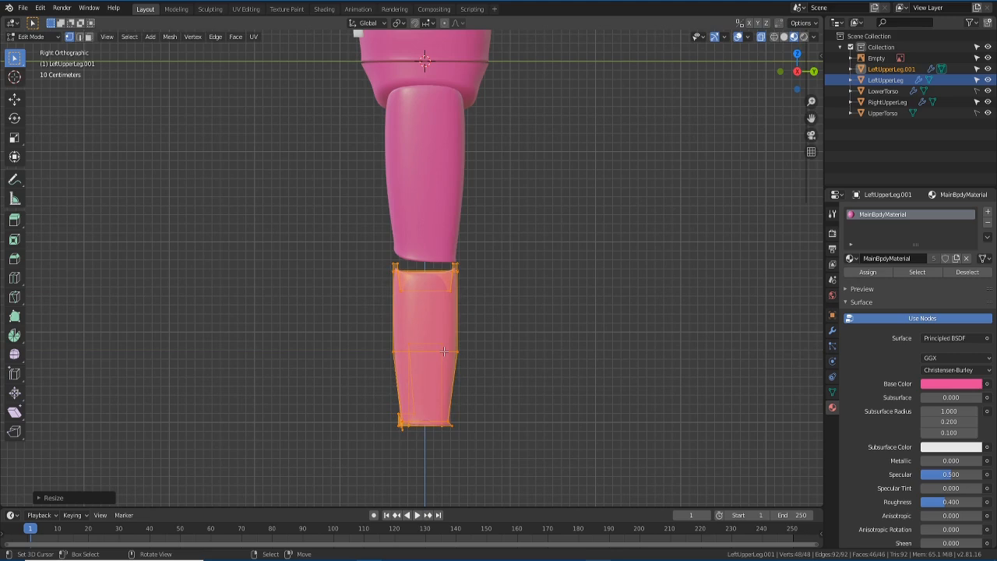
key("g")
key("z")
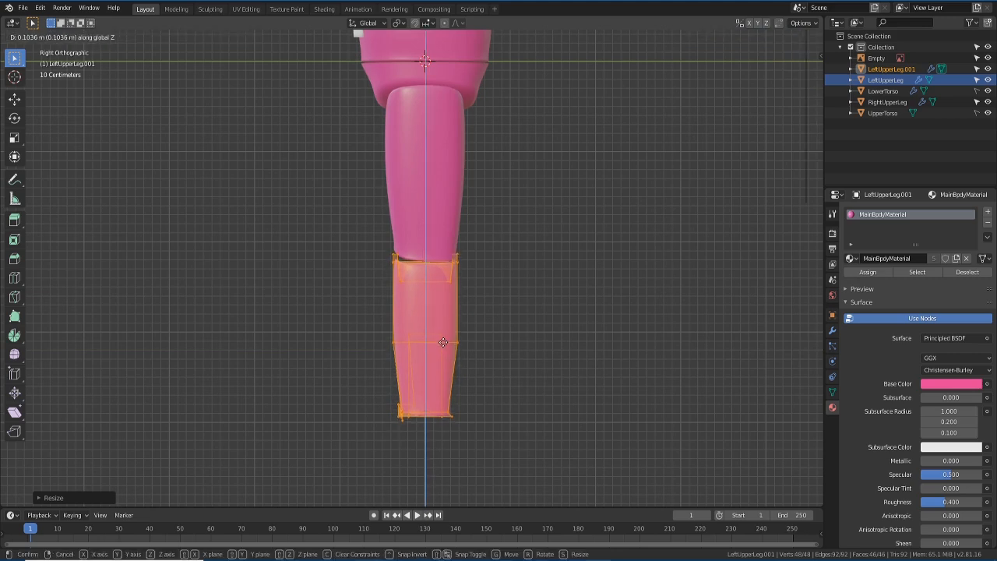
left_click(443, 342)
- Back in front view, adjust the lower leg's height, exit Edit Mode and enable X-ray
key("KP_1")
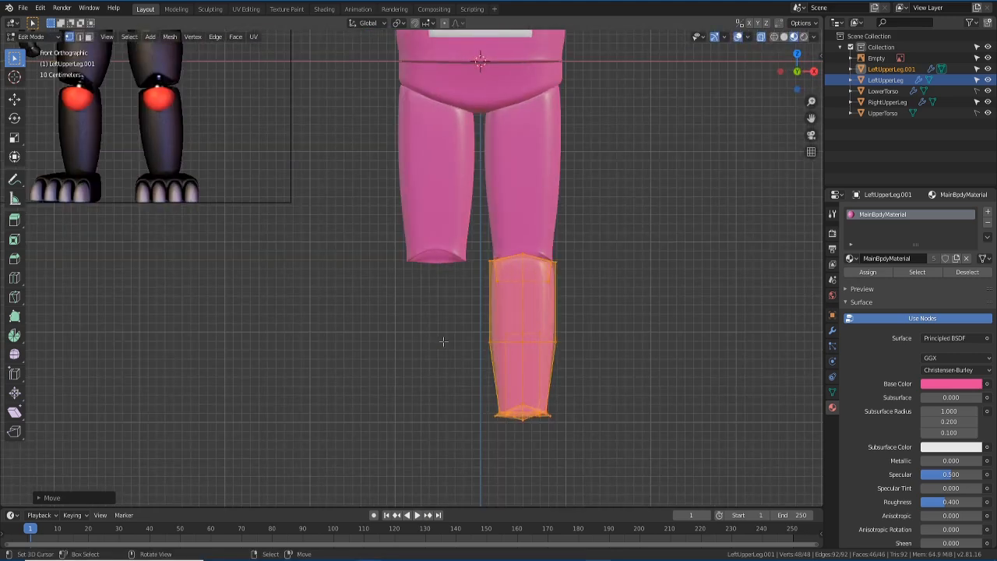
key("g")
key("z")
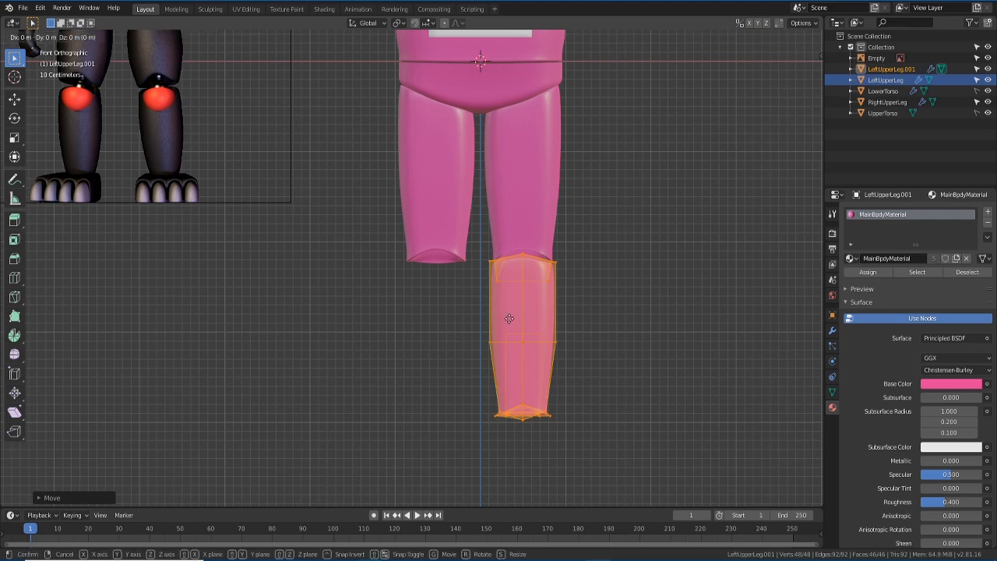
left_click(515, 323)
key("Tab")
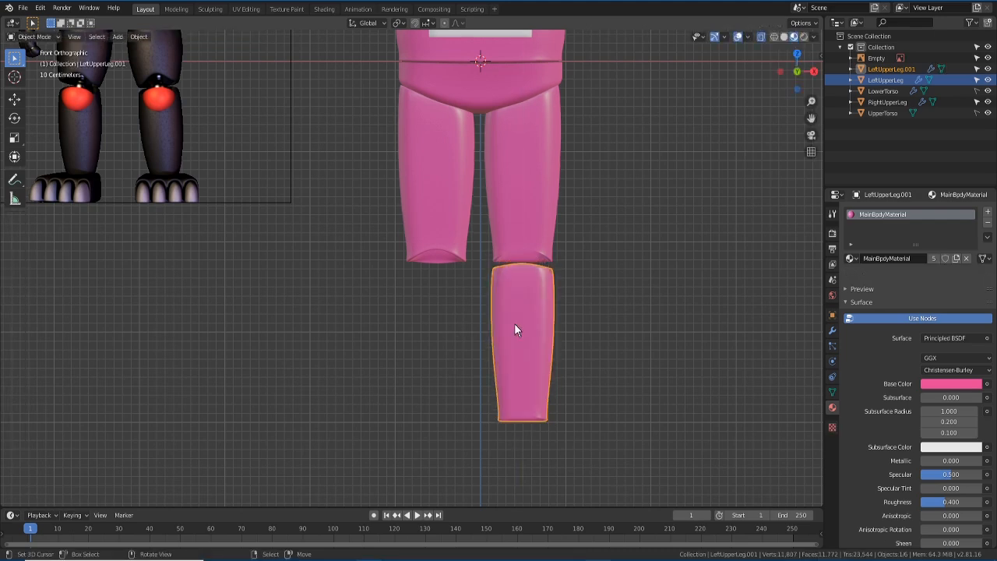
left_click(760, 38)
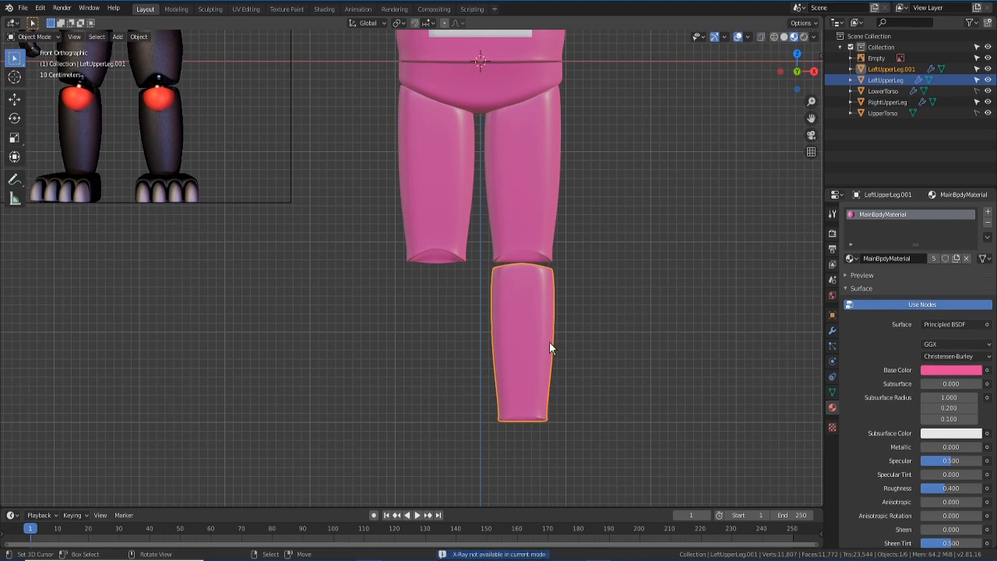
- Move the lower leg up along Z so it tucks under the upper leg
key("g")
key("z")
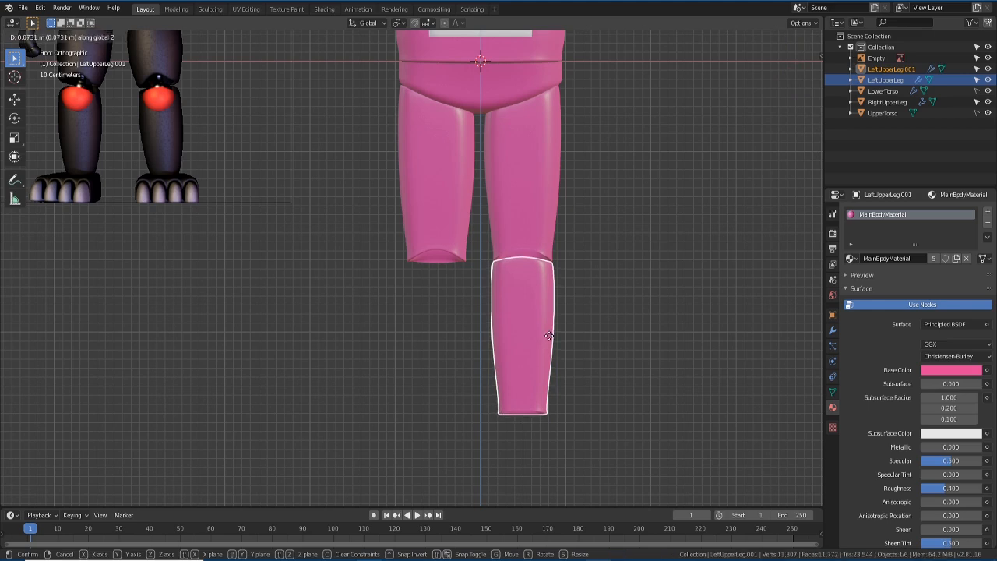
left_click(548, 338)
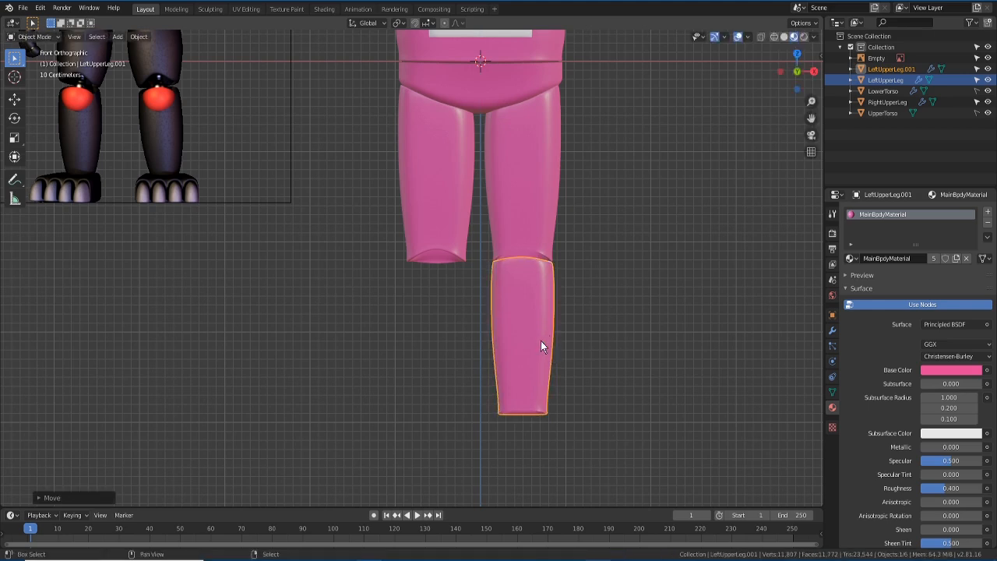
- Duplicate the lower leg along X under the other upper leg, then deselect all
key("shift+d")
key("x")
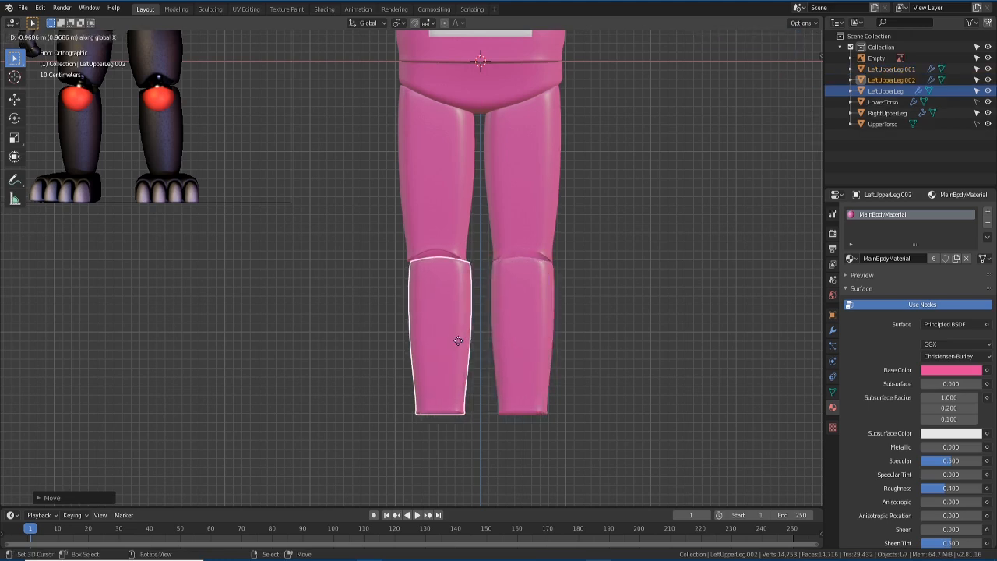
left_click(454, 341)
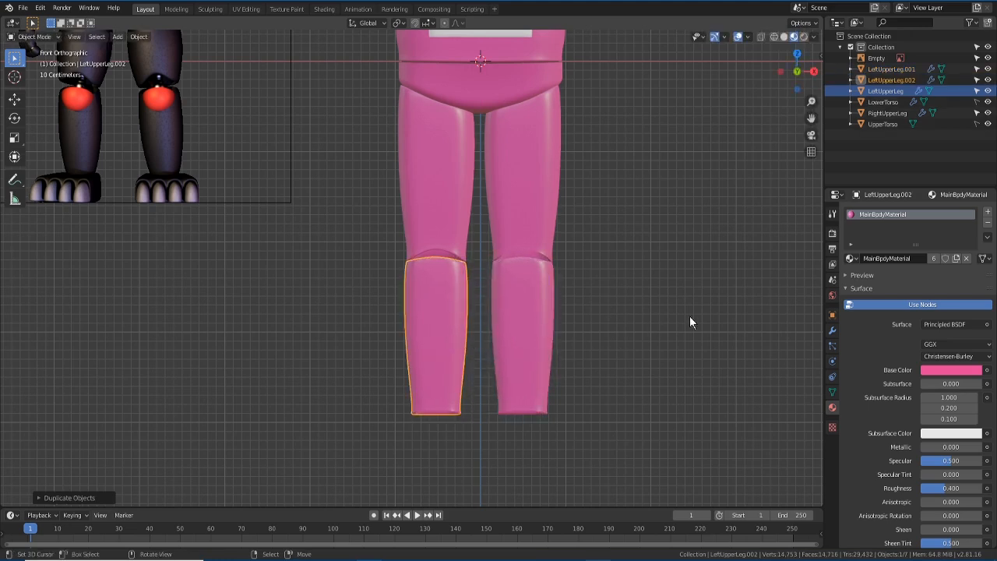
scroll(669, 315, "down", 3)
scroll(542, 288, "up", 2)
scroll(454, 282, "up", 2)
scroll(538, 289, "down", 2)
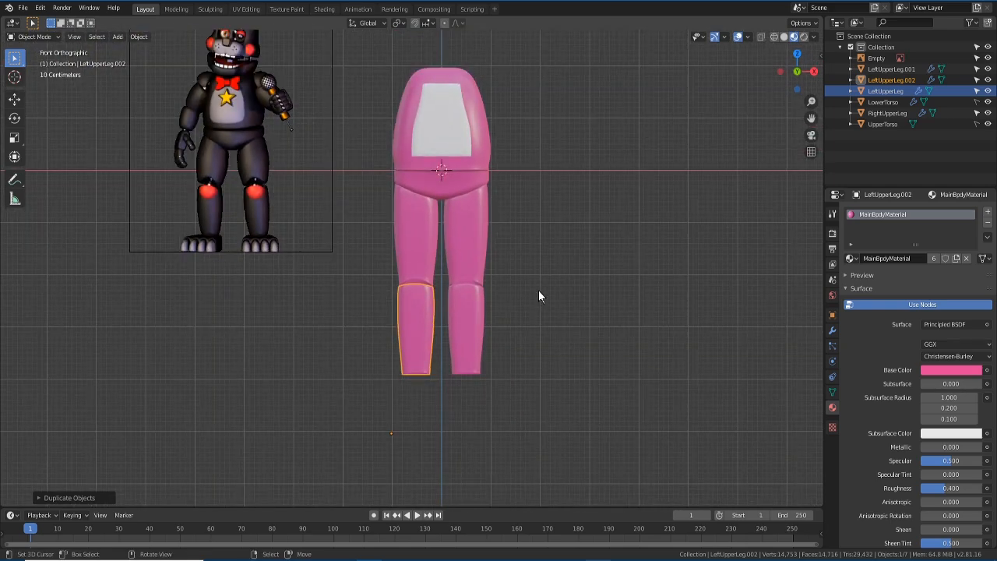
middle_click_drag(537, 239, 535, 288, "shift")
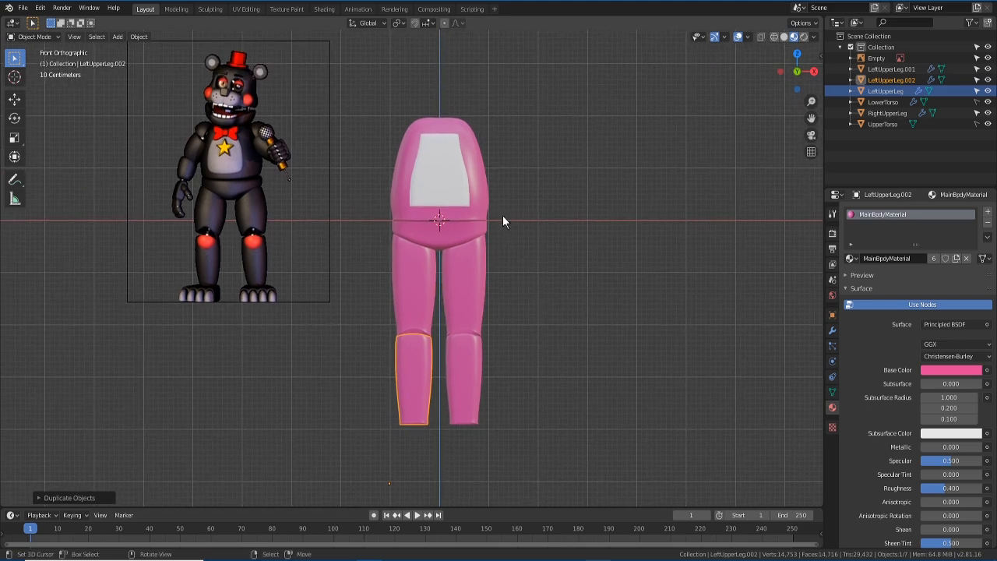
key("alt+a")
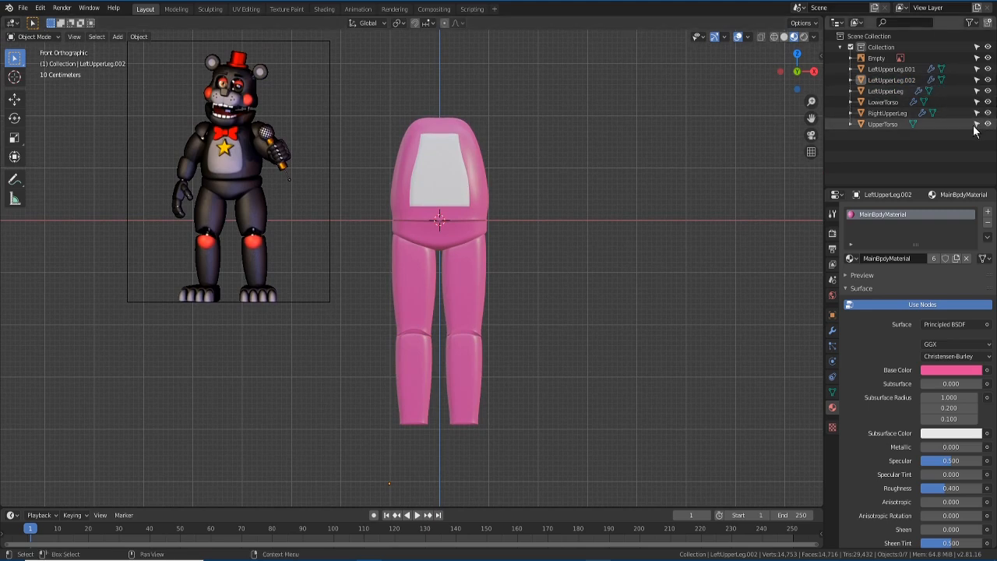
- Select UpperTorso and scale its whole mesh taller along Z
left_click(479, 154)
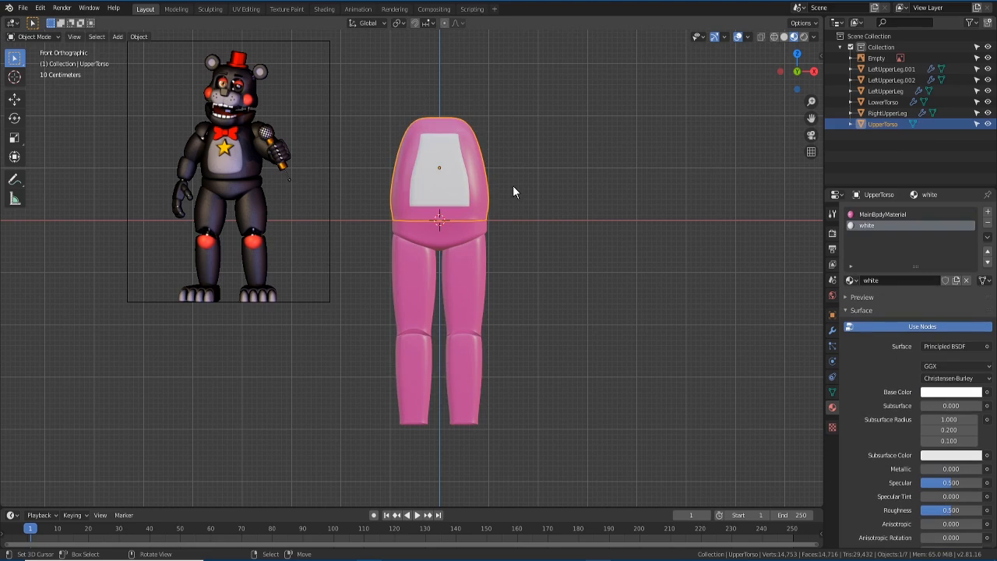
key("Tab")
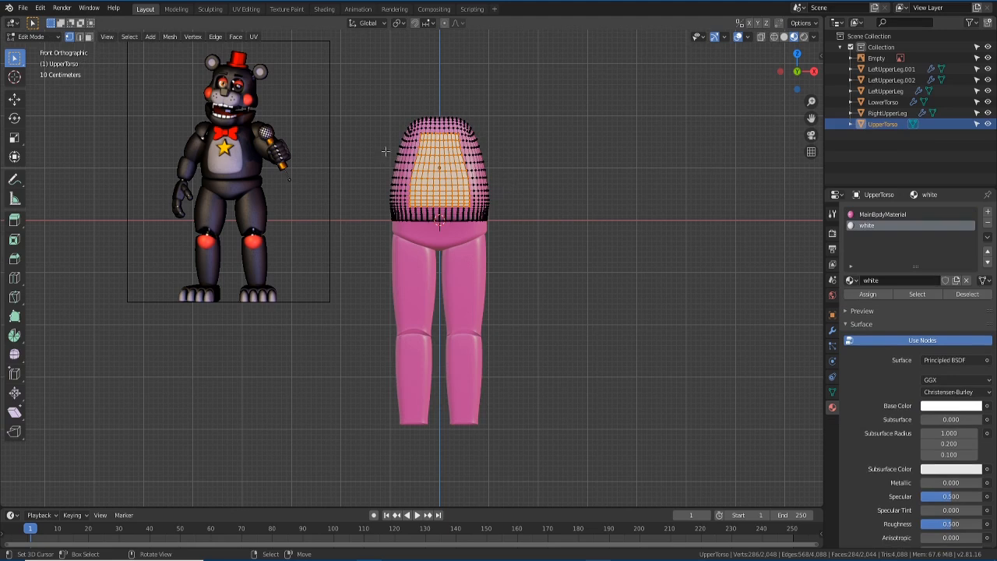
key("a")
key("alt+a")
key("a")
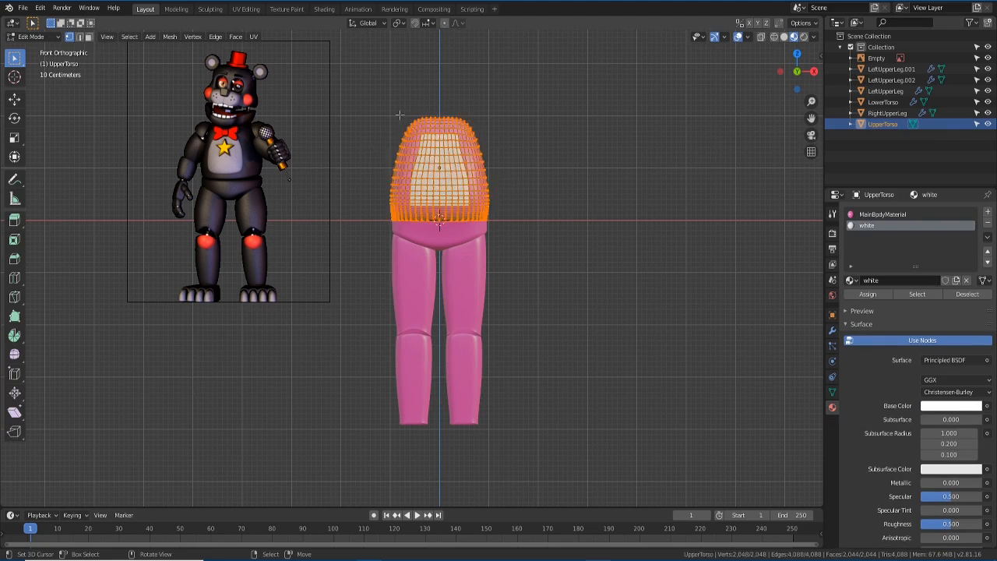
key("s")
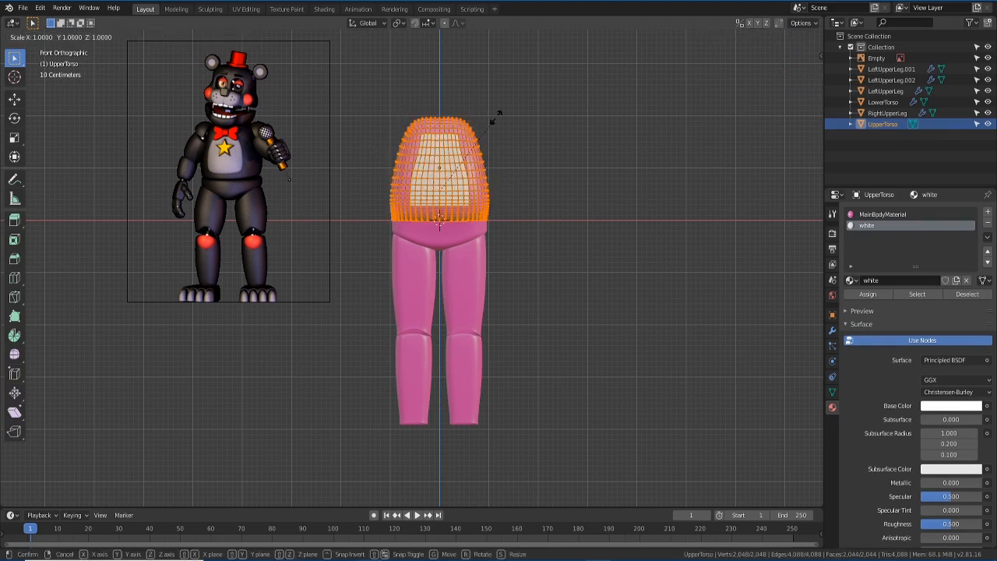
key("z")
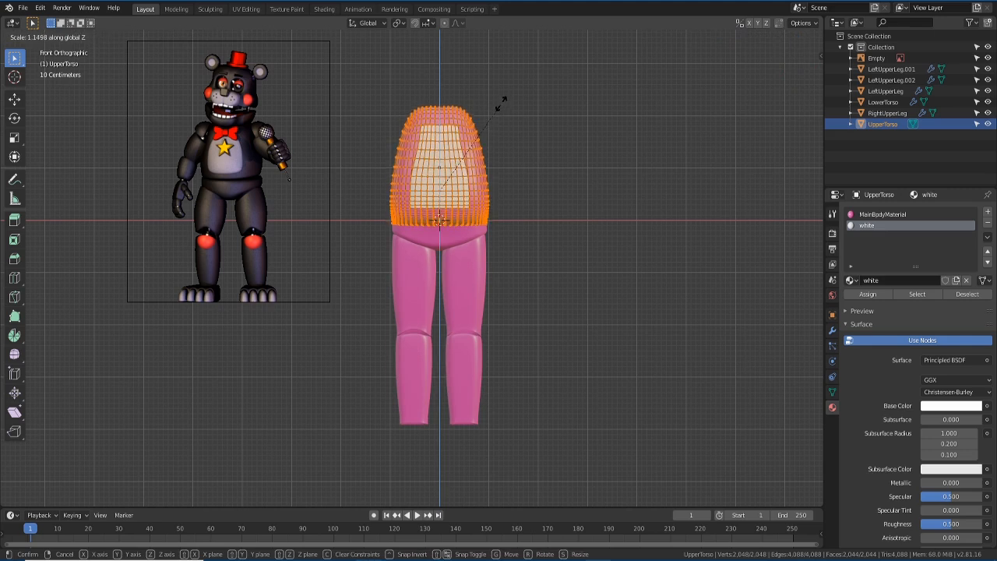
left_click(502, 103)
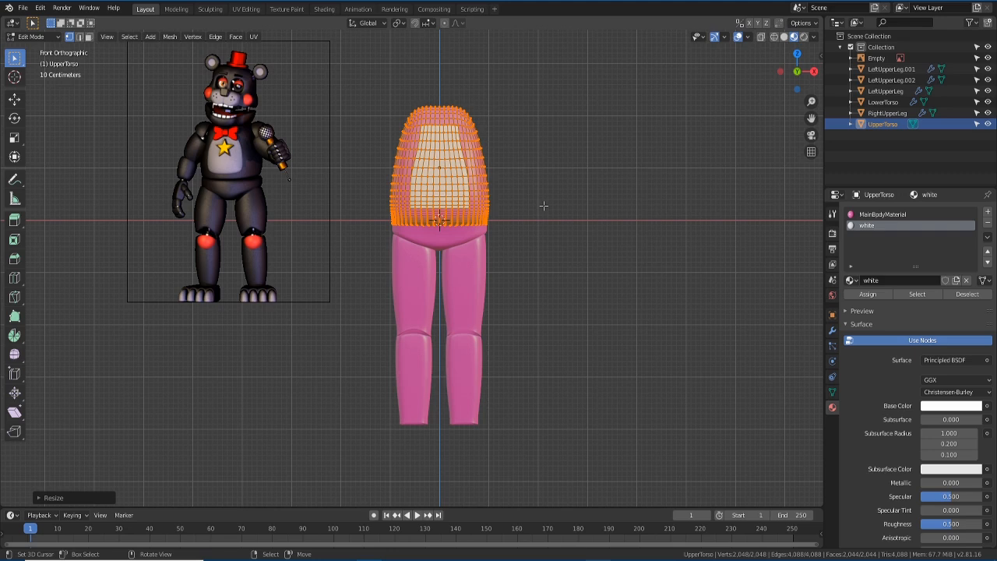
- Raise the upper torso mesh slightly along Z, return to Object Mode and deselect
key("g")
key("z")
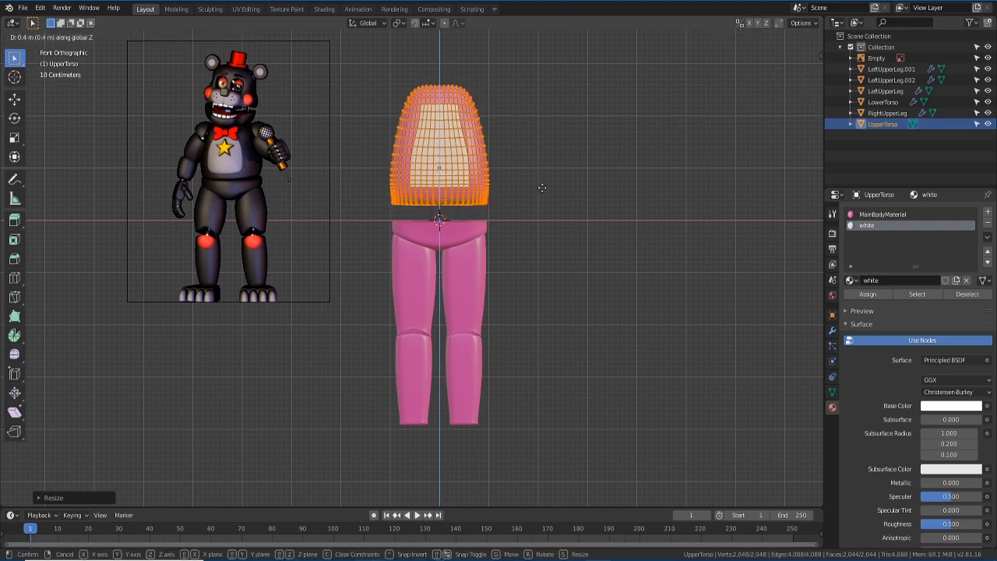
left_click(545, 210)
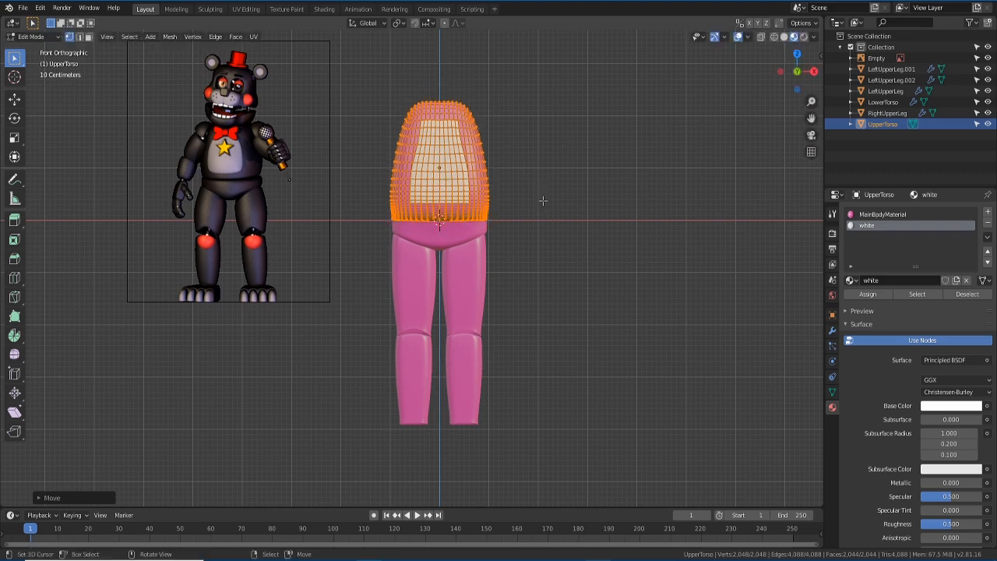
key("Tab")
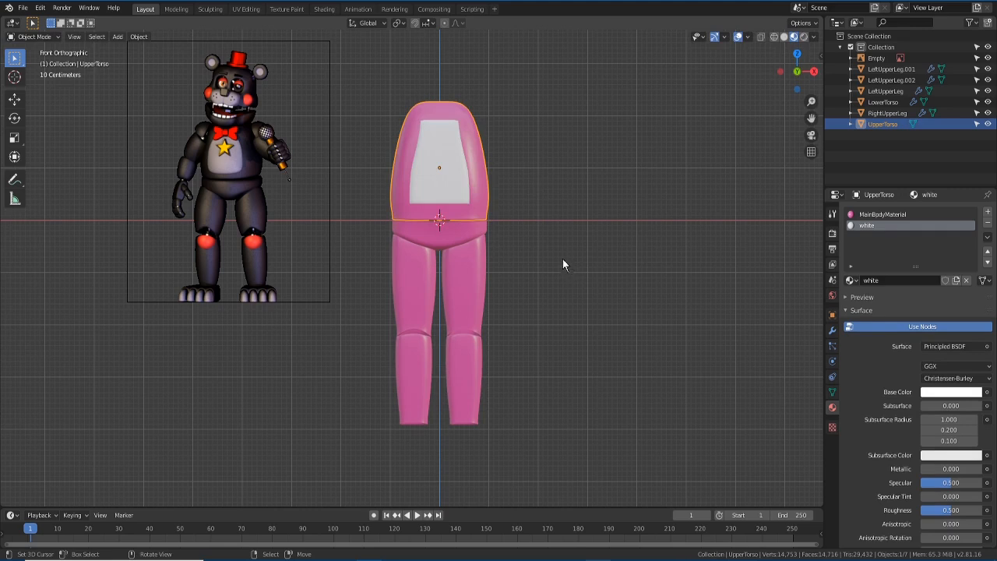
left_click(564, 263)
- Snap to an orthographic front view and reframe the pink torso and legs
mouse_move(549, 244)
middle_mouse_down()
mouse_move(459, 253)
mouse_move(494, 258)
mouse_move(385, 247)
mouse_move(552, 246)
middle_mouse_up()
key("Tab")
key("Tab")
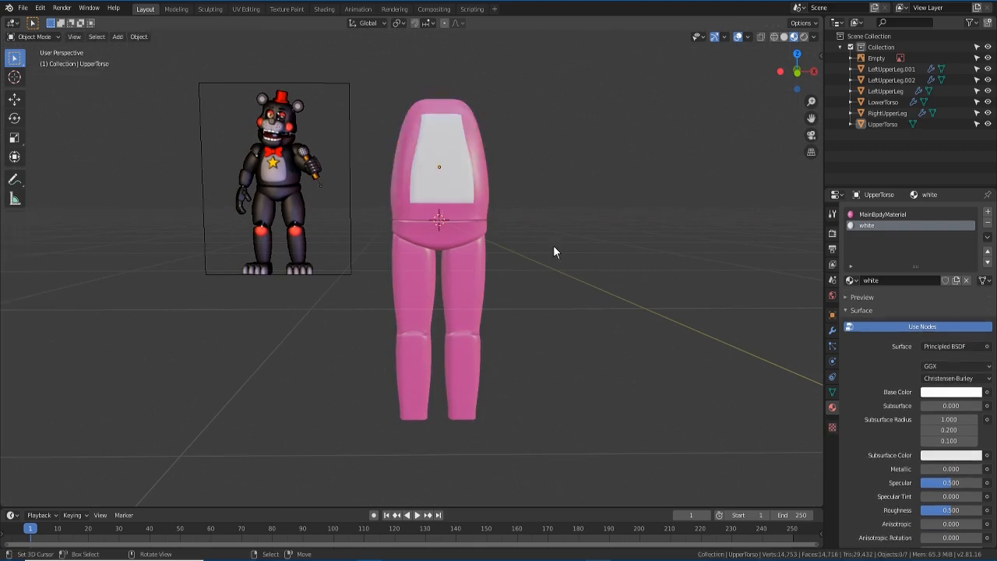
key("KP_1")
key("KP_5")
middle_click_drag(485, 212, 505, 245, "shift")
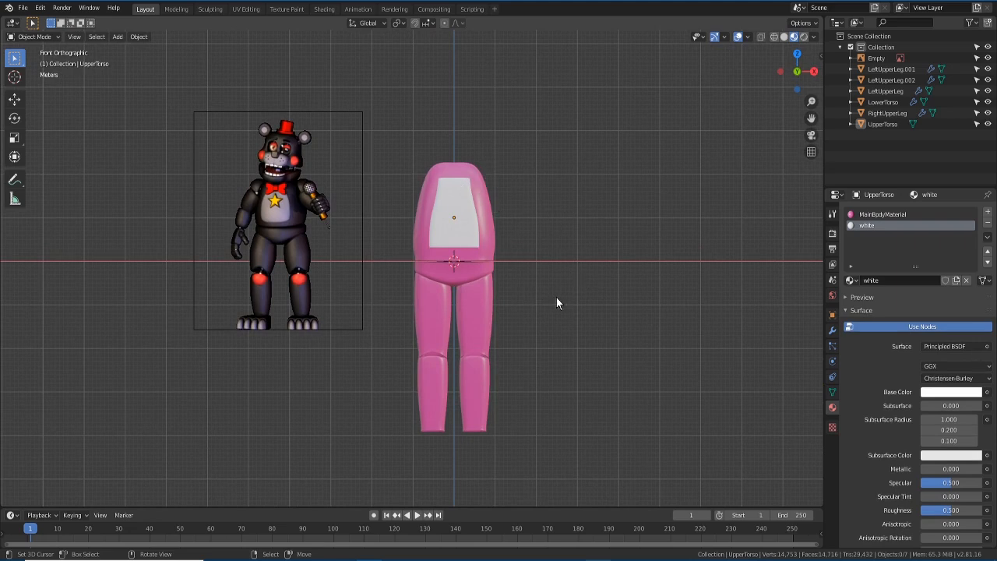
scroll(507, 254, "down", 1)
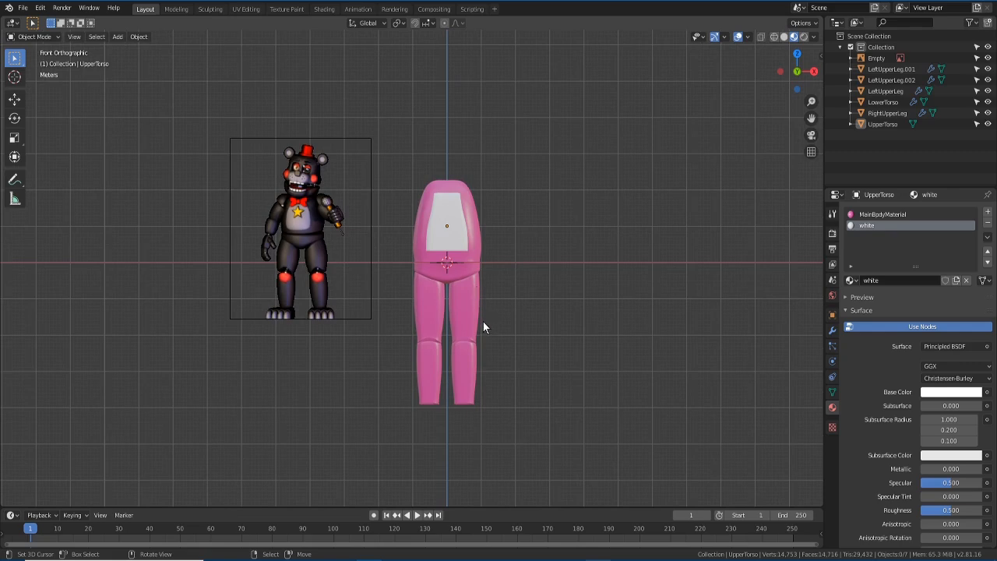
scroll(470, 309, "up", 4)
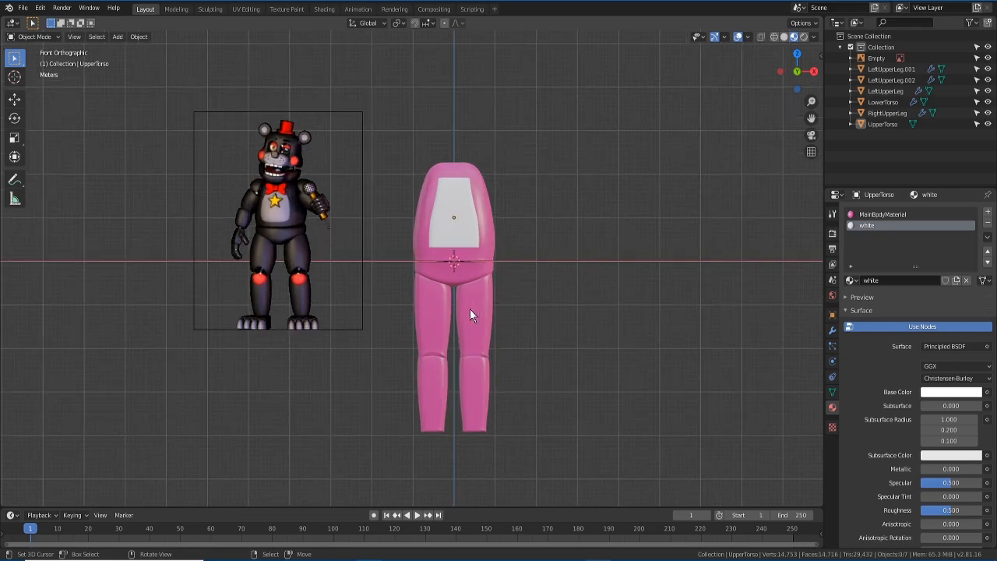
mouse_move(568, 327)
middle_mouse_down()
mouse_move(461, 338)
mouse_move(594, 338)
mouse_move(603, 350)
mouse_move(566, 337)
middle_mouse_up()
- Hide UpperTorso with its outliner eye icon, then select LowerTorso
left_click(491, 288)
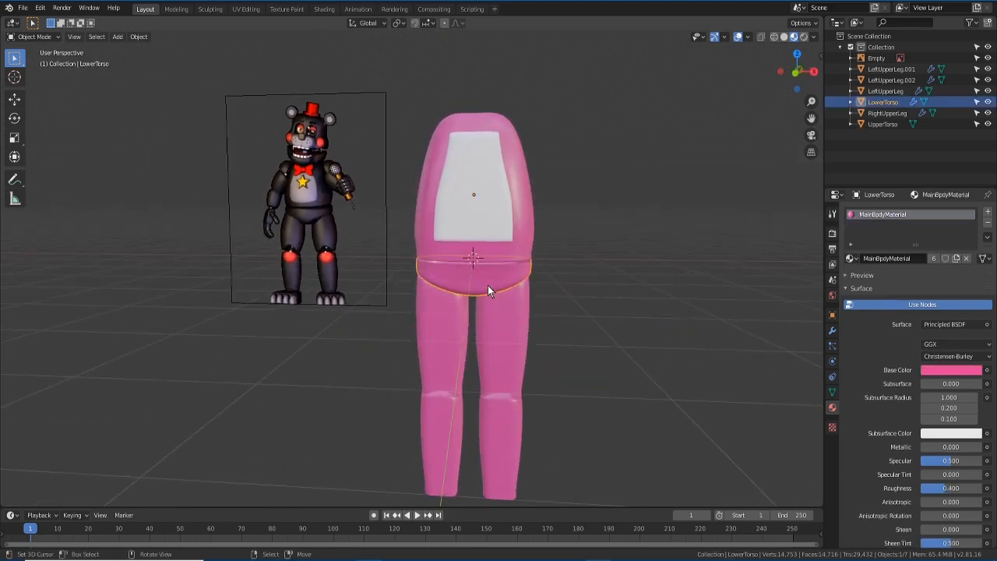
left_click(509, 148)
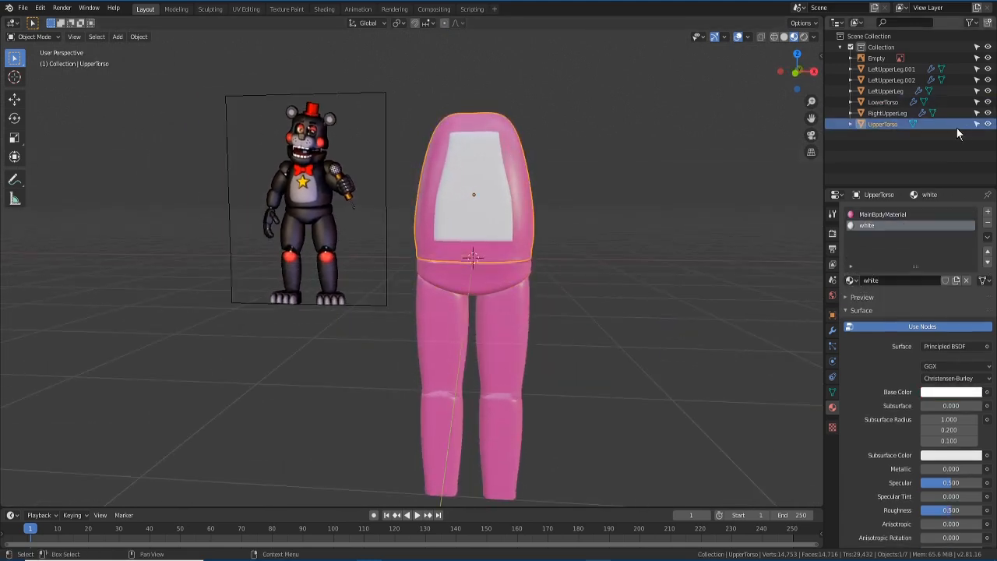
left_click(987, 124)
middle_click_drag(623, 269, 488, 316)
left_click(451, 318)
- Fill LowerTorso's top edge loop with a new face, then unhide UpperTorso
key("Tab")
scroll(491, 318, "up", 3)
mouse_move(559, 356)
middle_mouse_down()
mouse_move(572, 342)
mouse_move(559, 345)
mouse_move(568, 349)
middle_mouse_up()
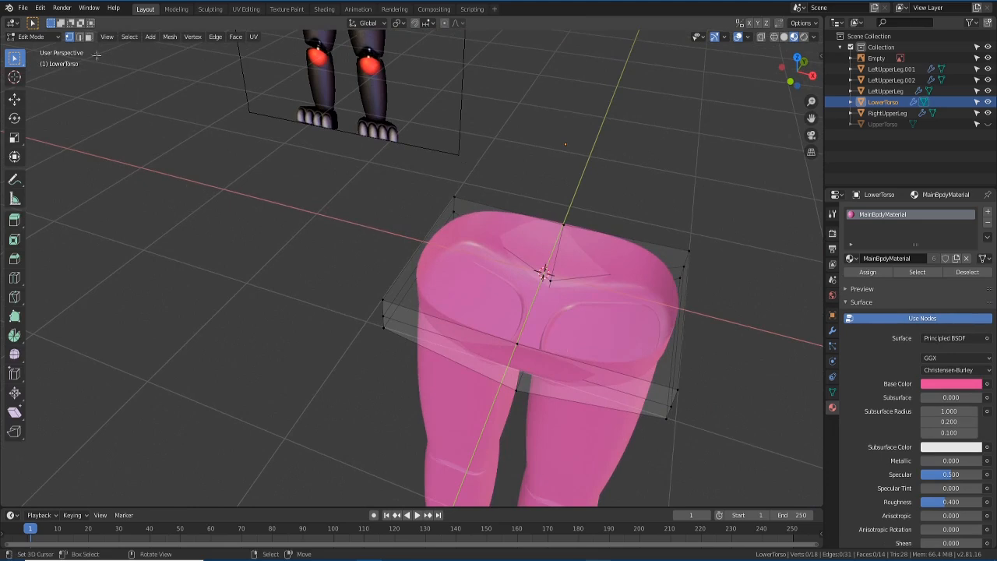
left_click(80, 36)
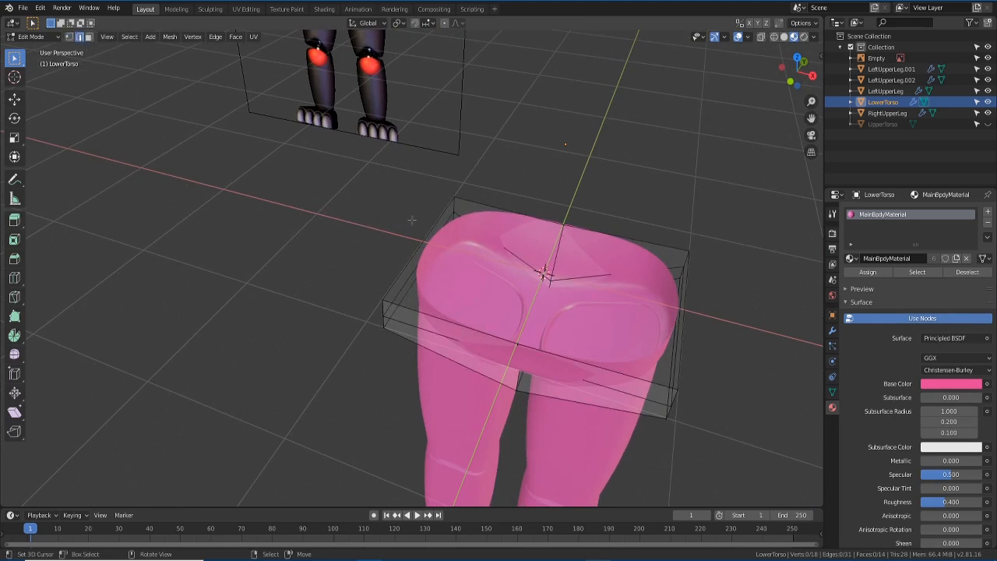
left_click(452, 319)
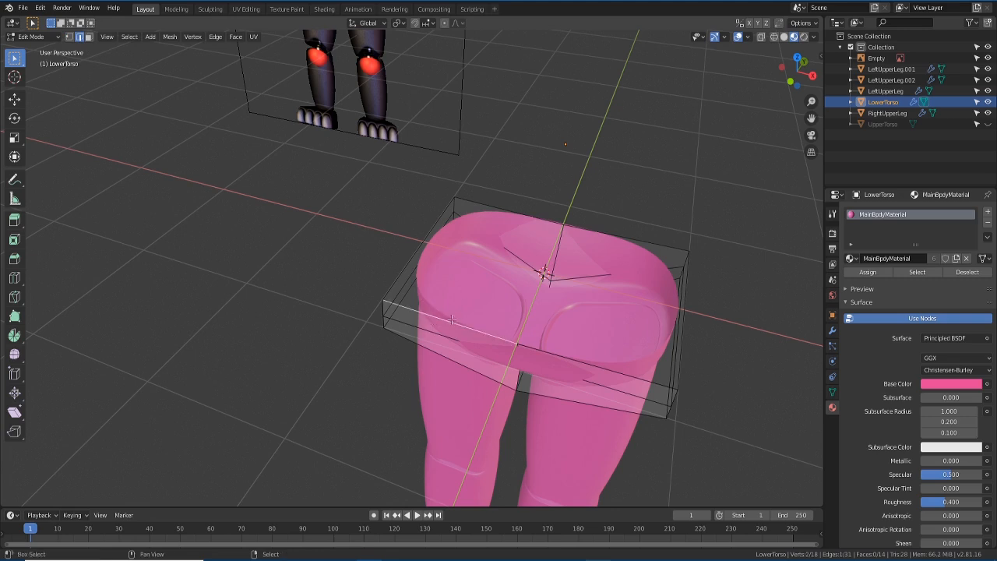
left_click(531, 348, "alt+shift")
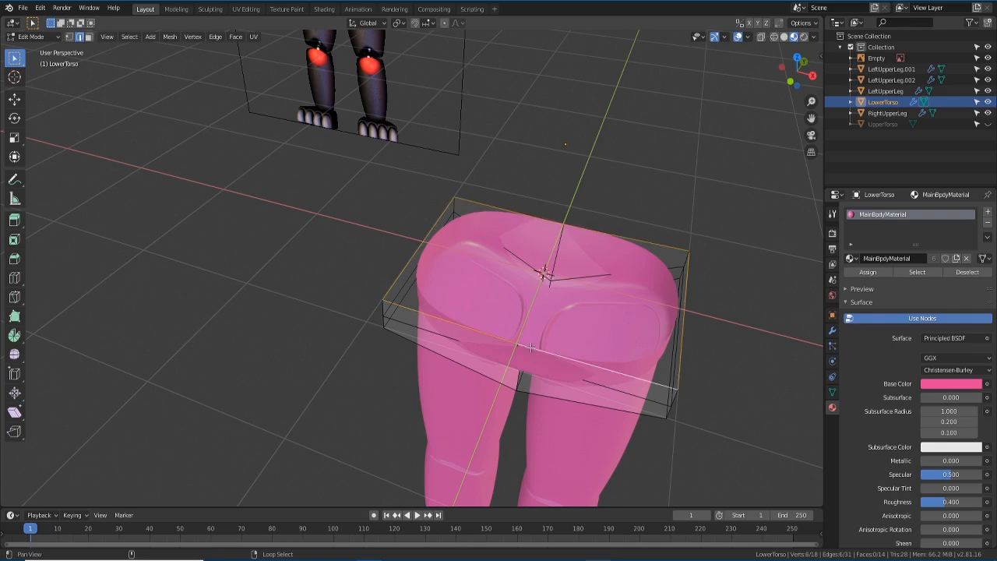
middle_click_drag(484, 360, 579, 304)
key("f")
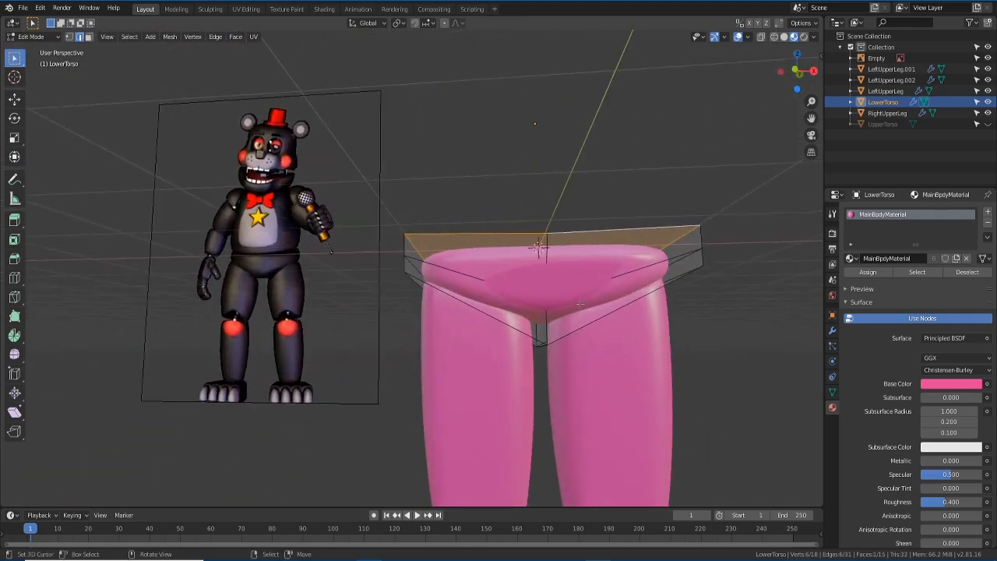
key("KP_1")
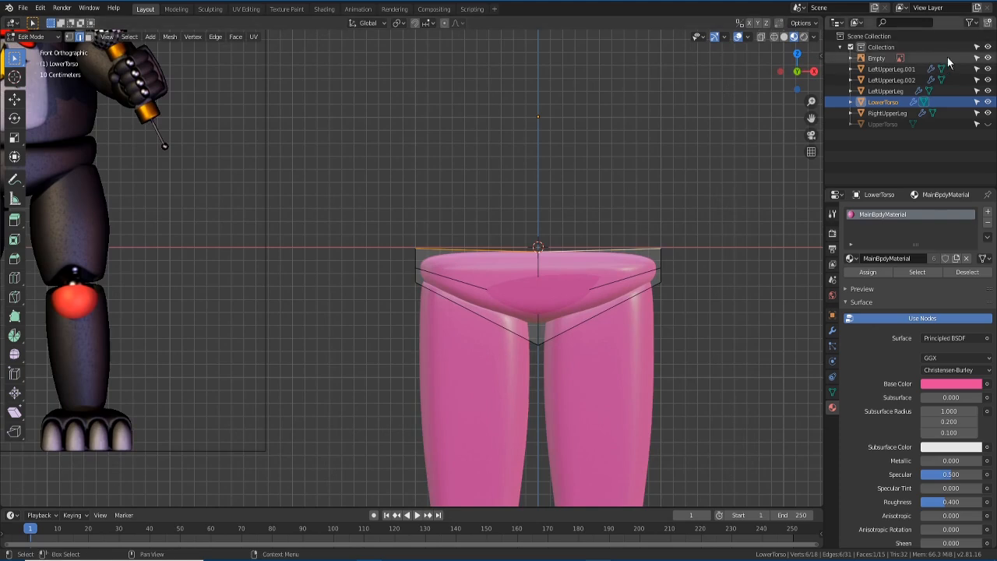
left_click(988, 124)
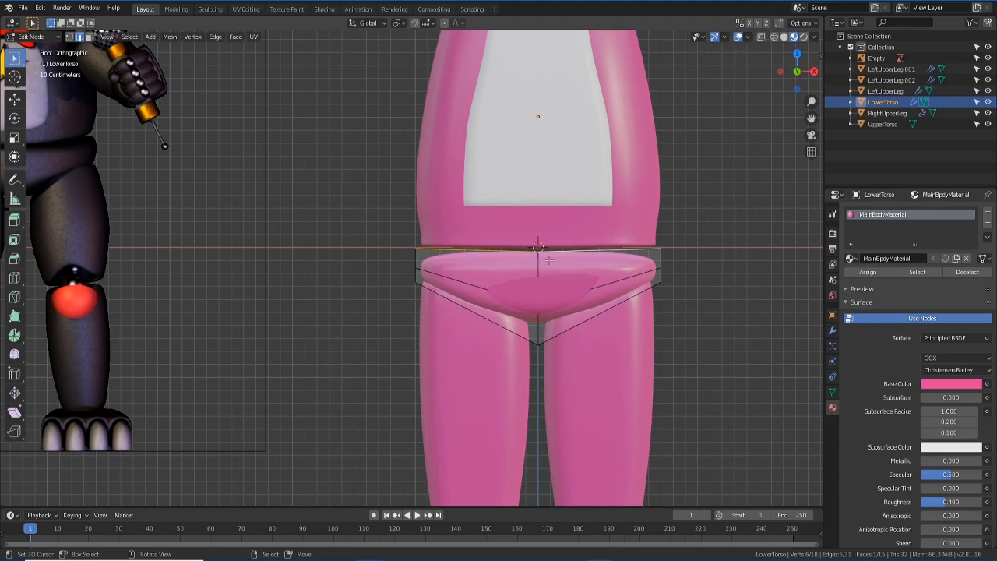
- Raise LowerTorso's top loop along Z and add a horizontal loop cut across it
key("g")
key("z")
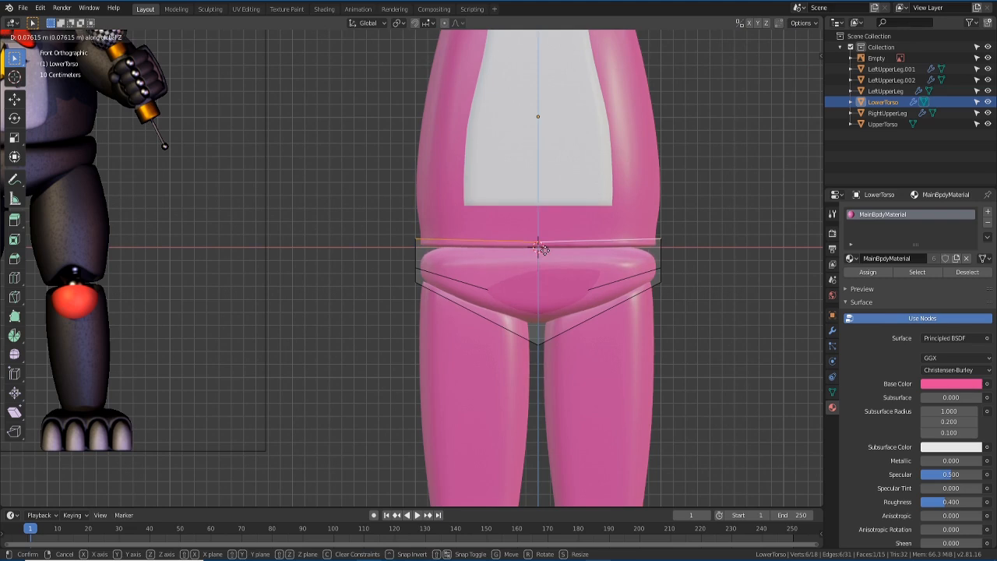
left_click(542, 248)
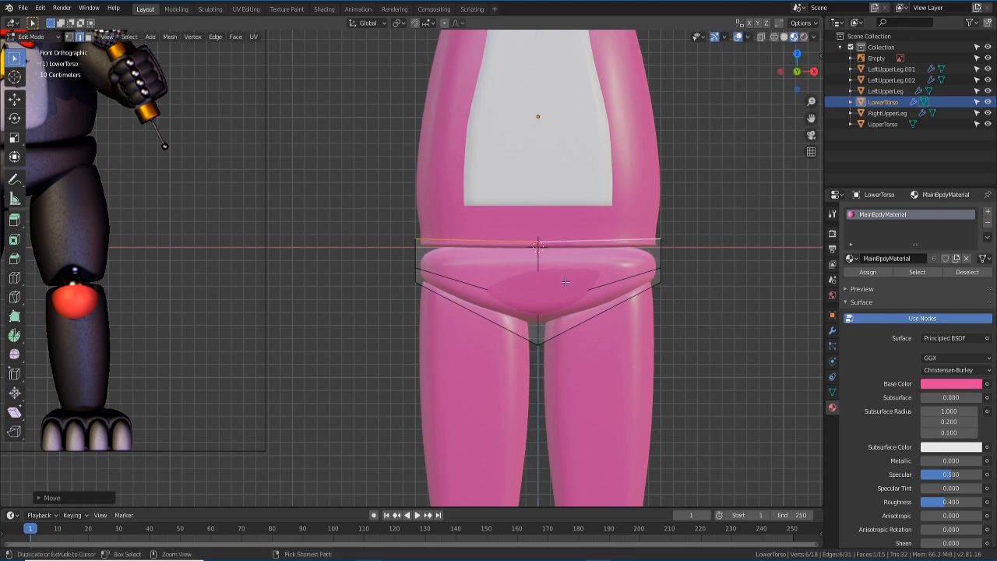
key("ctrl+r")
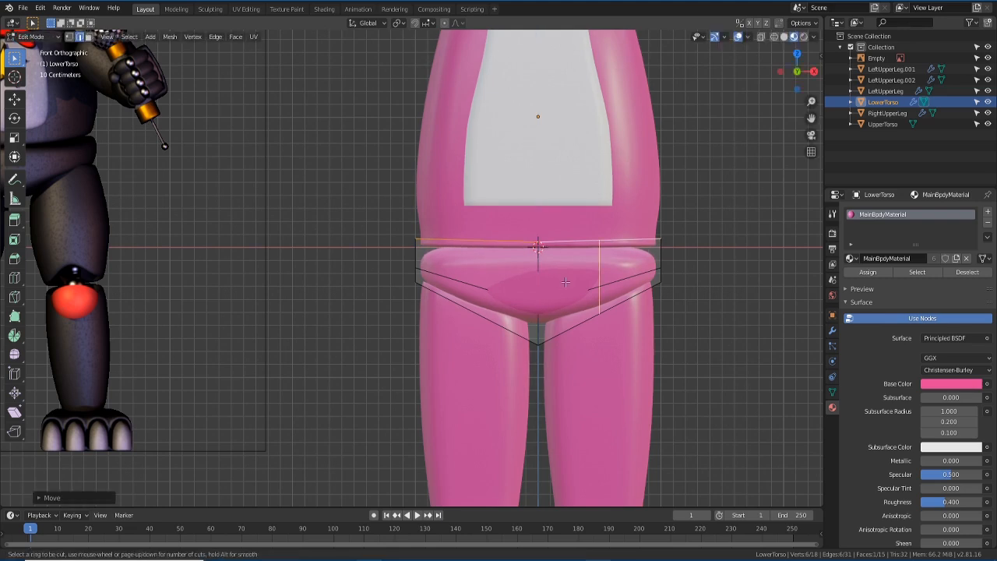
left_click(532, 269)
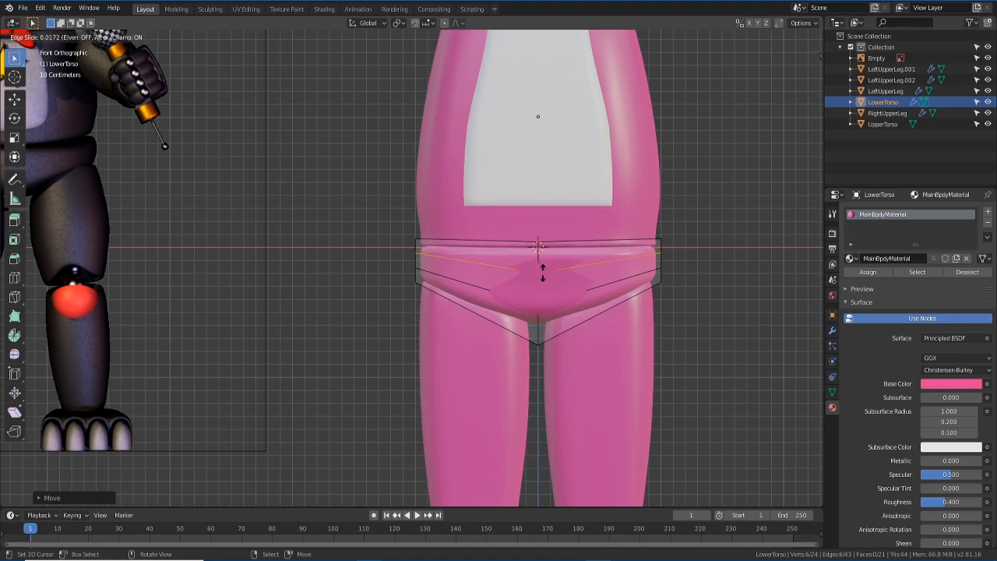
left_click(543, 273)
- Push selected side edges along Y in two moves, then return to Object Mode
middle_click_drag(543, 272, 520, 315)
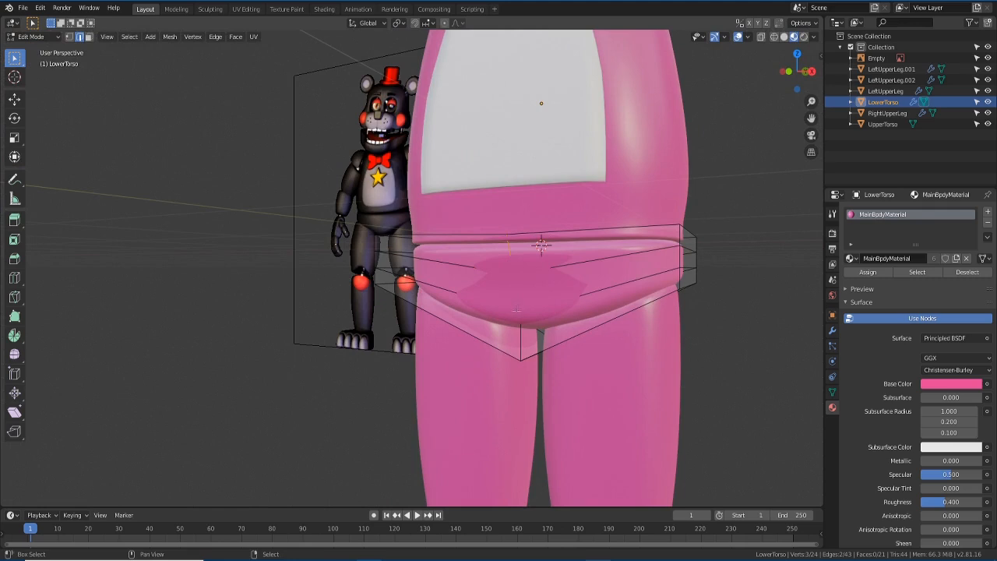
left_click(521, 334, "shift")
middle_click_drag(538, 334, 496, 338)
key("g")
key("y")
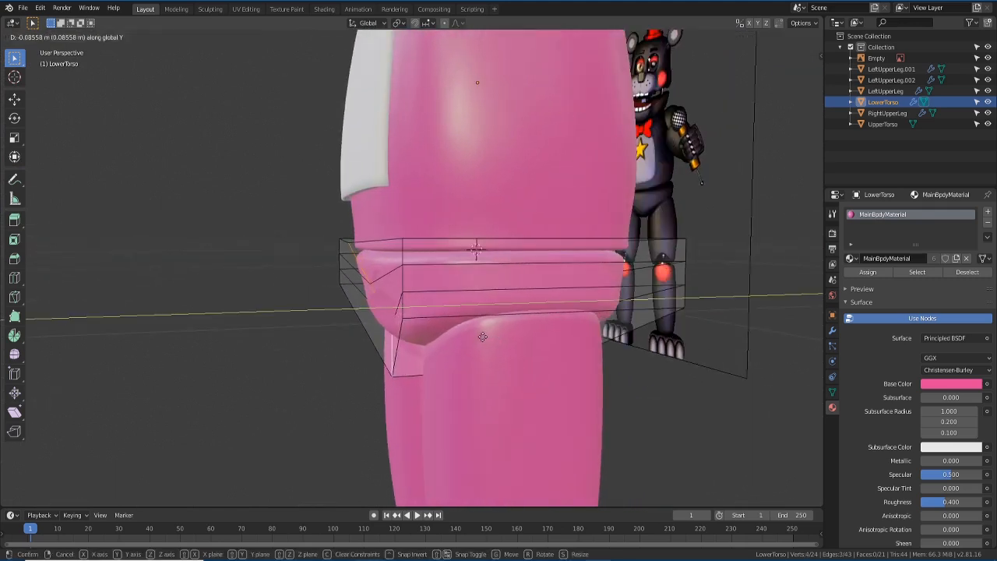
left_click(476, 336)
mouse_move(476, 337)
middle_mouse_down()
mouse_move(492, 331)
mouse_move(483, 331)
middle_mouse_up()
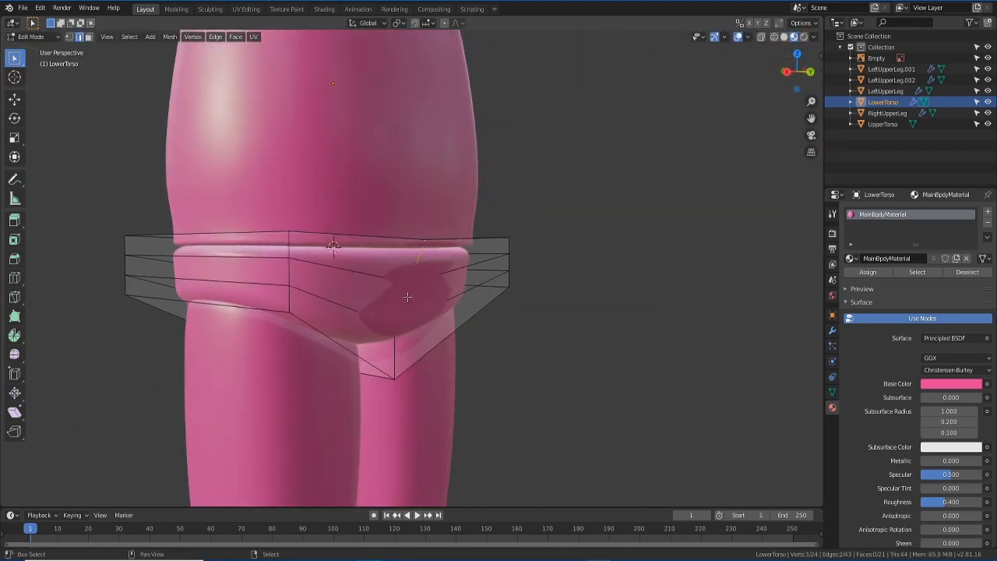
middle_click_drag(395, 352, 409, 346)
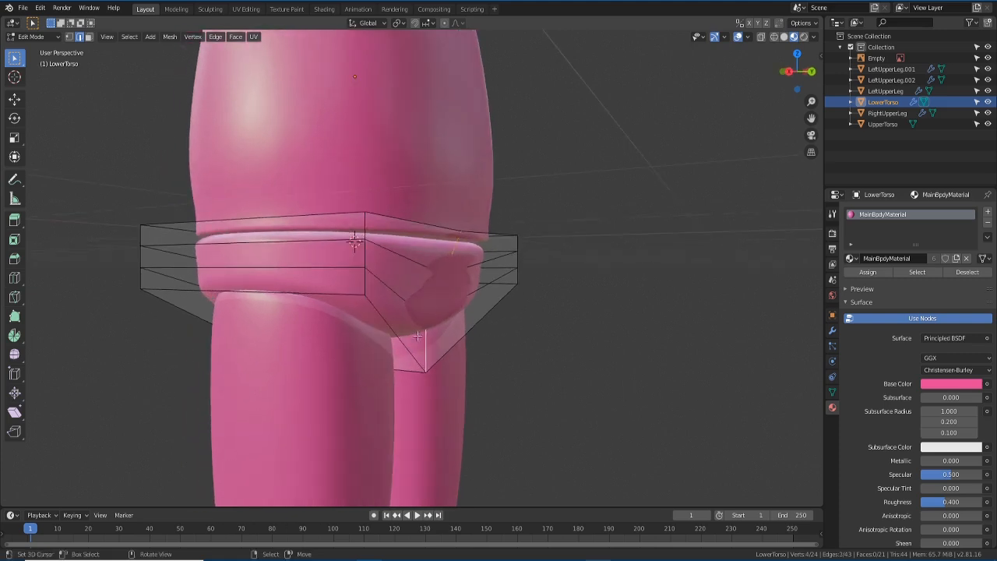
key("g")
key("y")
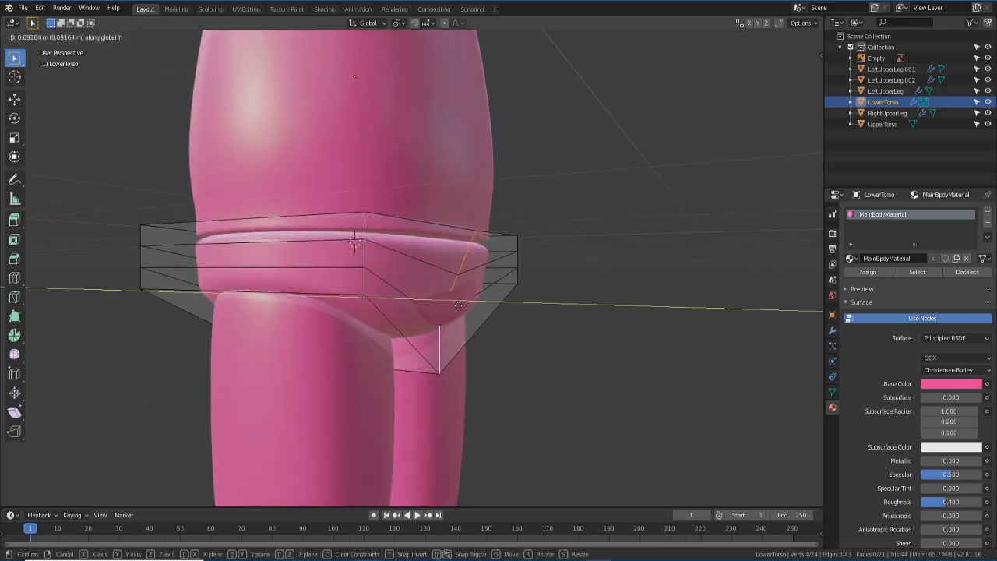
left_click(460, 307)
middle_click_drag(460, 306, 577, 314)
key("Tab")
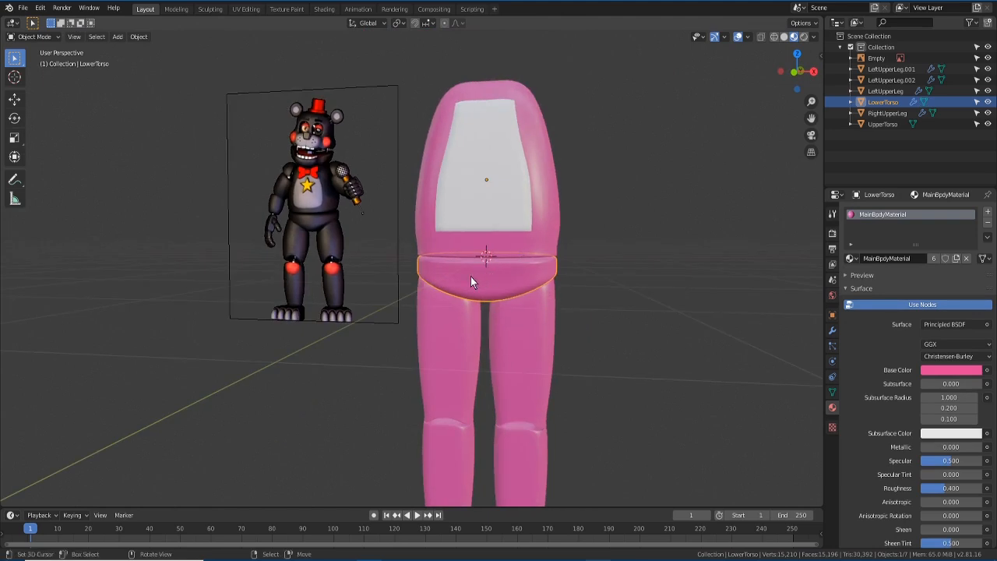
- Apply the Subdivision Surface modifier on LowerTorso and LeftUpperLeg
left_click(832, 331)
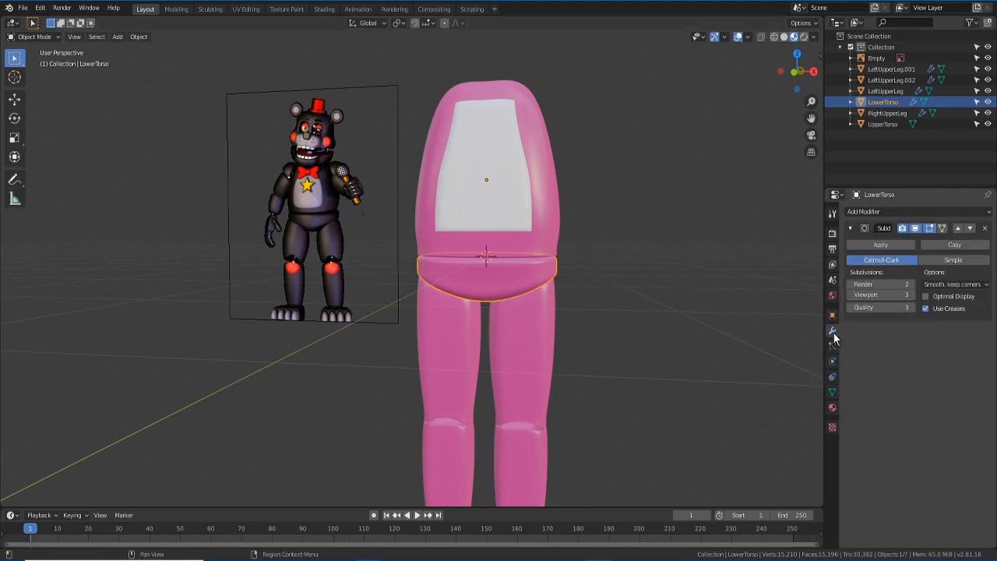
left_click(880, 244)
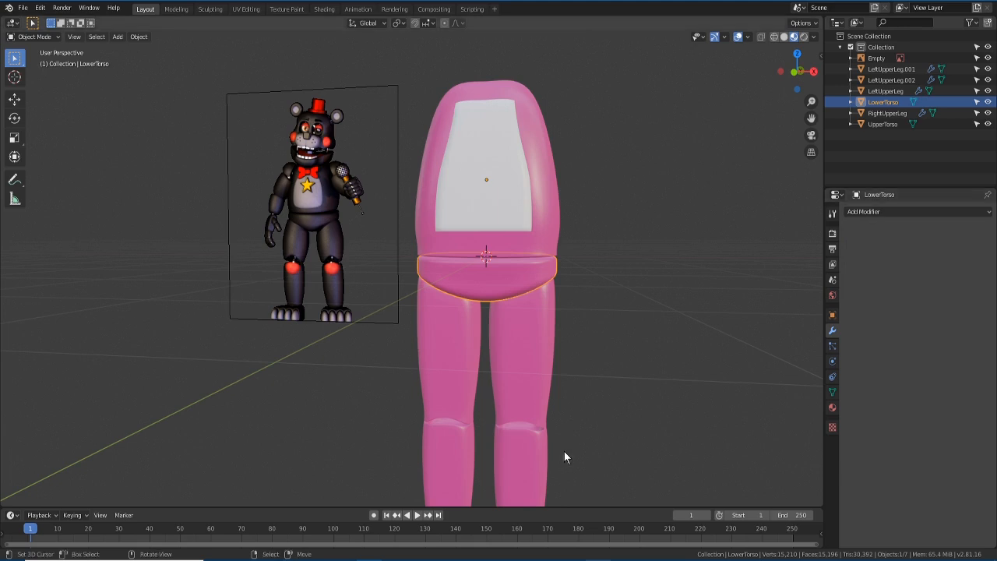
left_click(514, 340)
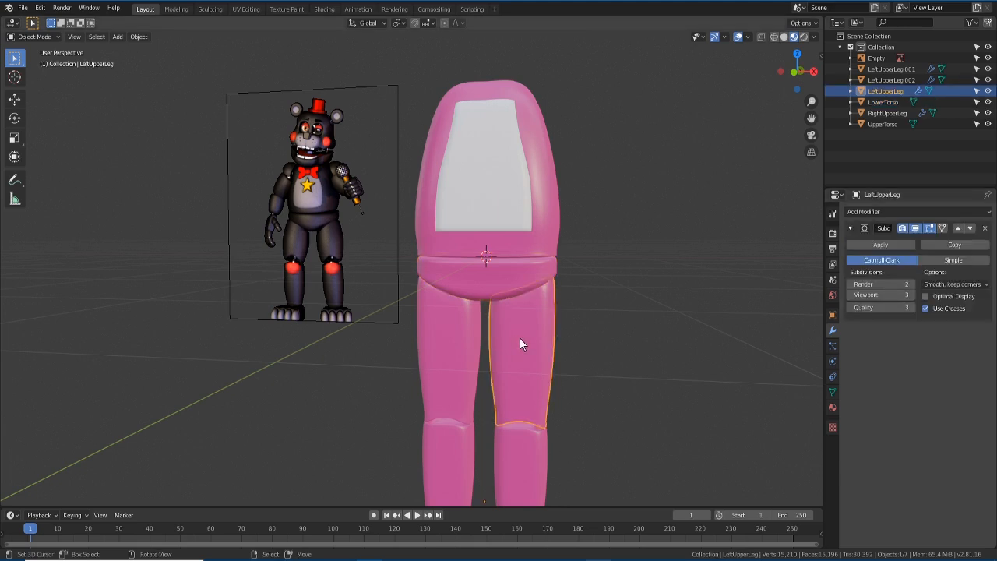
scroll(436, 384, "down", 2)
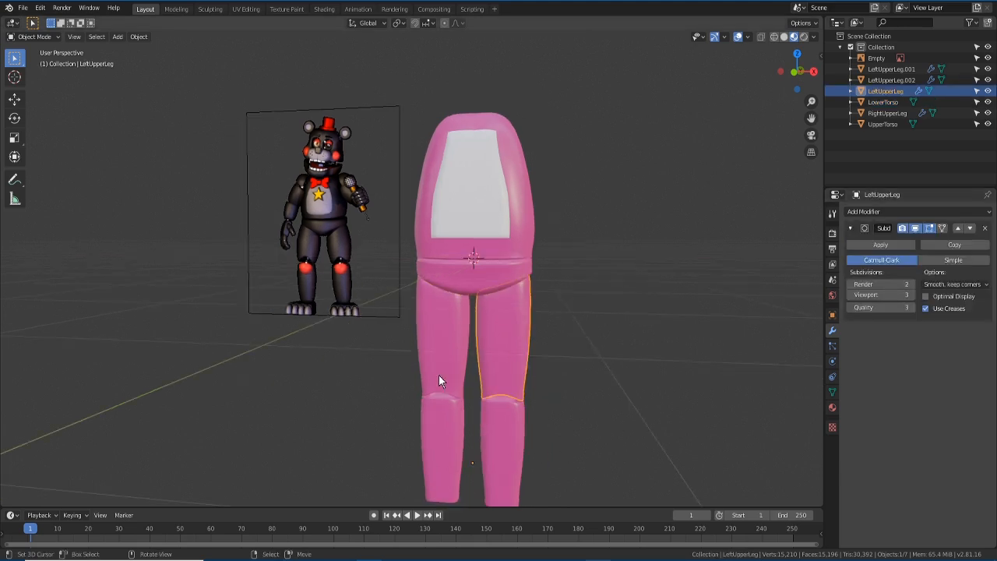
scroll(438, 375, "down", 2)
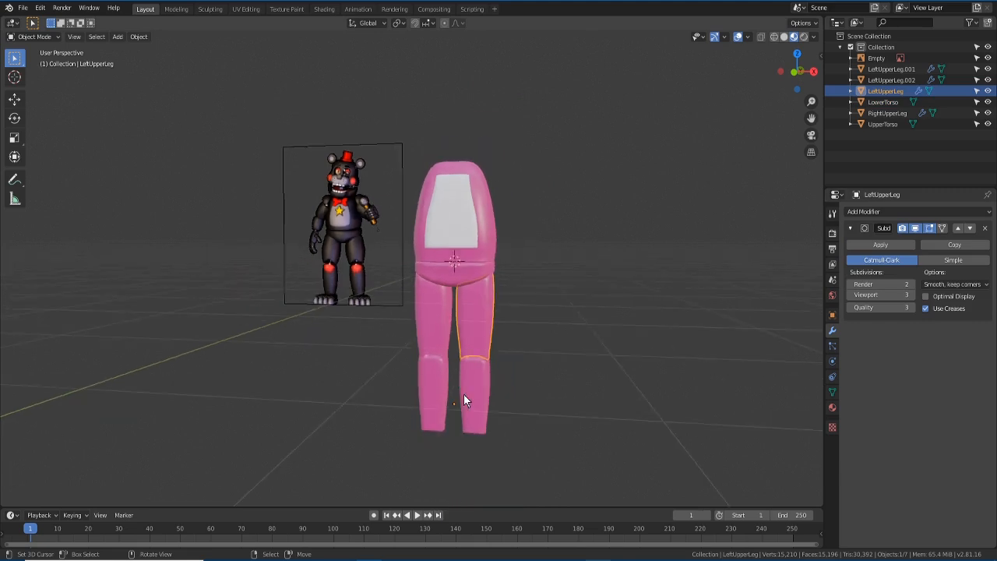
scroll(464, 394, "up", 2)
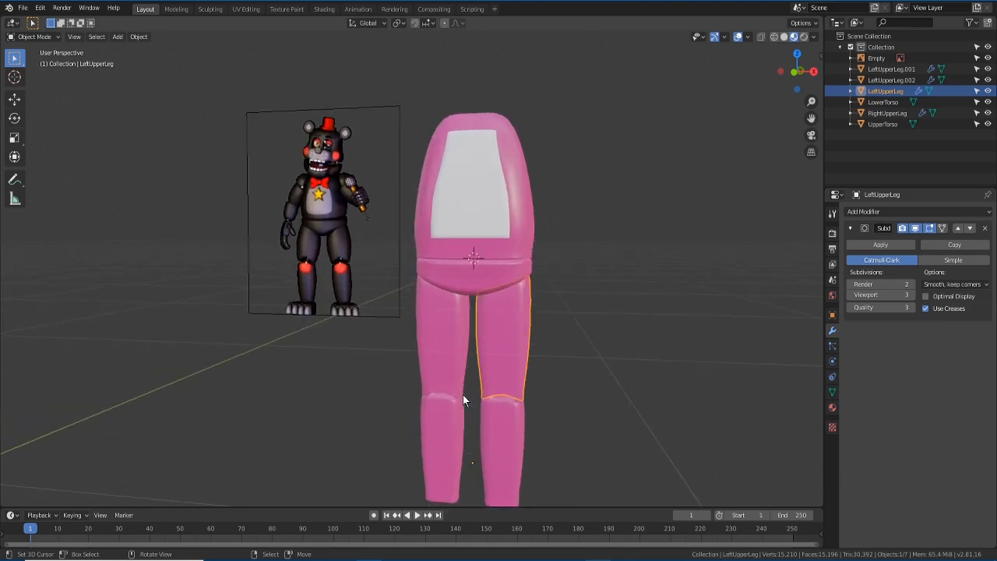
scroll(461, 389, "up", 1)
key("KP_1")
scroll(460, 383, "down", 1)
scroll(460, 387, "up", 1)
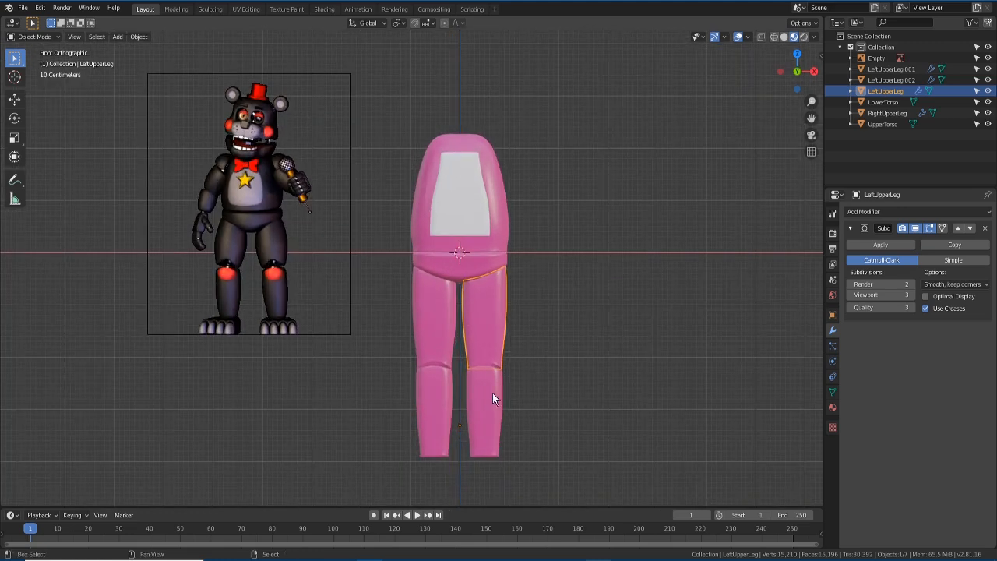
left_click(872, 244)
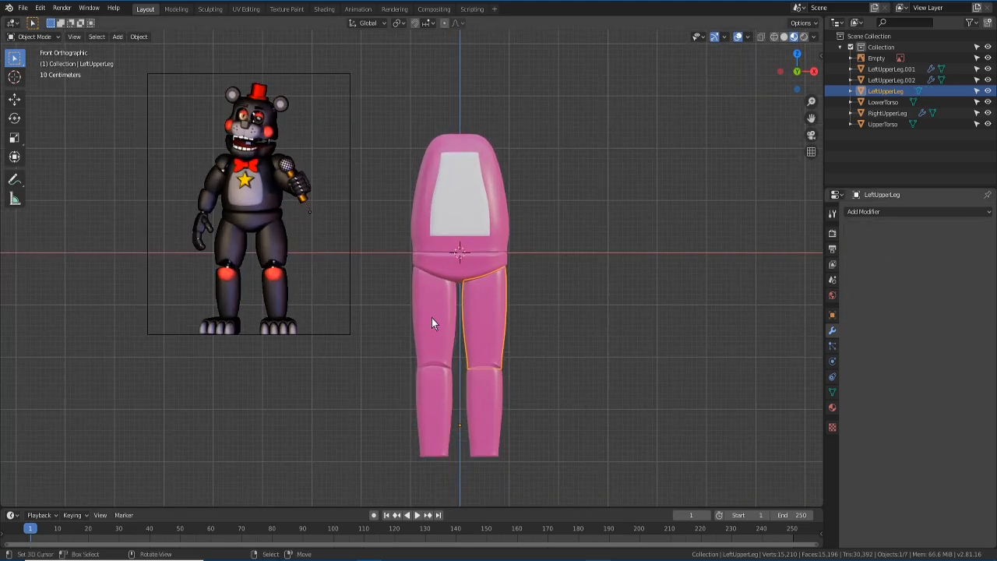
- Apply the Subdivision modifier on RightUpperLeg, LeftUpperLeg.001 and LeftUpperLeg.002
left_click(431, 319)
left_click(880, 245)
left_click(491, 378)
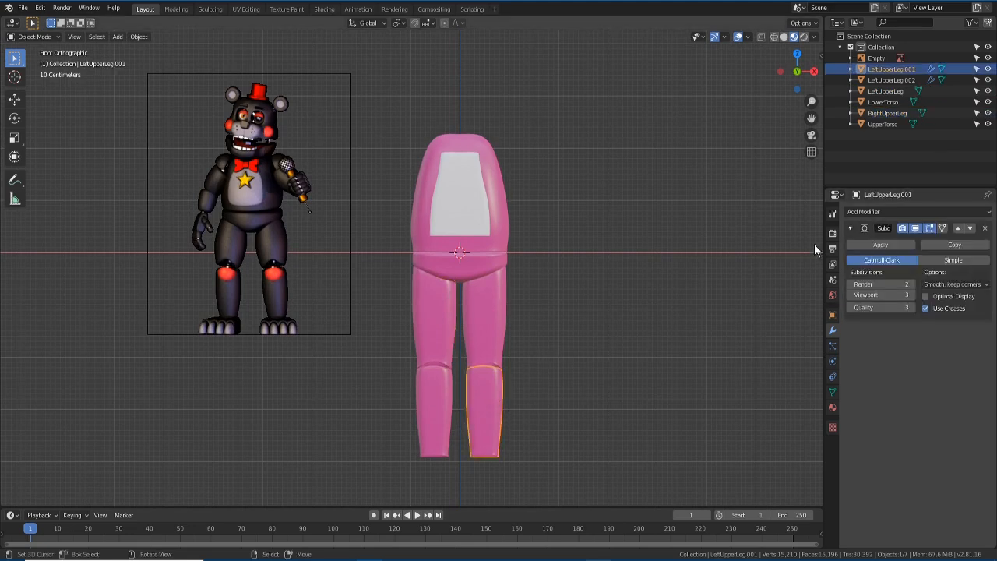
left_click(880, 245)
left_click(434, 397)
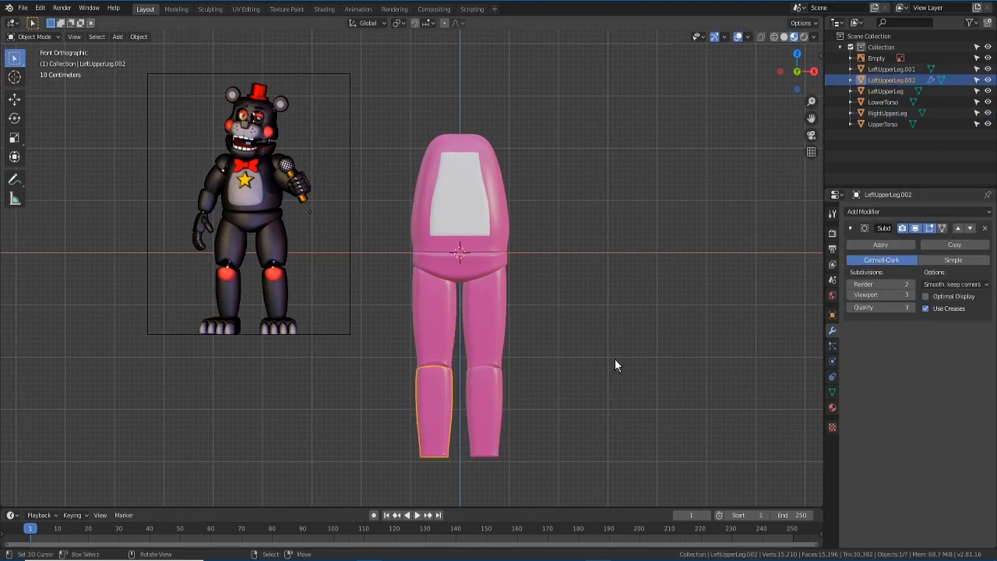
left_click(880, 245)
- Select each leg piece and both torso parts to confirm no modifiers remain
scroll(546, 382, "down", 1)
left_click(483, 310)
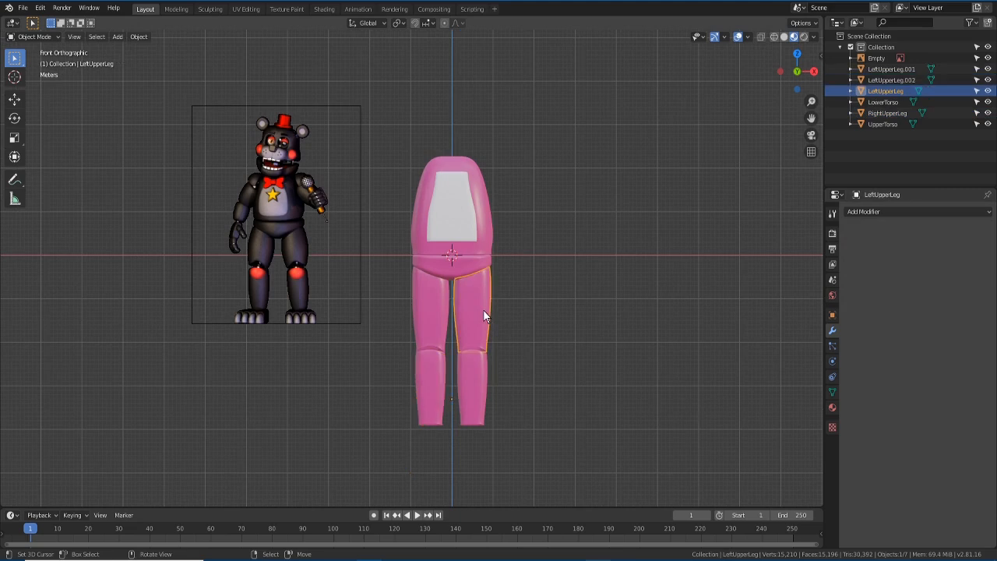
left_click(480, 379)
right_click(425, 331)
right_click(430, 362)
right_click(475, 341)
right_click(471, 358)
right_click(468, 333)
right_click(461, 371)
right_click(430, 360)
right_click(425, 327)
right_click(460, 320)
right_click(475, 374)
right_click(450, 280)
right_click(430, 241)
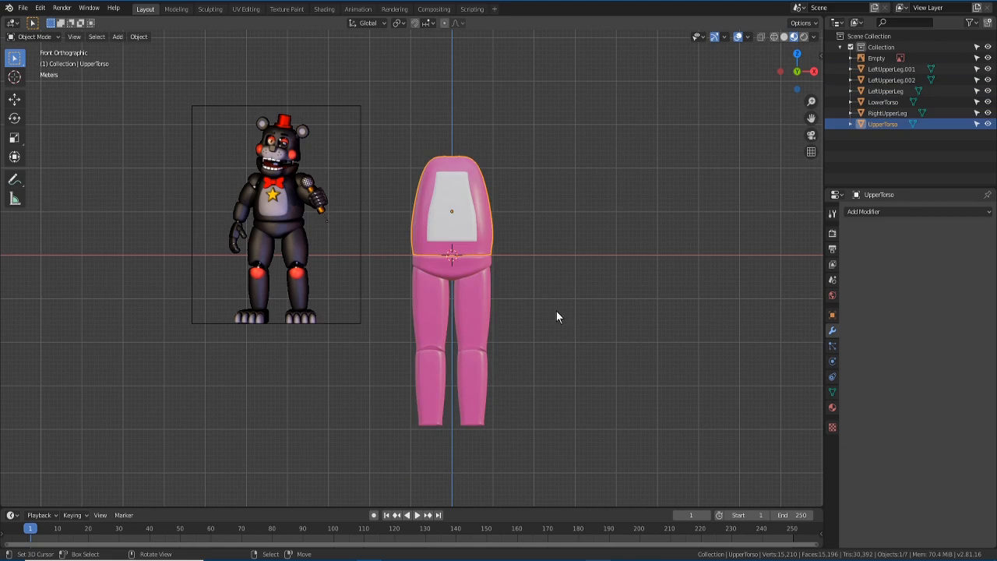
- Save the scene from the File menu as animathing.blend, replacing the untitled.blend name
left_click(23, 10)
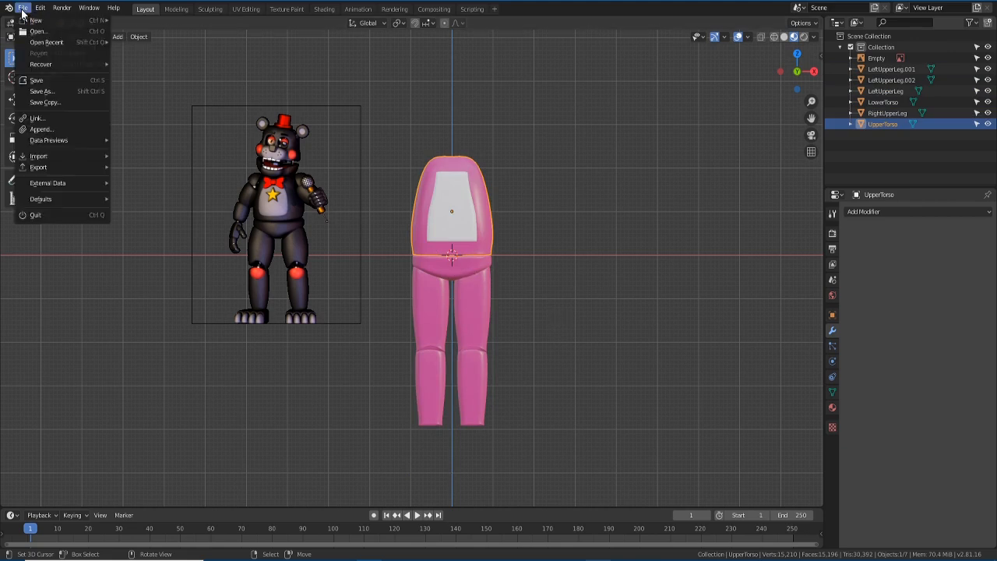
left_click(54, 81)
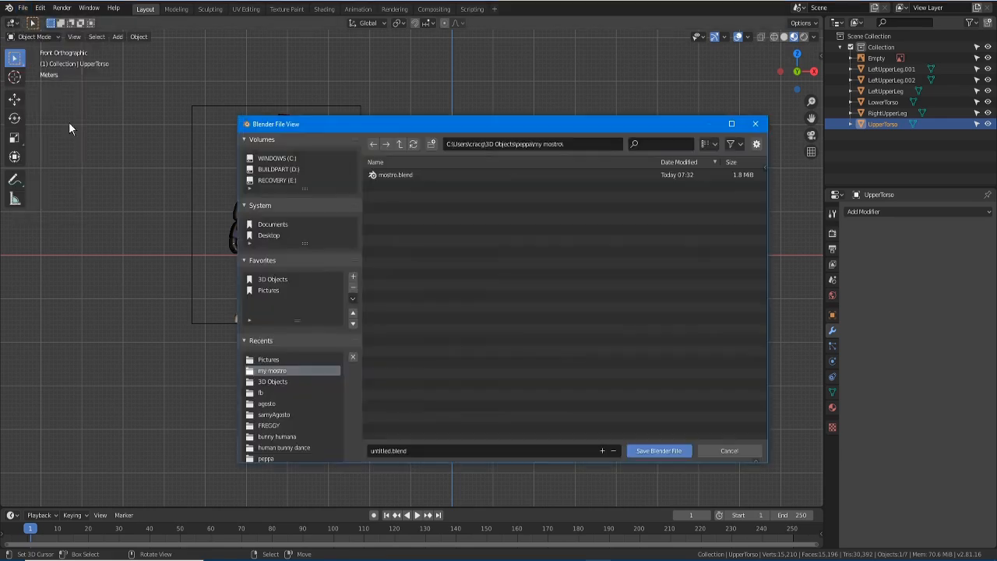
left_click(398, 450)
type("an")
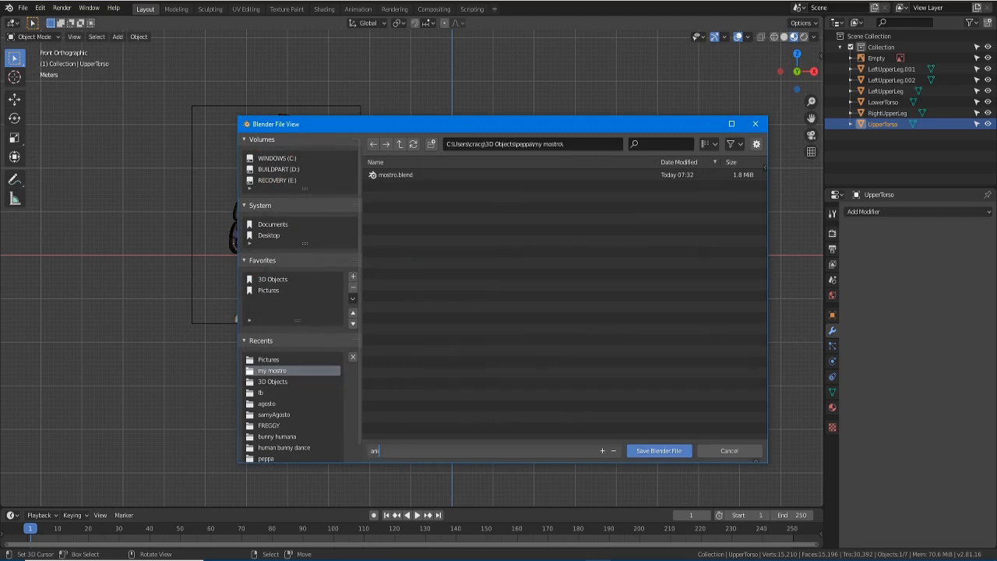
type("imathing")
key("Return")
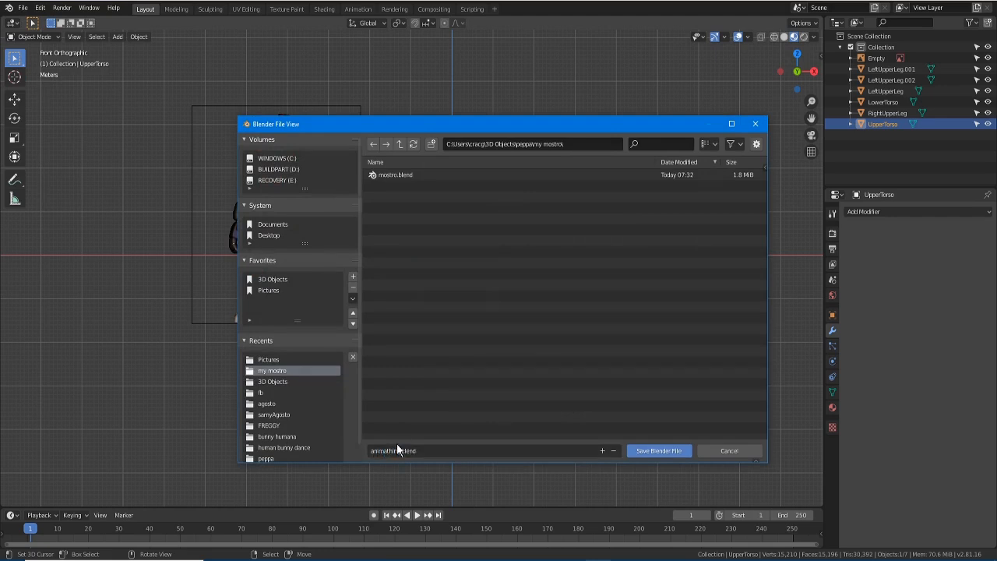
- Box-select all the torso and leg parts
left_click(24, 9)
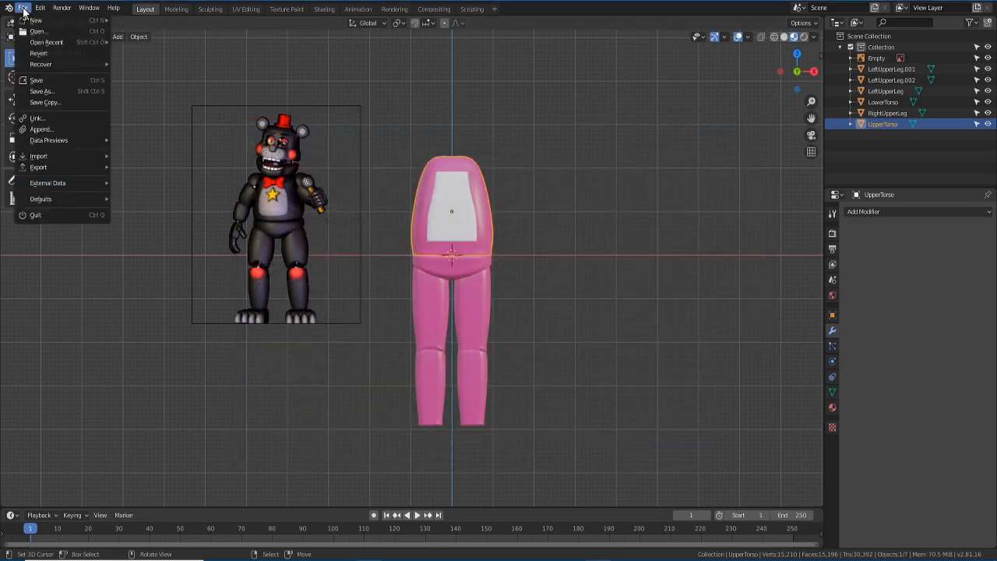
left_click(446, 271)
left_click_drag(397, 137, 555, 470)
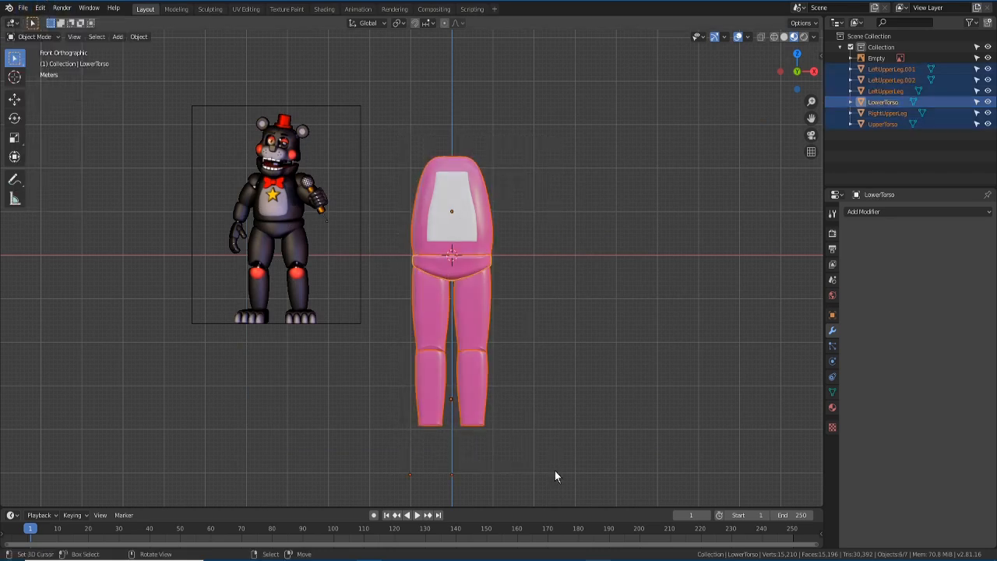
- Export the selection as animathing.obj with Objects as OBJ Groups and Path Mode Copy
left_click(23, 9)
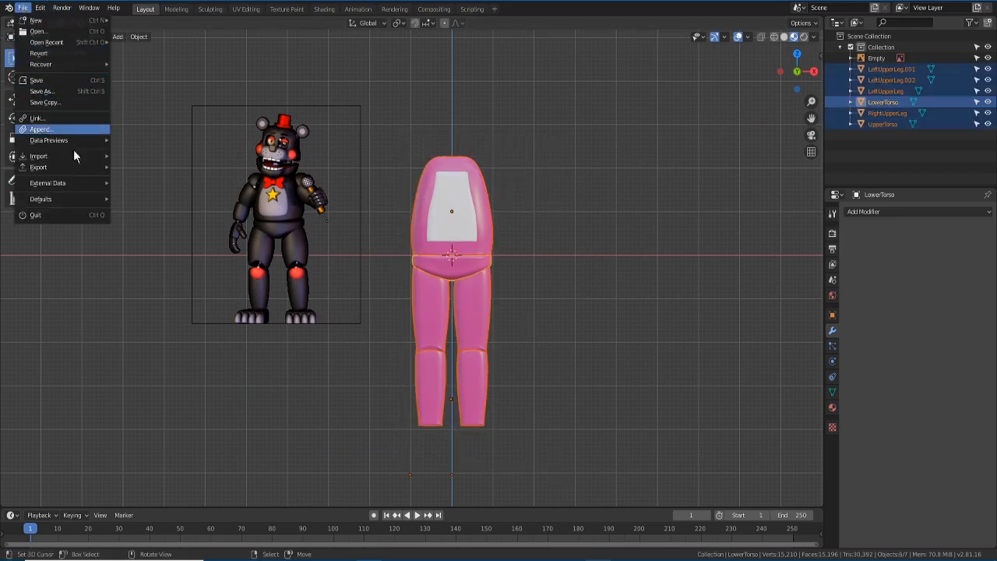
mouse_move(79, 172)
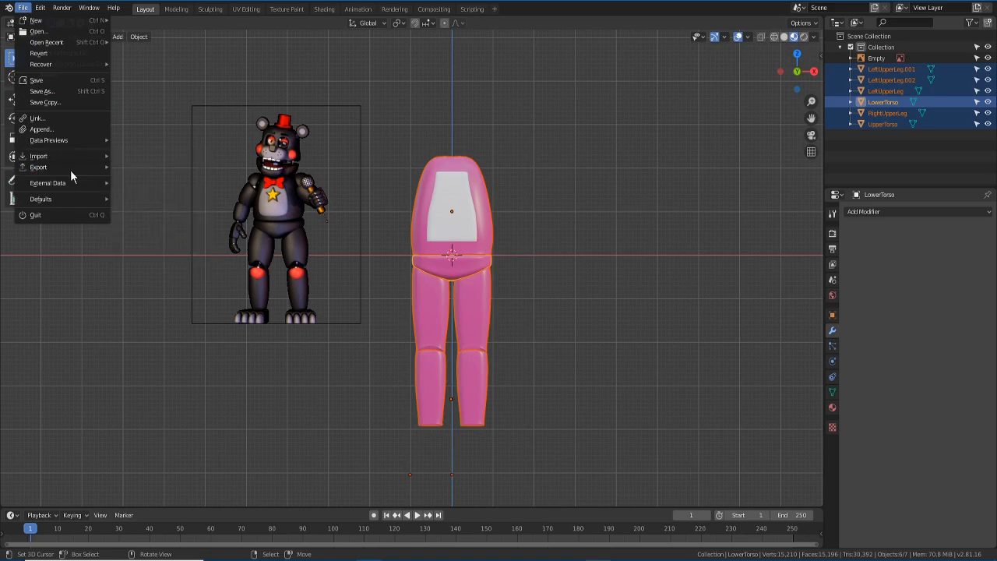
left_click(147, 243)
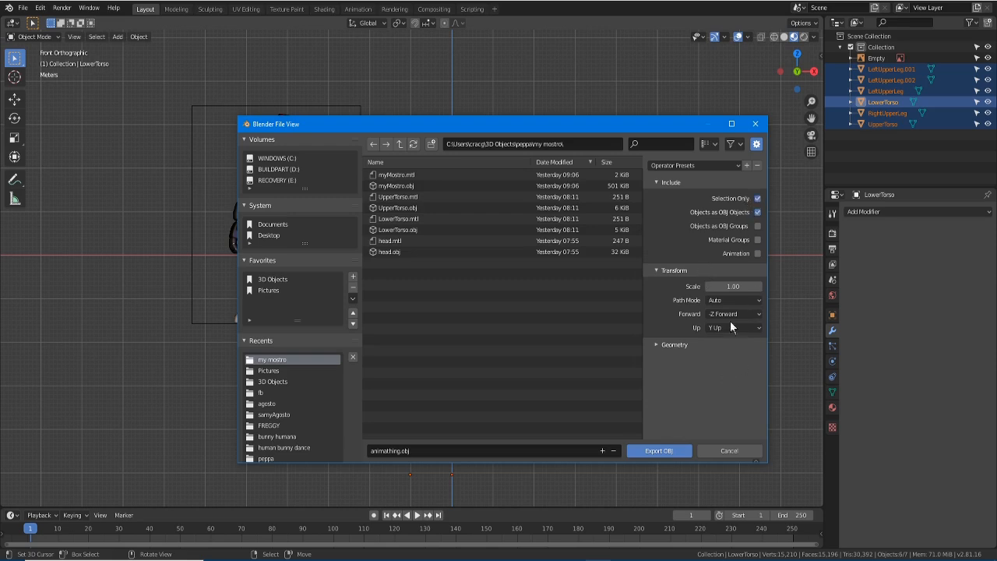
left_click(757, 227)
left_click(419, 458)
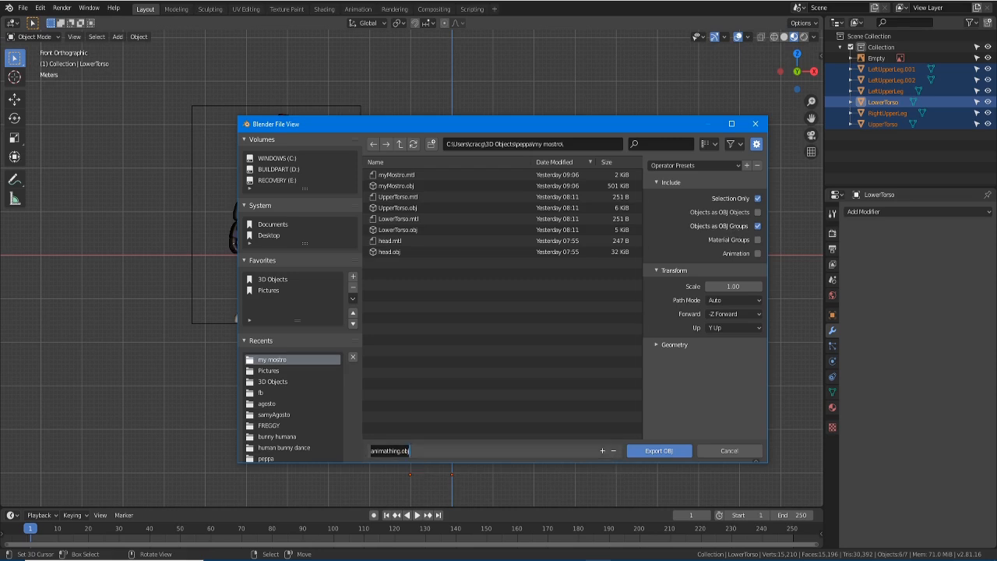
left_click(653, 343)
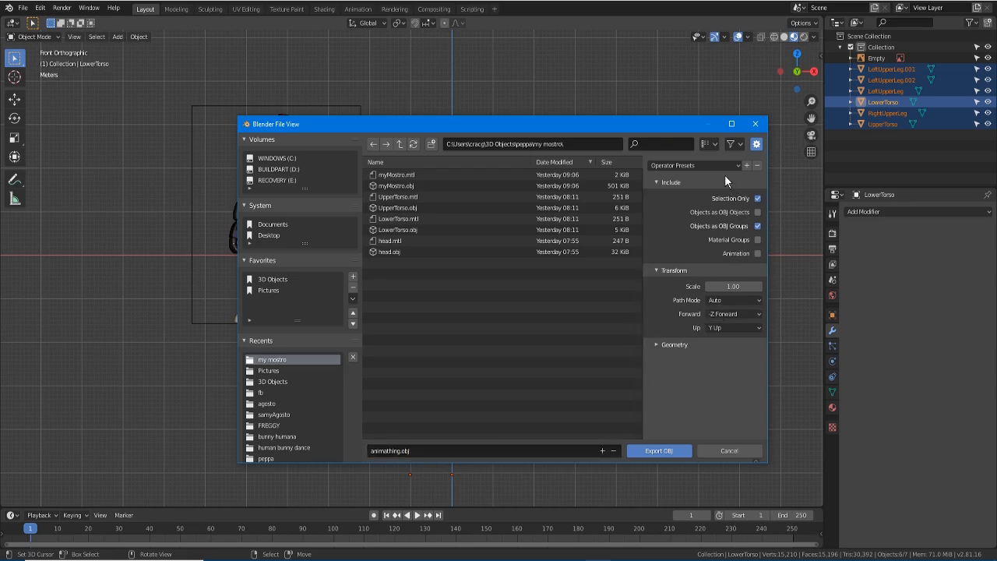
left_click(748, 300)
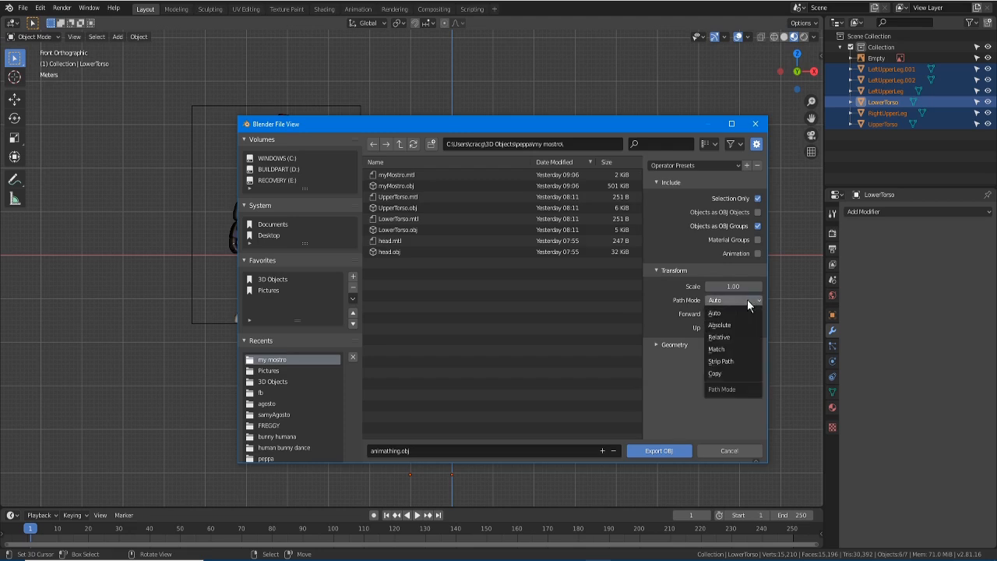
left_click(723, 373)
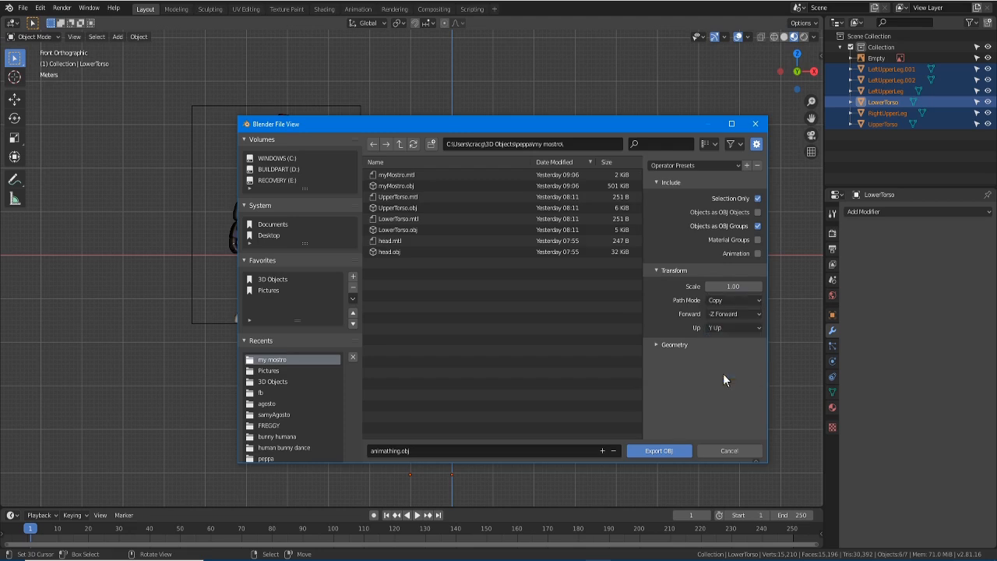
left_click(660, 347)
left_click(659, 345)
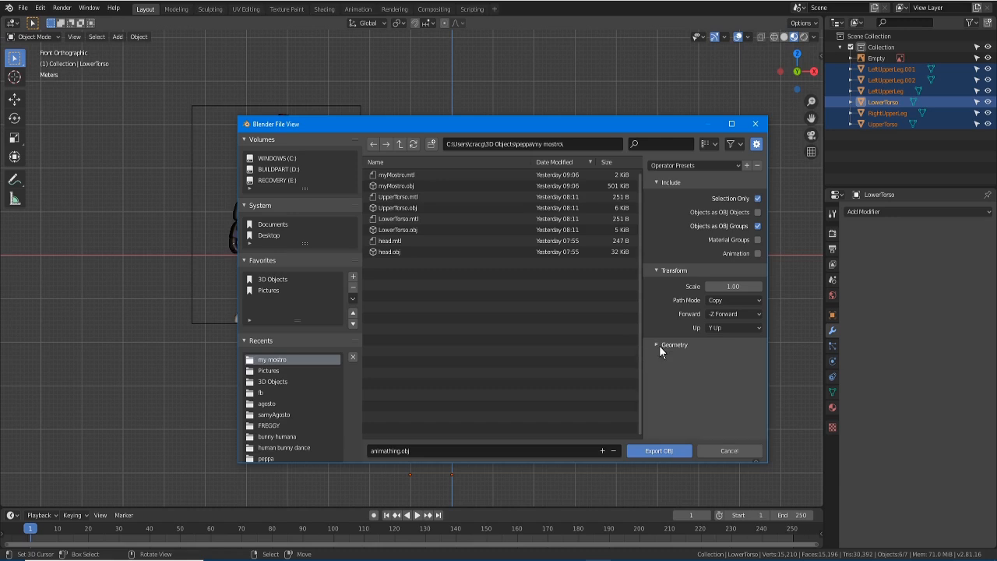
left_click(646, 451)
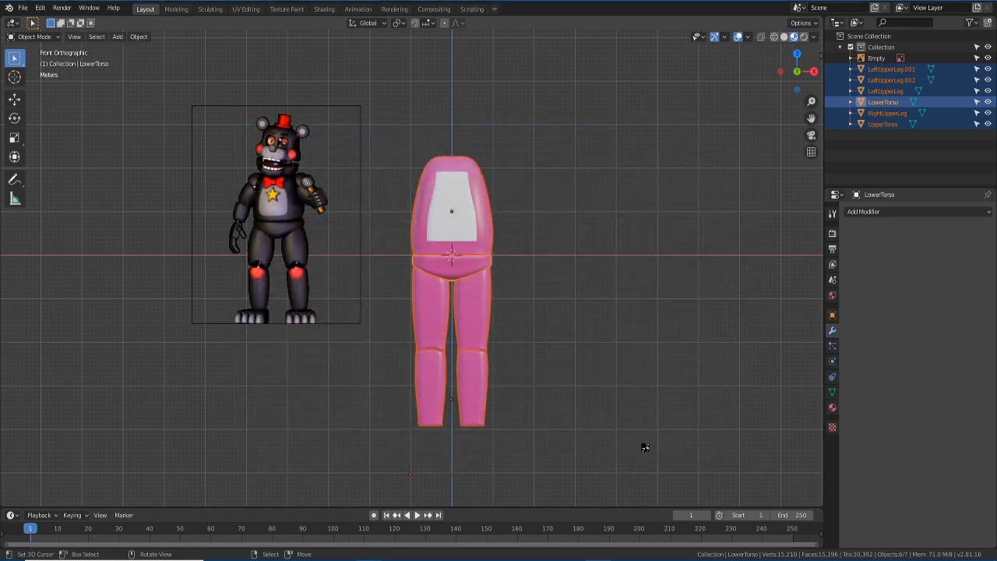